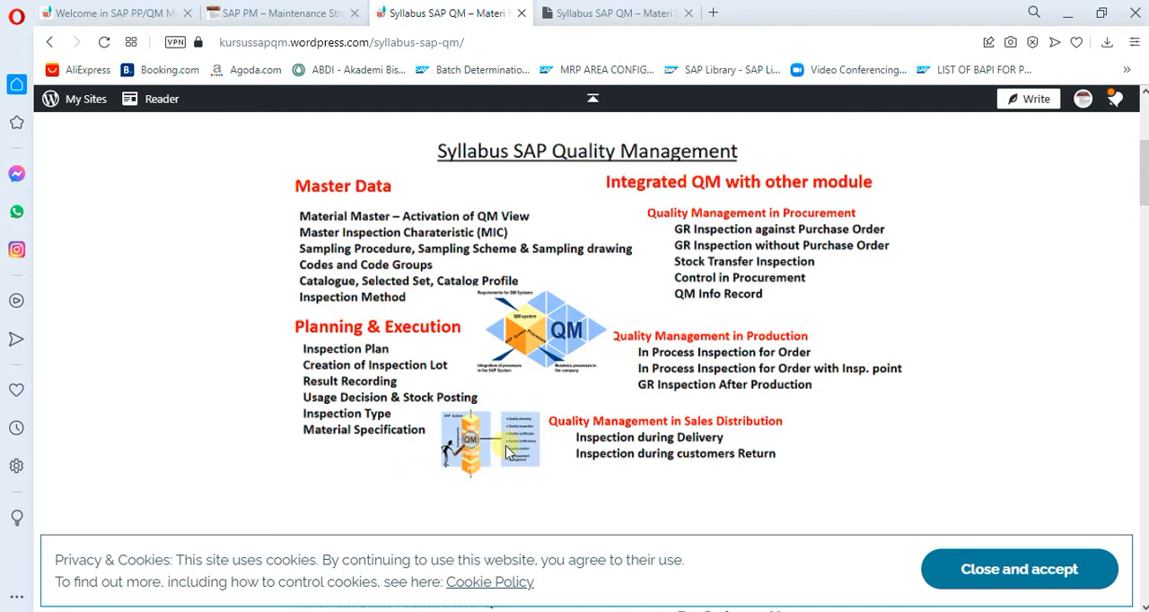
Review the SAP Quality Management syllabus on the kursussapqm WordPress page and the topics listed under Master
{"action": "scroll", "coordinate": [506, 451], "scroll_direction": "down", "scroll_amount": 5}
{"action": "scroll", "coordinate": [506, 450], "scroll_direction": "down", "scroll_amount": 3}
{"action": "scroll", "coordinate": [505, 448], "scroll_direction": "up", "scroll_amount": 10}
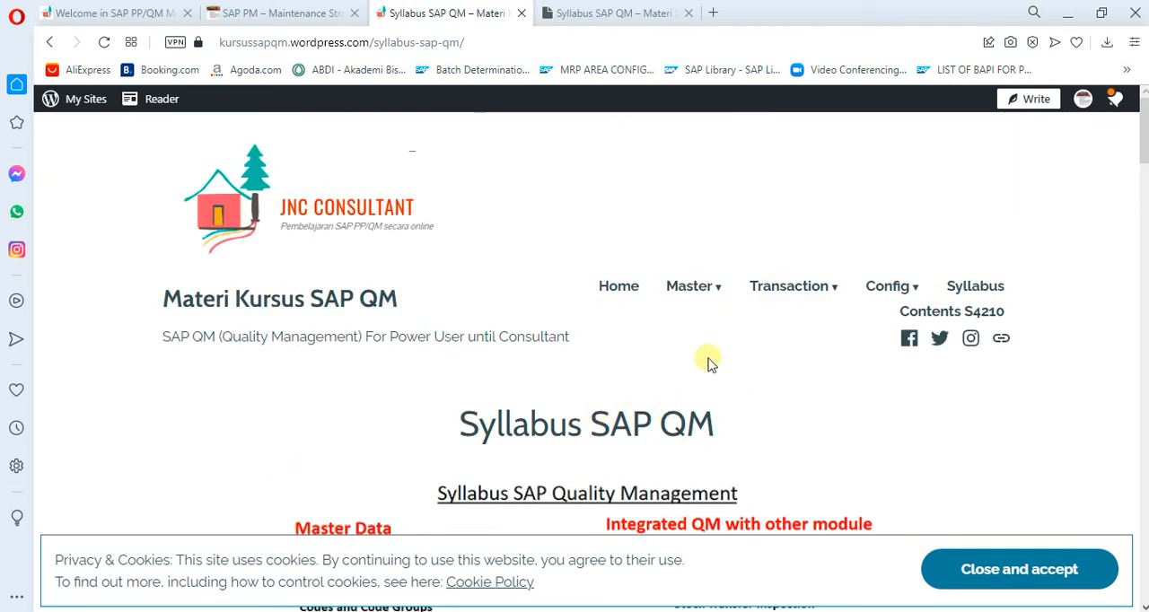
{"action": "mouse_move", "coordinate": [715, 285]}
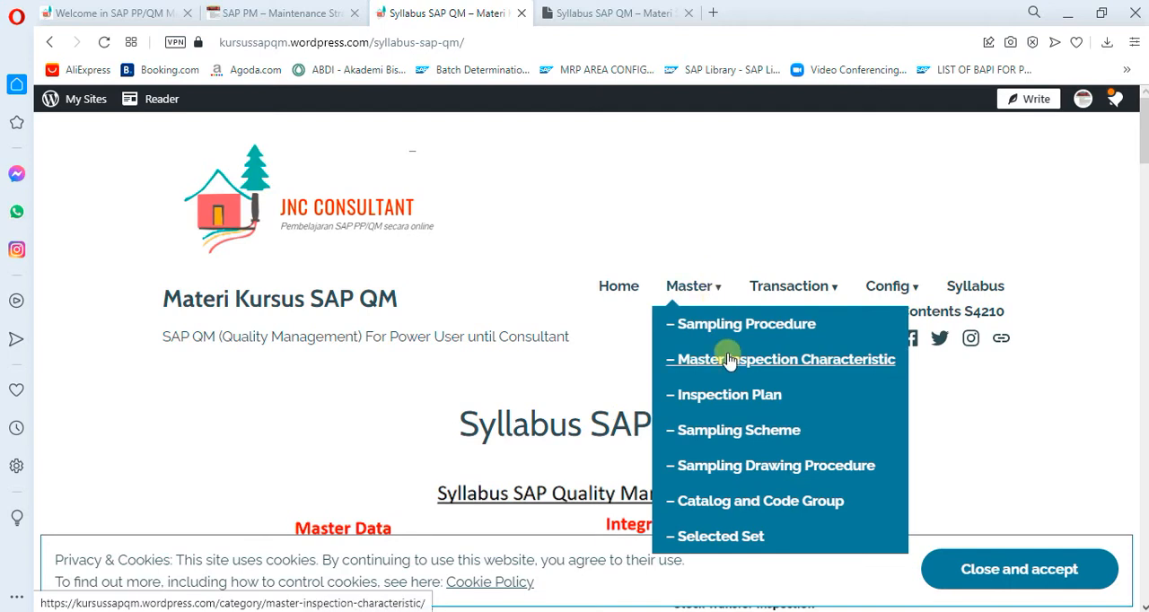
{"action": "scroll", "coordinate": [931, 404], "scroll_direction": "down", "scroll_amount": 3}
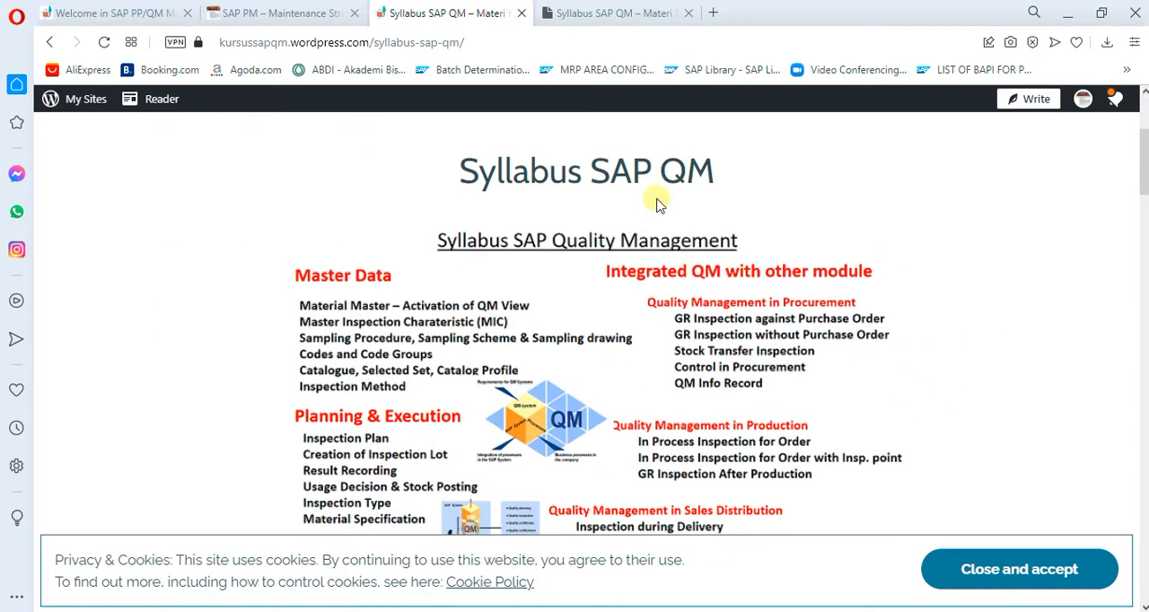
Search the sapindonesia.net site for "mrp" and look through the resulting articles
{"action": "left_click", "coordinate": [50, 14]}
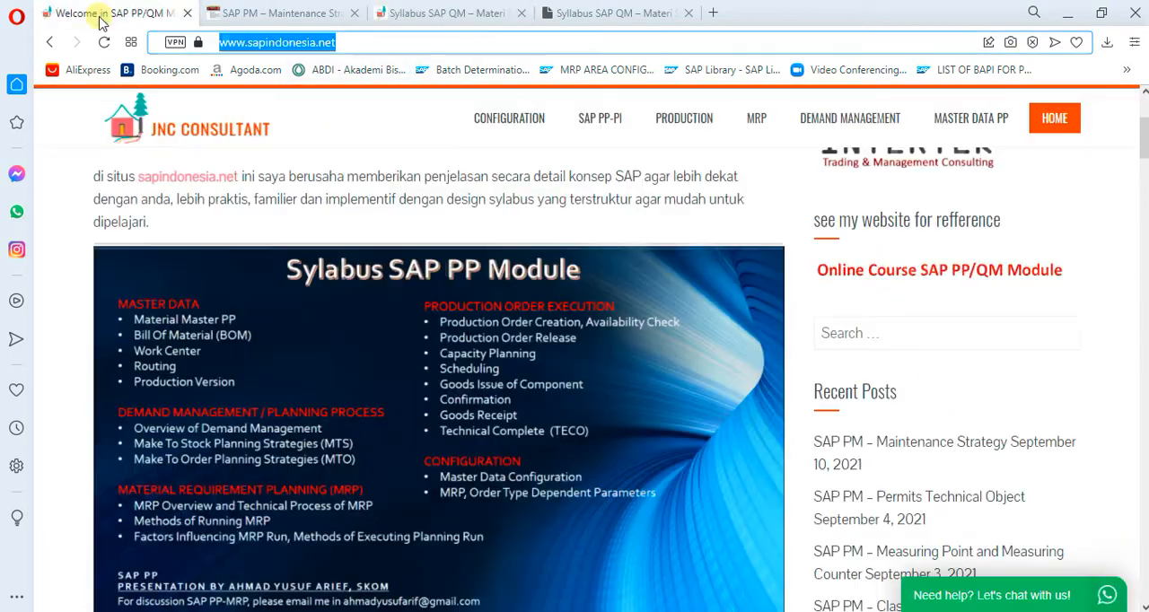
{"action": "left_click", "coordinate": [854, 328]}
{"action": "scroll", "coordinate": [761, 210], "scroll_direction": "up", "scroll_amount": 3}
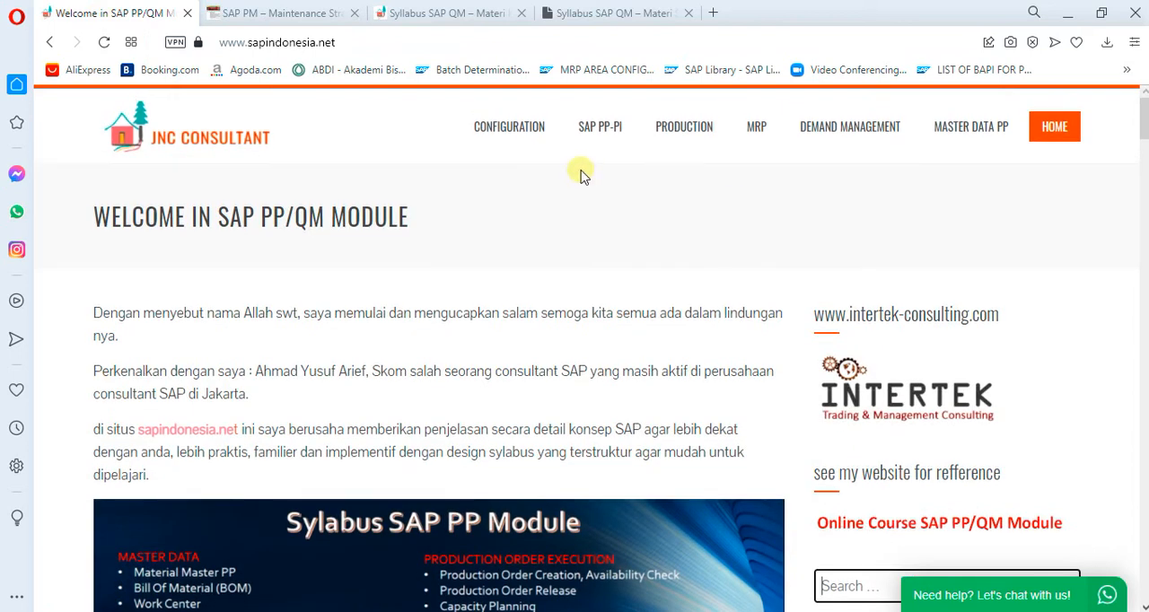
{"action": "scroll", "coordinate": [955, 462], "scroll_direction": "down", "scroll_amount": 2}
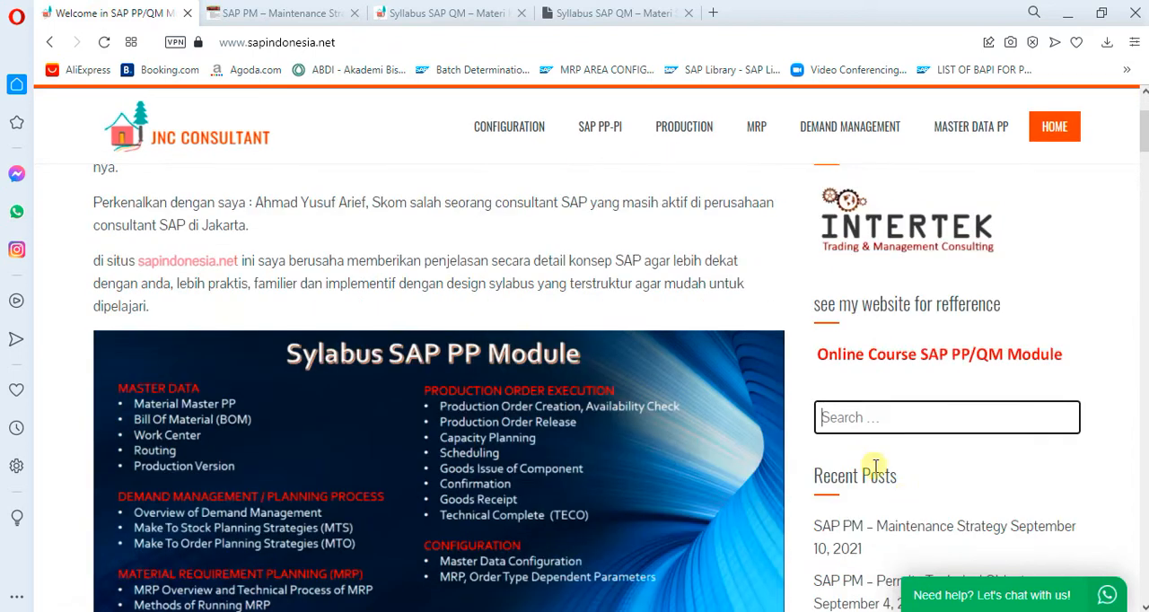
{"action": "type", "text": "mrp"}
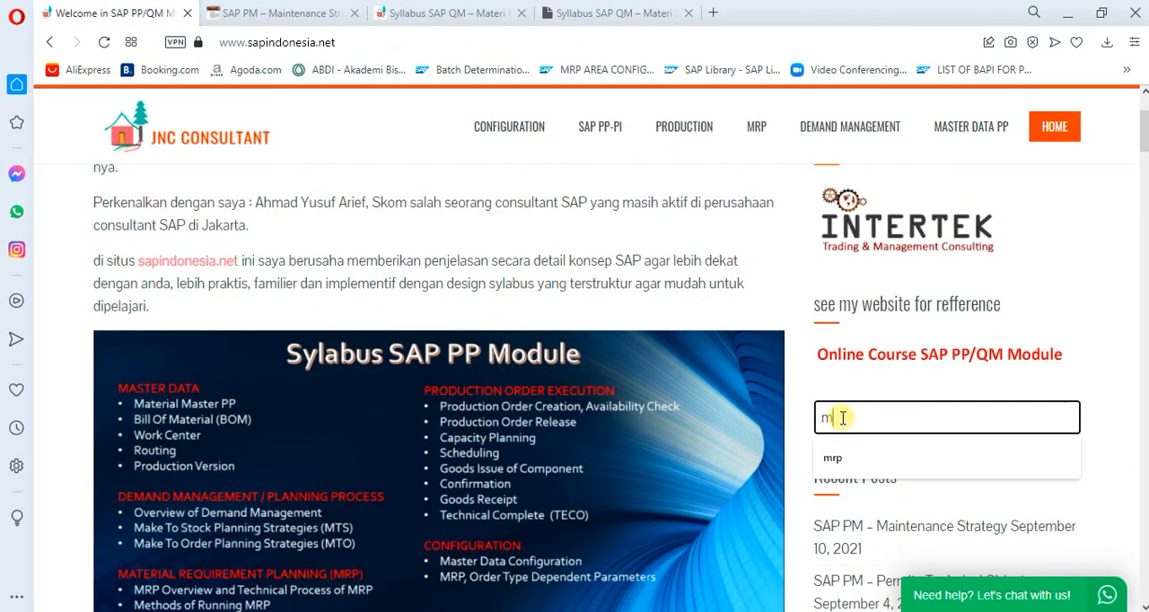
{"action": "key", "text": "Return"}
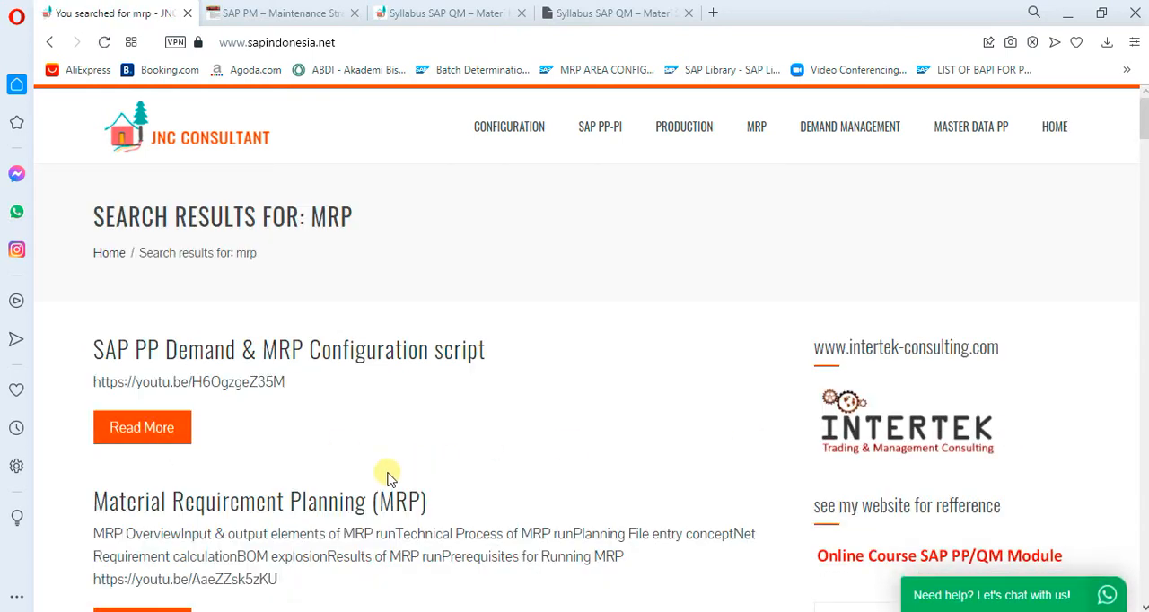
{"action": "scroll", "coordinate": [358, 462], "scroll_direction": "down", "scroll_amount": 2}
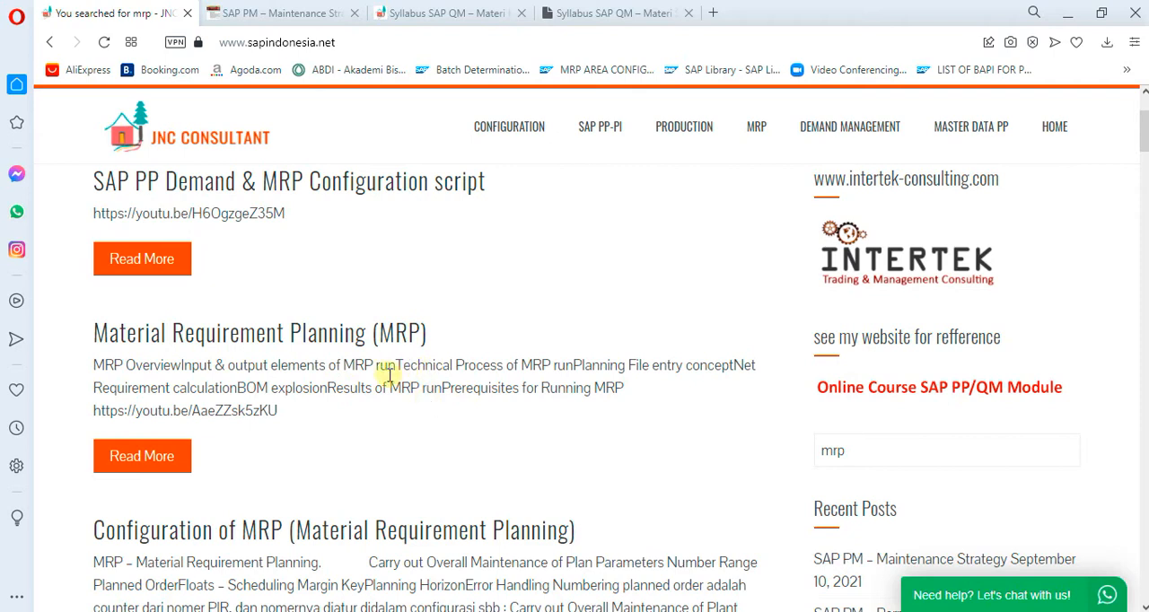
{"action": "scroll", "coordinate": [897, 305], "scroll_direction": "up", "scroll_amount": 2}
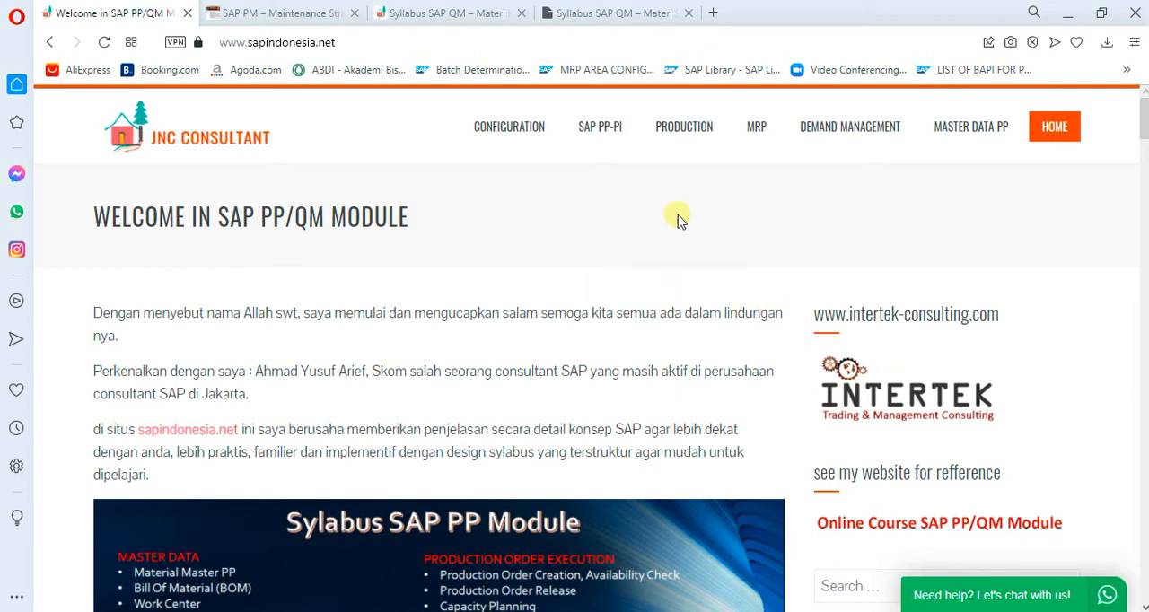
Show the protected Syllabus SAP QM page on materi.sapindonesia.net with its address highlighted, and revisit the other open course sites
{"action": "left_click", "coordinate": [615, 27]}
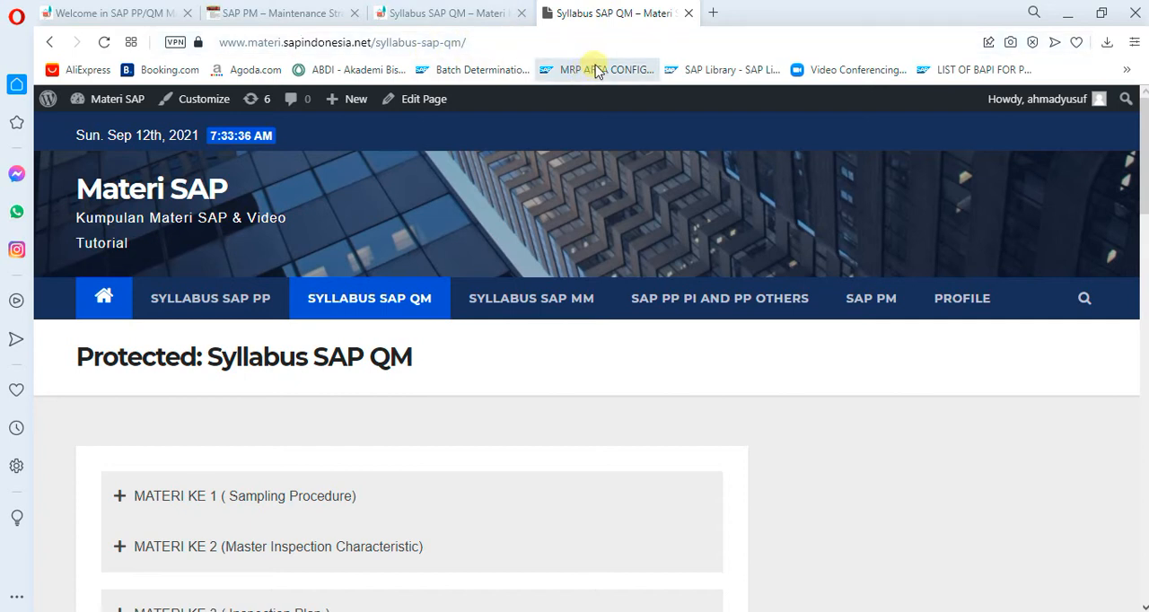
{"action": "left_click", "coordinate": [569, 43]}
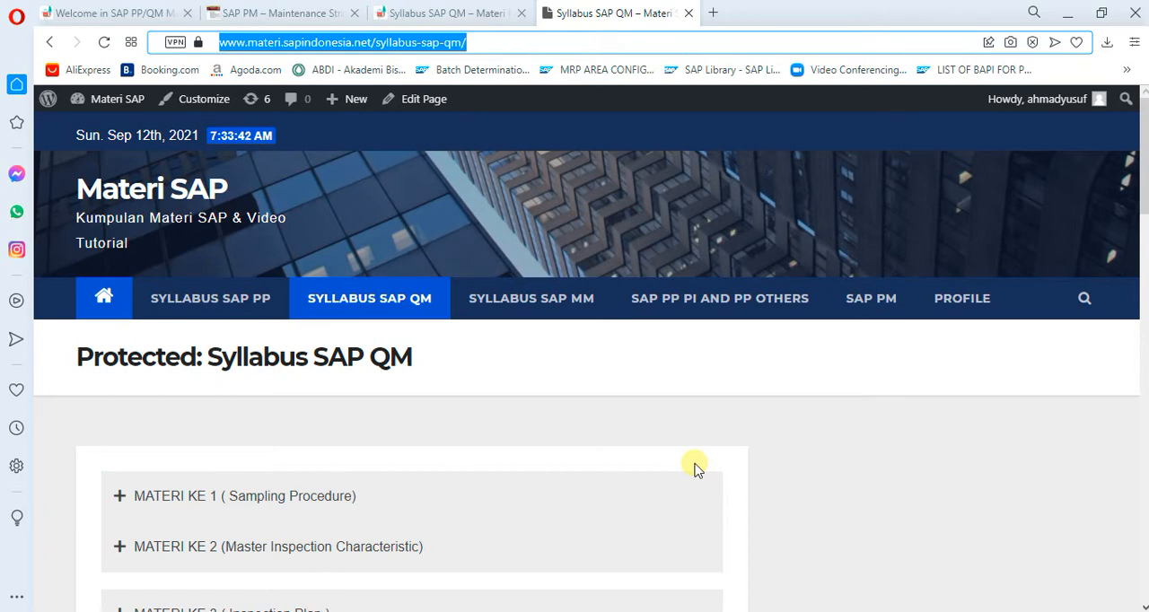
{"action": "left_click", "coordinate": [101, 9]}
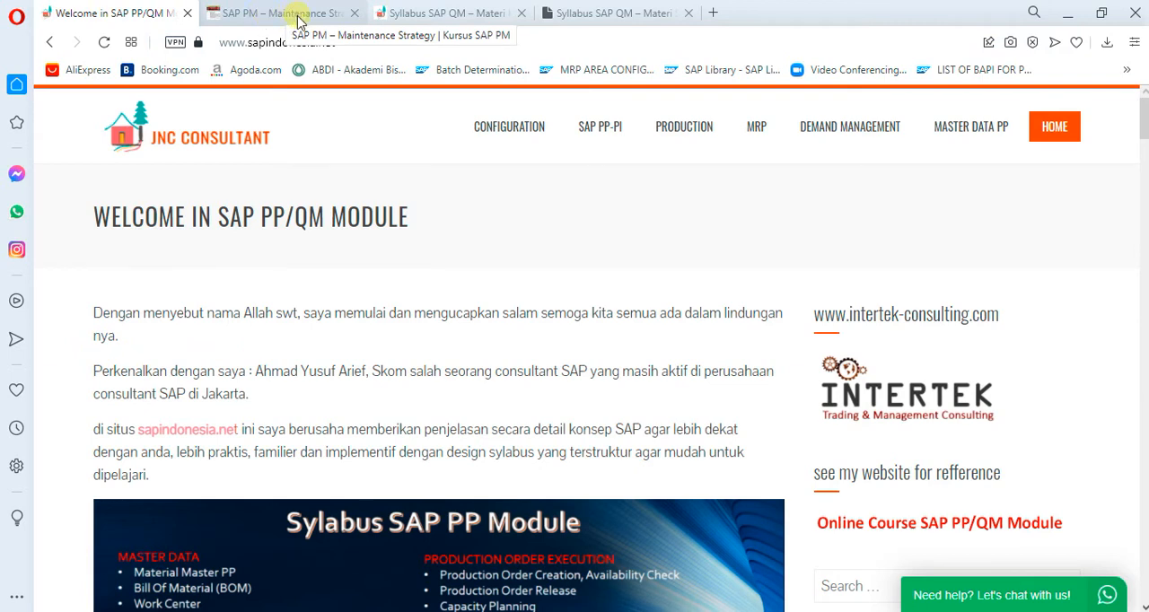
{"action": "left_click", "coordinate": [299, 18]}
{"action": "left_click", "coordinate": [397, 18]}
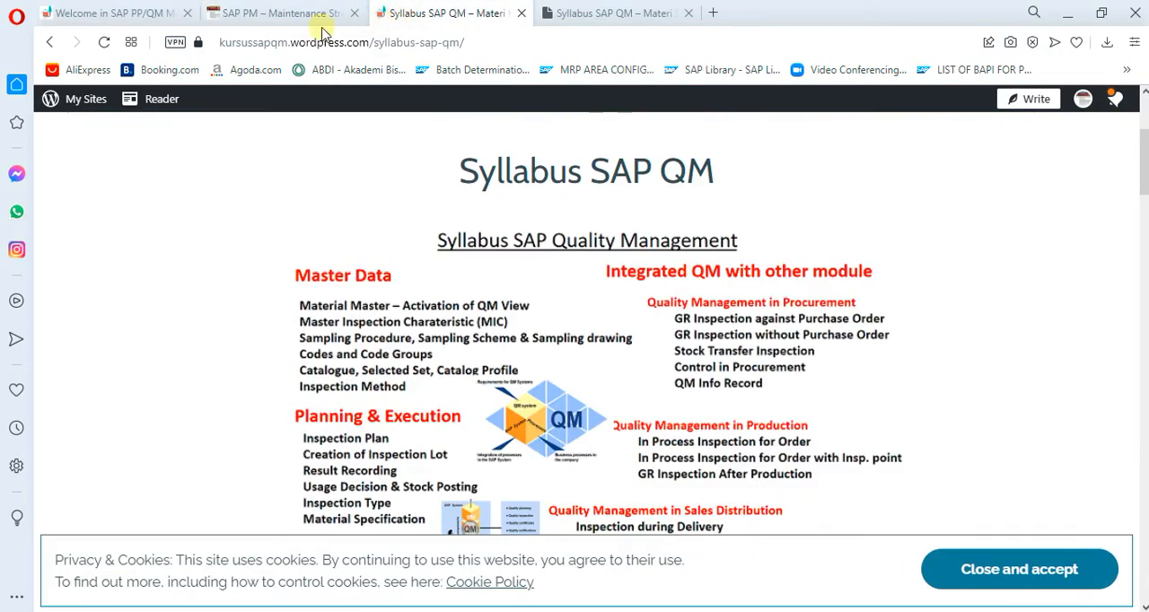
Open the recent post "SAP PM – Maintenance Strategy" on sapindonesia.net and read through to its embedded video
{"action": "left_click", "coordinate": [102, 13]}
{"action": "scroll", "coordinate": [640, 543], "scroll_direction": "down", "scroll_amount": 2}
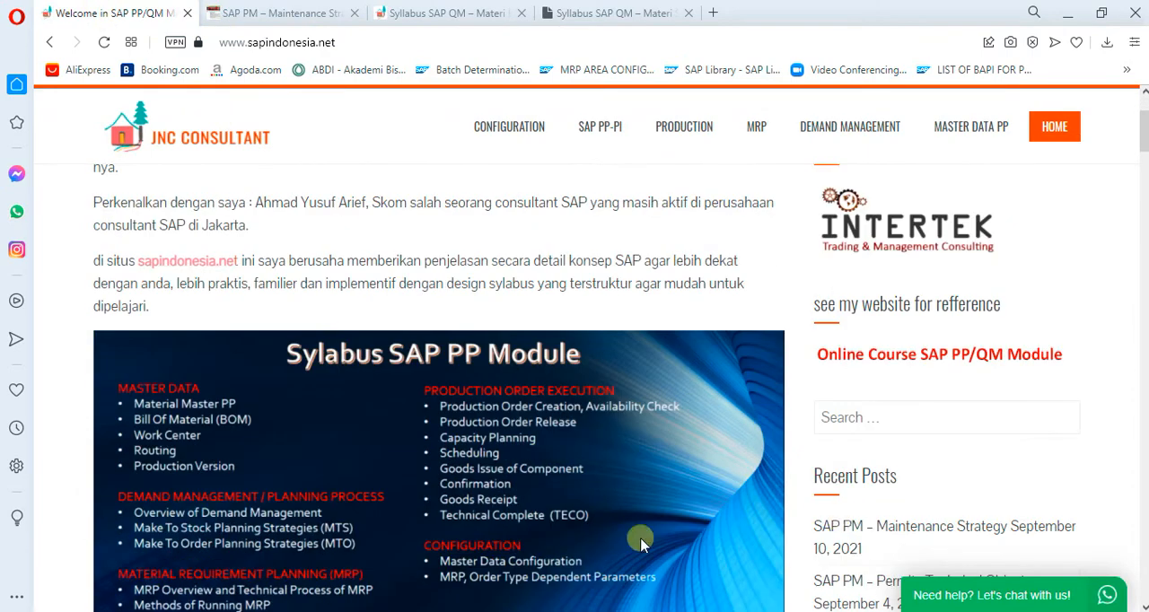
{"action": "scroll", "coordinate": [640, 543], "scroll_direction": "down", "scroll_amount": 5}
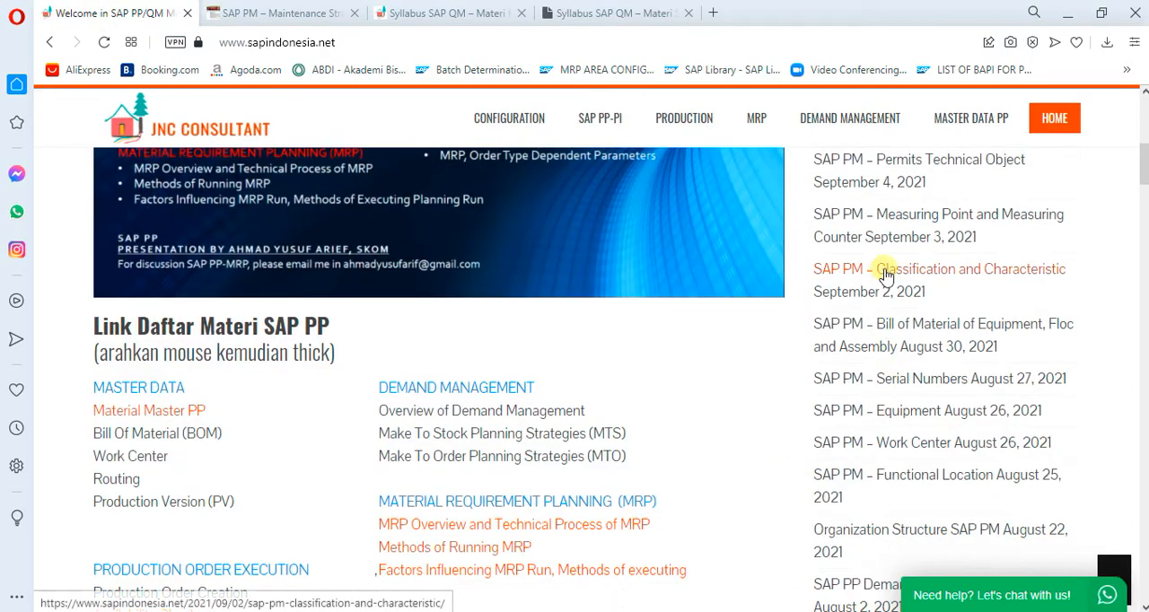
{"action": "scroll", "coordinate": [884, 275], "scroll_direction": "up", "scroll_amount": 4}
{"action": "left_click", "coordinate": [854, 441]}
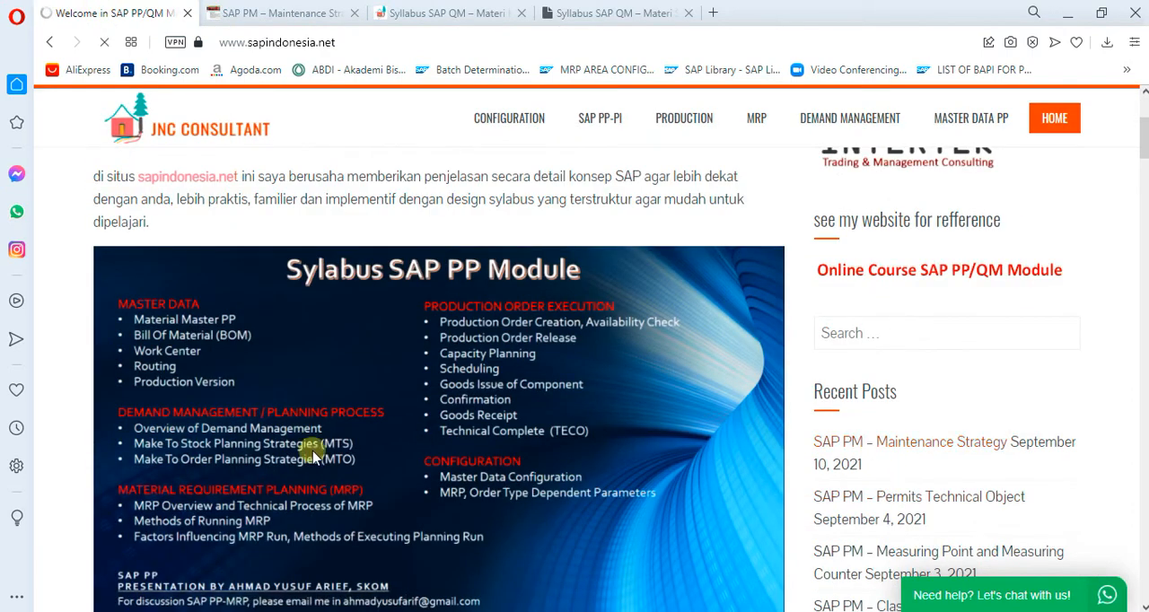
{"action": "scroll", "coordinate": [316, 485], "scroll_direction": "down", "scroll_amount": 10}
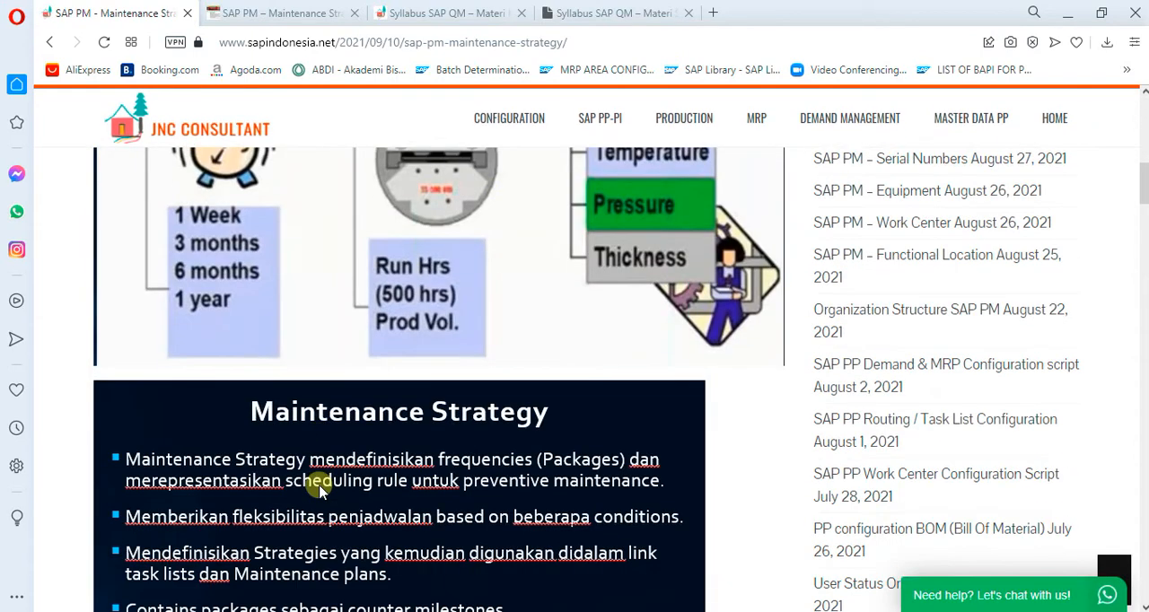
{"action": "scroll", "coordinate": [319, 489], "scroll_direction": "down", "scroll_amount": 9}
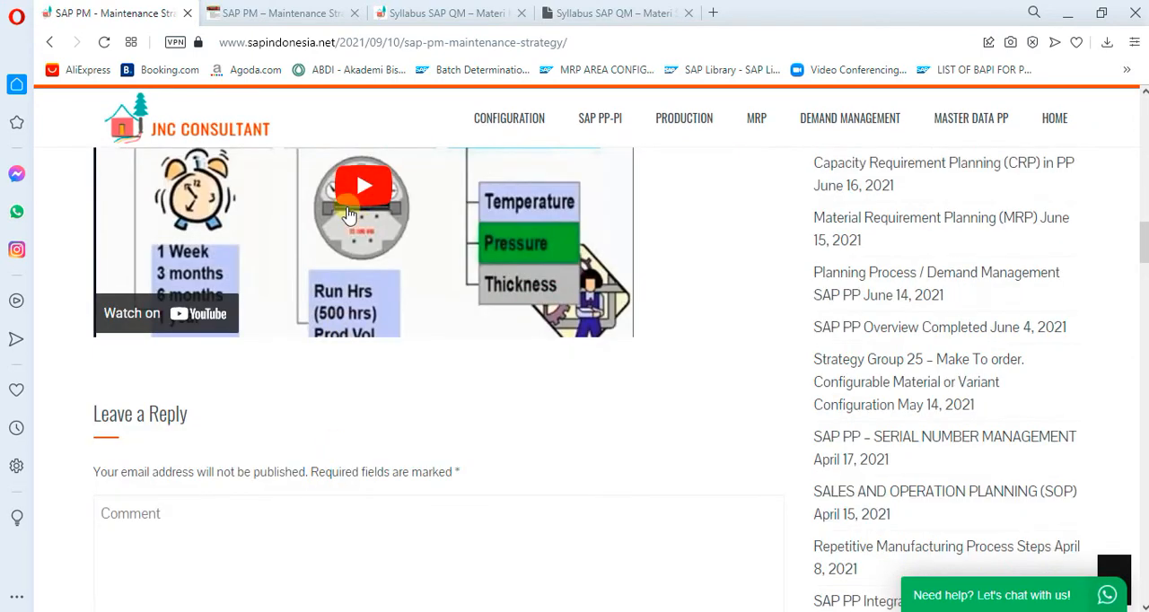
Look over the first lessons on the protected Syllabus SAP QM page, then return to the WordPress version of the syllabus
{"action": "left_click", "coordinate": [569, 15]}
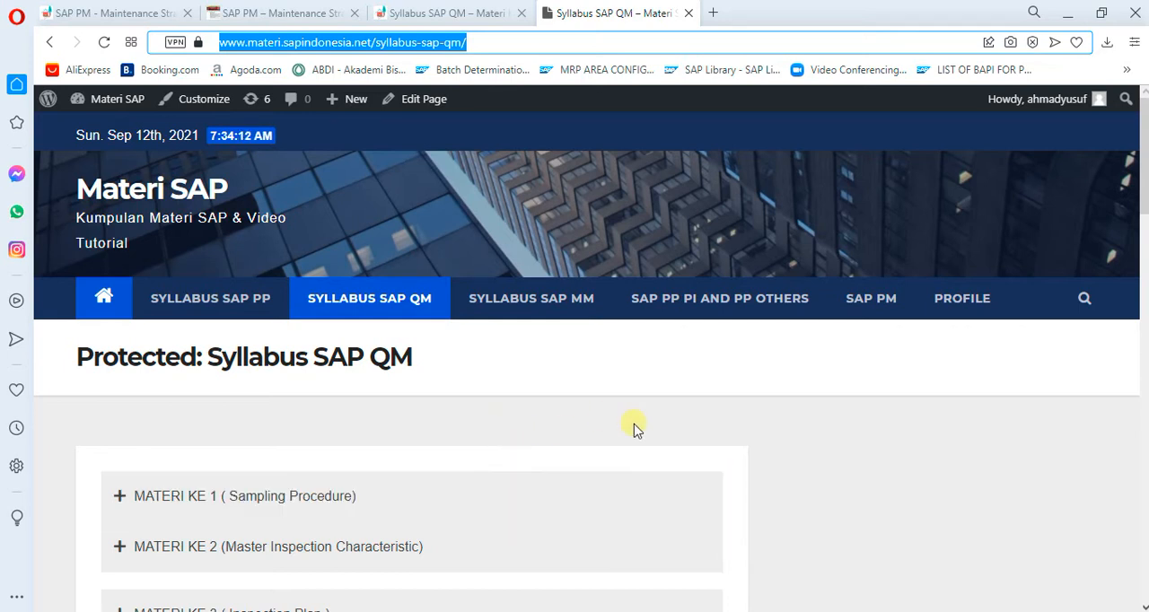
{"action": "scroll", "coordinate": [600, 469], "scroll_direction": "down", "scroll_amount": 2}
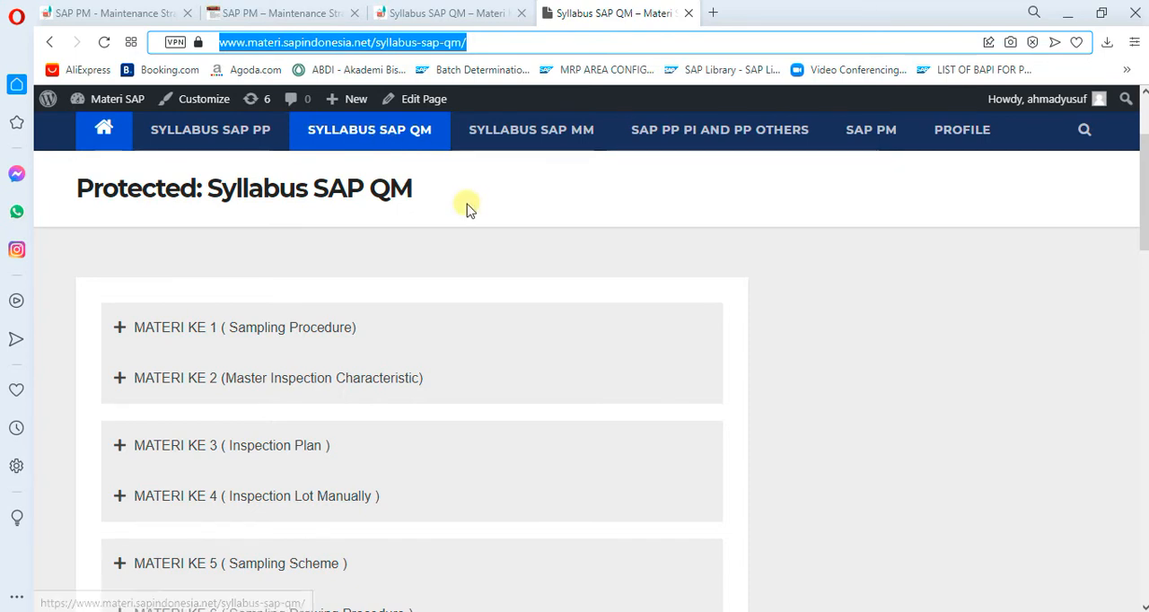
{"action": "scroll", "coordinate": [463, 388], "scroll_direction": "down", "scroll_amount": 2}
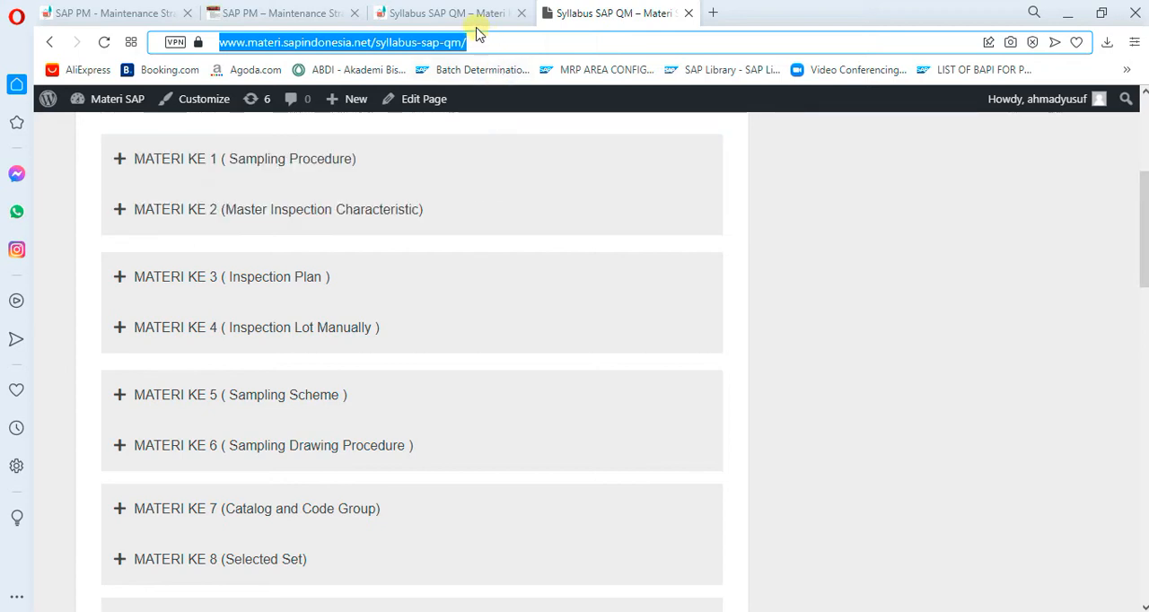
{"action": "scroll", "coordinate": [461, 185], "scroll_direction": "up", "scroll_amount": 3}
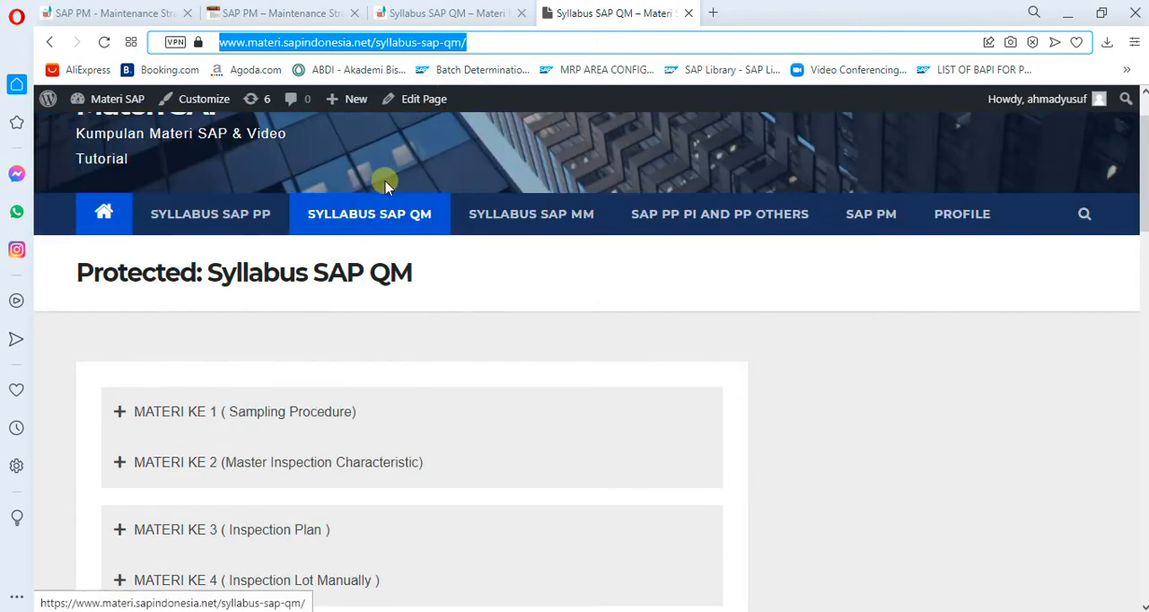
{"action": "left_click", "coordinate": [408, 16]}
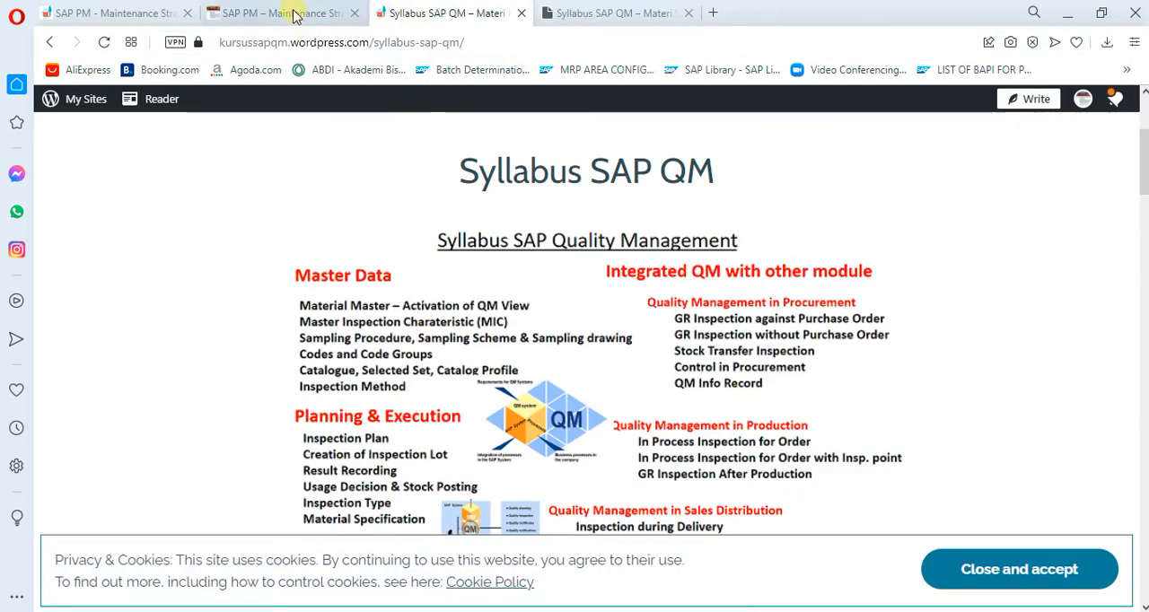
Expand the MATERI KE 1 (Sampling Procedure) lesson on the materi.sapindonesia.net syllabus, read its introduction, and collapse it
{"action": "left_click", "coordinate": [609, 14]}
{"action": "scroll", "coordinate": [348, 368], "scroll_direction": "down", "scroll_amount": 1}
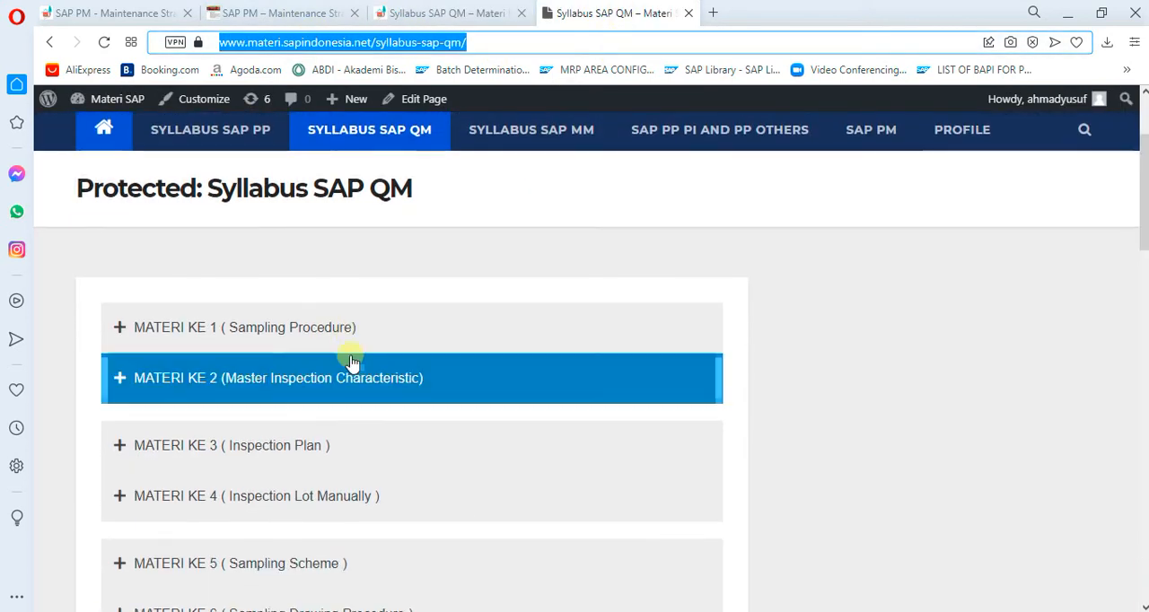
{"action": "left_click", "coordinate": [334, 328]}
{"action": "scroll", "coordinate": [440, 396], "scroll_direction": "down", "scroll_amount": 2}
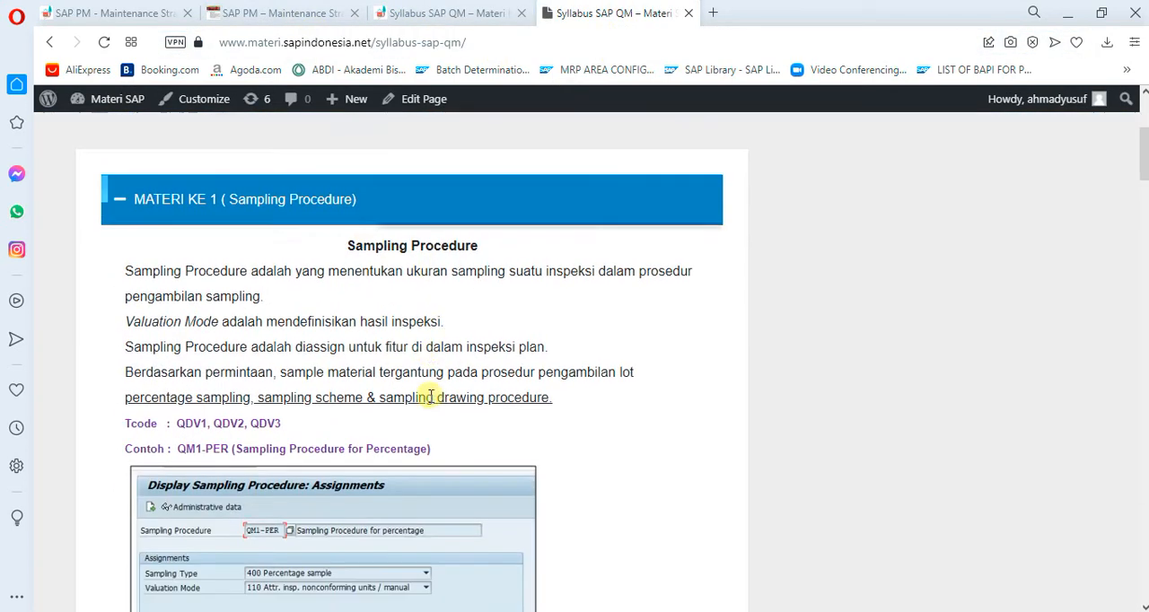
{"action": "scroll", "coordinate": [466, 393], "scroll_direction": "up", "scroll_amount": 2}
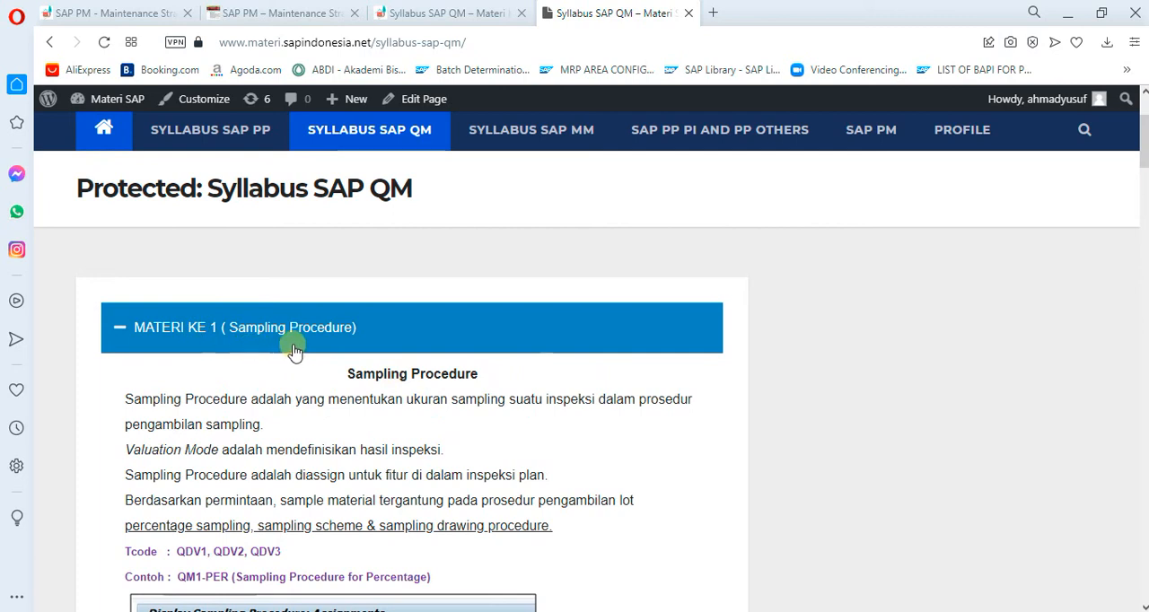
{"action": "left_click", "coordinate": [130, 330]}
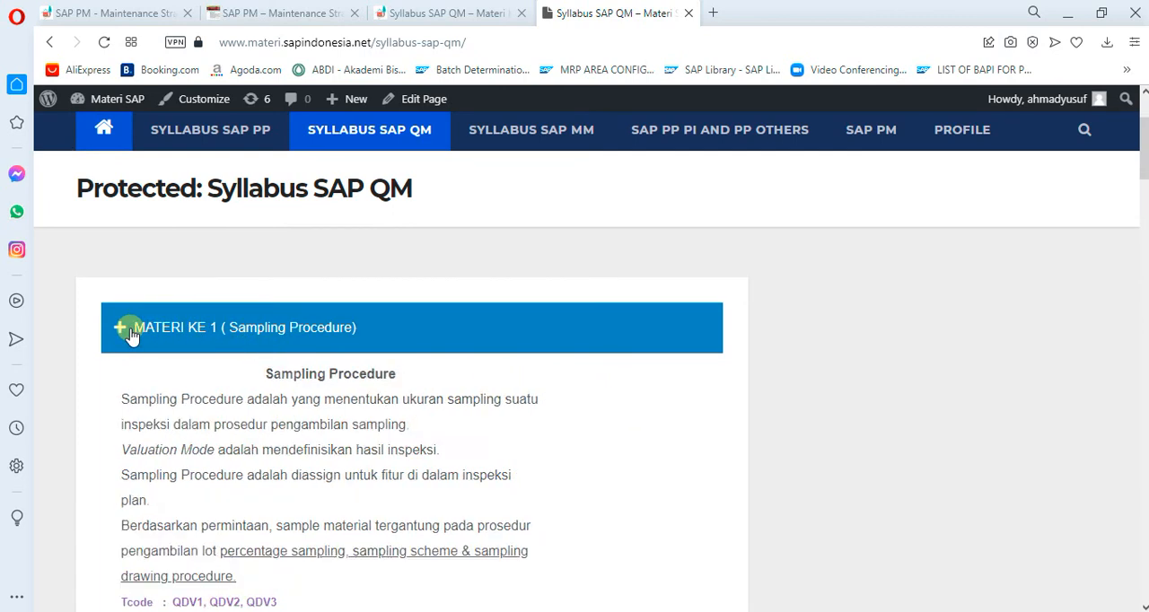
Browse the remaining QM lesson titles down to MATERI KE 24 and back up to the catalog lessons
{"action": "scroll", "coordinate": [269, 382], "scroll_direction": "down", "scroll_amount": 2}
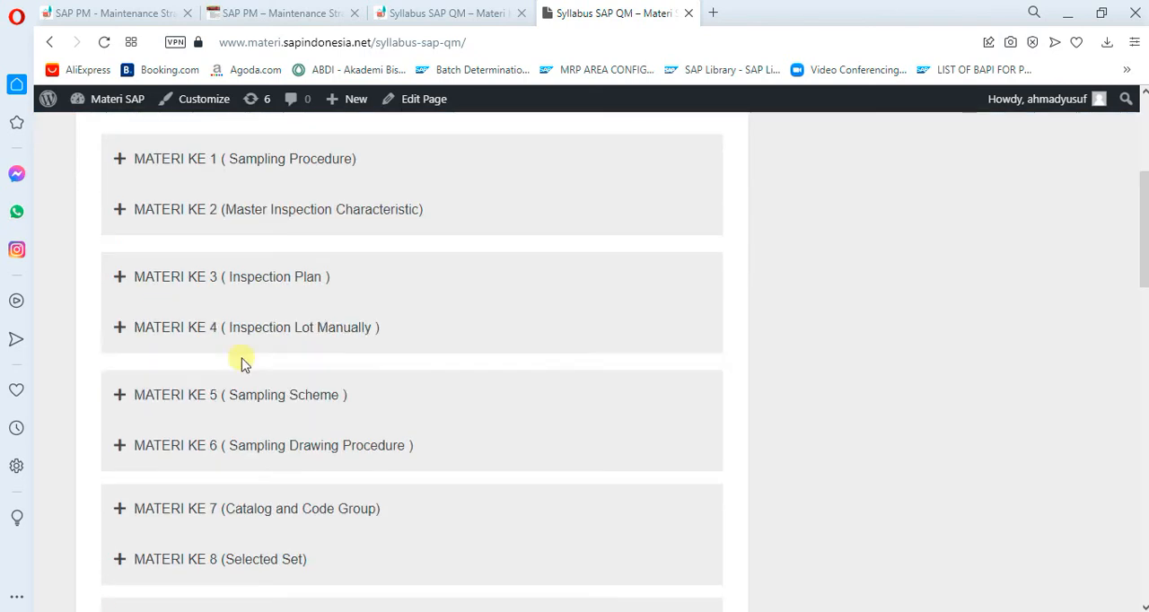
{"action": "scroll", "coordinate": [325, 354], "scroll_direction": "down", "scroll_amount": 7}
{"action": "scroll", "coordinate": [327, 359], "scroll_direction": "down", "scroll_amount": 5}
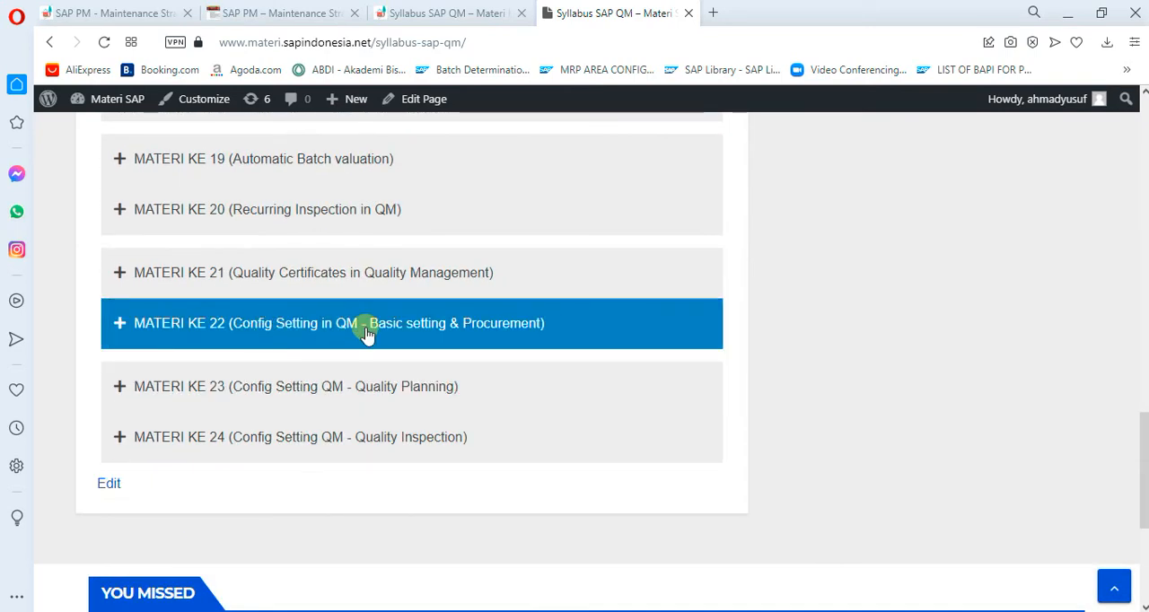
{"action": "scroll", "coordinate": [366, 330], "scroll_direction": "up", "scroll_amount": 5}
{"action": "scroll", "coordinate": [350, 368], "scroll_direction": "up", "scroll_amount": 2}
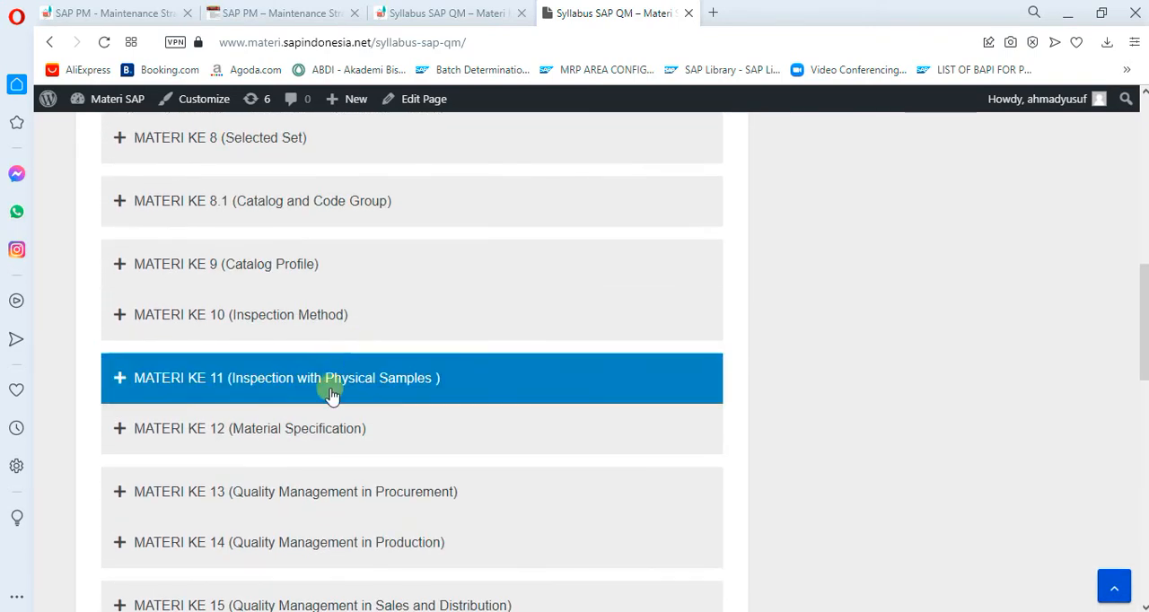
Expand the MATERI KE 8.1 (Catalog and Code Group) lesson and read through its content to the embedded videos
{"action": "left_click", "coordinate": [268, 218]}
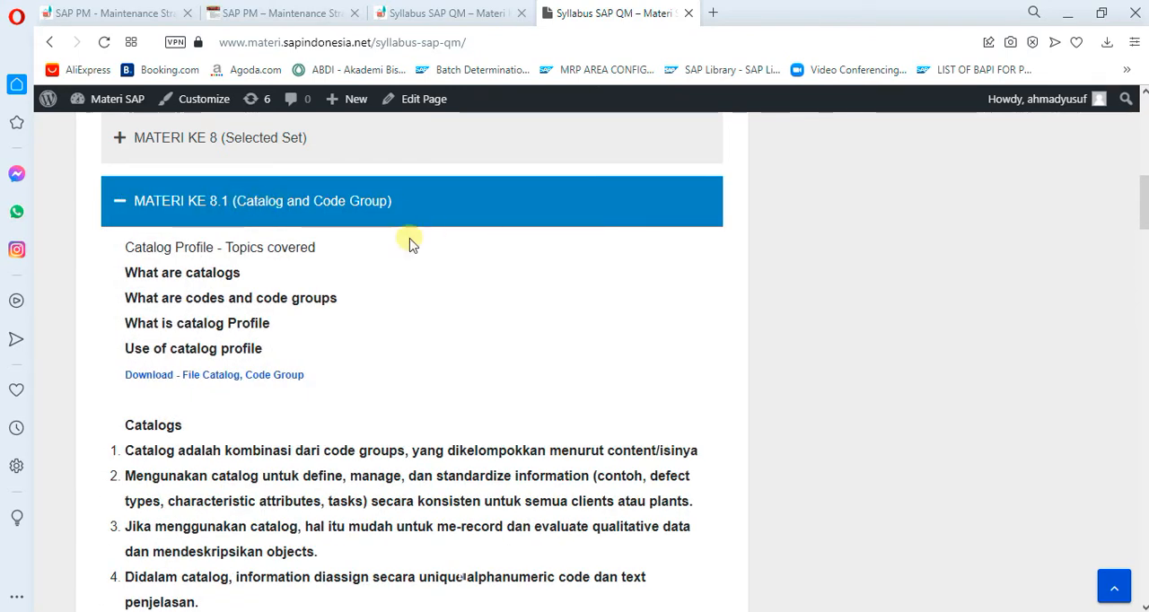
{"action": "scroll", "coordinate": [296, 433], "scroll_direction": "down", "scroll_amount": 2}
{"action": "scroll", "coordinate": [371, 387], "scroll_direction": "down", "scroll_amount": 8}
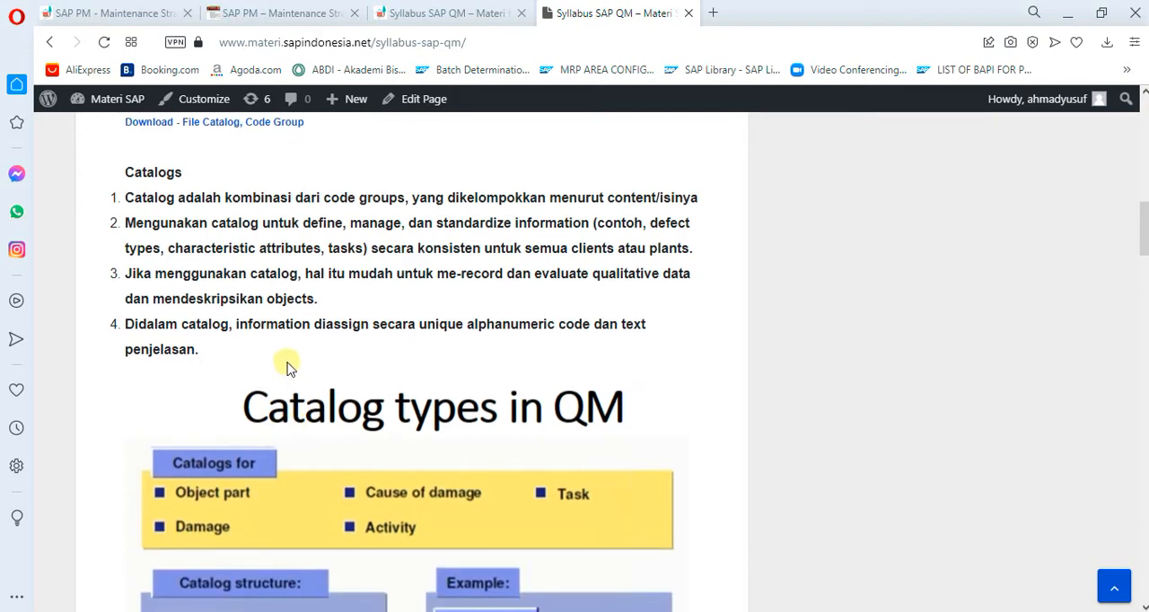
{"action": "scroll", "coordinate": [370, 381], "scroll_direction": "down", "scroll_amount": 9}
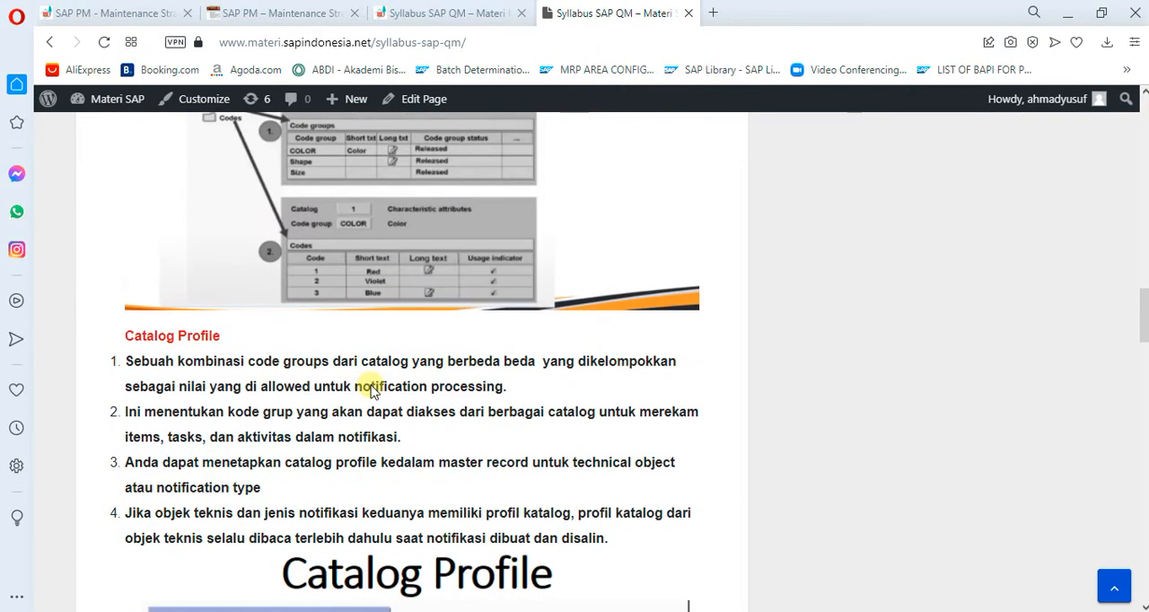
{"action": "scroll", "coordinate": [370, 373], "scroll_direction": "down", "scroll_amount": 5}
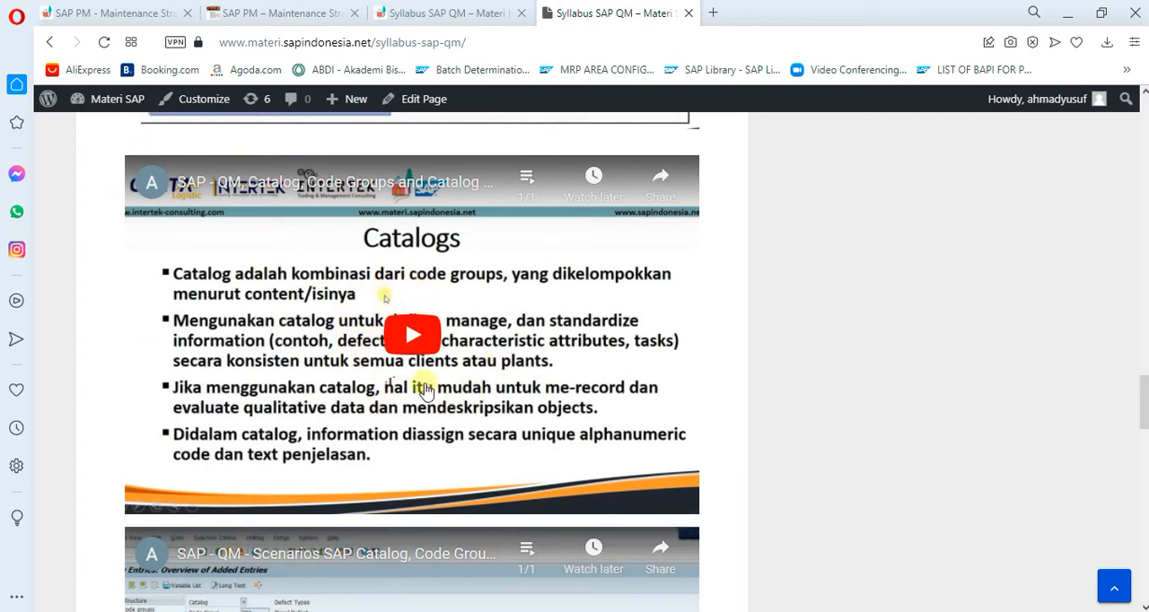
Go past the catalog videos to the later QM lessons and expand MATERI KE 13 (Quality Management in Procurement)
{"action": "scroll", "coordinate": [319, 394], "scroll_direction": "down", "scroll_amount": 4}
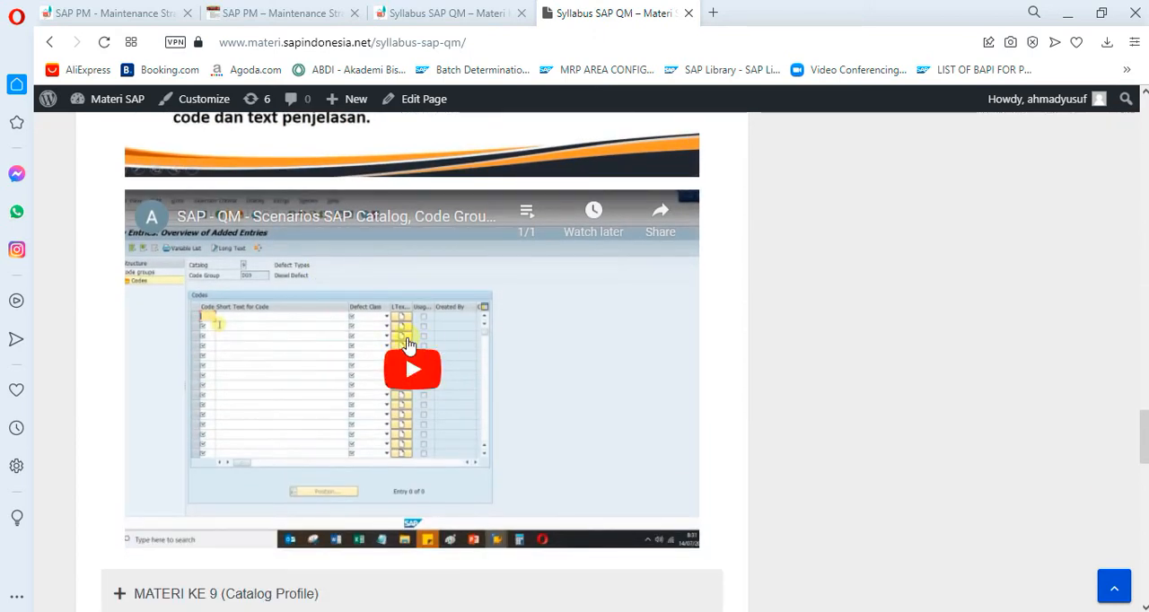
{"action": "scroll", "coordinate": [403, 350], "scroll_direction": "down", "scroll_amount": 2}
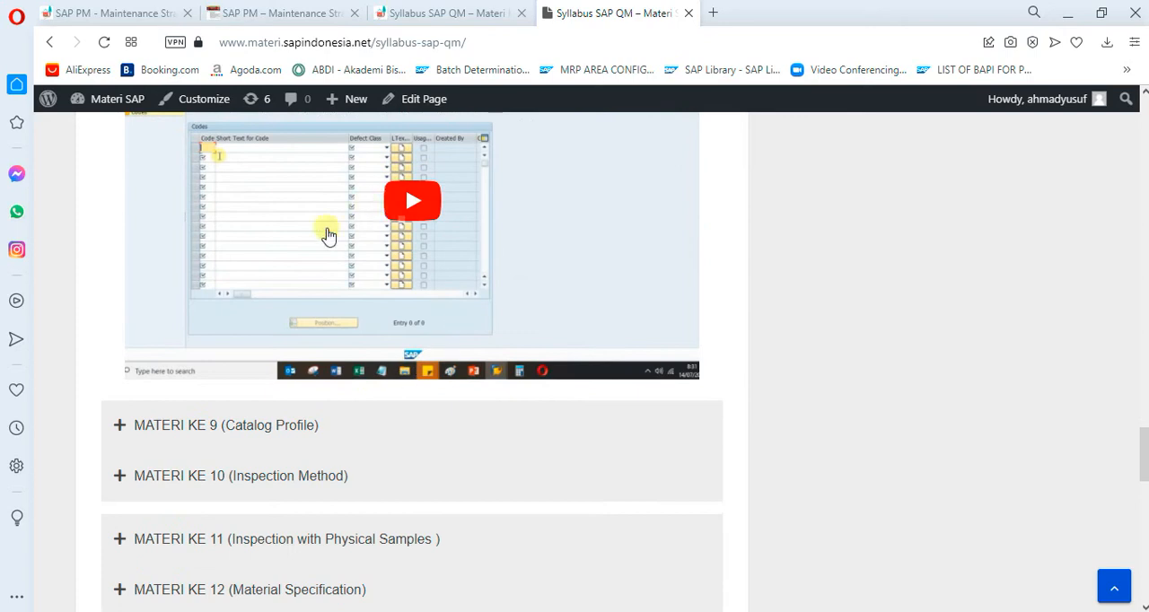
{"action": "scroll", "coordinate": [440, 456], "scroll_direction": "down", "scroll_amount": 3}
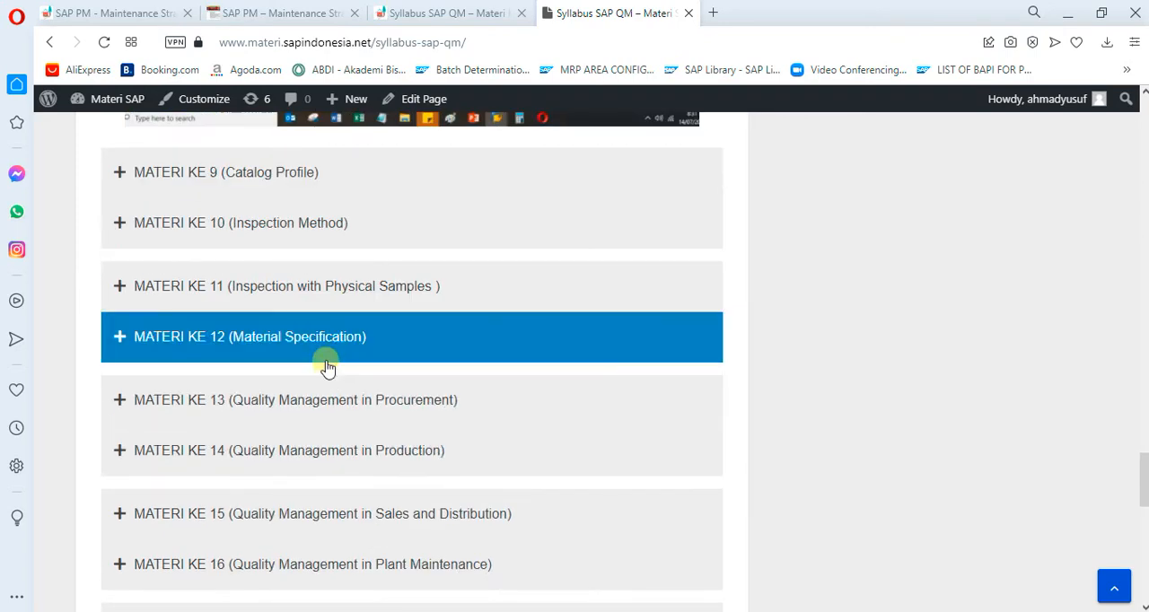
{"action": "left_click", "coordinate": [395, 405]}
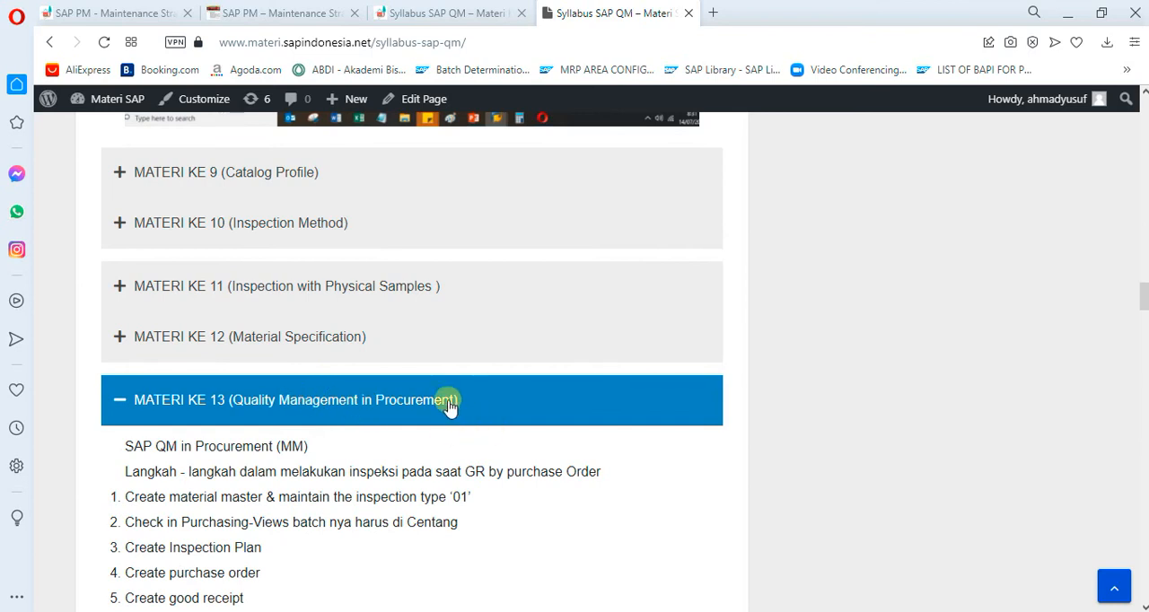
Read through the procurement lesson, from its list of inspection steps to the SAP screenshots of the inspection plan and usage decision
{"action": "scroll", "coordinate": [448, 406], "scroll_direction": "down", "scroll_amount": 2}
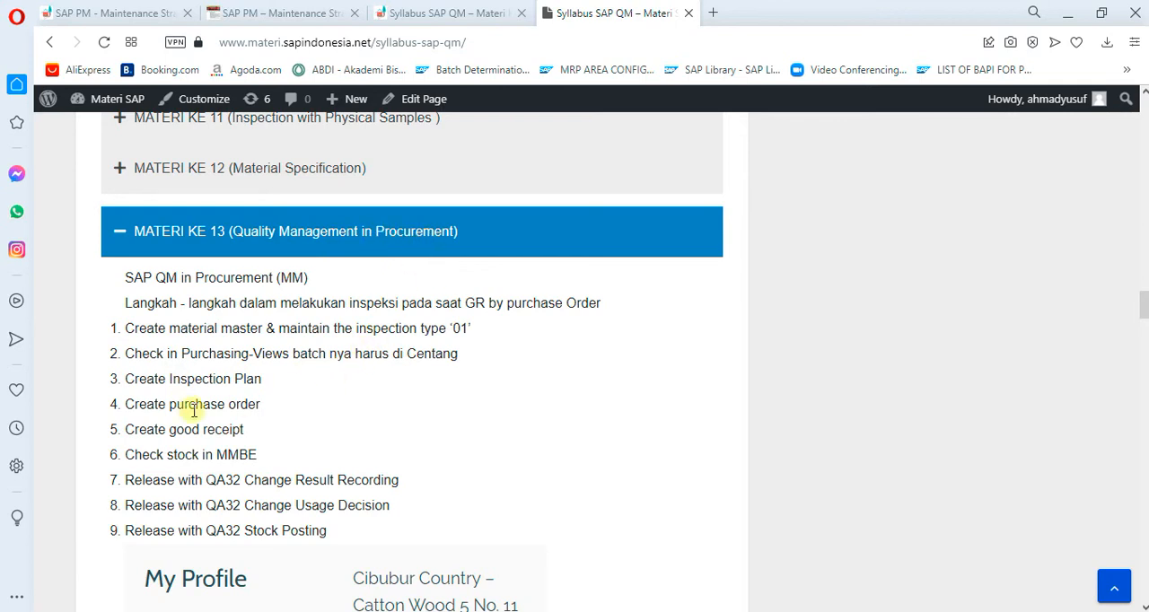
{"action": "scroll", "coordinate": [306, 516], "scroll_direction": "down", "scroll_amount": 4}
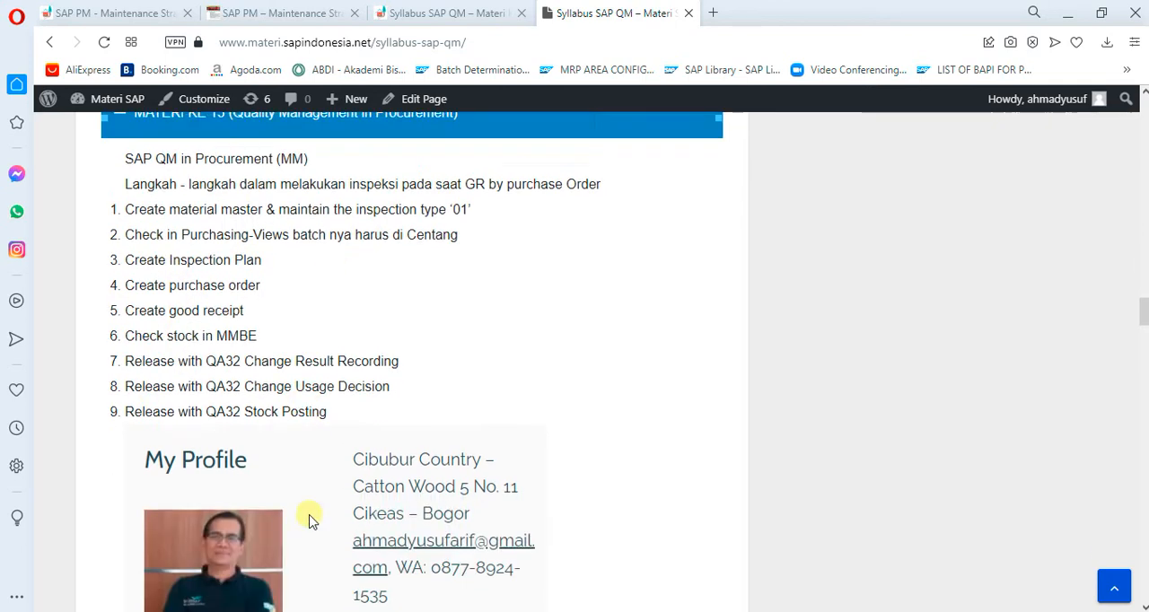
{"action": "scroll", "coordinate": [460, 489], "scroll_direction": "down", "scroll_amount": 4}
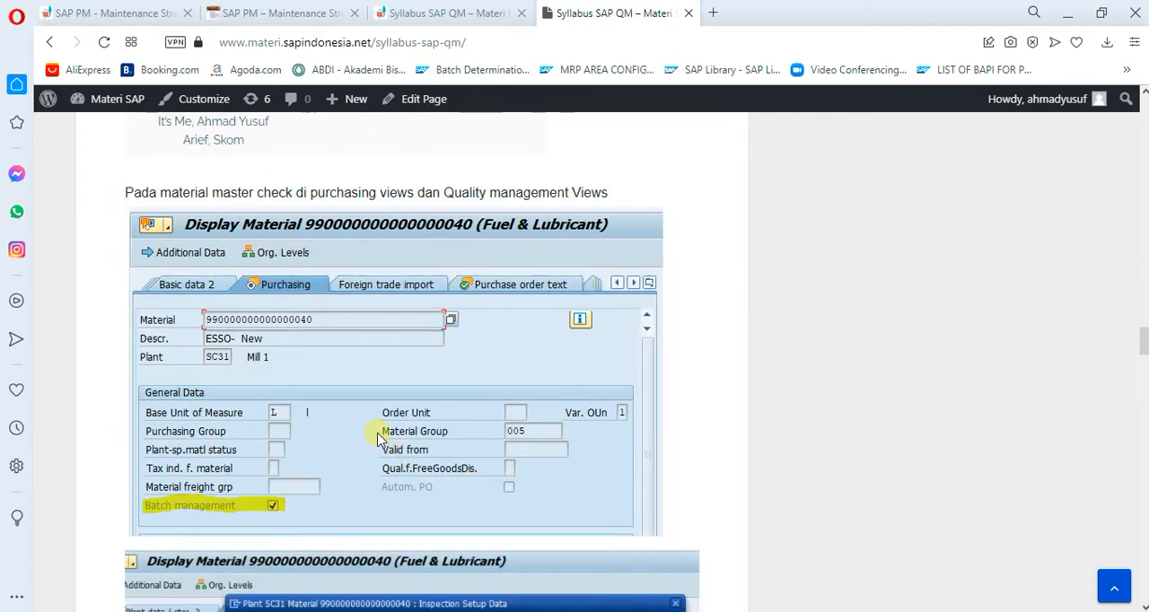
{"action": "scroll", "coordinate": [377, 437], "scroll_direction": "down", "scroll_amount": 2}
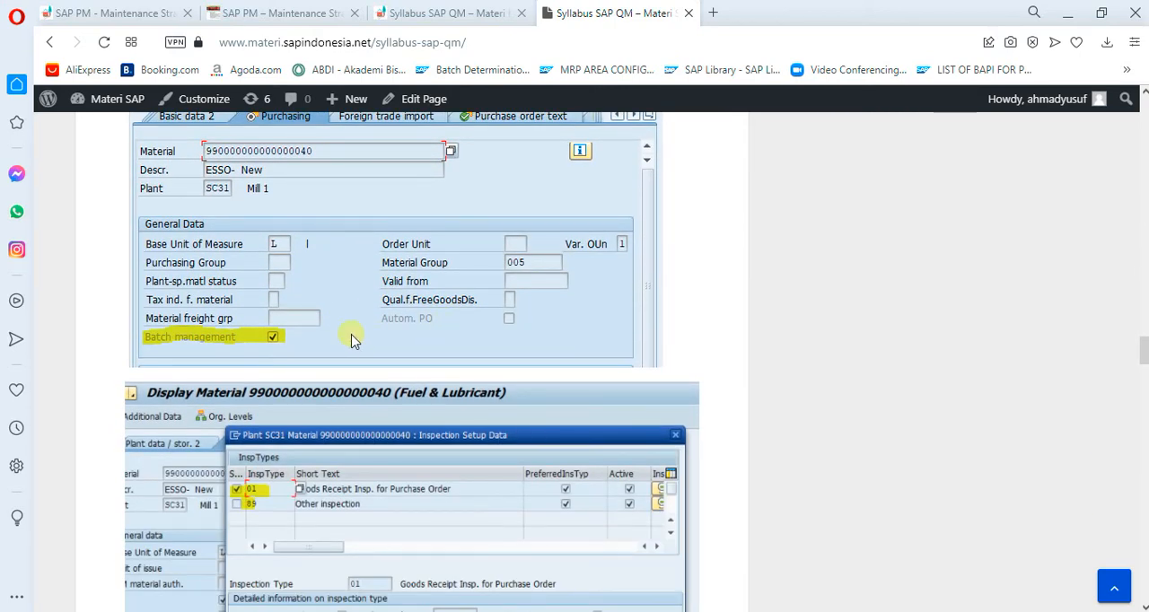
{"action": "scroll", "coordinate": [392, 331], "scroll_direction": "down", "scroll_amount": 9}
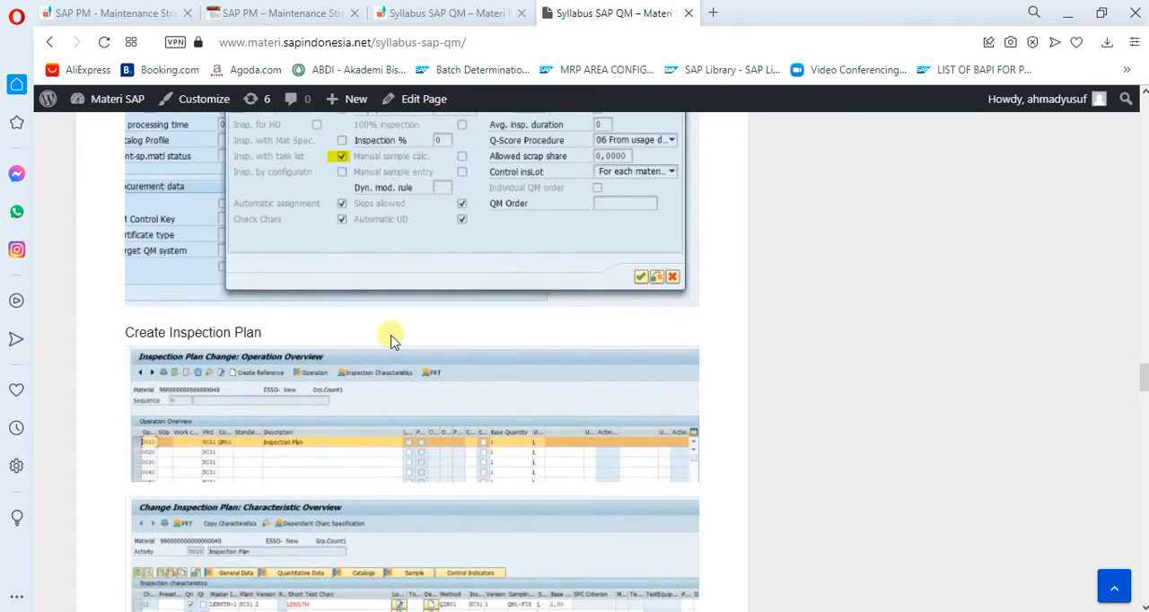
{"action": "scroll", "coordinate": [390, 339], "scroll_direction": "down", "scroll_amount": 20}
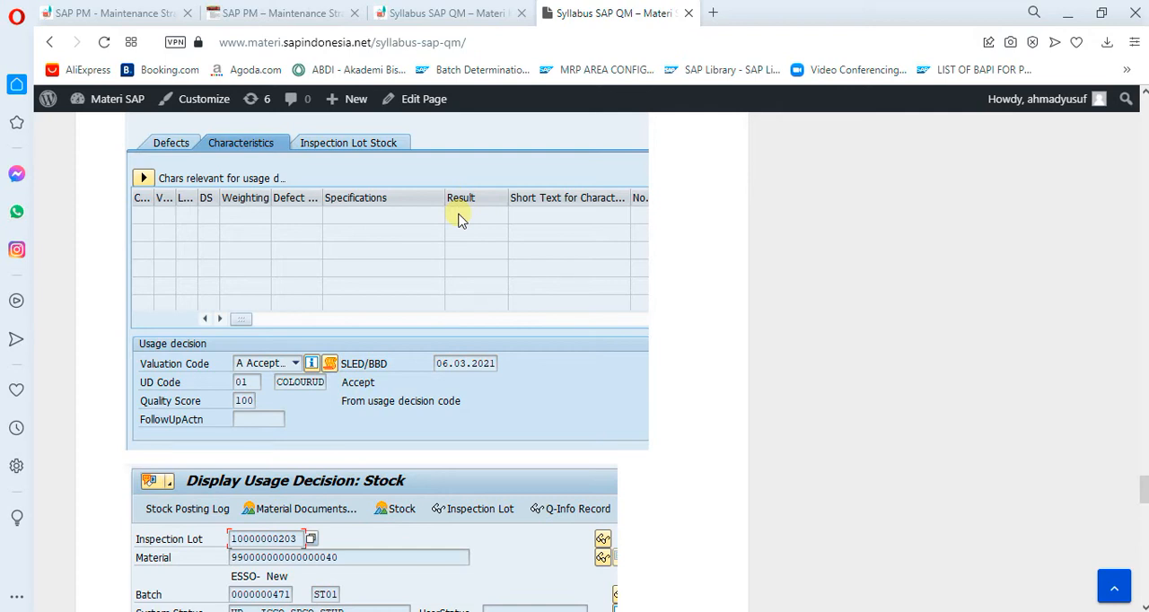
Switch to the running PowerPoint slide show, go over the Task List slide, and end the show
{"action": "left_click", "coordinate": [446, 110]}
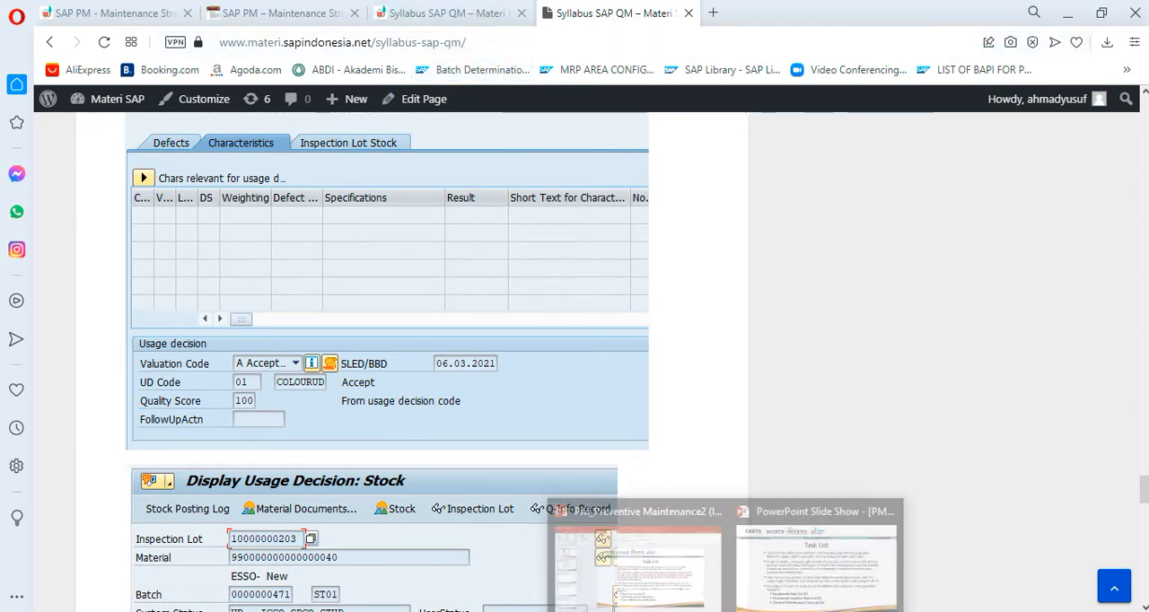
{"action": "left_click", "coordinate": [791, 570]}
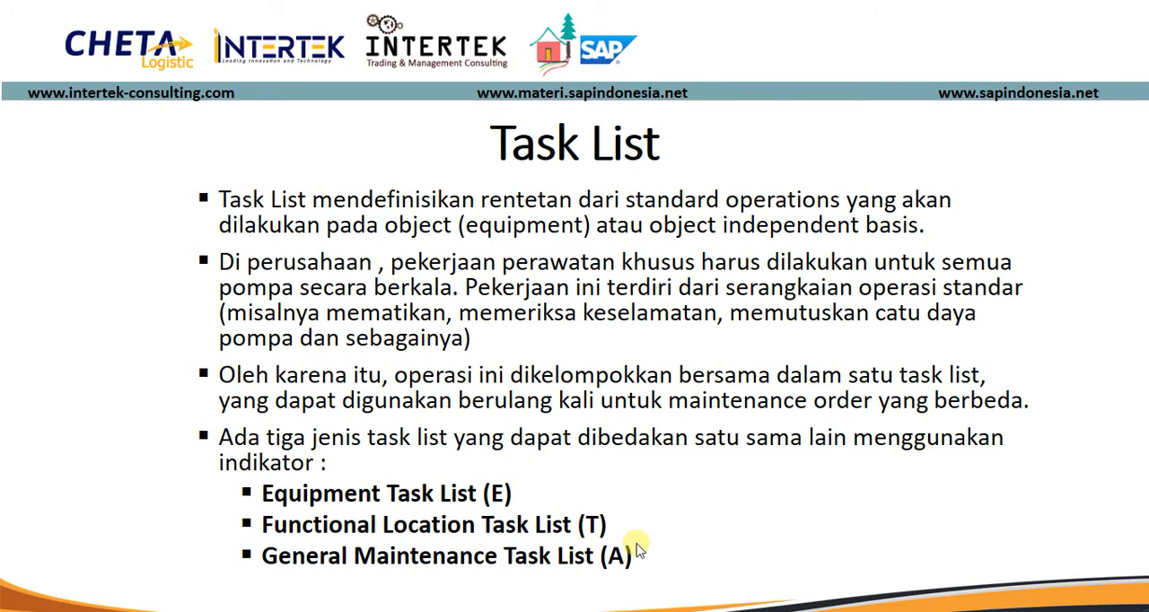
{"action": "key", "text": "Escape"}
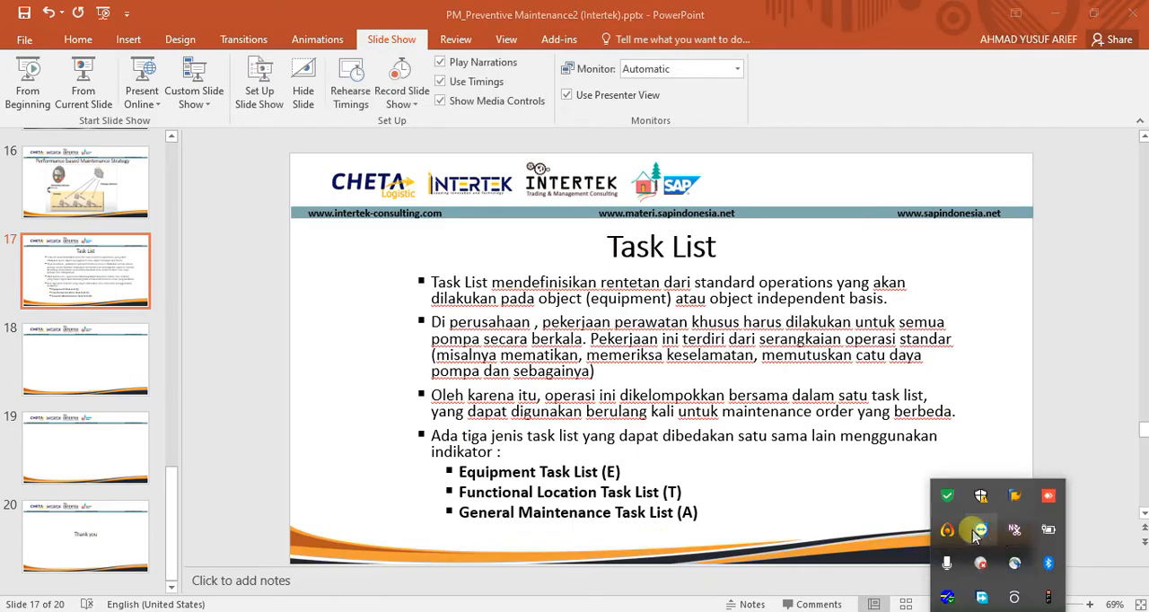
Switch to the TL Equipment DG.xlsx workbook in Excel and go over the Equipment TL row's indicator and transaction codes
{"action": "mouse_move", "coordinate": [1011, 565]}
{"action": "left_click", "coordinate": [1050, 585]}
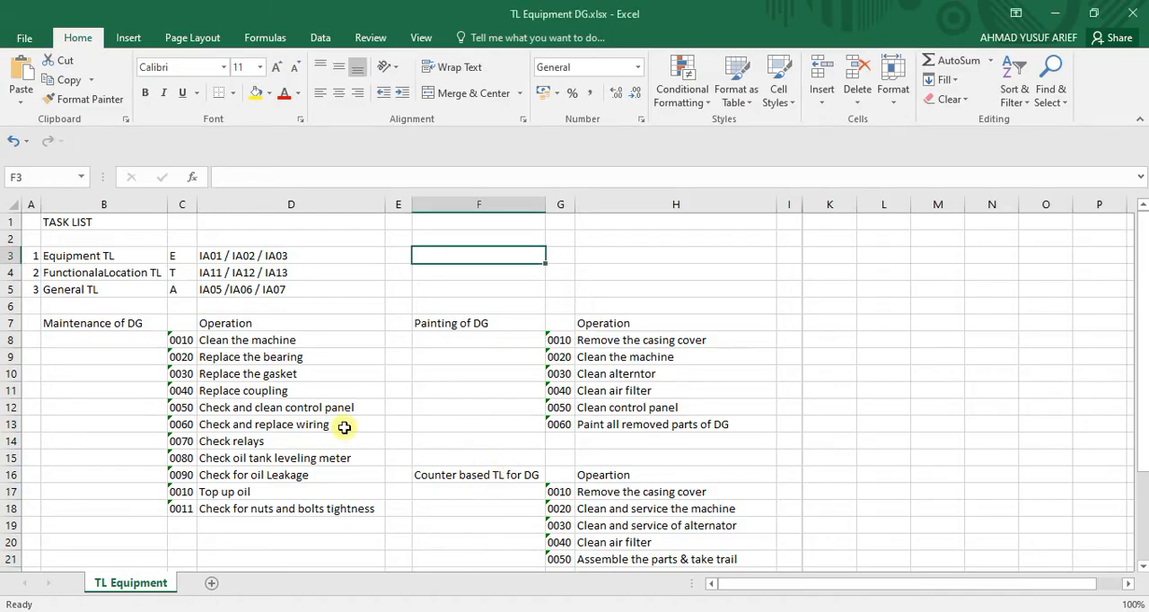
{"action": "left_click", "coordinate": [851, 276]}
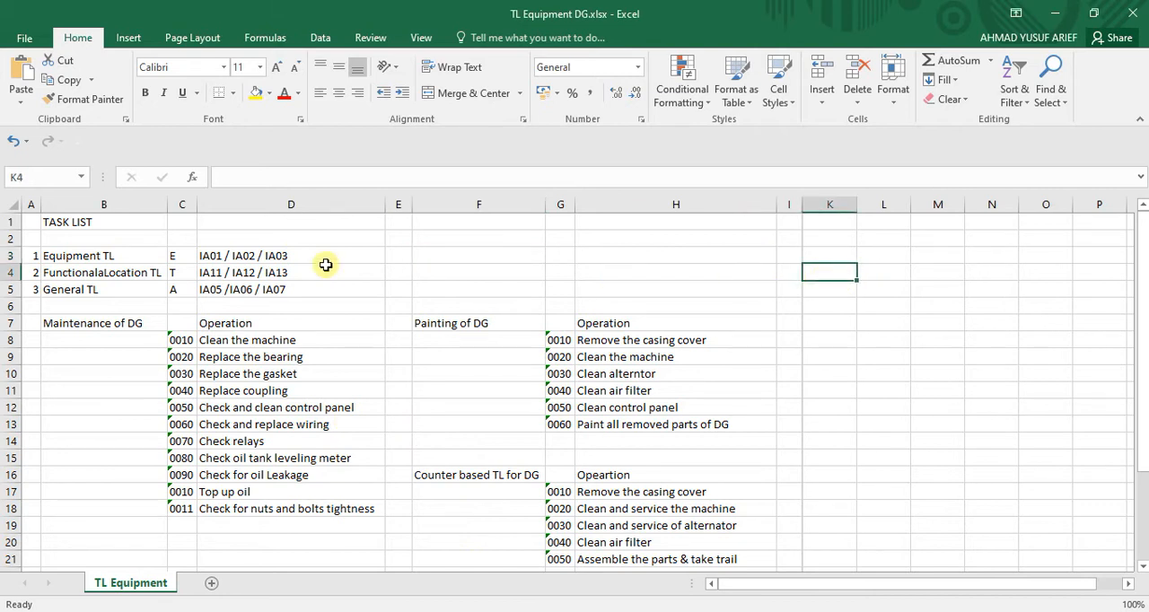
{"action": "left_click", "coordinate": [85, 222]}
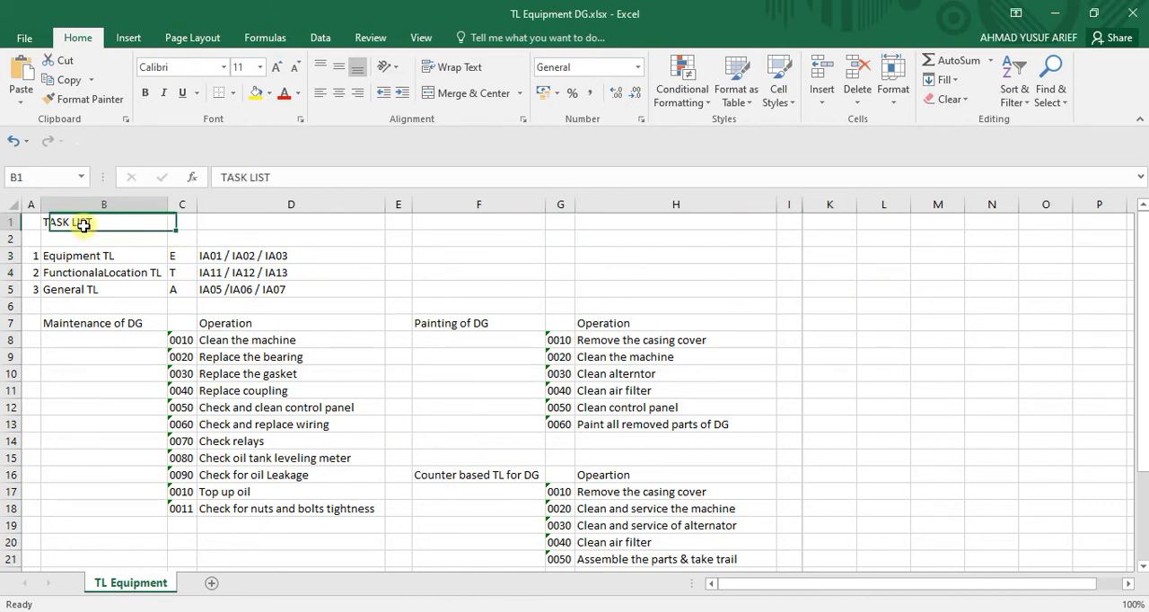
{"action": "left_click", "coordinate": [290, 259]}
{"action": "left_click", "coordinate": [63, 262]}
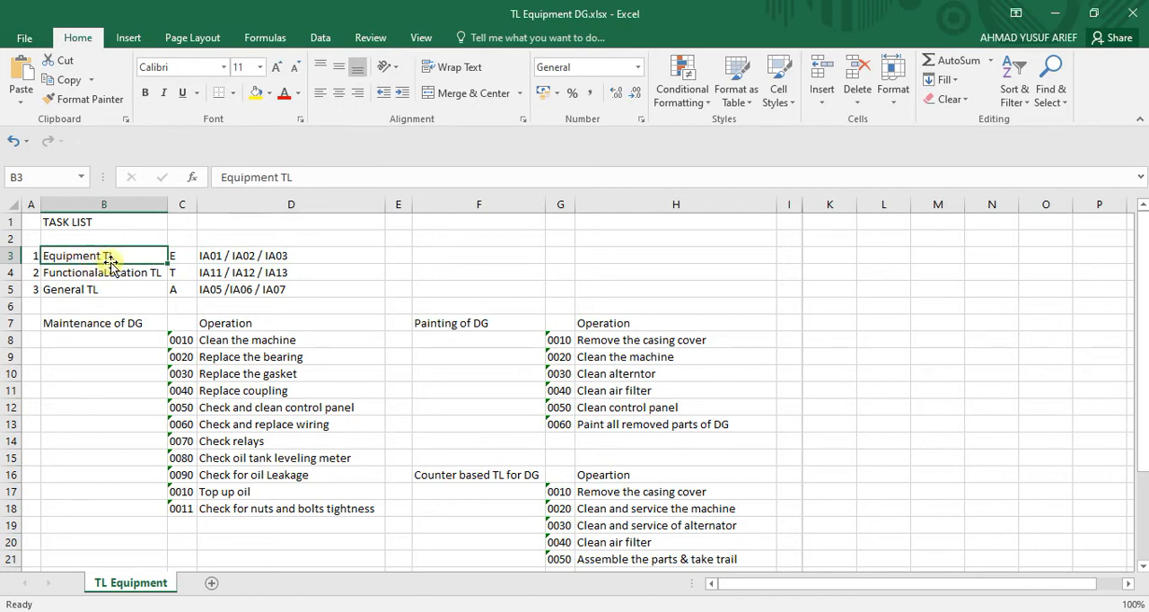
{"action": "left_click", "coordinate": [179, 255]}
{"action": "left_click", "coordinate": [303, 257]}
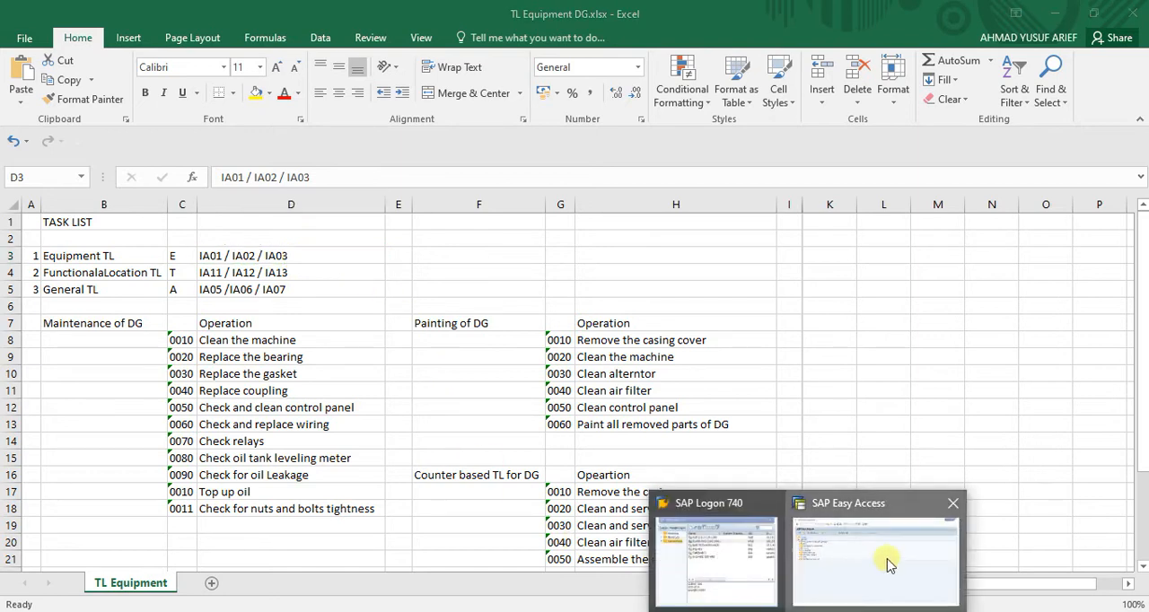
Switch to SAP Easy Access and start transaction IA01 for creating an equipment task list
{"action": "left_click", "coordinate": [885, 561]}
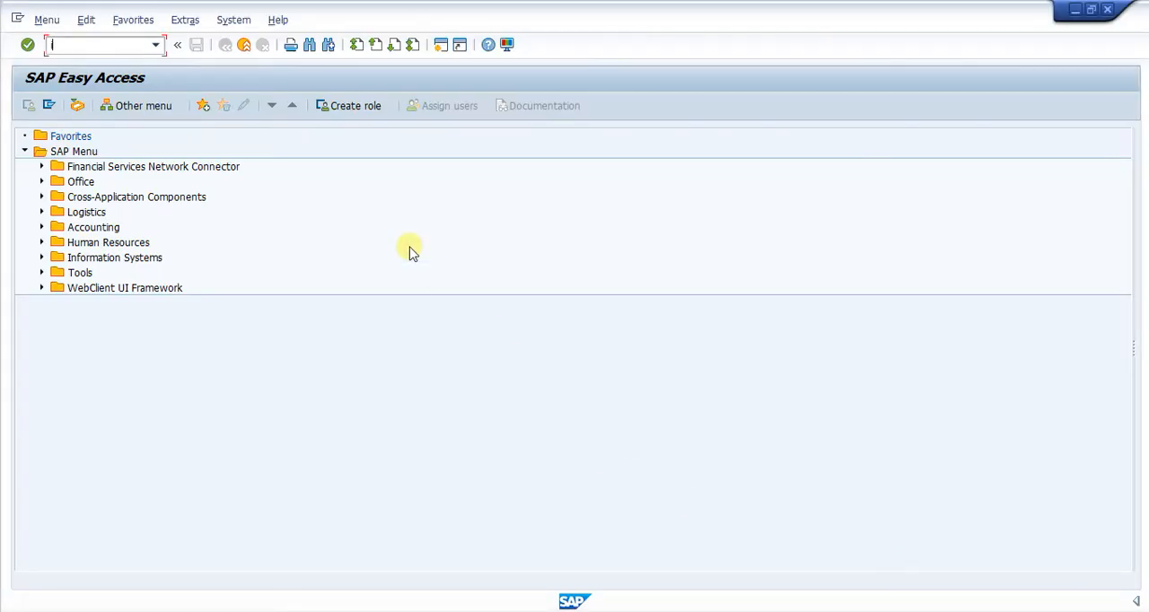
{"action": "type", "text": "ia01"}
{"action": "key", "text": "Return"}
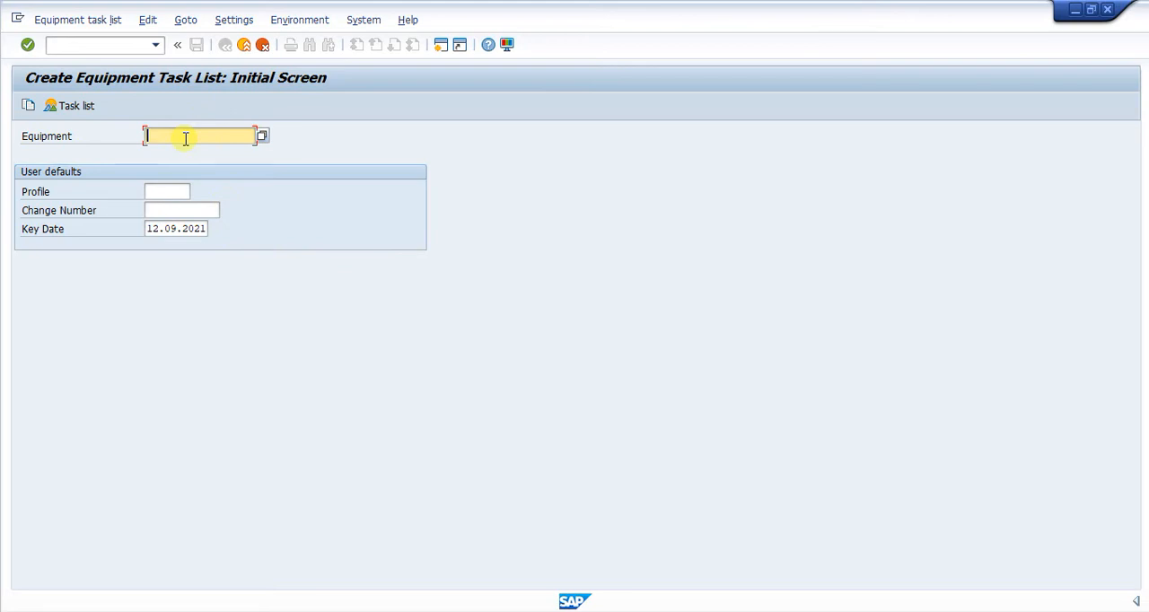
Run IH01 in a new session for functional location MEGA with Equipment installed and Equipment hierarchy included
{"action": "left_click", "coordinate": [92, 49]}
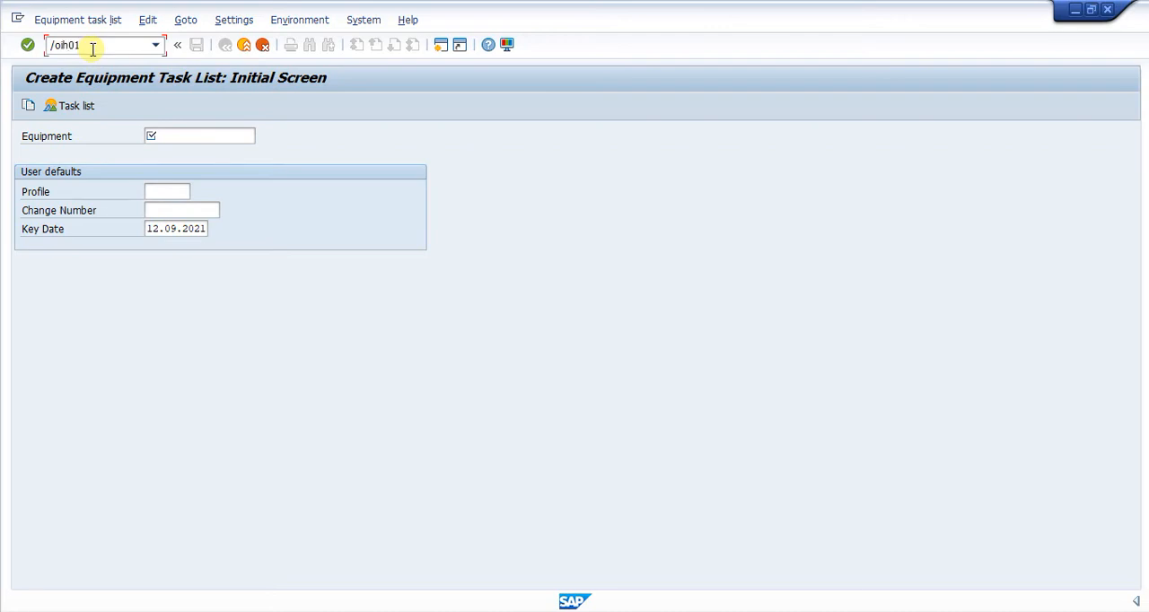
{"action": "key", "text": "Return"}
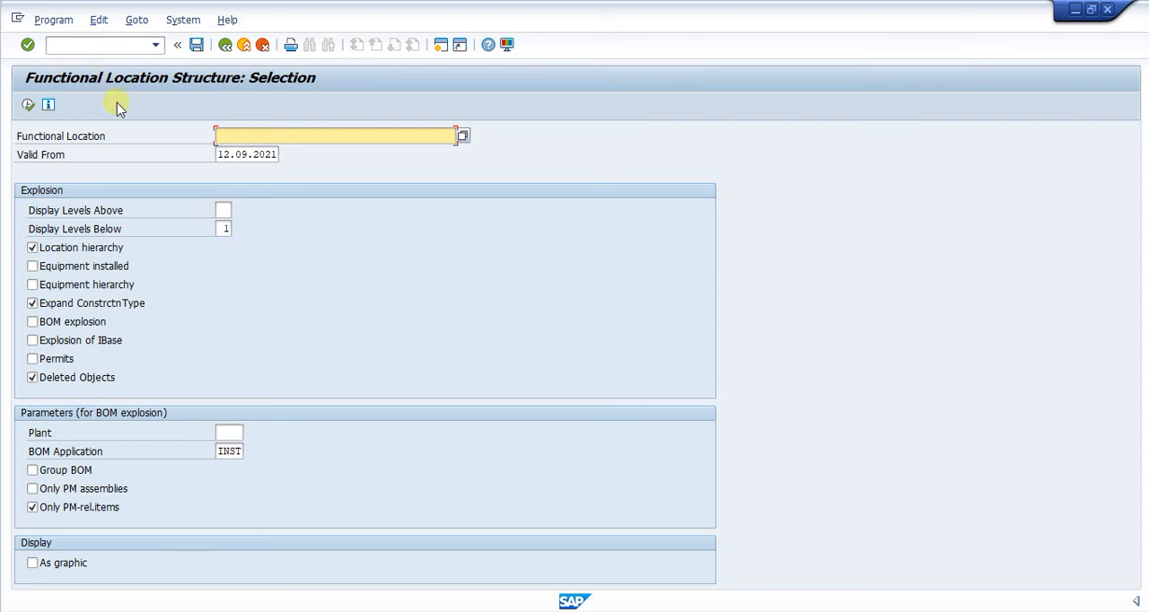
{"action": "type", "text": "ME"}
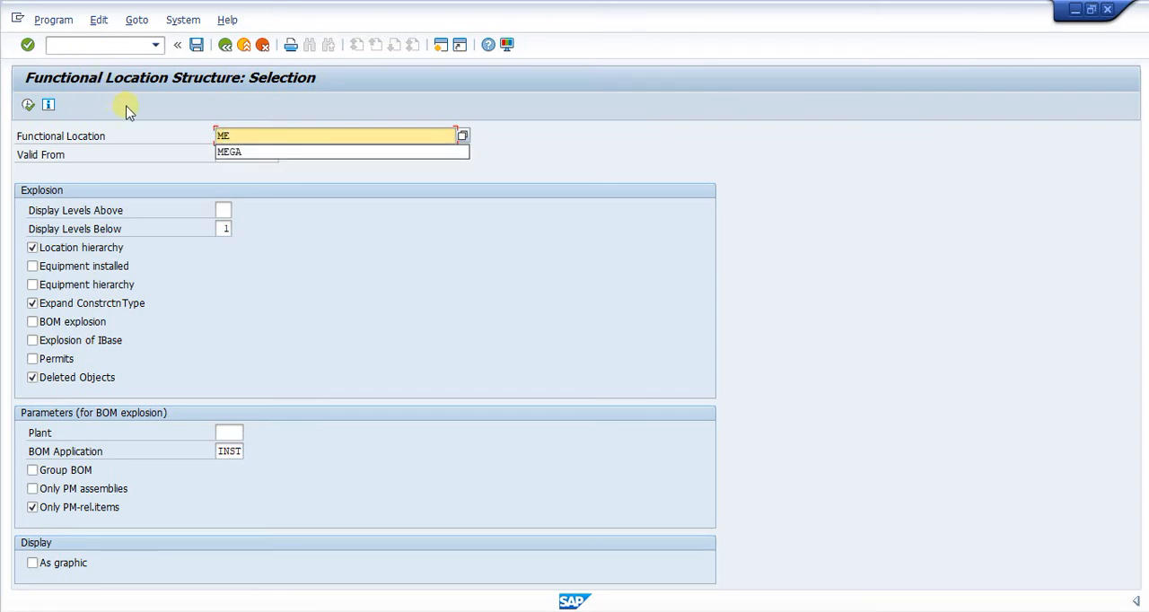
{"action": "left_click", "coordinate": [226, 153]}
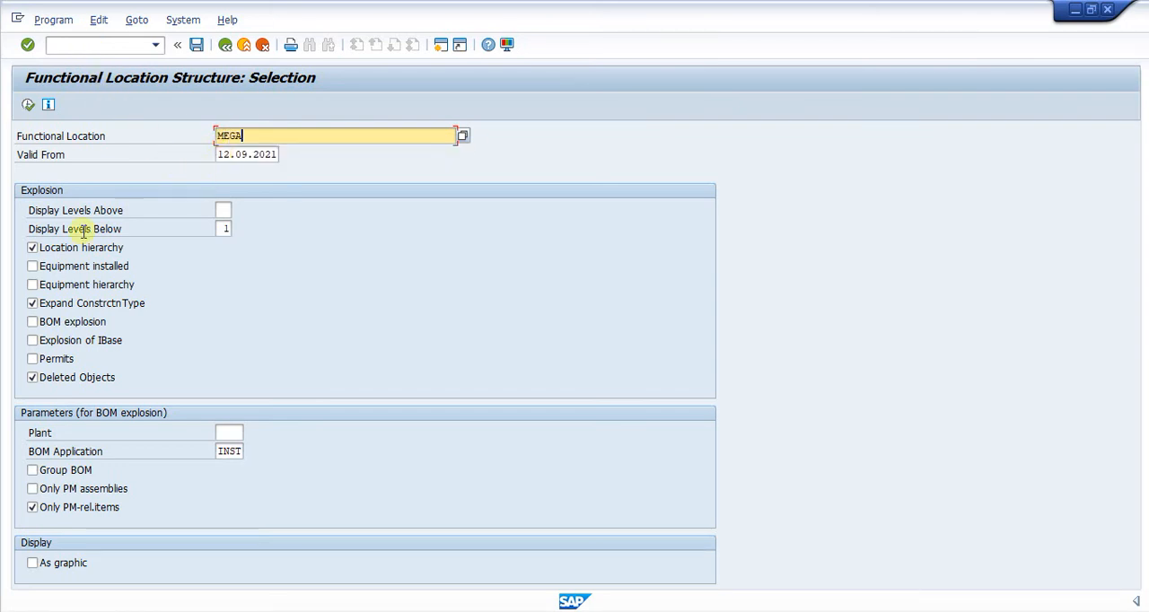
{"action": "left_click", "coordinate": [32, 266]}
{"action": "left_click", "coordinate": [32, 284]}
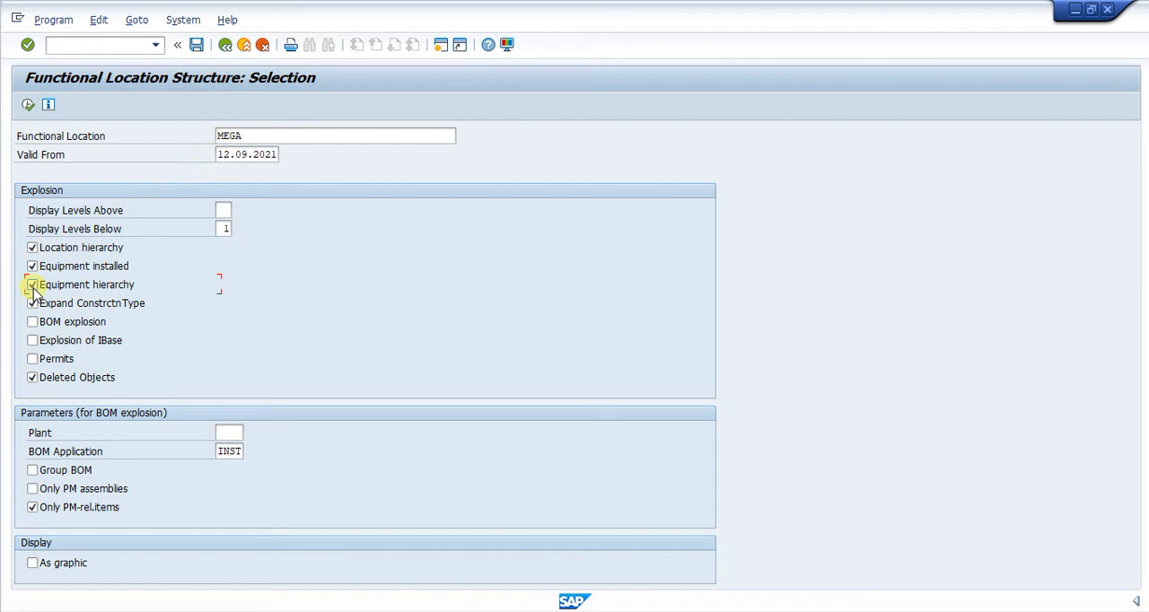
{"action": "left_click", "coordinate": [28, 105]}
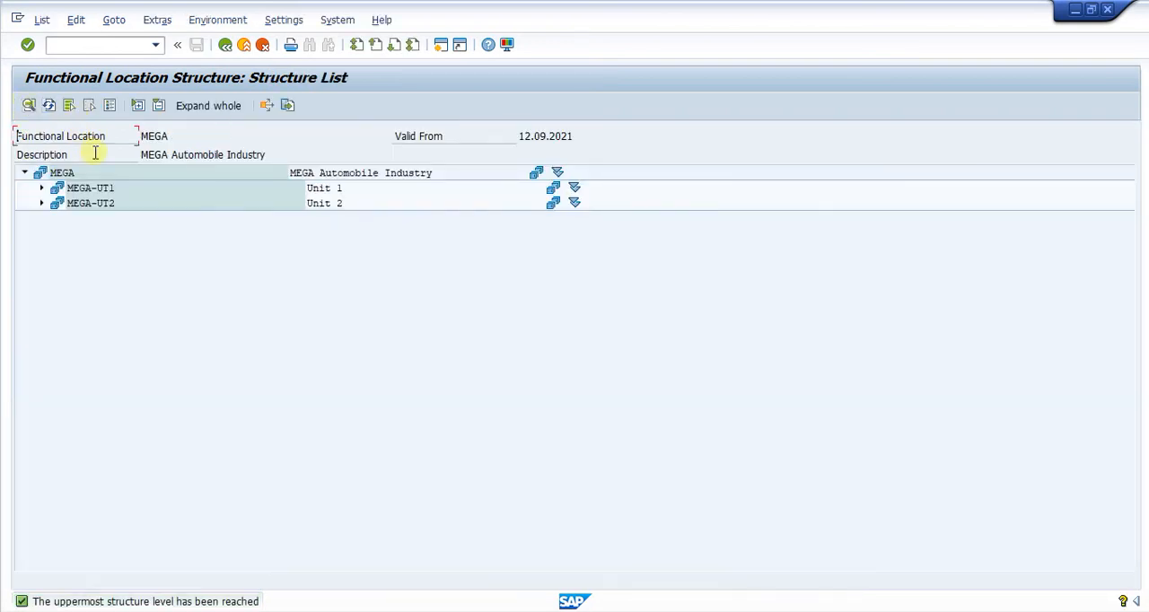
{"action": "left_click", "coordinate": [196, 106]}
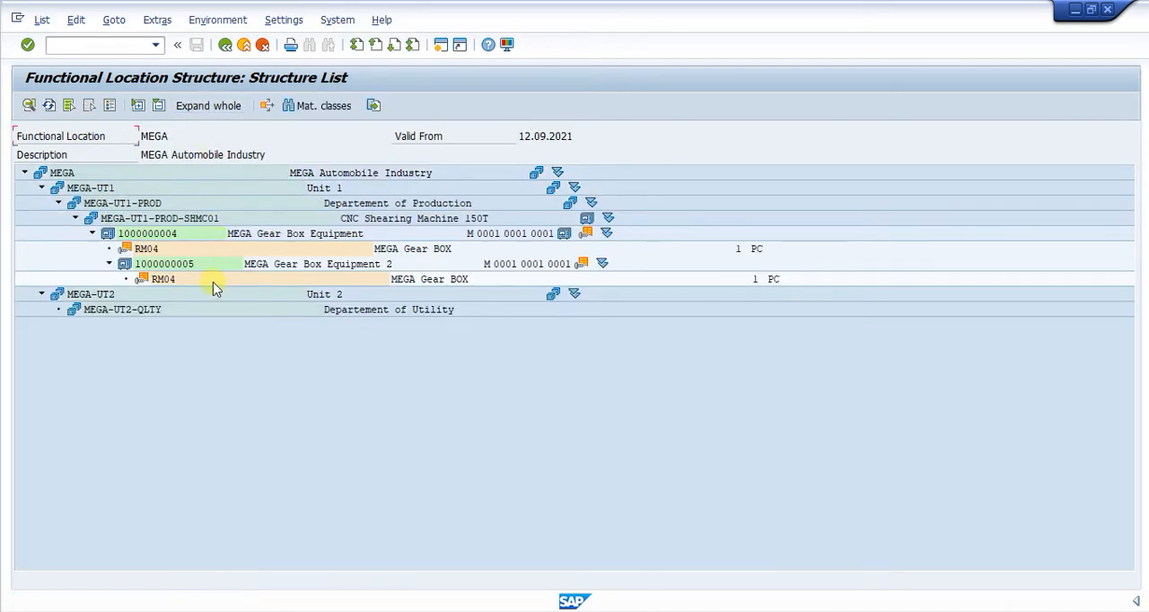
{"action": "left_click", "coordinate": [167, 237]}
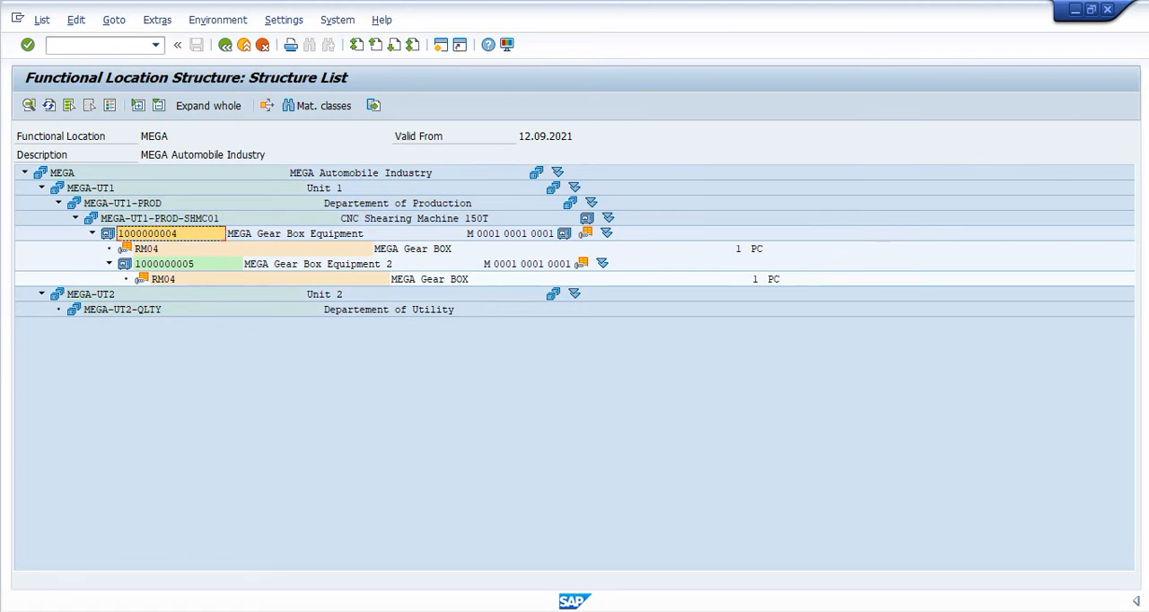
{"action": "left_click", "coordinate": [768, 560]}
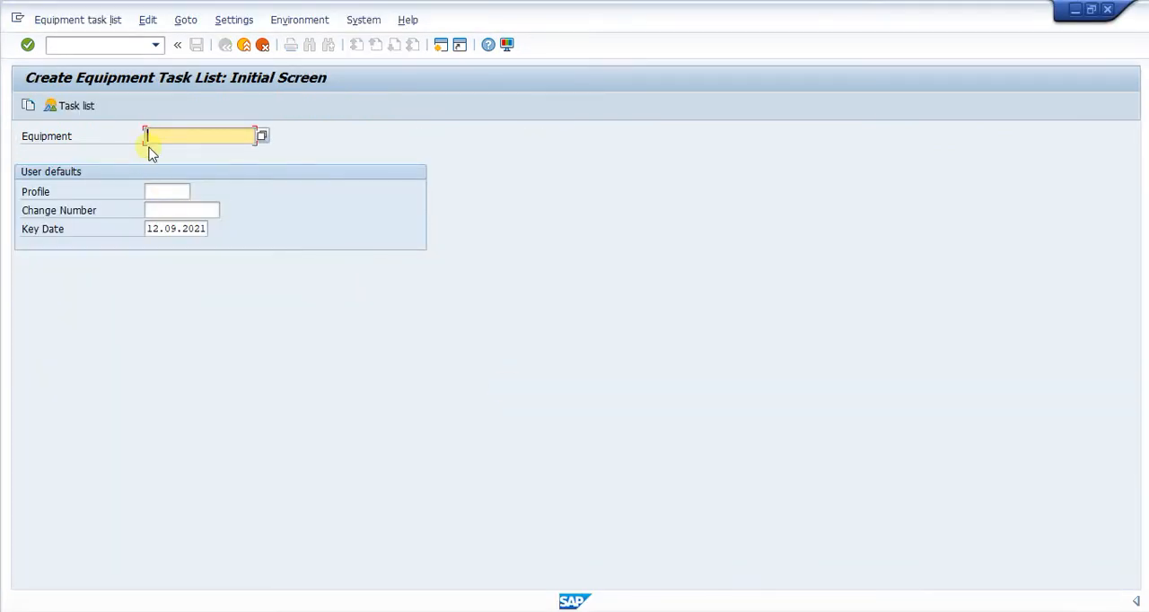
{"action": "key", "text": "ctrl+v"}
Set the equipment task list's profile to PM01 (Ext. proc. profile for Plant Maintenance) from the available profiles
{"action": "left_click", "coordinate": [162, 187]}
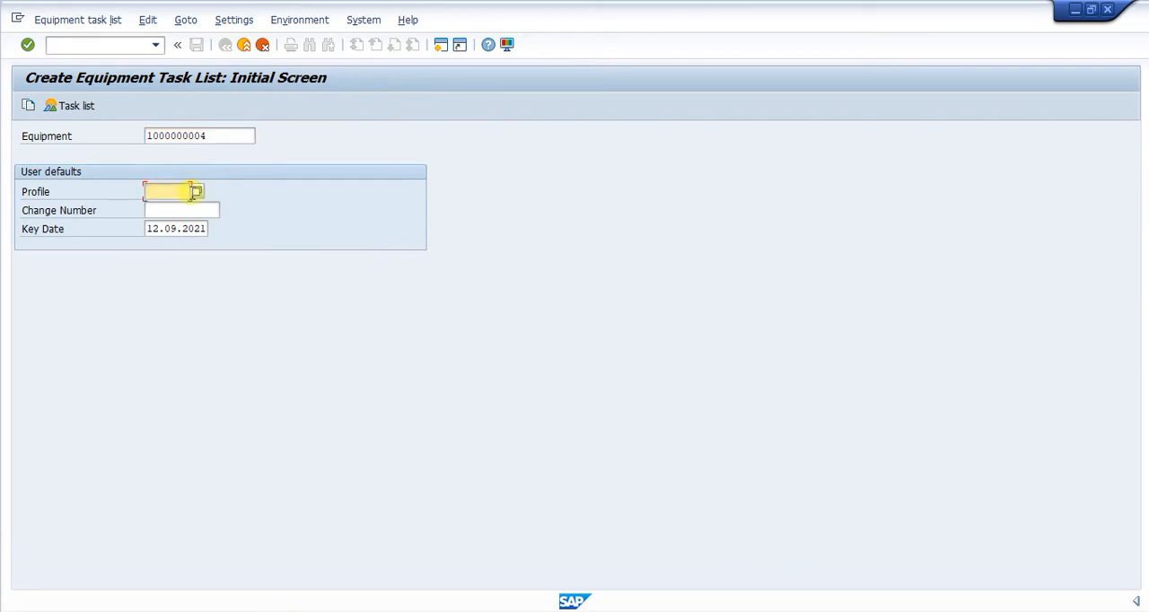
{"action": "left_click", "coordinate": [196, 192]}
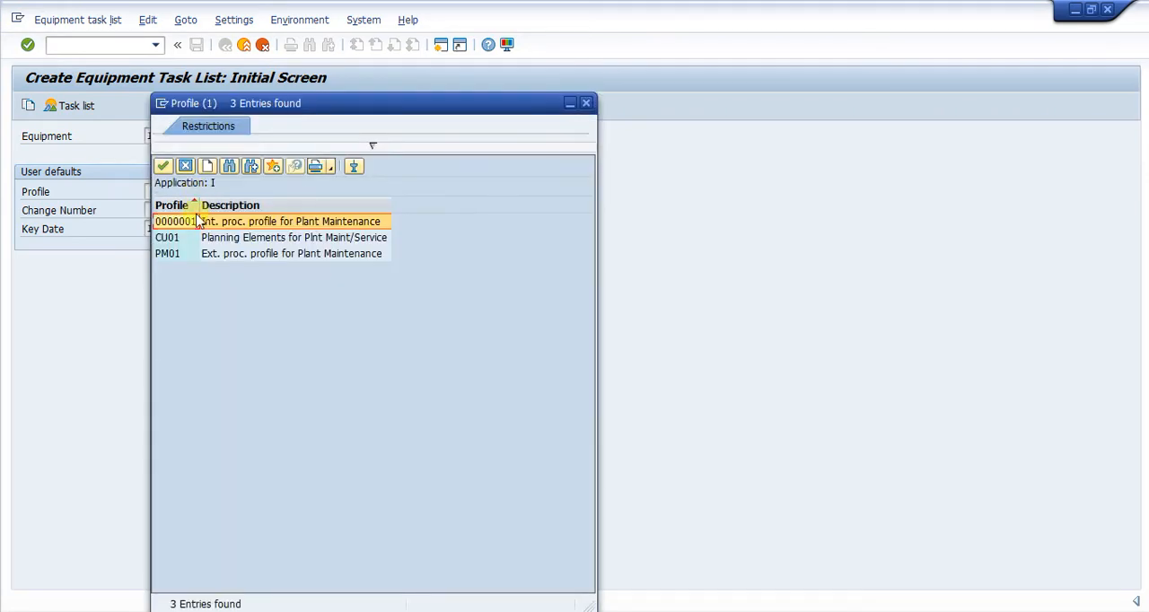
{"action": "left_click", "coordinate": [175, 257]}
{"action": "double_click", "coordinate": [177, 256]}
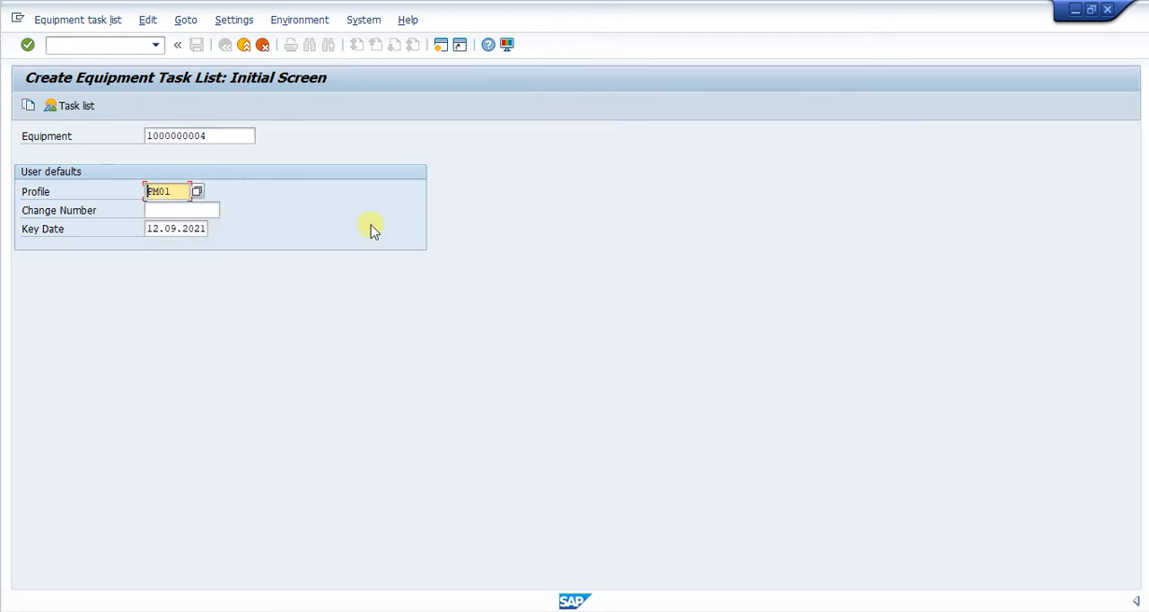
Continue to the task list overview and open the header of the MEGA Gear Box Equipment task list with counter 1
{"action": "key", "text": "Return"}
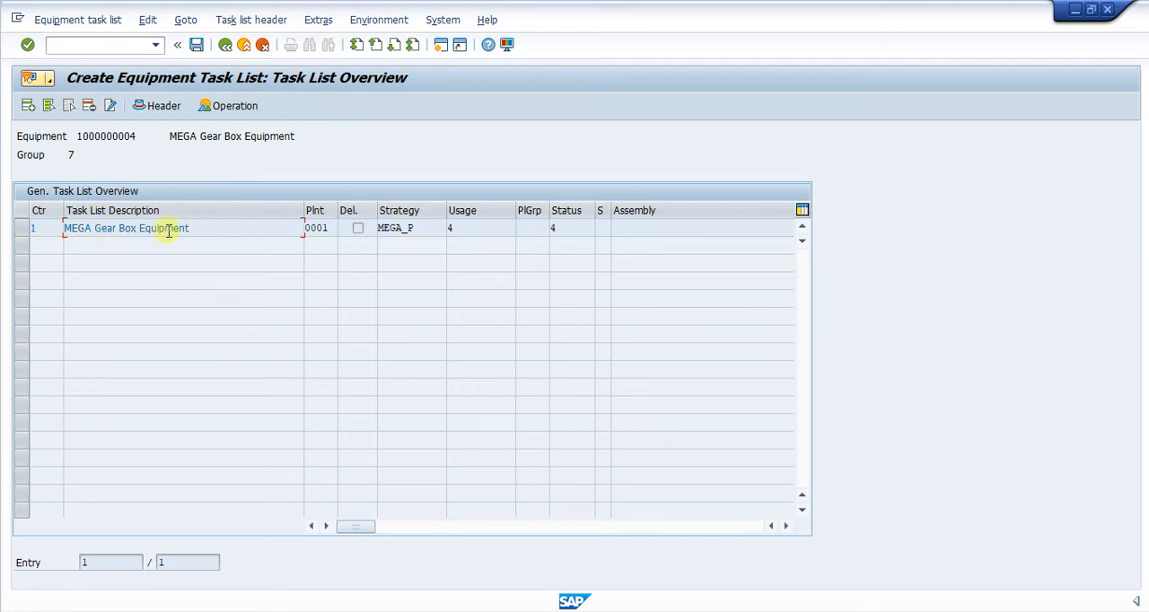
{"action": "left_click", "coordinate": [25, 230]}
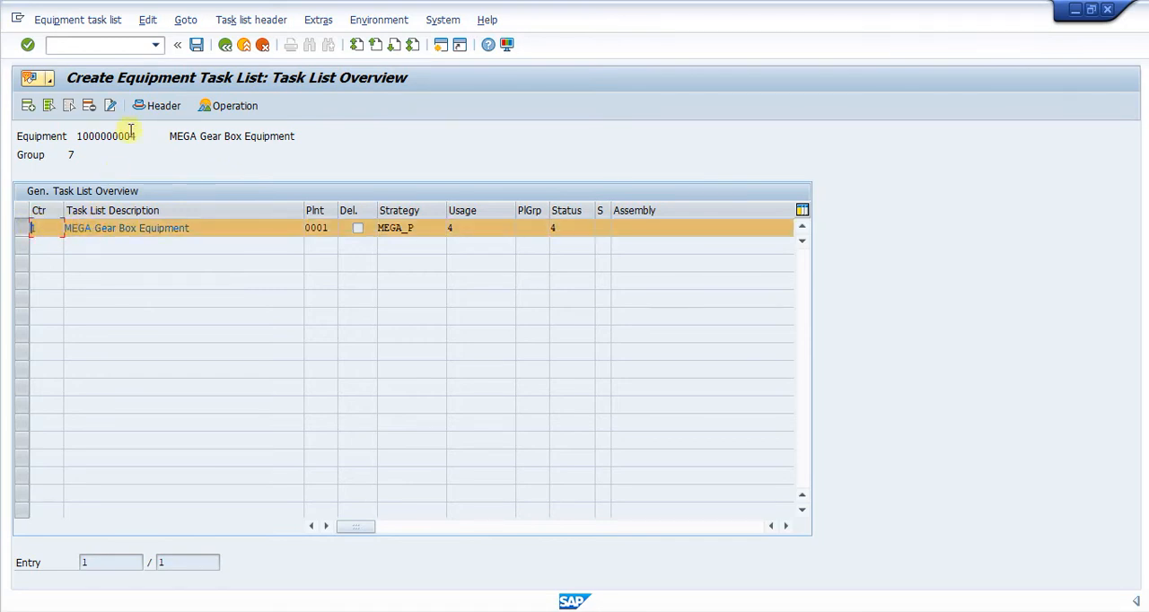
{"action": "left_click", "coordinate": [154, 105]}
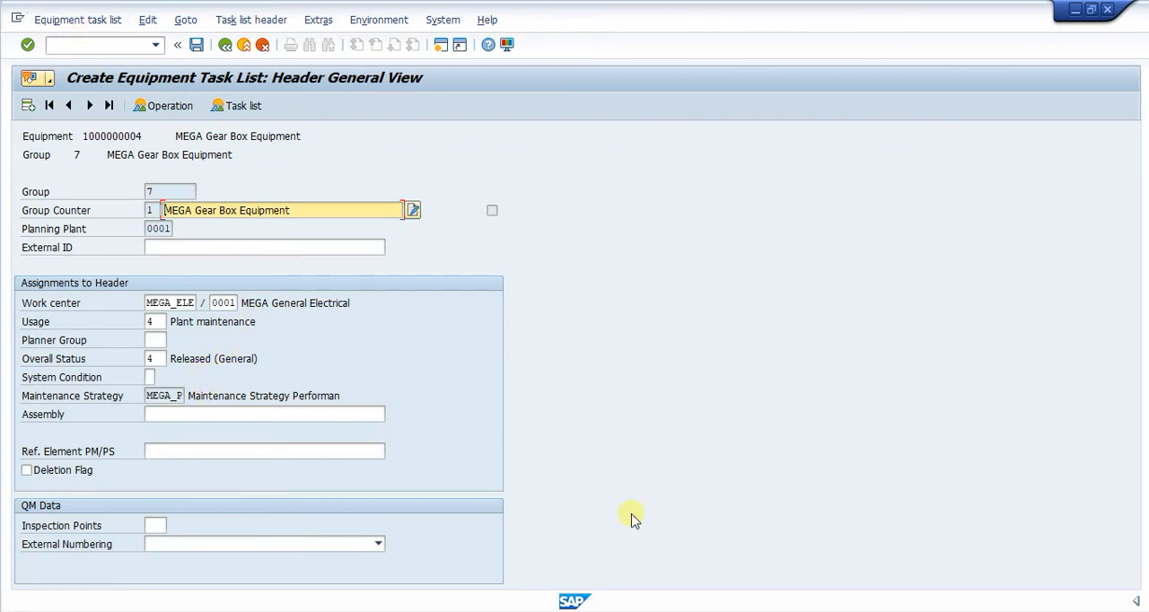
Look up the equipment number of MEGA Gear Box Equipment 2 in the functional location structure list, then return to the task list session
{"action": "left_click", "coordinate": [801, 607]}
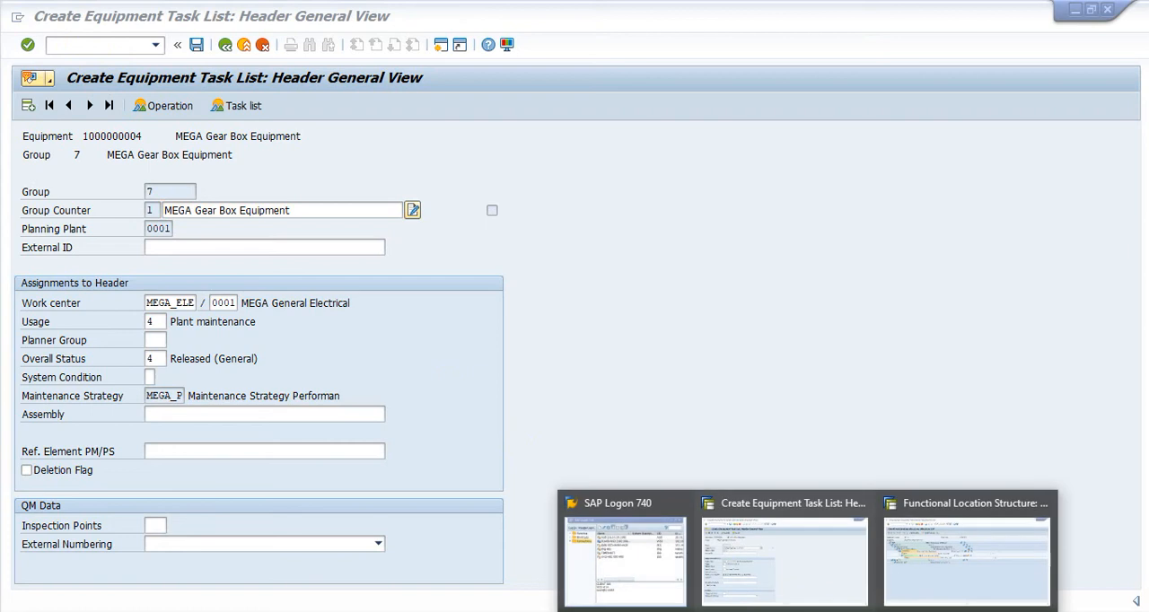
{"action": "left_click", "coordinate": [906, 556]}
{"action": "left_click", "coordinate": [175, 266]}
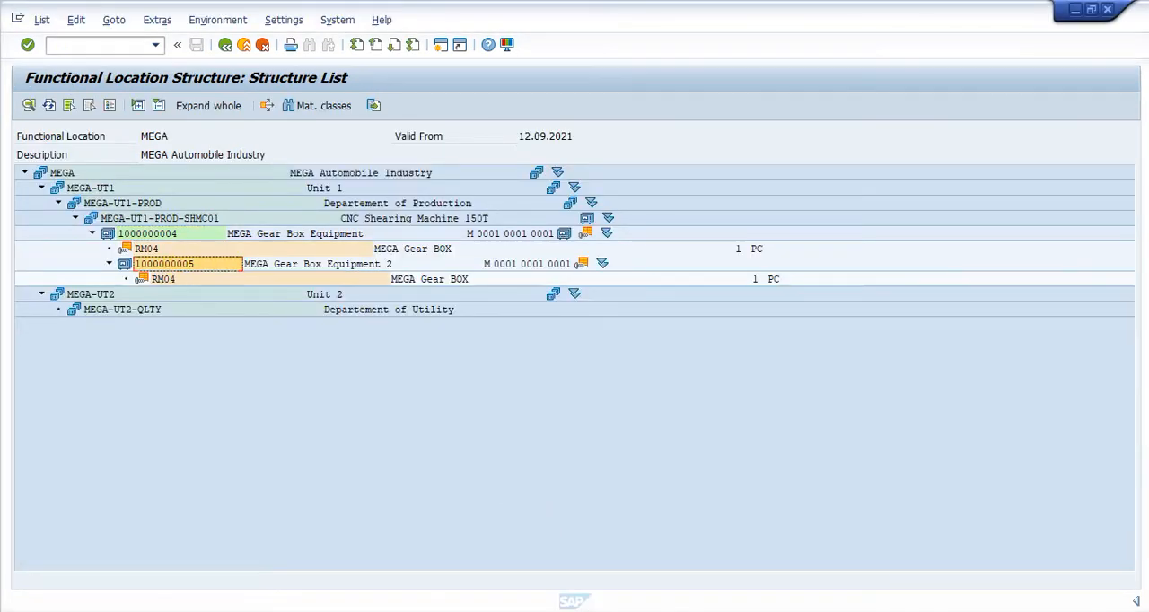
{"action": "left_click", "coordinate": [801, 607]}
{"action": "left_click", "coordinate": [777, 575]}
{"action": "left_click", "coordinate": [58, 44]}
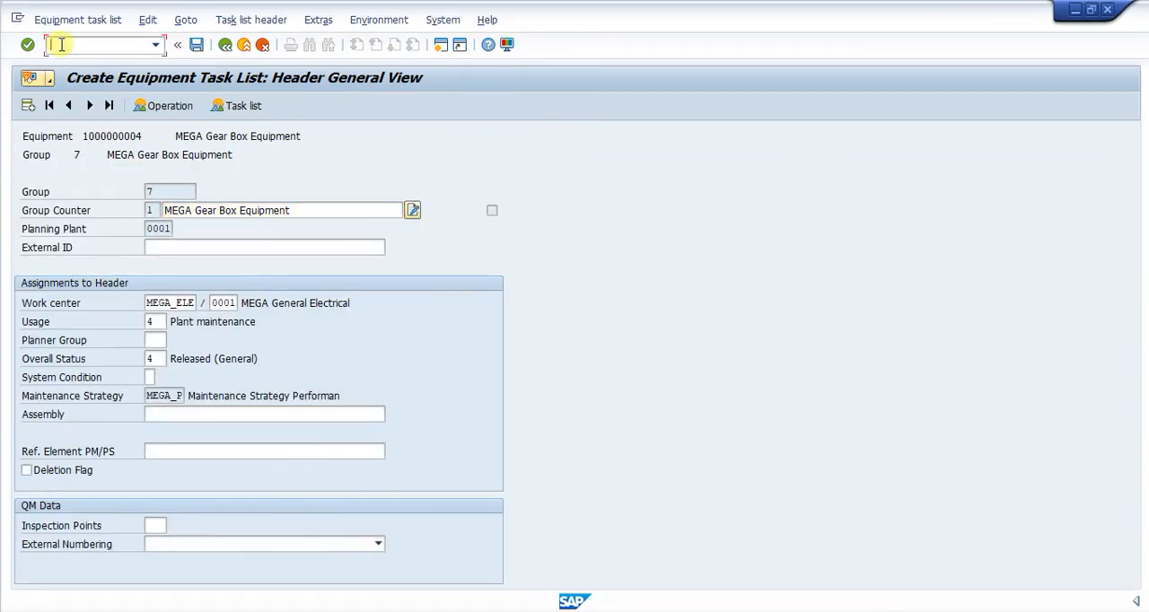
{"action": "type", "text": "/n"}
{"action": "key", "text": "Return"}
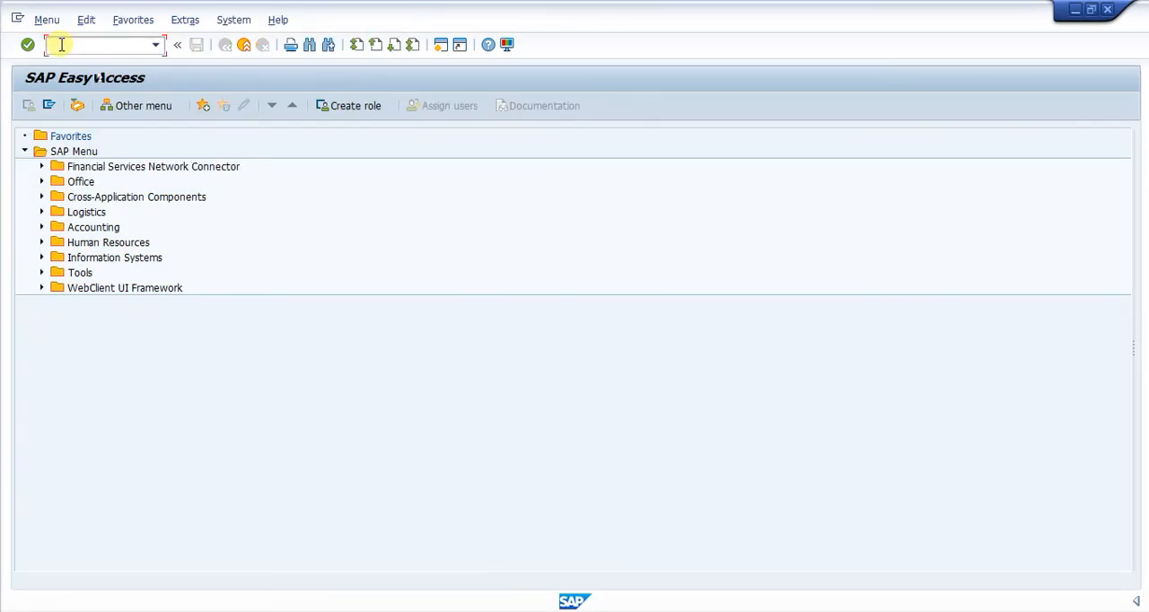
{"action": "type", "text": "ia01"}
{"action": "key", "text": "Return"}
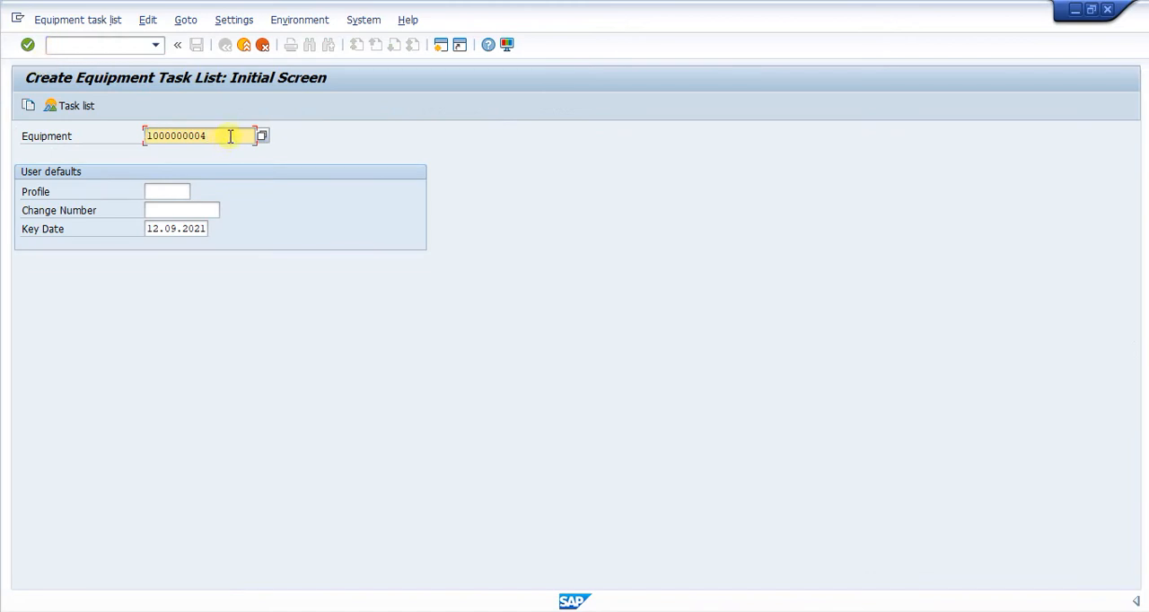
{"action": "key", "text": "BackSpace"}
{"action": "type", "text": "5"}
{"action": "key", "text": "Return"}
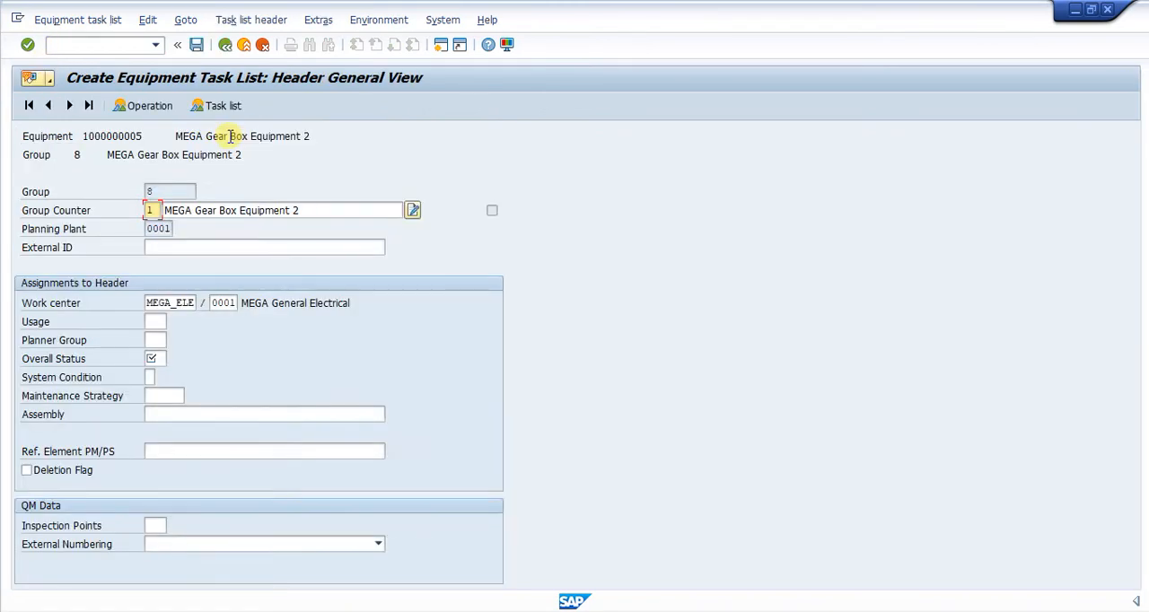
{"action": "left_click", "coordinate": [225, 44]}
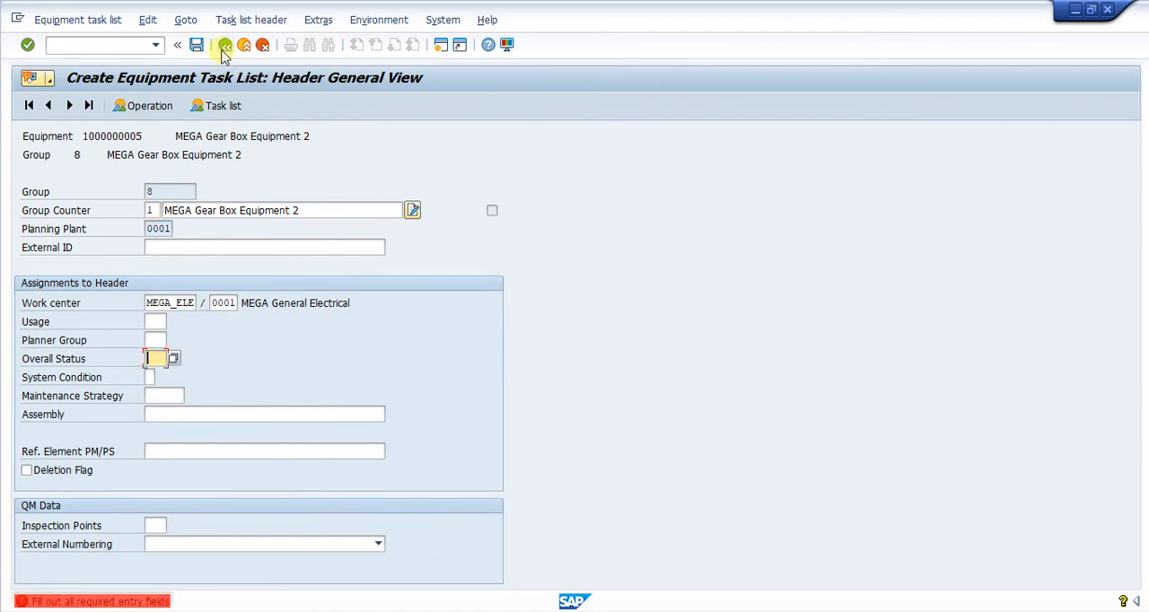
{"action": "left_click", "coordinate": [98, 40]}
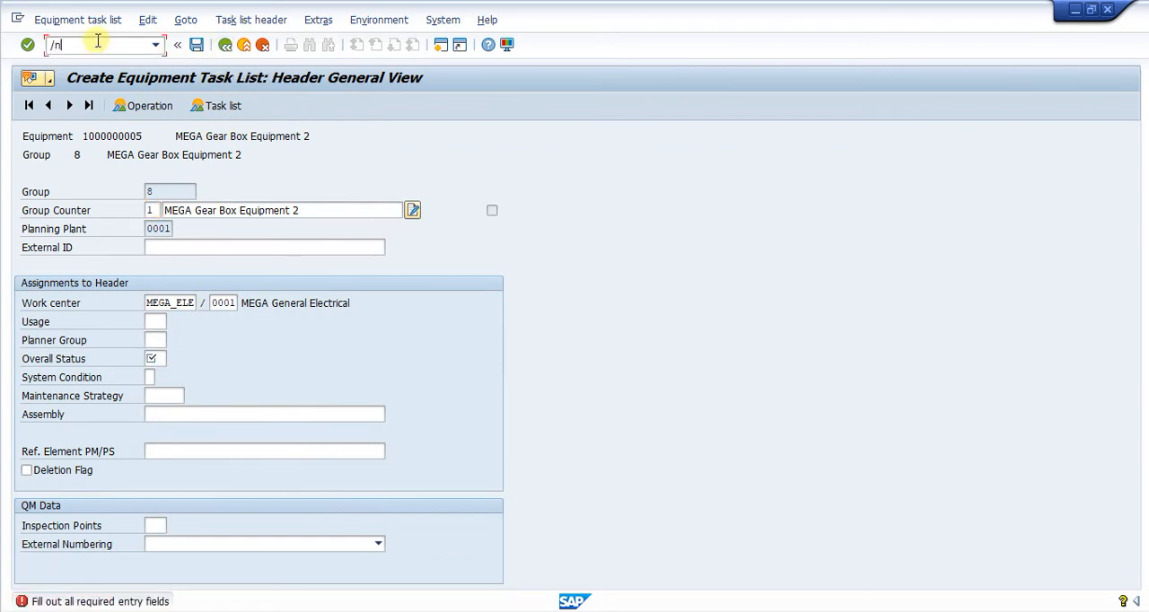
{"action": "type", "text": "/nia01"}
{"action": "key", "text": "Return"}
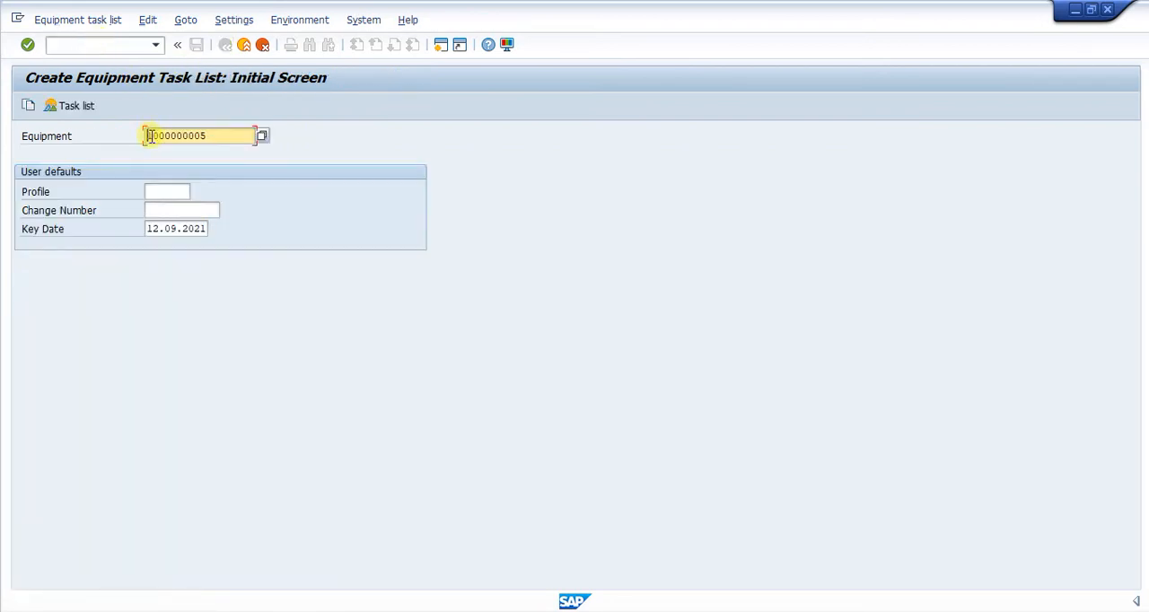
{"action": "left_click", "coordinate": [157, 193]}
{"action": "left_click", "coordinate": [170, 213]}
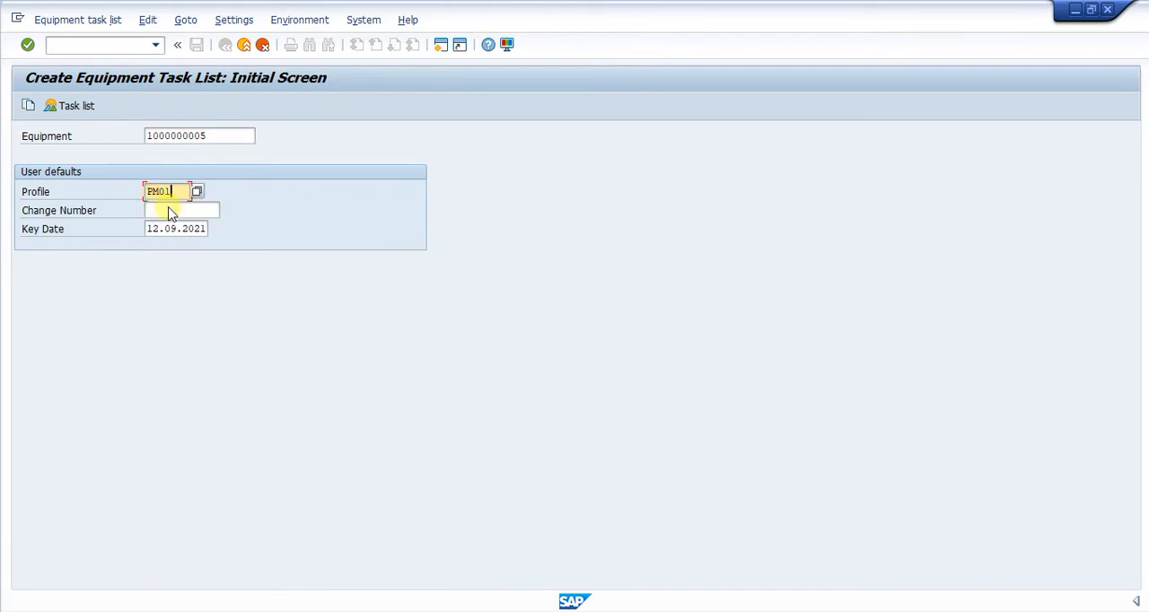
{"action": "key", "text": "Return"}
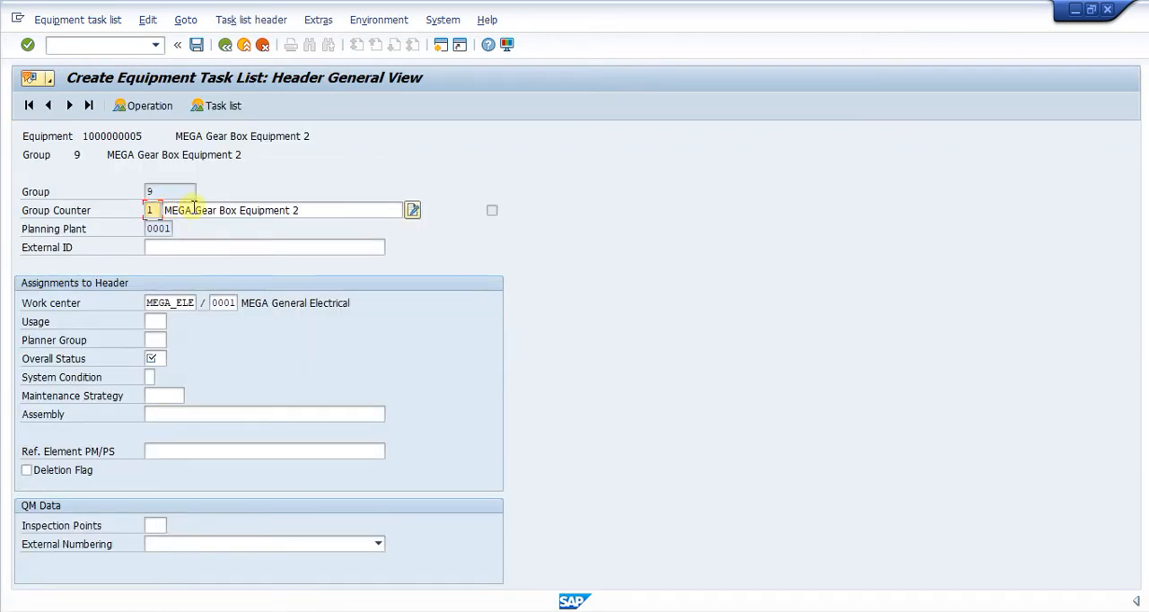
Assign work center MEGA_ELE (MEGA General Electrical) to the task list header from the available work centers of plant 0001
{"action": "left_click", "coordinate": [327, 212]}
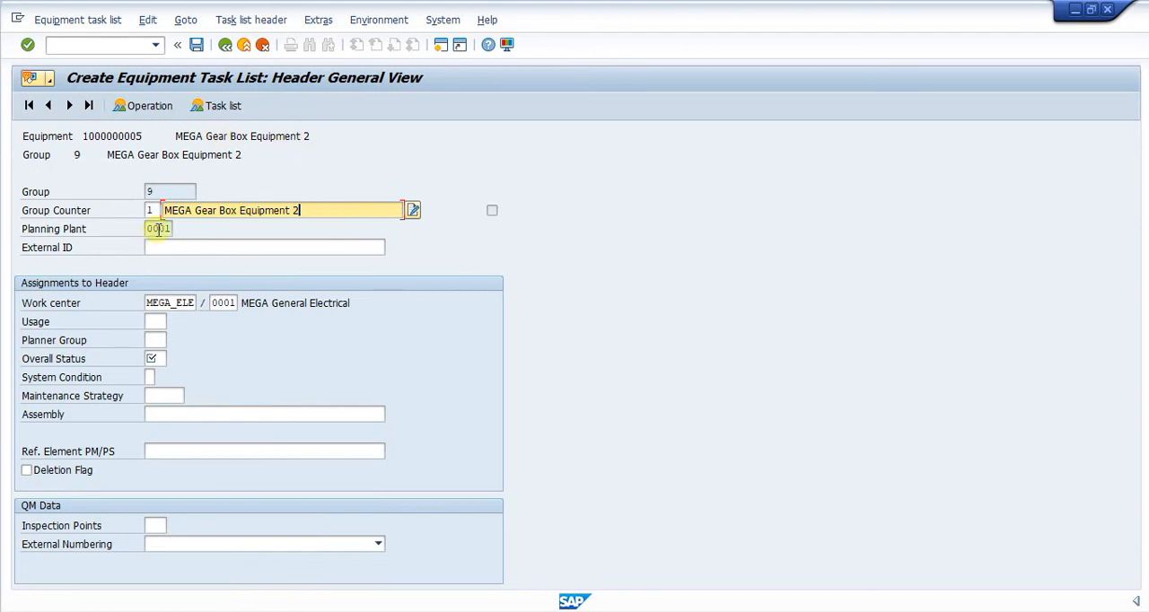
{"action": "left_click", "coordinate": [148, 302]}
{"action": "left_click_drag", "start_coordinate": [148, 303], "coordinate": [199, 302]}
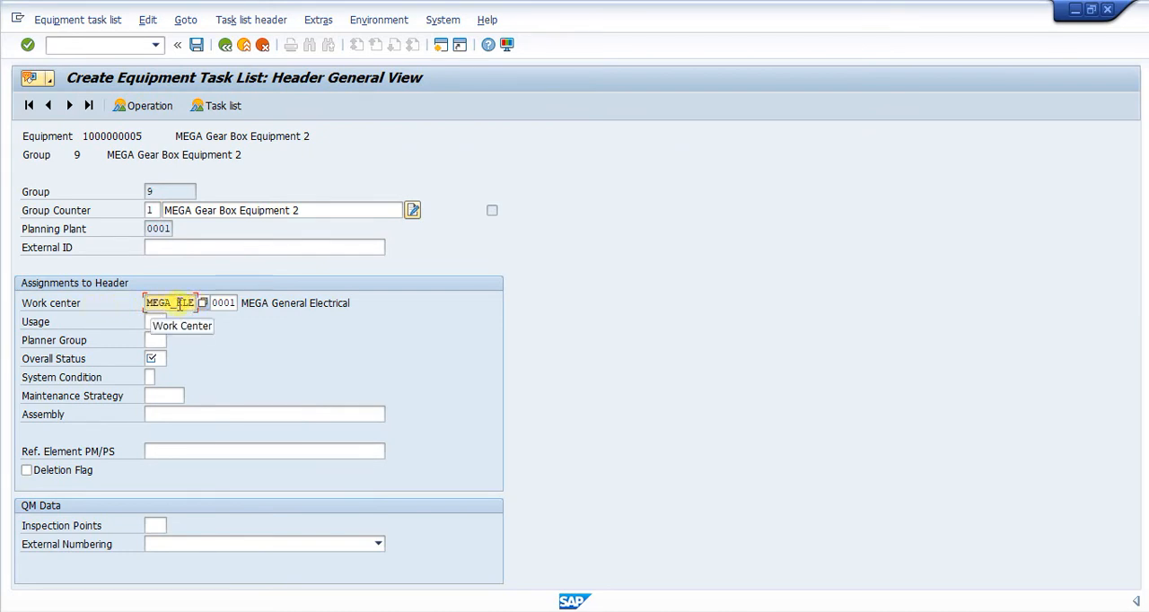
{"action": "left_click", "coordinate": [203, 303]}
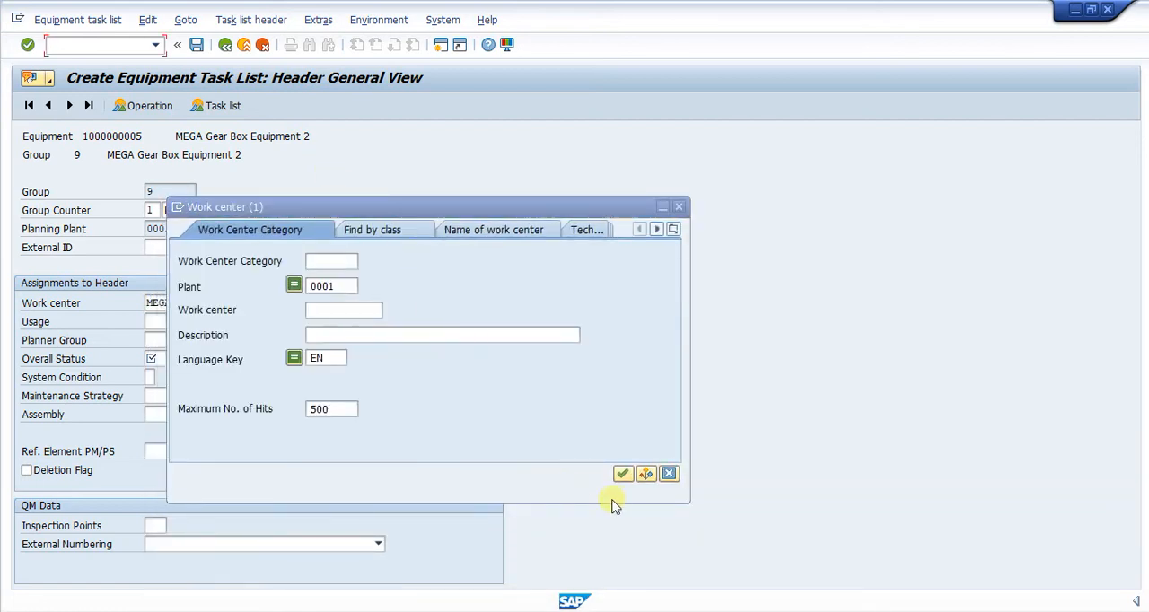
{"action": "left_click", "coordinate": [620, 473]}
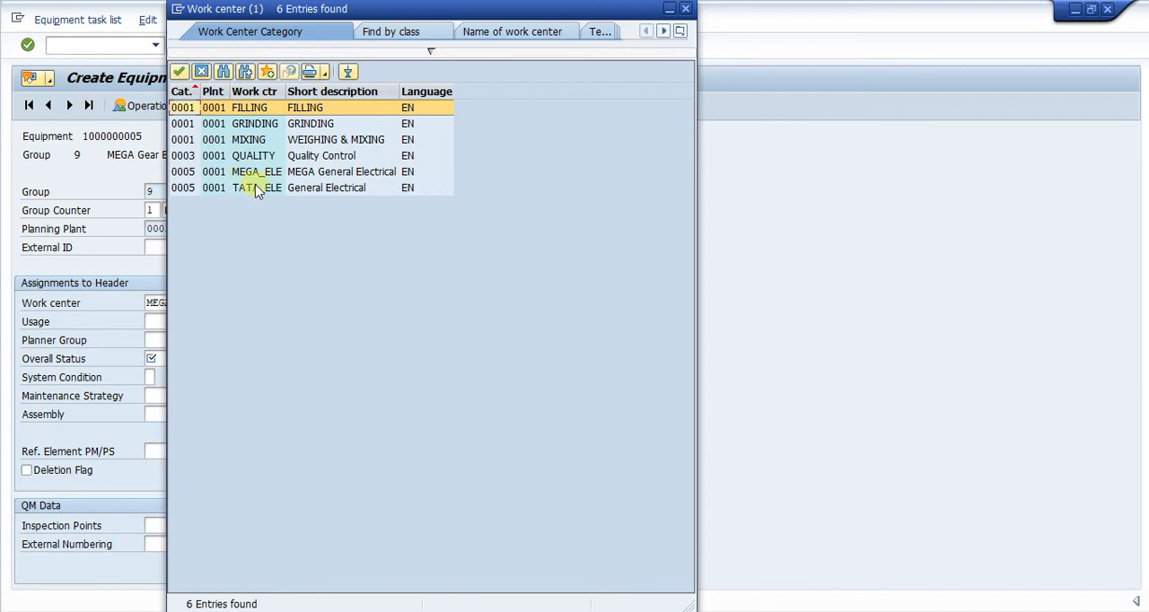
{"action": "left_click", "coordinate": [258, 174]}
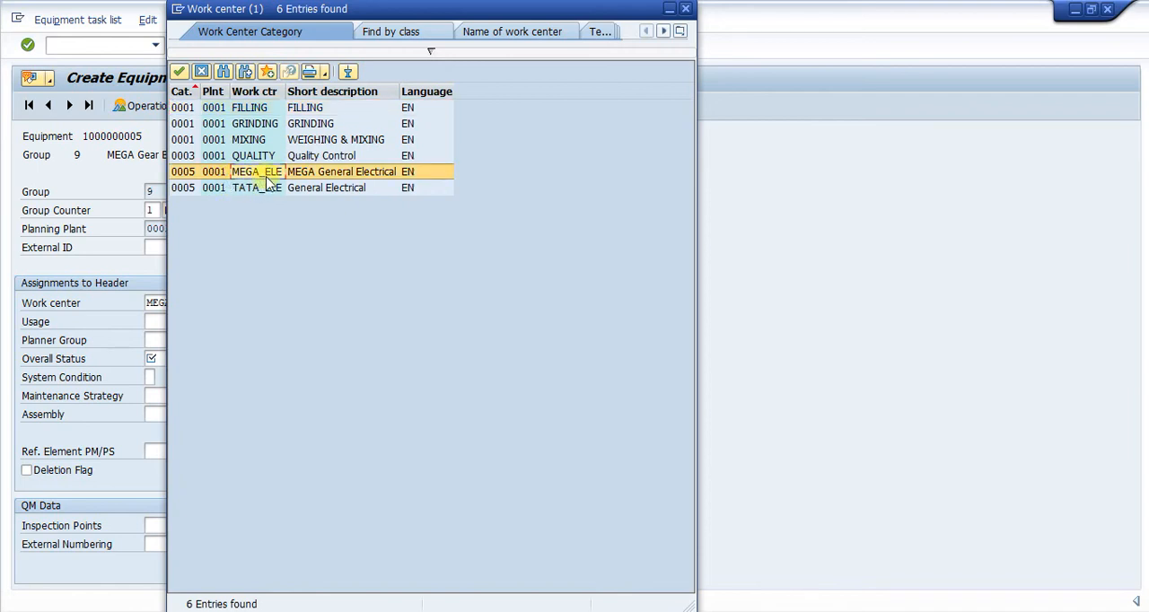
{"action": "double_click", "coordinate": [269, 179]}
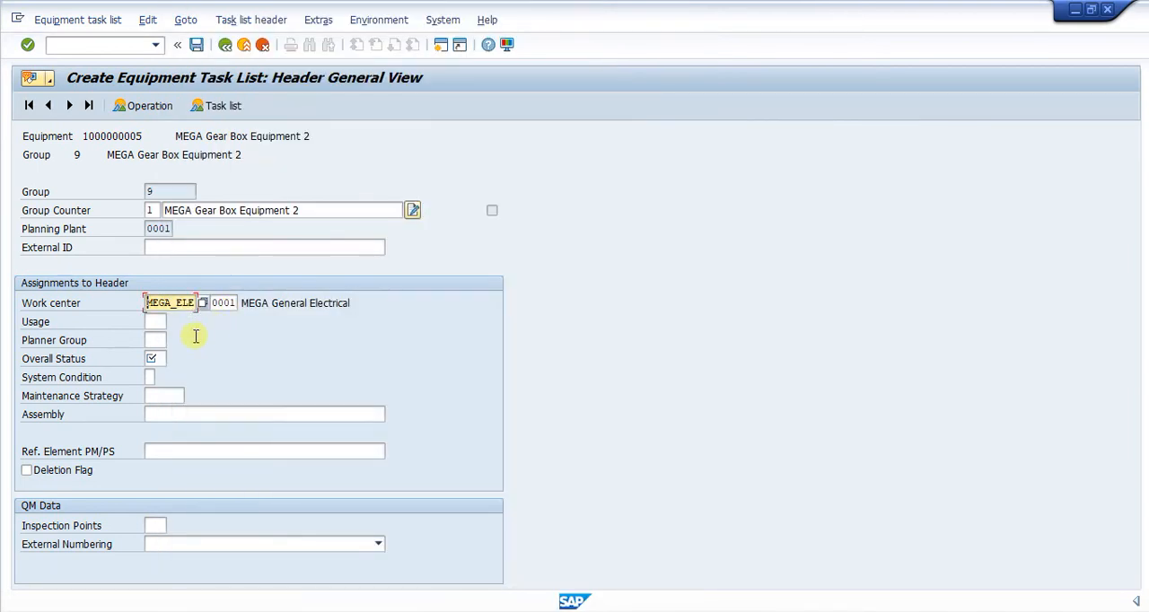
Set the header's usage to 4 (Plant maintenance) and its overall status to 4 (Released (General))
{"action": "left_click", "coordinate": [157, 323]}
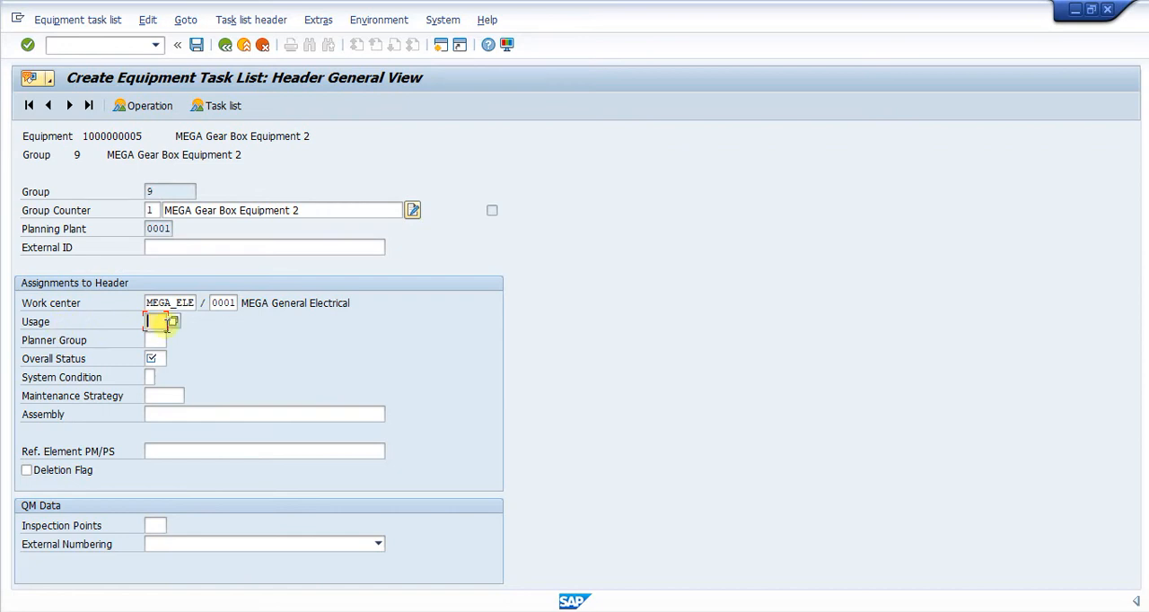
{"action": "left_click", "coordinate": [174, 323]}
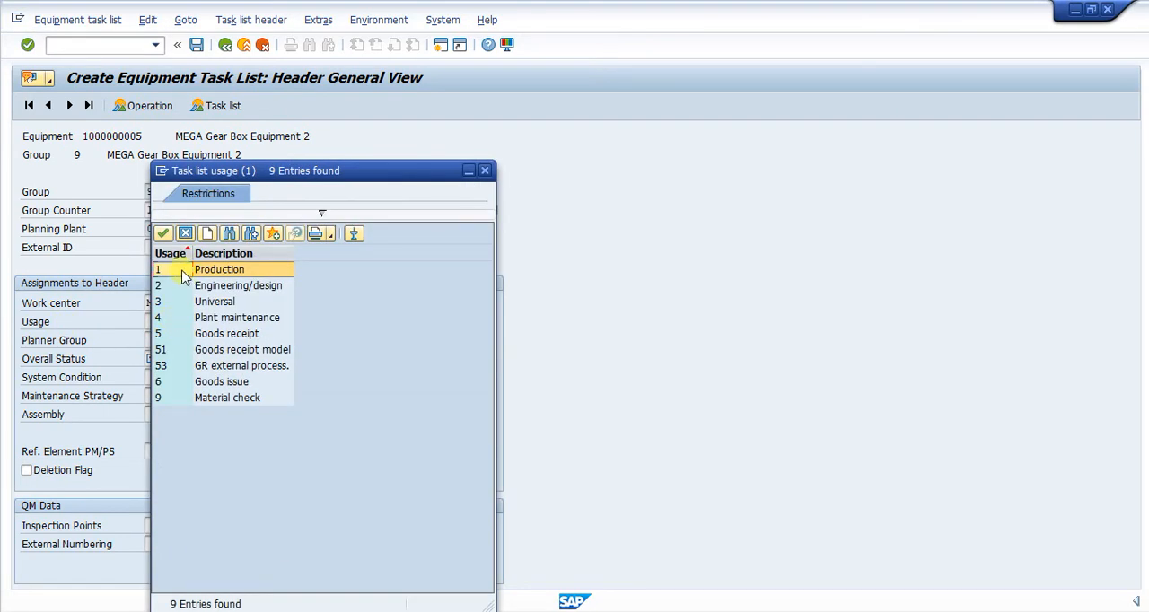
{"action": "double_click", "coordinate": [189, 325]}
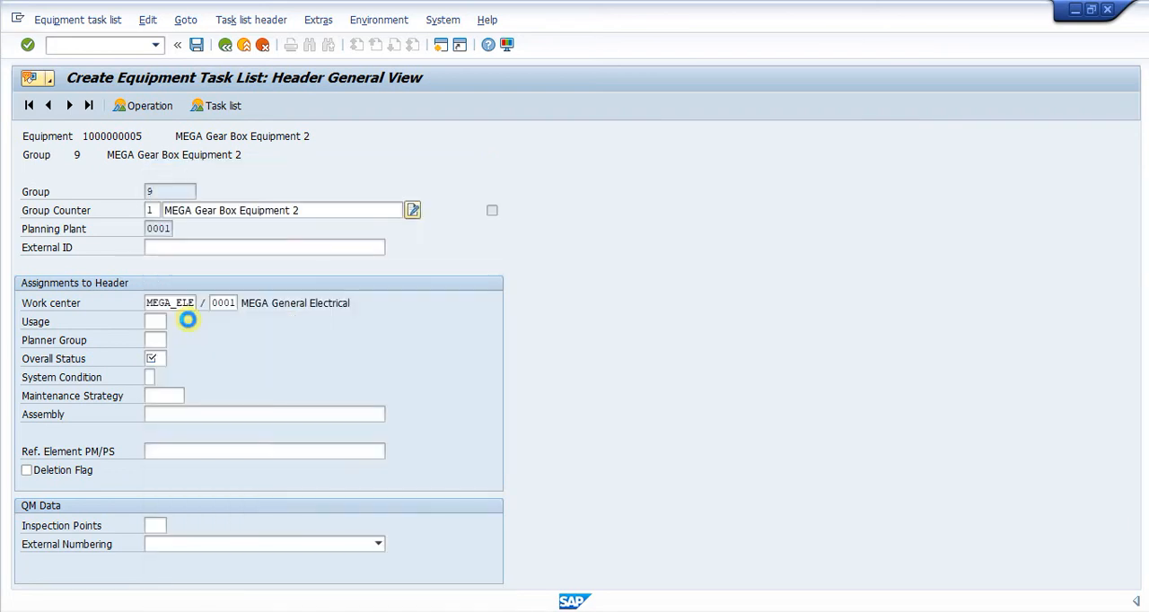
{"action": "left_click", "coordinate": [160, 359]}
{"action": "left_click", "coordinate": [172, 357]}
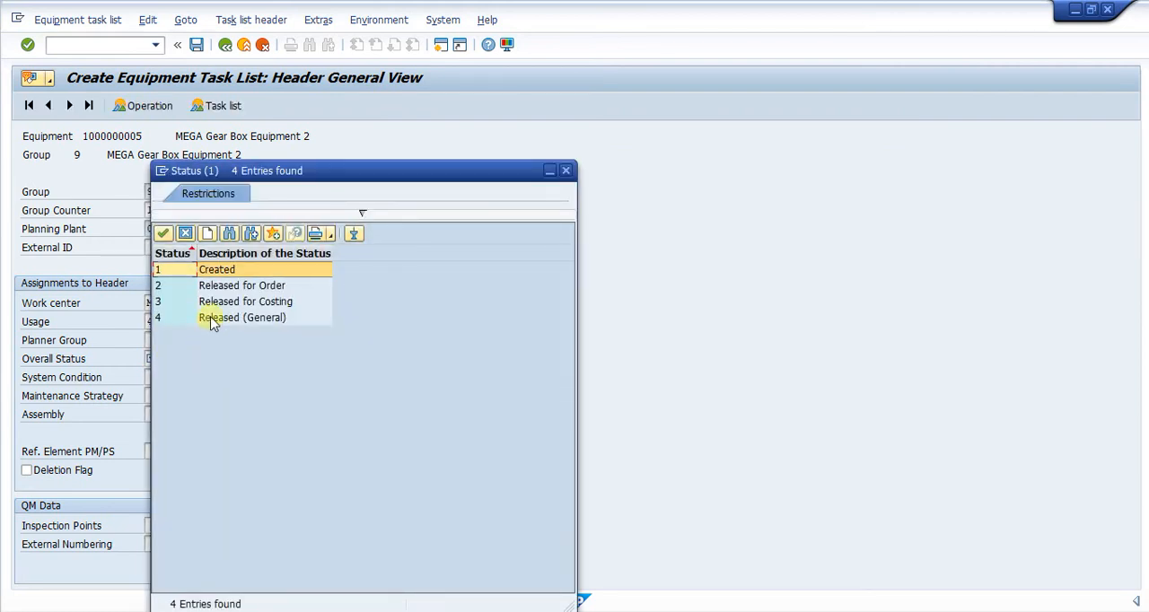
{"action": "double_click", "coordinate": [210, 317]}
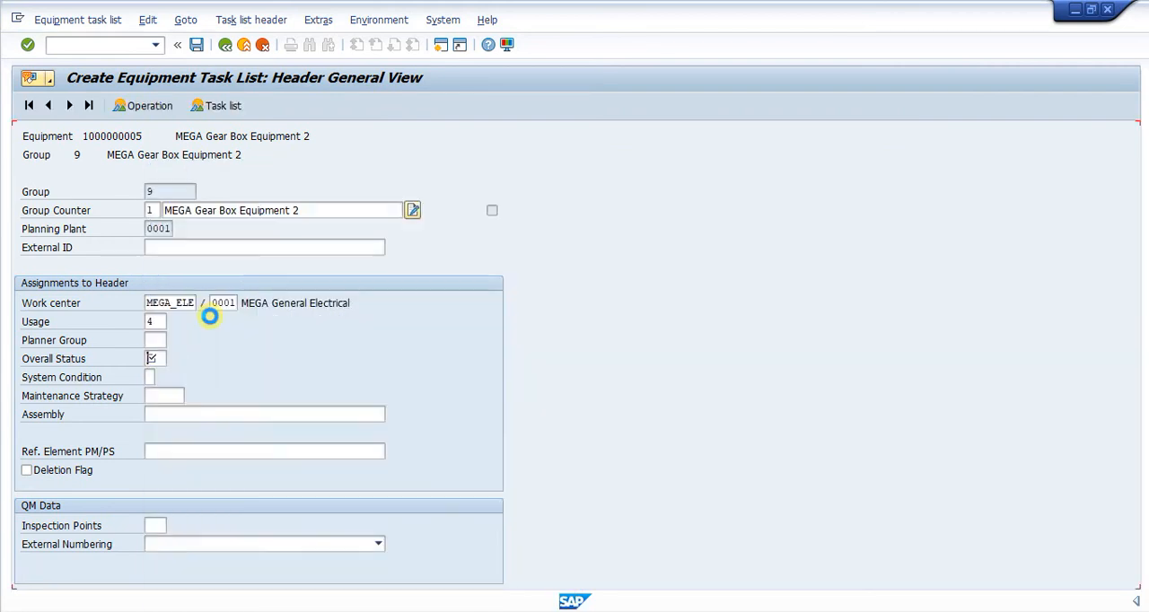
{"action": "left_click", "coordinate": [172, 358]}
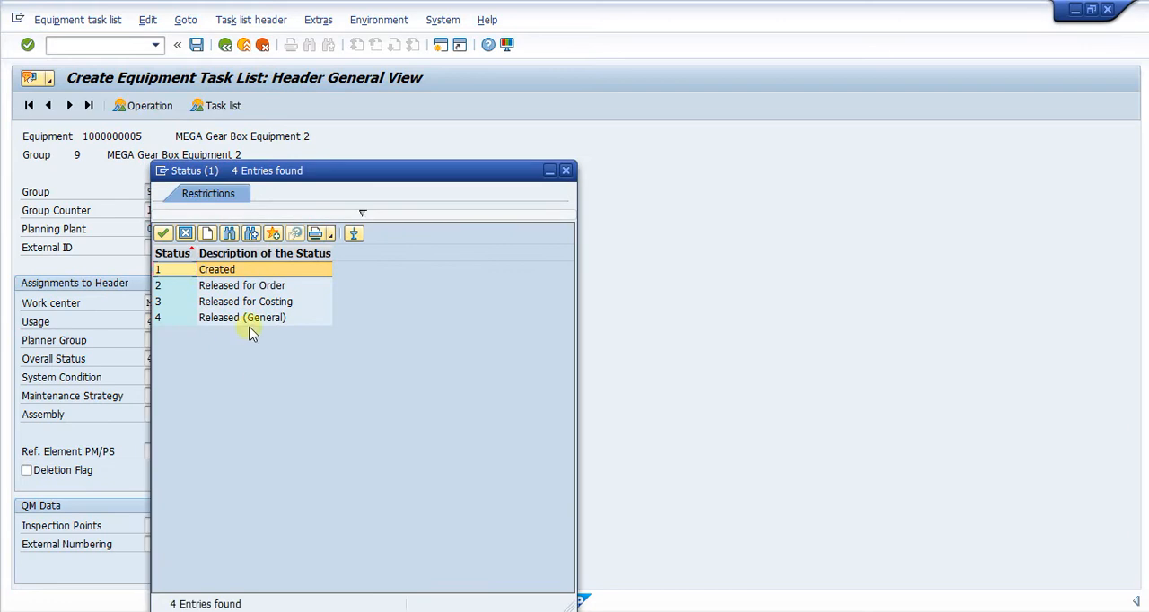
{"action": "left_click", "coordinate": [250, 322]}
{"action": "double_click", "coordinate": [250, 323]}
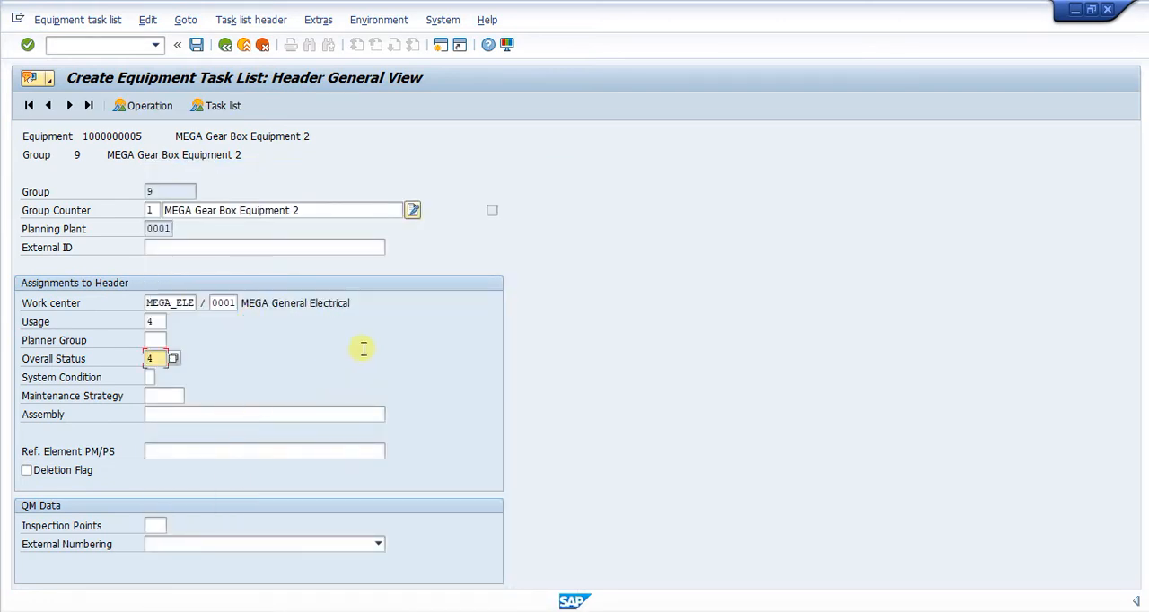
{"action": "key", "text": "Return"}
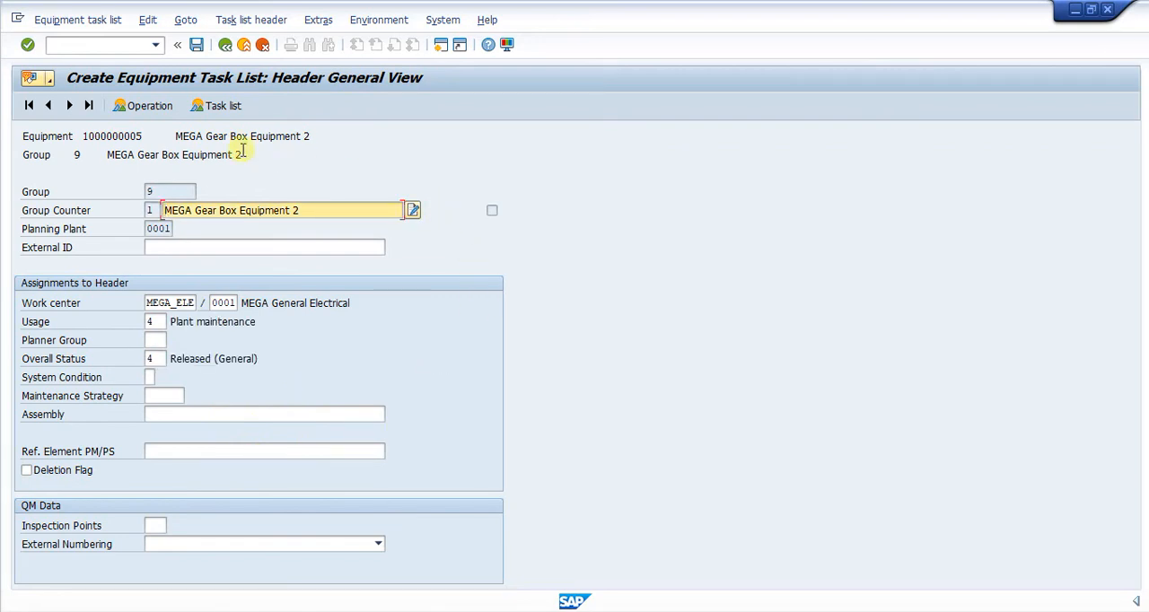
Open the operation overview of the MEGA Gear Box Equipment 2 task list and select the description field of operation 0010
{"action": "left_click", "coordinate": [145, 106]}
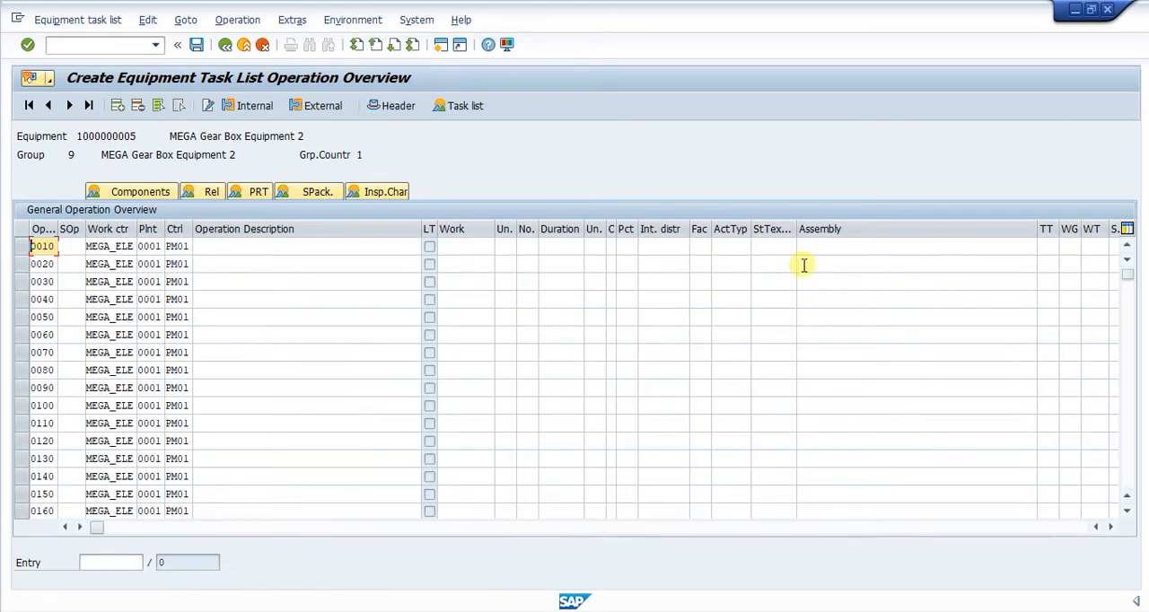
{"action": "left_click", "coordinate": [230, 251]}
{"action": "left_click", "coordinate": [237, 263]}
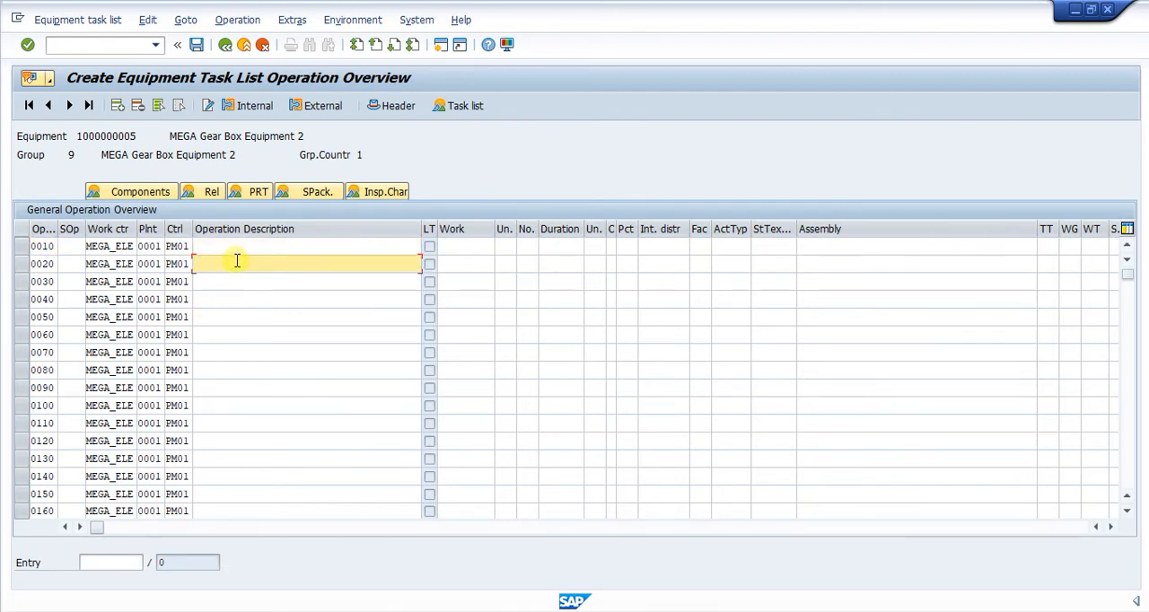
{"action": "left_click", "coordinate": [241, 249]}
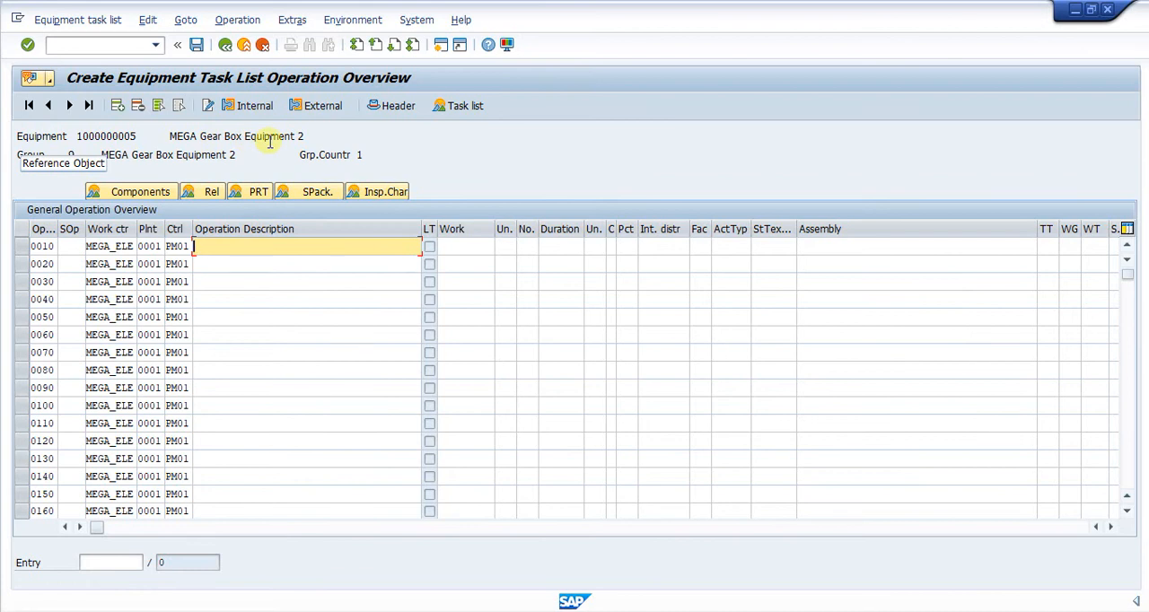
{"action": "left_click", "coordinate": [239, 266]}
{"action": "left_click", "coordinate": [243, 249]}
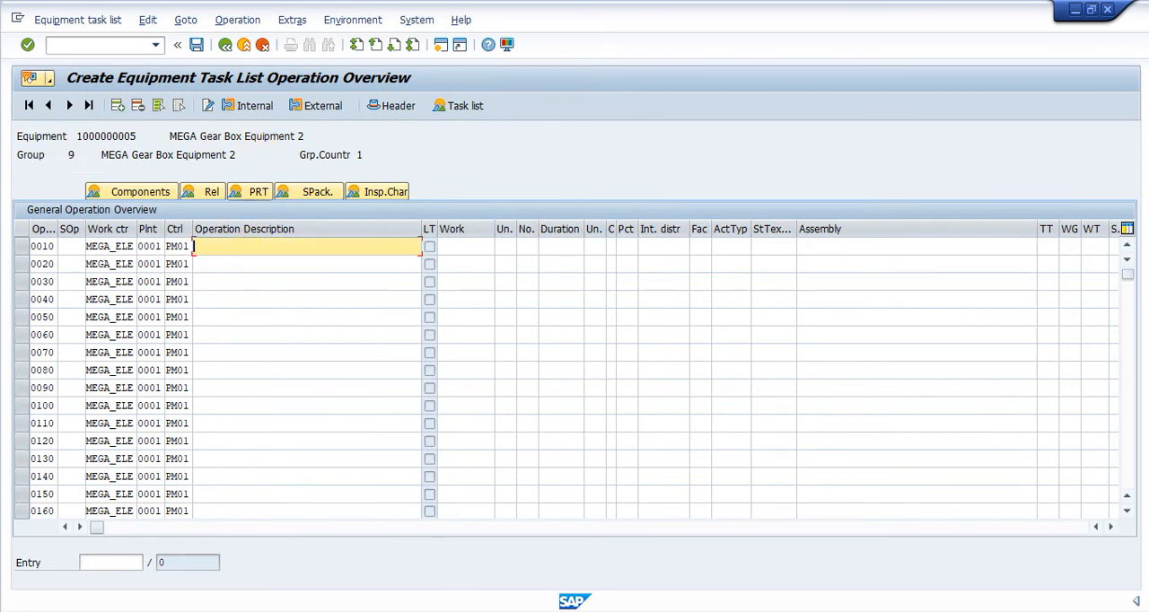
Switch to TL Equipment DG.xlsx in Excel, copy the Maintenance of DG operations in D8:D18, and return to SAP's operation overview
{"action": "key", "text": "alt+Tab"}
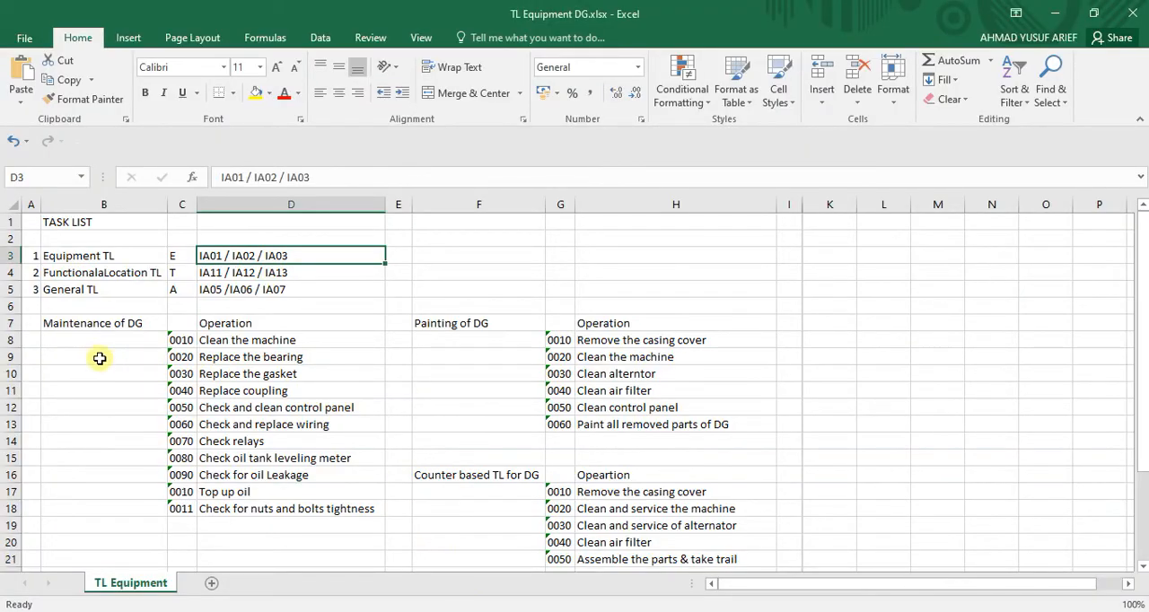
{"action": "left_click", "coordinate": [252, 339]}
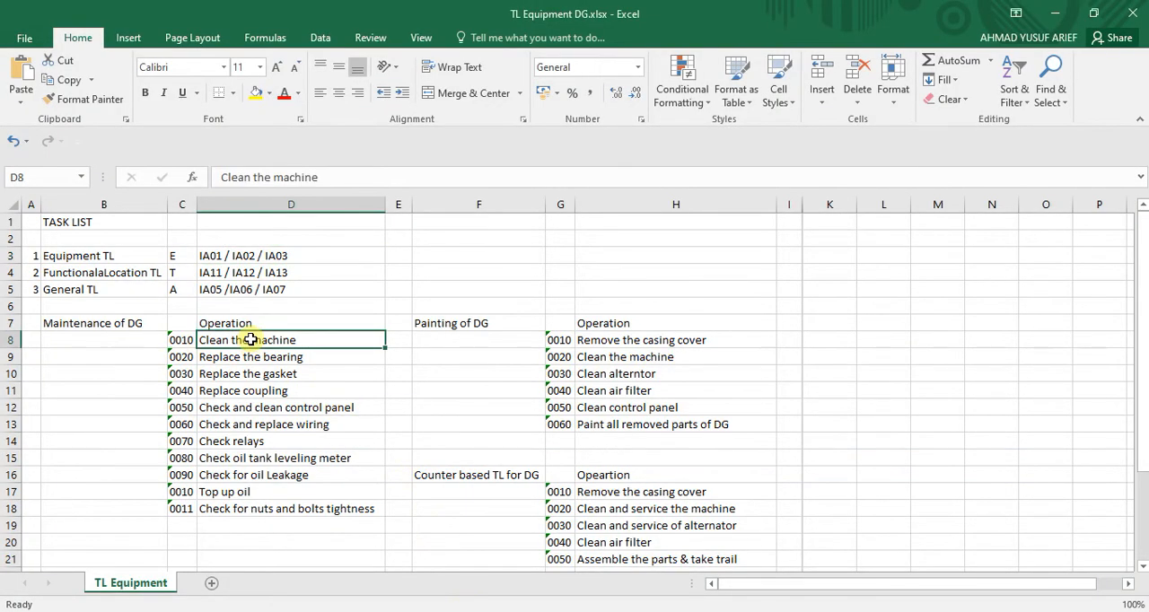
{"action": "key", "text": "shift+Down"}
{"action": "key", "text": "shift+Down"}
{"action": "key", "text": "shift+Down"}
{"action": "key", "text": "shift+Down"}
{"action": "key", "text": "shift+Down"}
{"action": "key", "text": "shift+Down"}
{"action": "key", "text": "shift+Down"}
{"action": "key", "text": "shift+Down"}
{"action": "key", "text": "shift+Down"}
{"action": "key", "text": "shift+Down"}
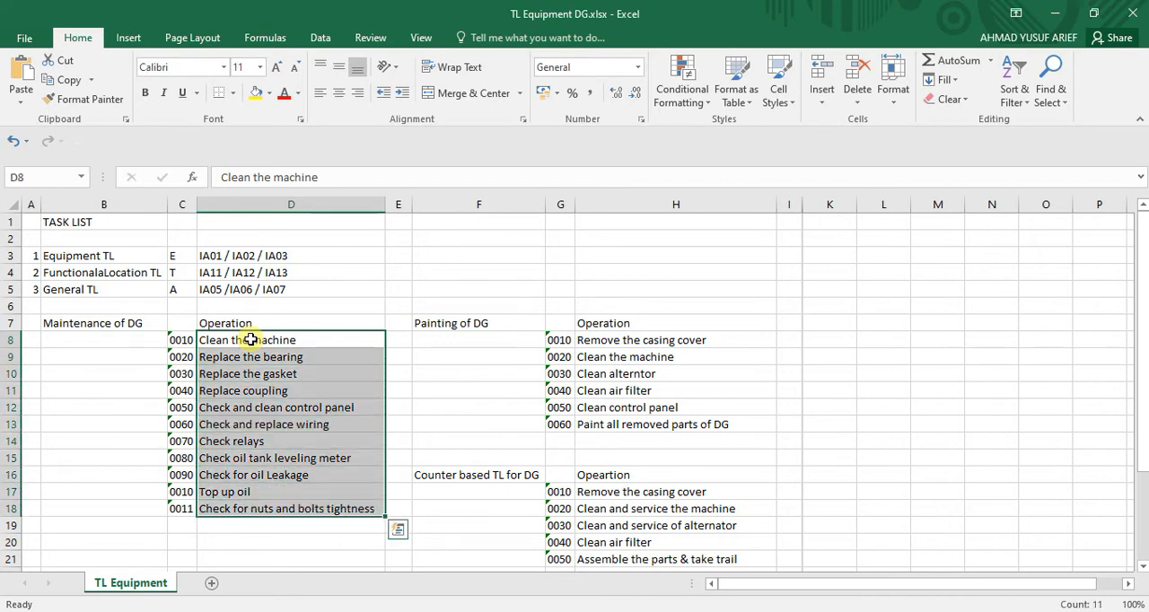
{"action": "key", "text": "ctrl+c"}
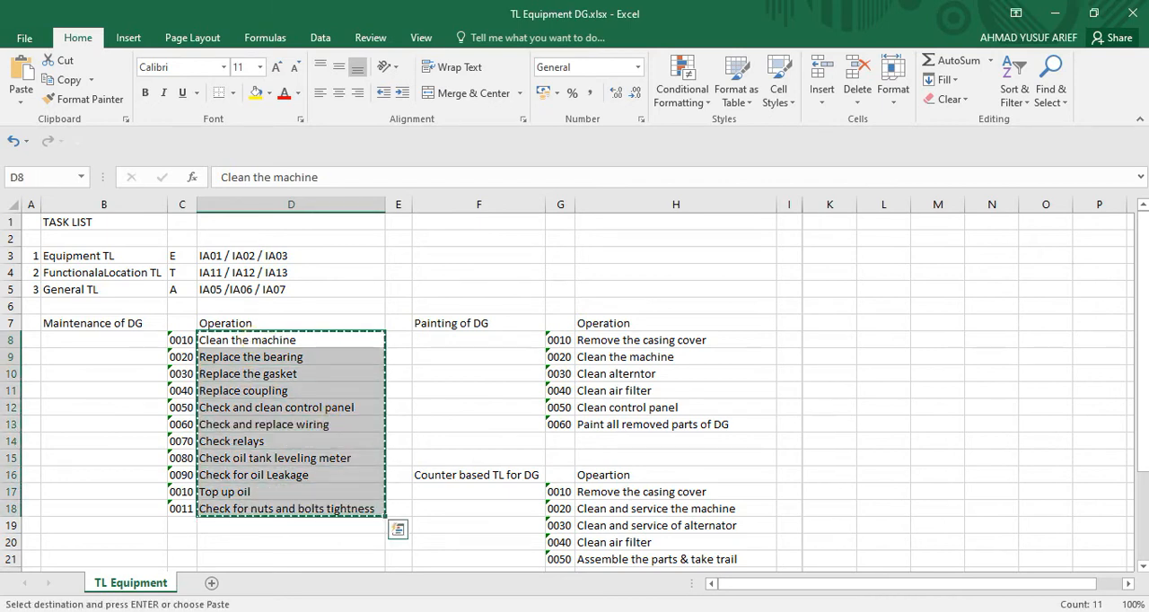
{"action": "mouse_move", "coordinate": [808, 611]}
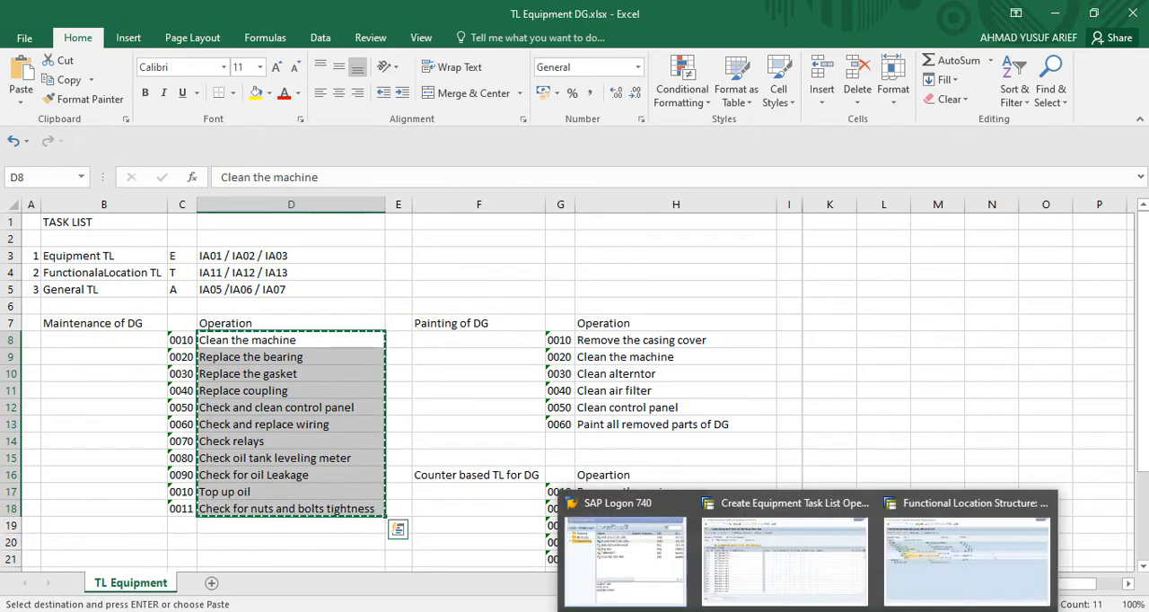
{"action": "left_click", "coordinate": [803, 590]}
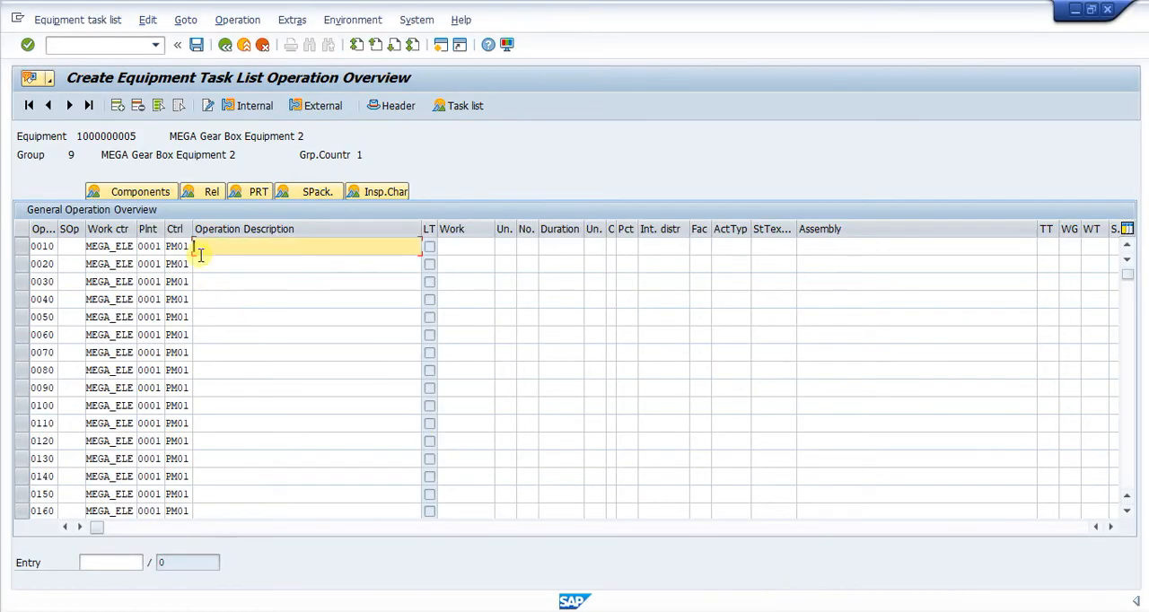
Paste the copied maintenance operations into the operation descriptions, starting at operation 0010
{"action": "key", "text": "ctrl+v"}
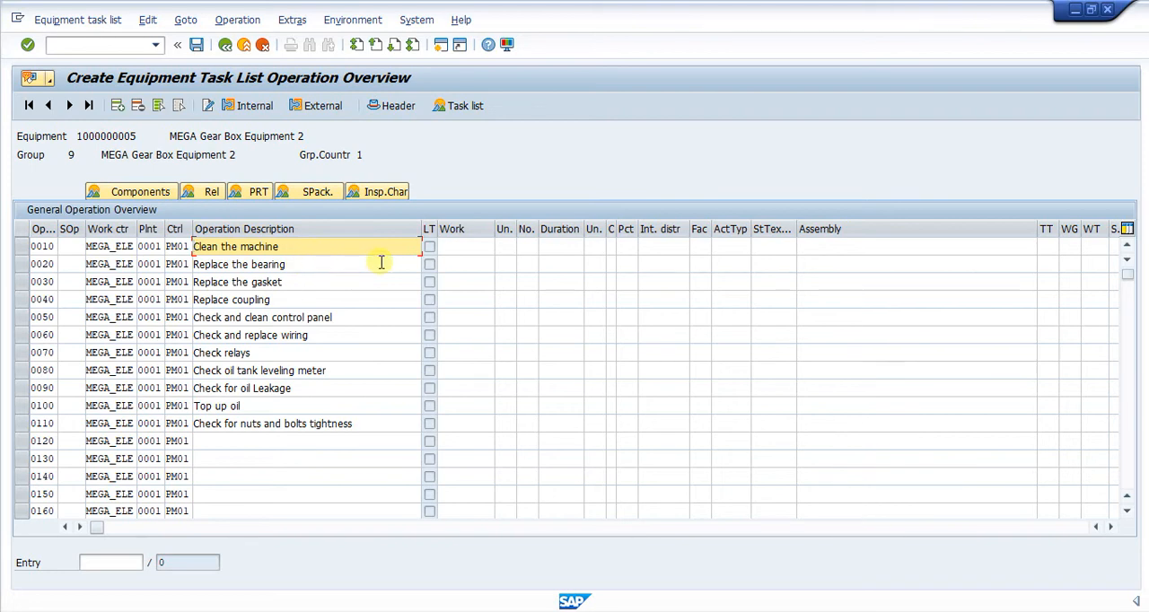
{"action": "left_click", "coordinate": [473, 247]}
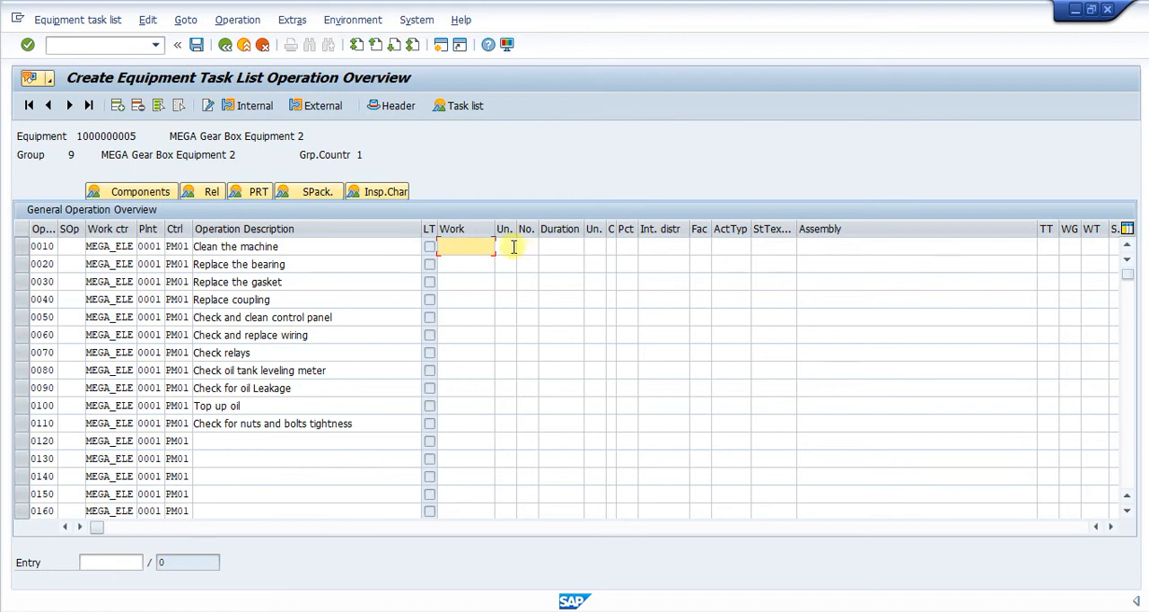
{"action": "left_click_drag", "start_coordinate": [505, 230], "coordinate": [526, 229]}
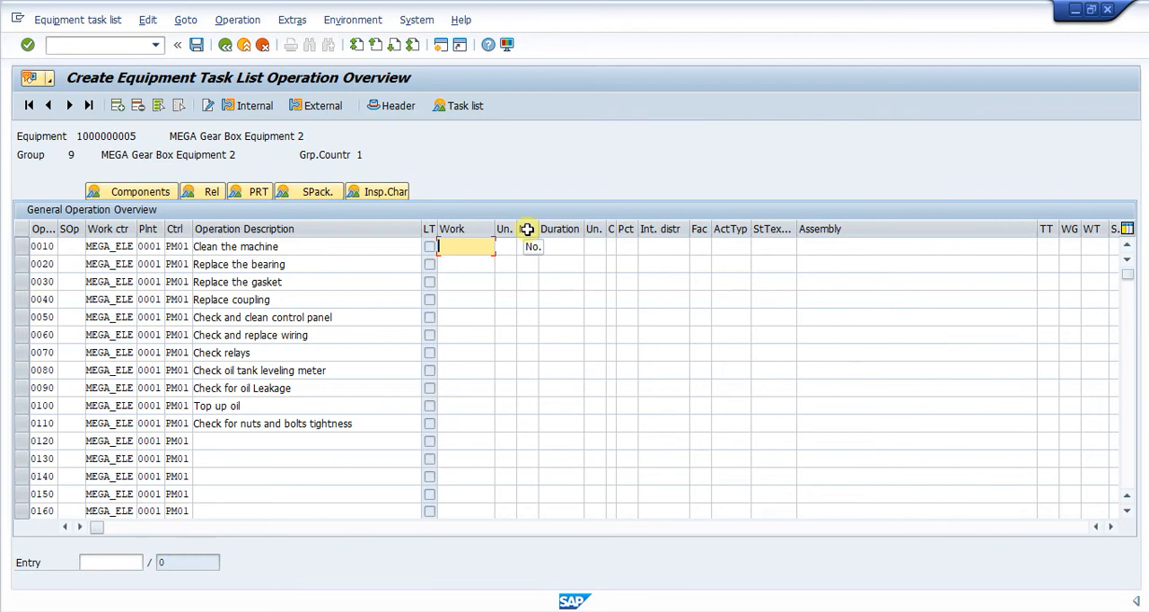
{"action": "left_click_drag", "start_coordinate": [527, 230], "coordinate": [527, 232]}
Set the number (No.) to 1 for each of the operations 0010 through 0110
{"action": "left_click", "coordinate": [528, 248]}
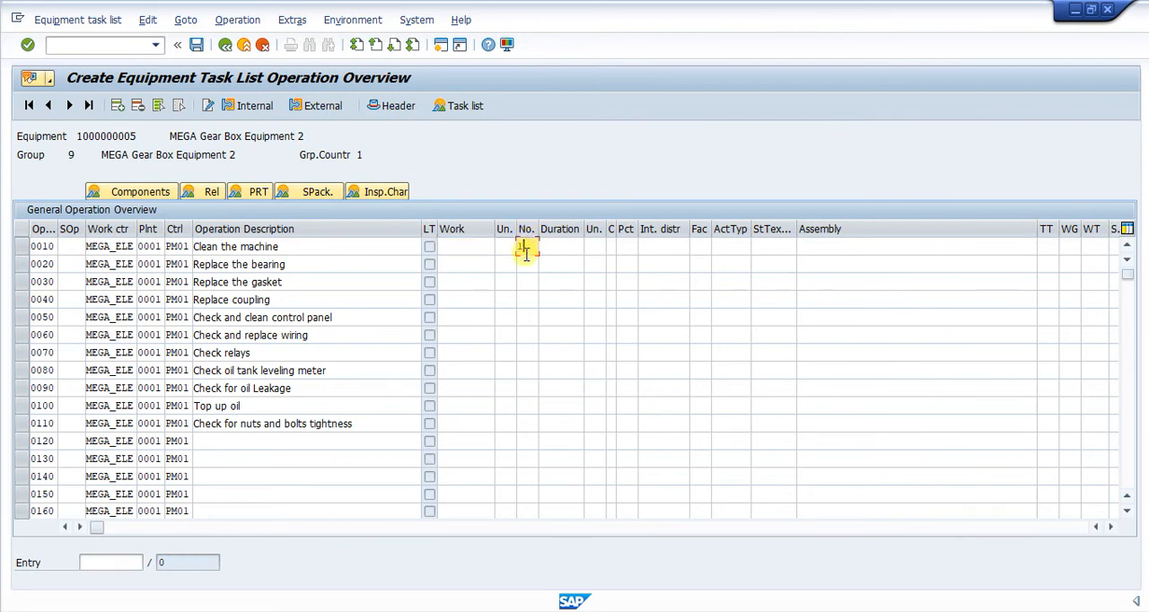
{"action": "type", "text": "1"}
{"action": "left_click", "coordinate": [520, 266]}
{"action": "type", "text": "1"}
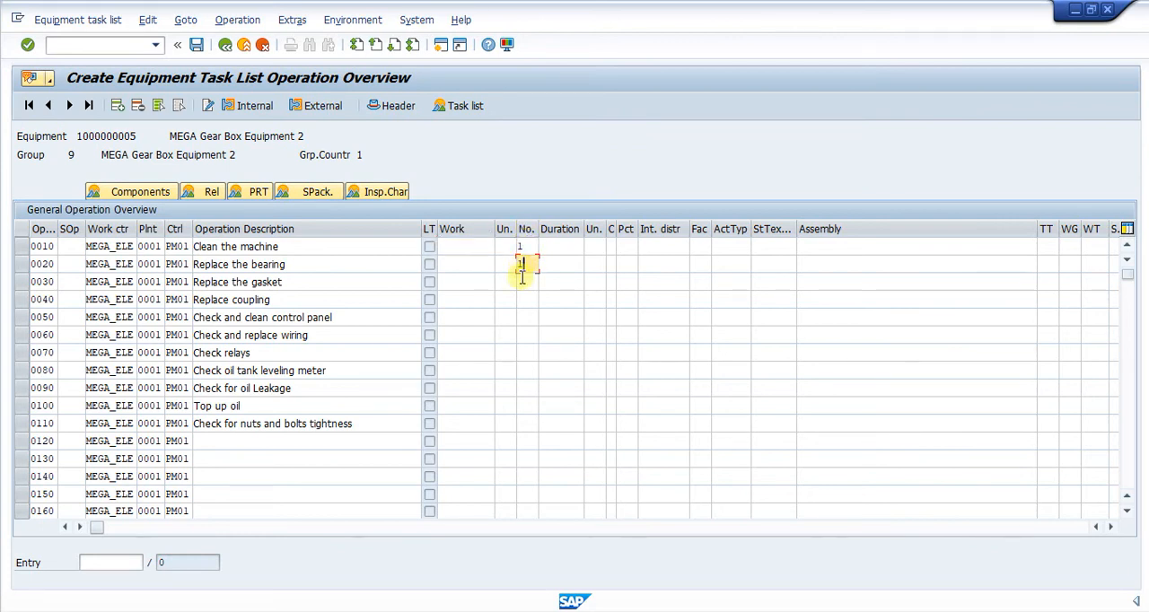
{"action": "left_click", "coordinate": [522, 282]}
{"action": "type", "text": "1"}
{"action": "left_click", "coordinate": [522, 299]}
{"action": "type", "text": "1"}
{"action": "left_click", "coordinate": [522, 317]}
{"action": "type", "text": "1"}
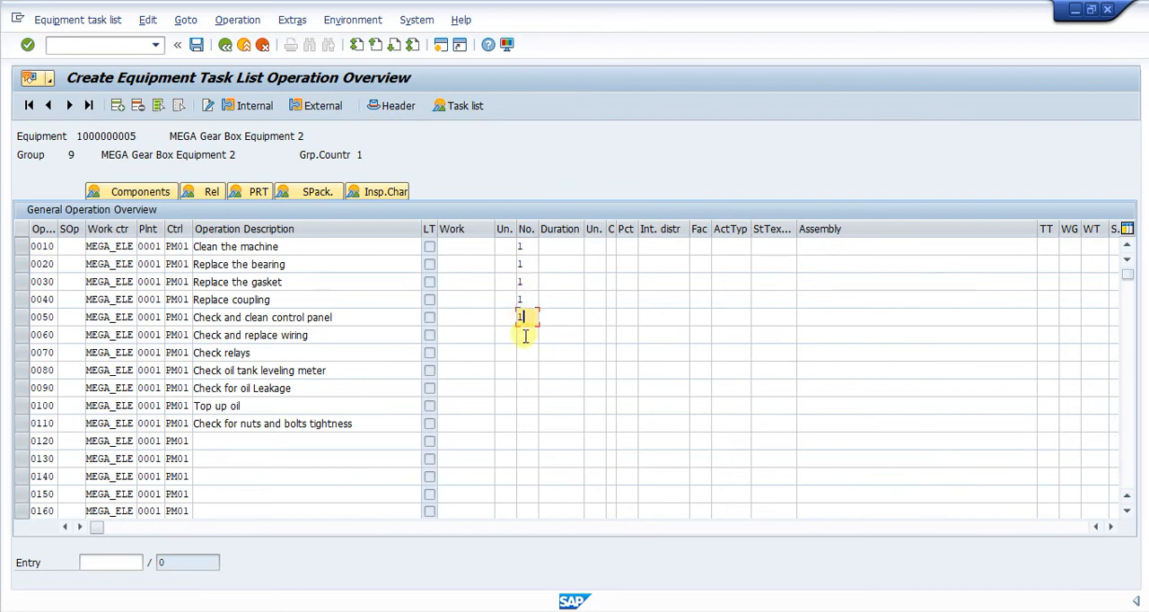
{"action": "left_click", "coordinate": [523, 334]}
{"action": "type", "text": "1"}
{"action": "left_click", "coordinate": [524, 353]}
{"action": "type", "text": "1"}
{"action": "left_click", "coordinate": [522, 370]}
{"action": "type", "text": "1"}
{"action": "left_click", "coordinate": [522, 386]}
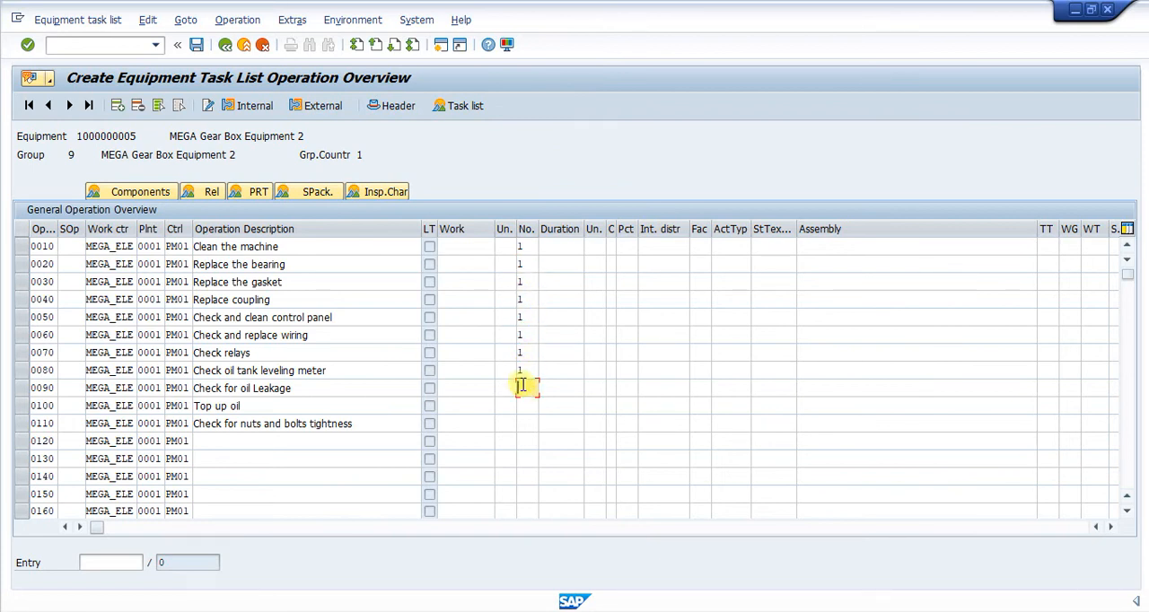
{"action": "type", "text": "1"}
{"action": "left_click", "coordinate": [523, 407]}
{"action": "type", "text": "1"}
{"action": "left_click", "coordinate": [522, 424]}
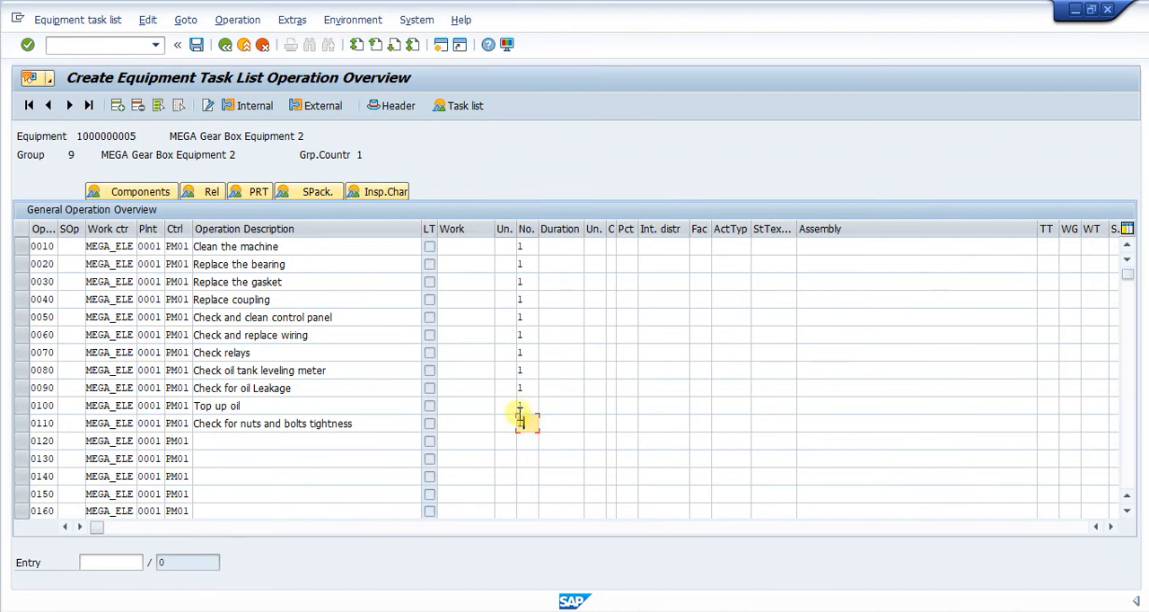
{"action": "key", "text": "Return"}
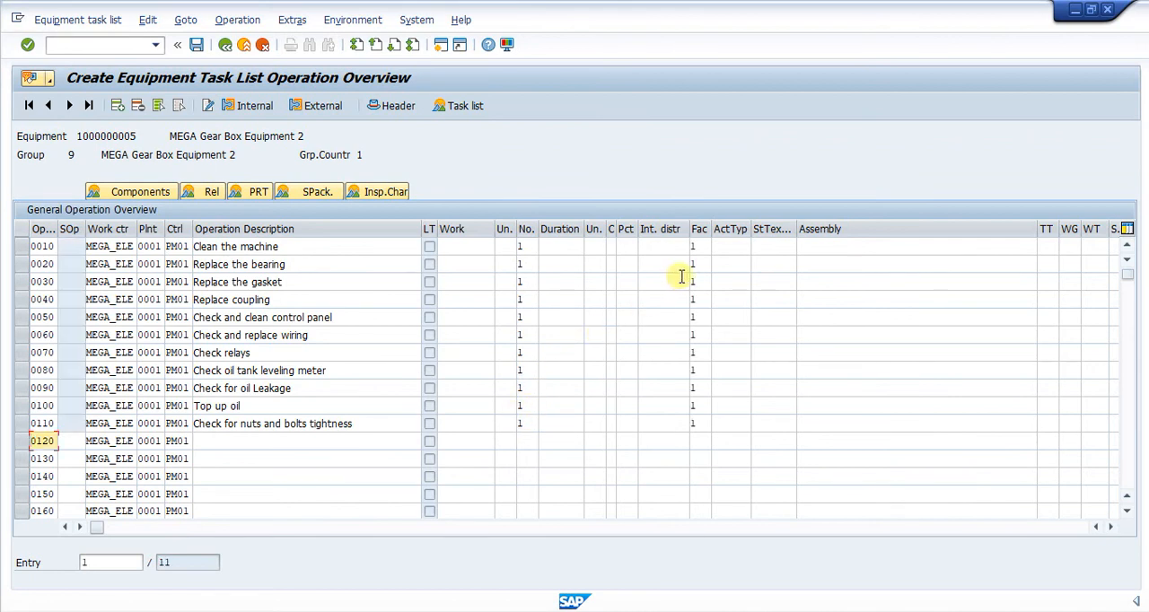
Set the work unit to HR for each of the operations 0010 through 0110
{"action": "left_click", "coordinate": [560, 248]}
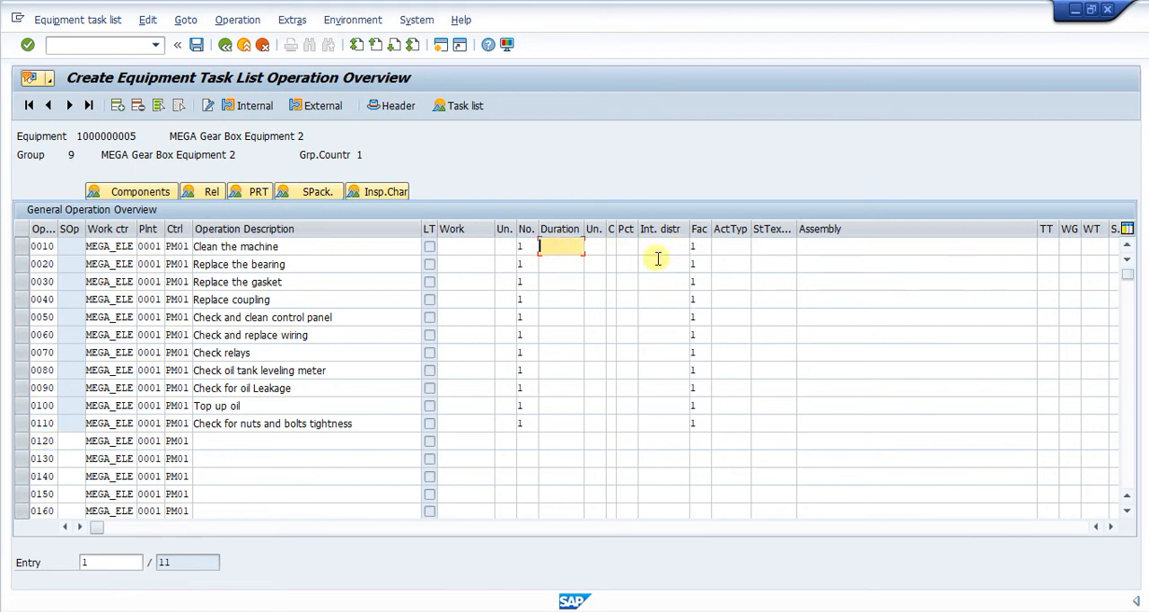
{"action": "left_click", "coordinate": [500, 247]}
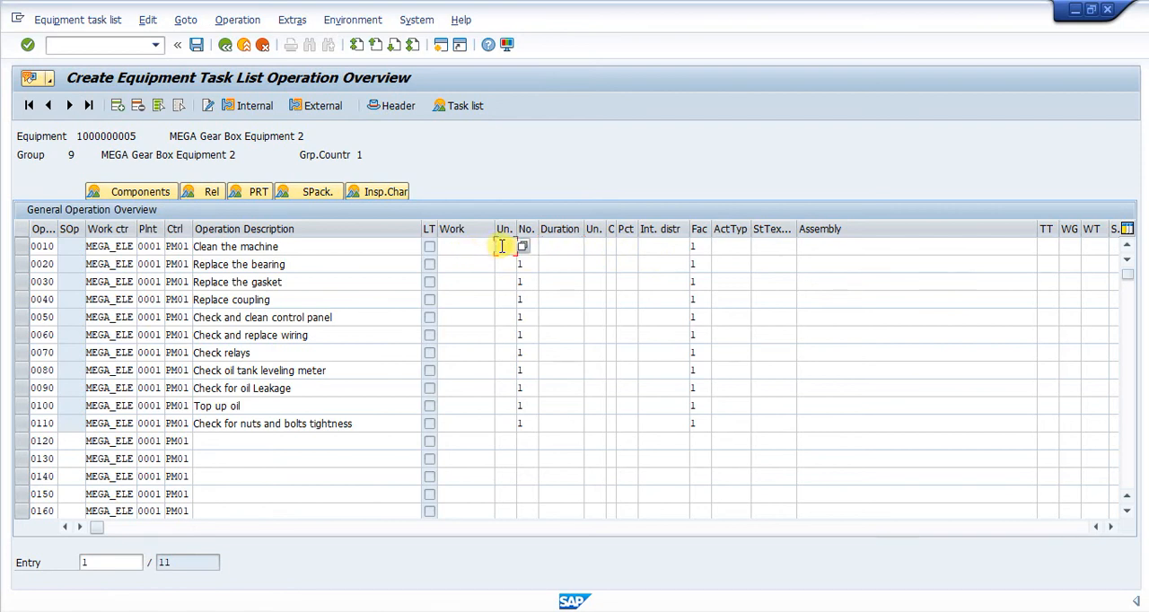
{"action": "type", "text": "HR"}
{"action": "key", "text": "Return"}
{"action": "left_click", "coordinate": [501, 264]}
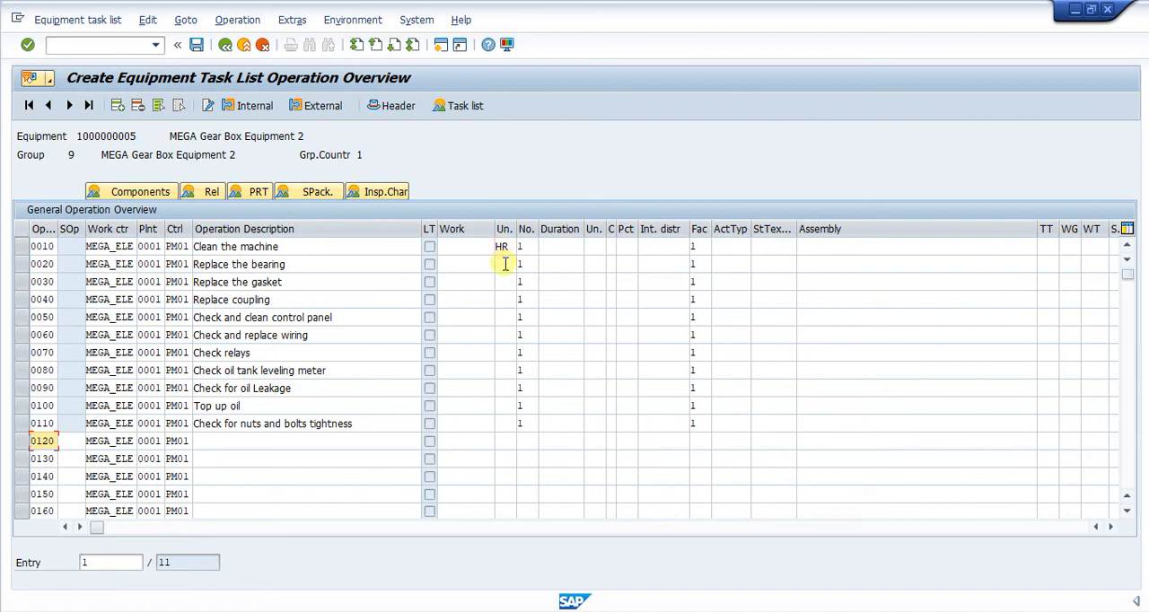
{"action": "type", "text": "hr"}
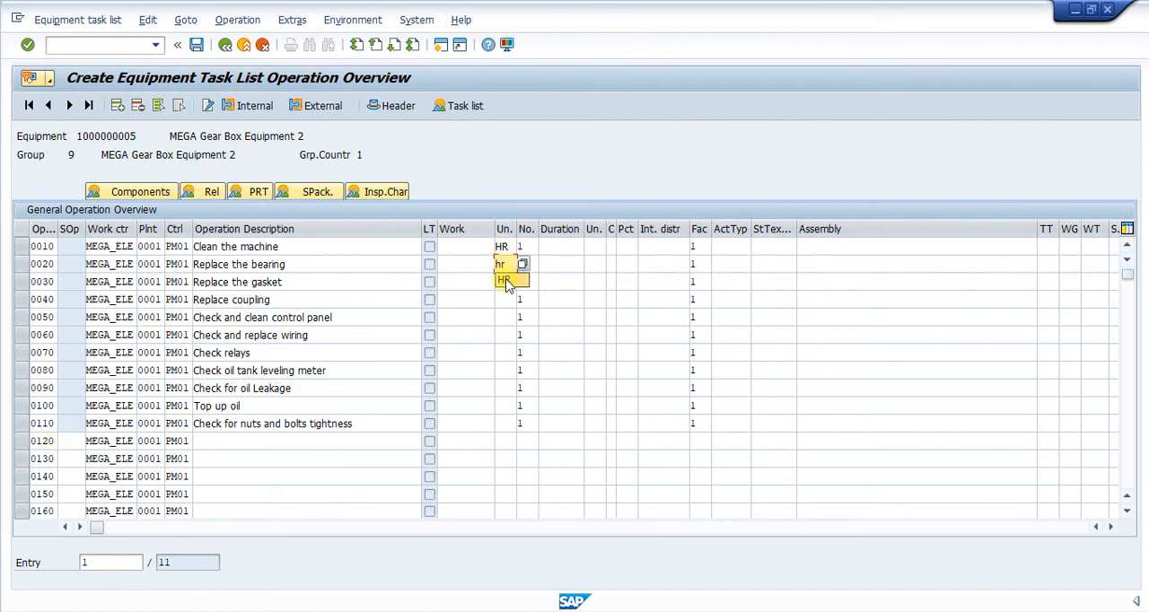
{"action": "left_click", "coordinate": [505, 280]}
{"action": "left_click", "coordinate": [505, 282]}
{"action": "type", "text": "hr"}
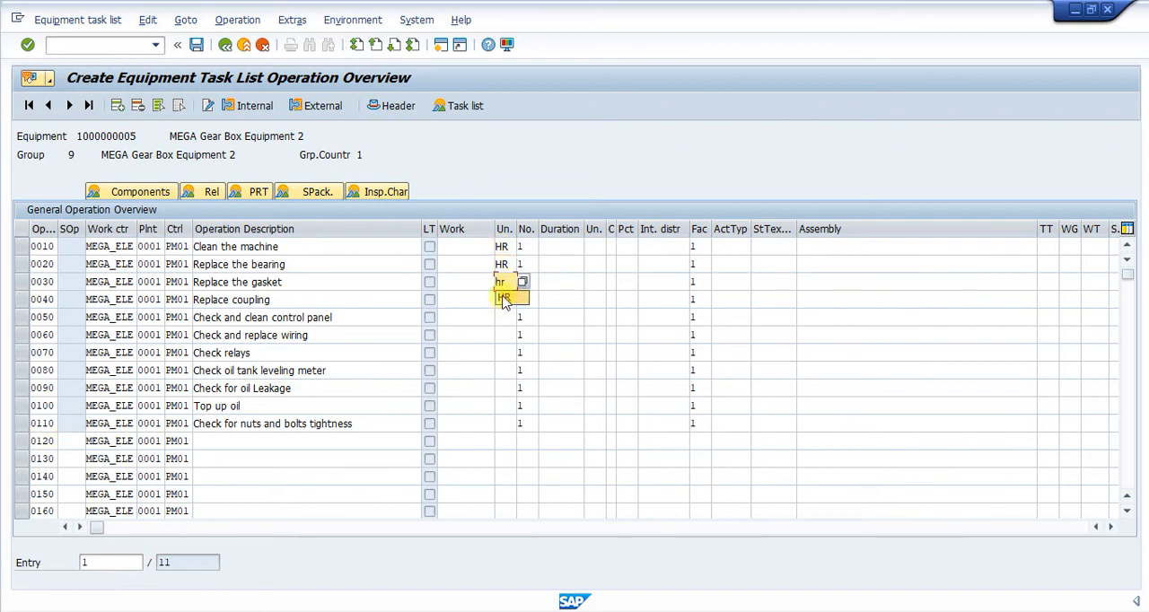
{"action": "left_click", "coordinate": [504, 300]}
{"action": "left_click", "coordinate": [505, 300]}
{"action": "type", "text": "hr"}
{"action": "left_click", "coordinate": [505, 317]}
{"action": "left_click", "coordinate": [503, 317]}
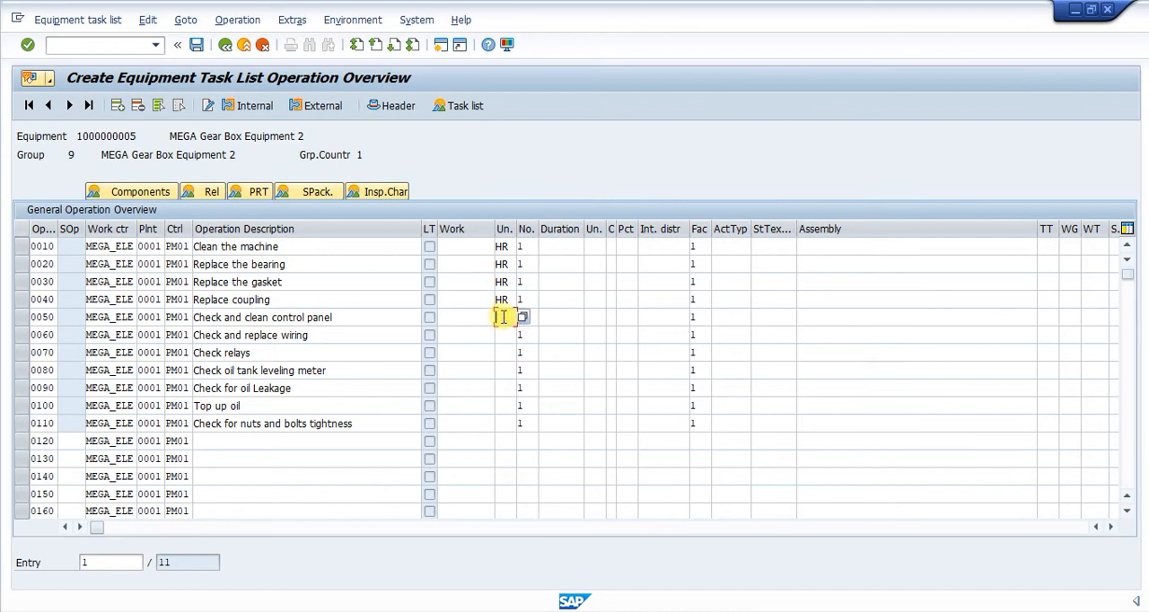
{"action": "type", "text": "hr"}
{"action": "left_click", "coordinate": [505, 335]}
{"action": "left_click", "coordinate": [502, 335]}
{"action": "type", "text": "hr"}
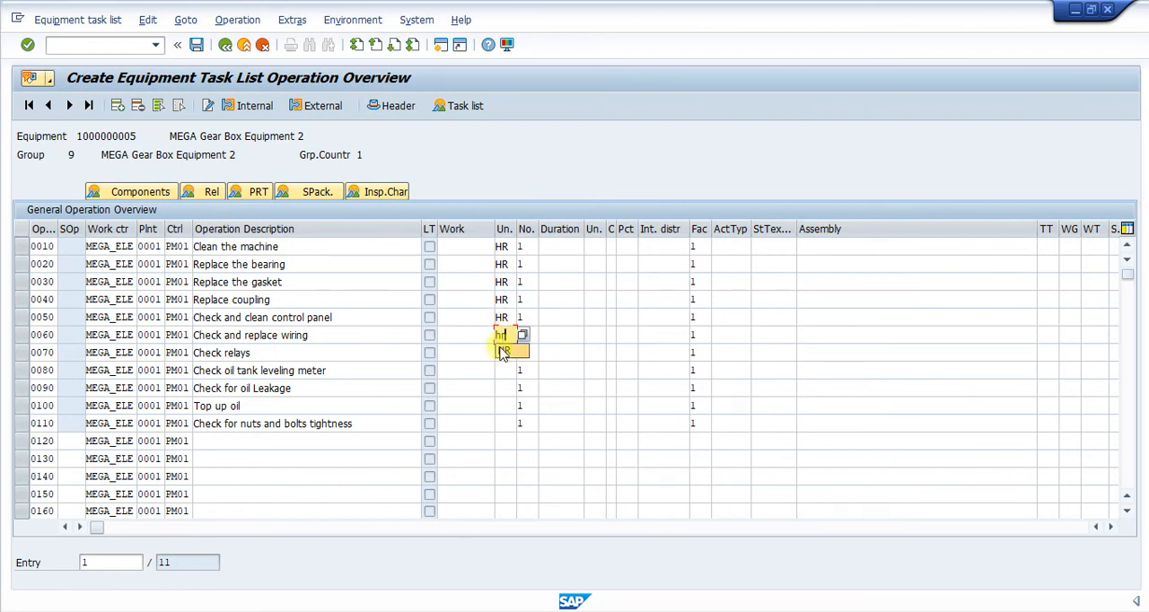
{"action": "left_click", "coordinate": [503, 352]}
{"action": "left_click", "coordinate": [505, 353]}
{"action": "type", "text": "hr"}
{"action": "left_click", "coordinate": [505, 370]}
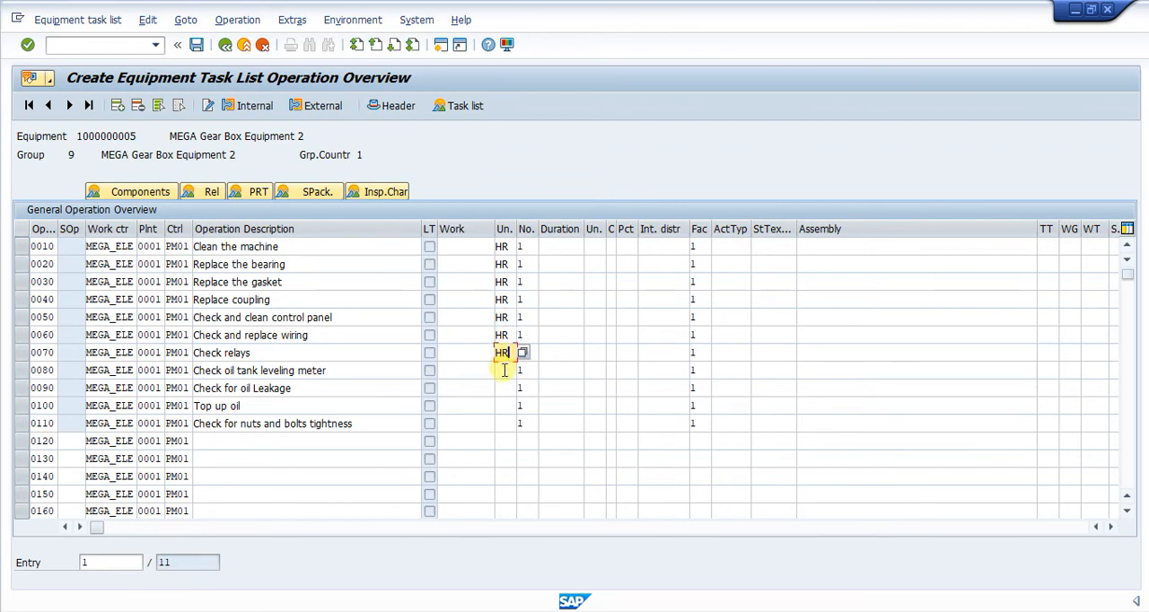
{"action": "left_click", "coordinate": [505, 370]}
{"action": "type", "text": "hr"}
{"action": "left_click", "coordinate": [503, 387]}
{"action": "left_click", "coordinate": [505, 387]}
{"action": "type", "text": "hr"}
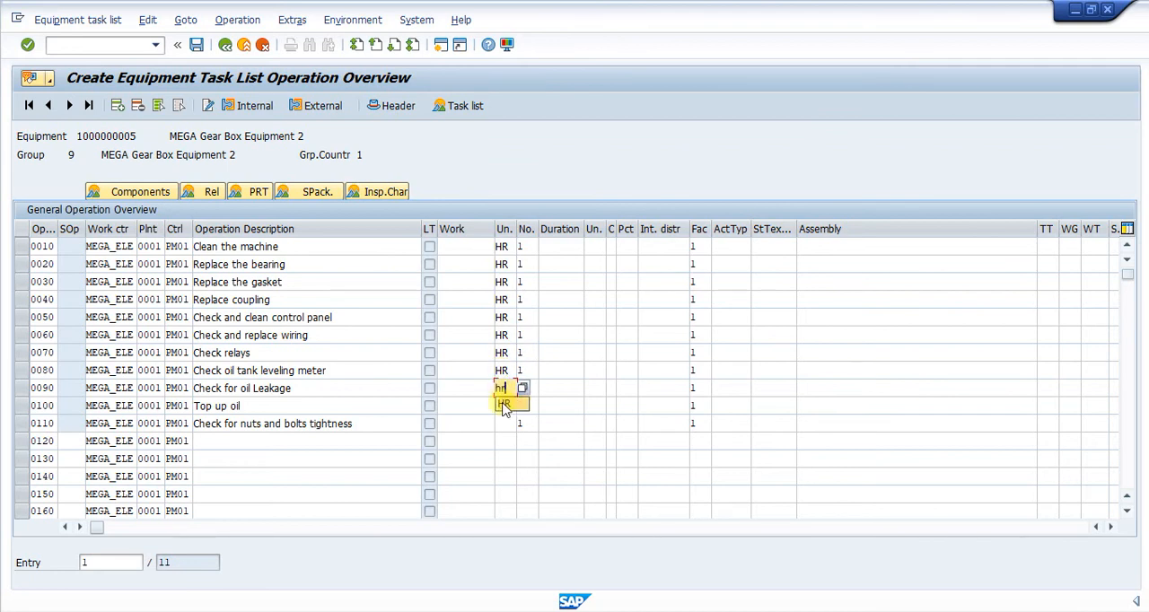
{"action": "left_click", "coordinate": [503, 405]}
{"action": "left_click", "coordinate": [503, 405]}
{"action": "type", "text": "hr"}
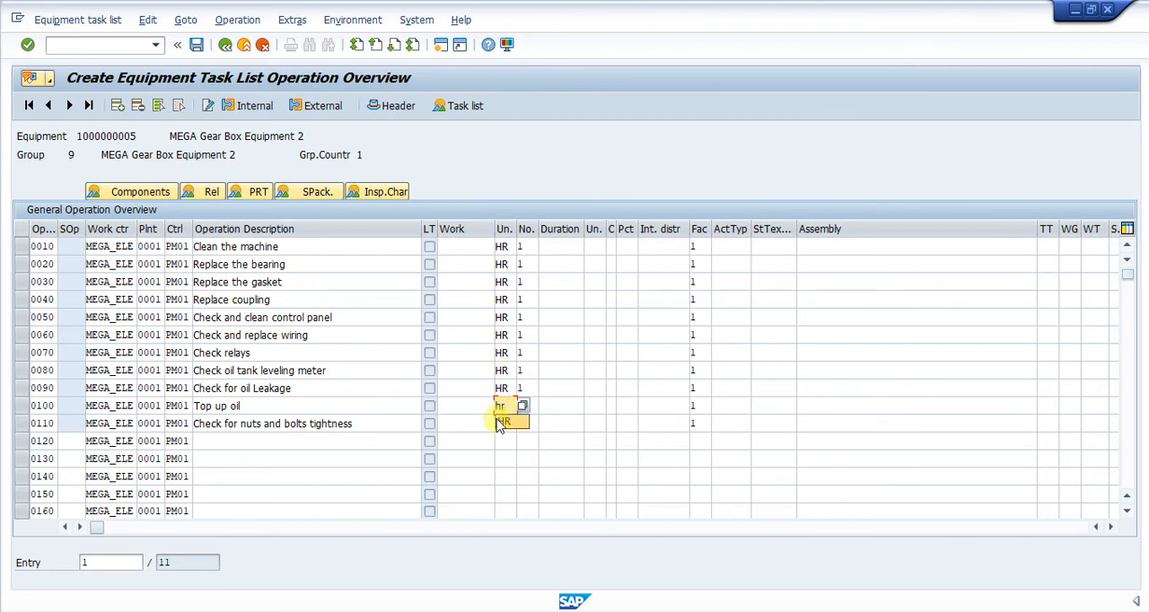
{"action": "left_click", "coordinate": [504, 423]}
{"action": "left_click", "coordinate": [505, 423]}
{"action": "type", "text": "hr"}
{"action": "left_click", "coordinate": [504, 438]}
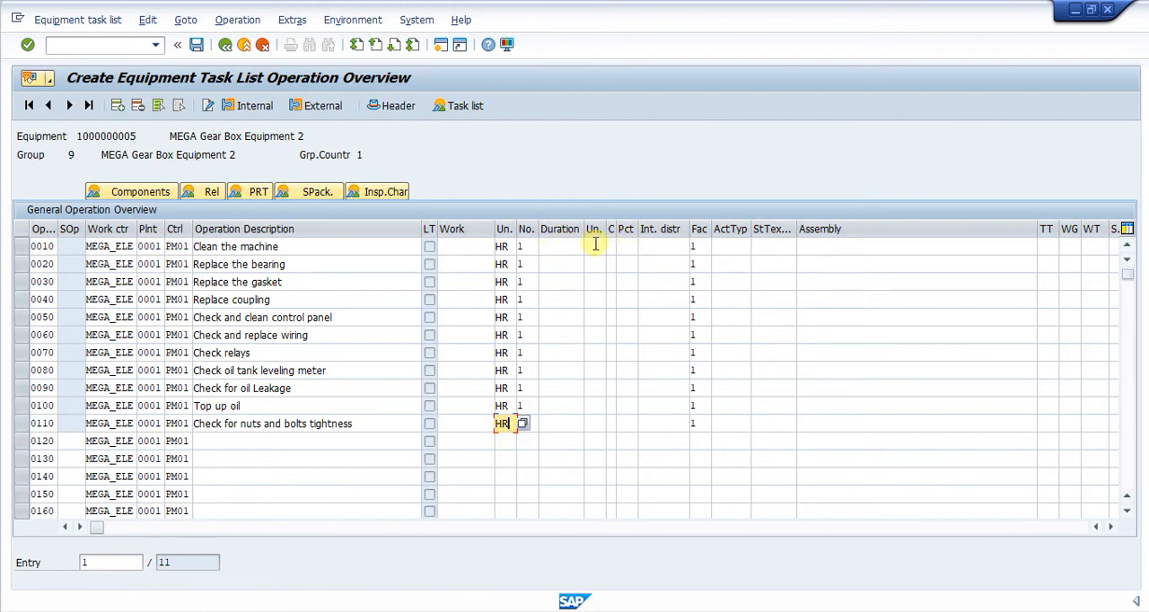
Set the duration unit to HR for each of the operations 0010 through 0110
{"action": "left_click", "coordinate": [595, 245]}
{"action": "left_click", "coordinate": [595, 244]}
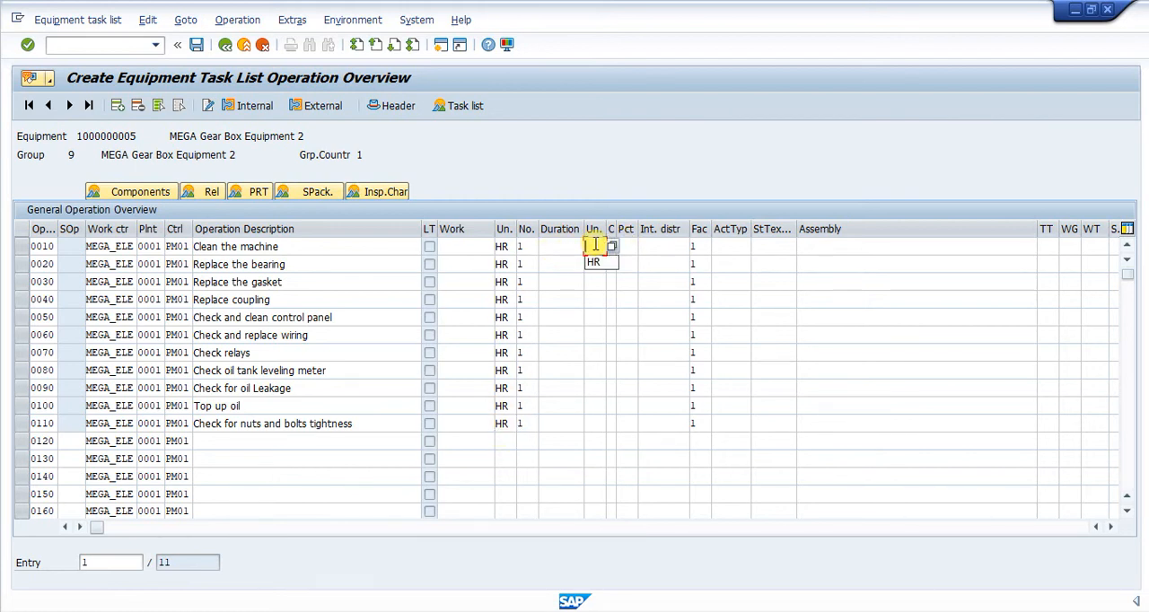
{"action": "left_click", "coordinate": [594, 261]}
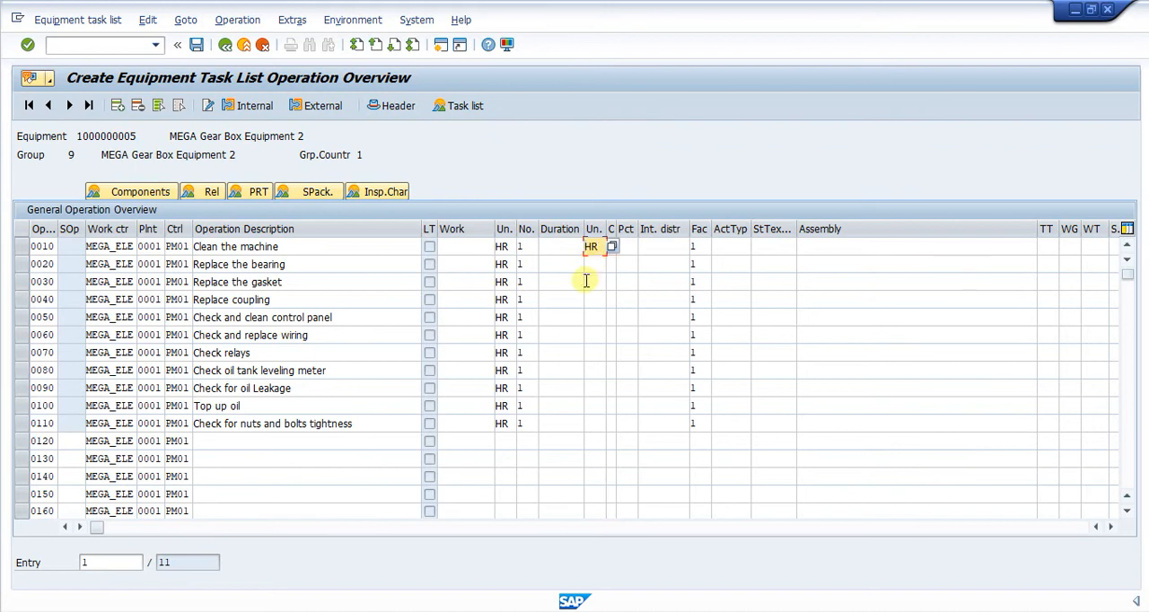
{"action": "left_click", "coordinate": [593, 264]}
{"action": "type", "text": "hr"}
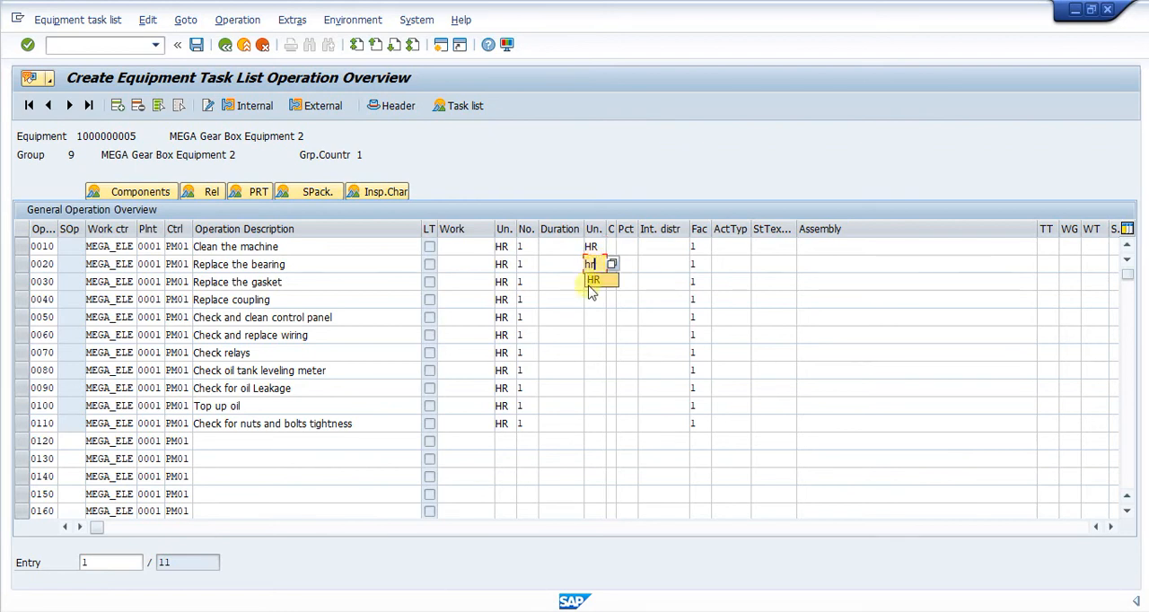
{"action": "left_click", "coordinate": [592, 283]}
{"action": "left_click", "coordinate": [593, 284]}
{"action": "type", "text": "hr"}
{"action": "left_click", "coordinate": [593, 299]}
{"action": "left_click", "coordinate": [593, 301]}
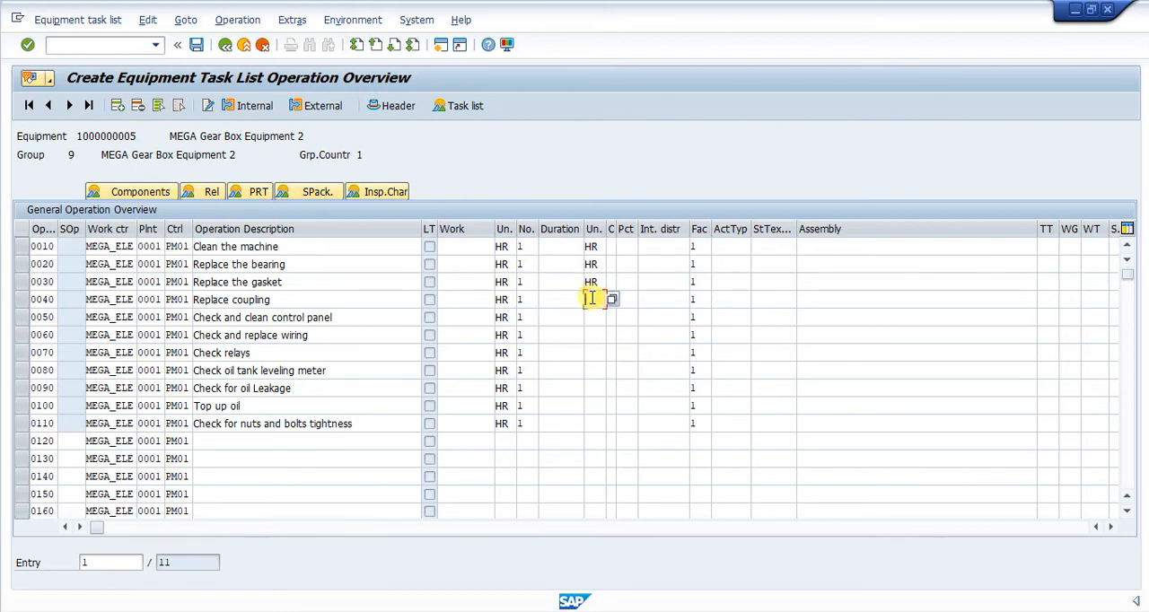
{"action": "type", "text": "h"}
{"action": "left_click", "coordinate": [596, 319]}
{"action": "left_click", "coordinate": [595, 318]}
{"action": "type", "text": "h"}
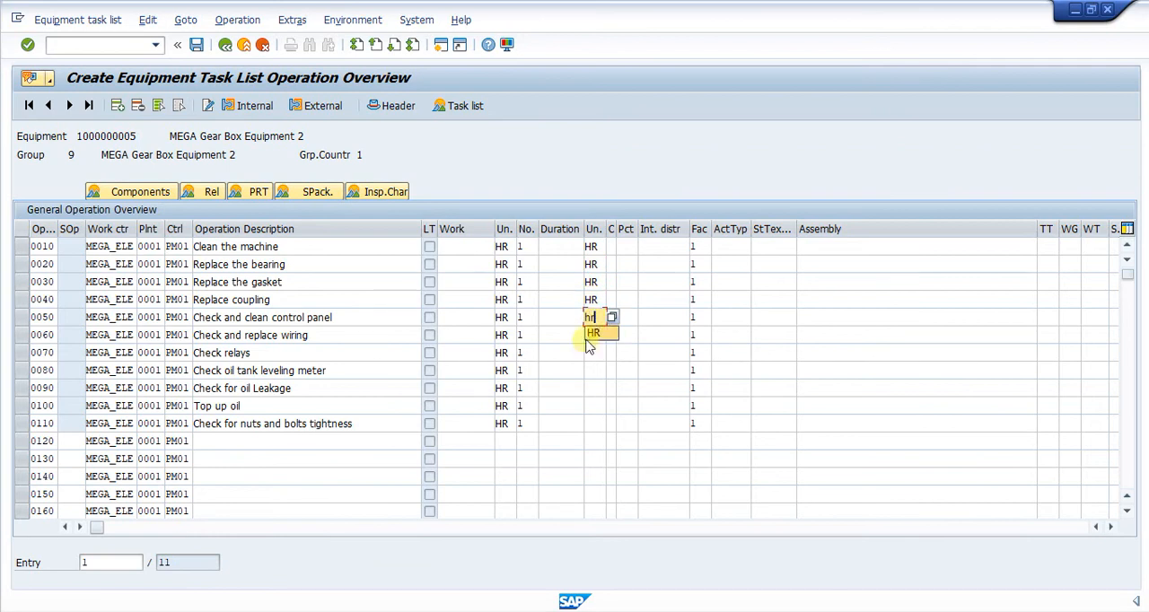
{"action": "left_click", "coordinate": [596, 335]}
{"action": "left_click", "coordinate": [596, 335]}
{"action": "type", "text": "hr"}
{"action": "left_click", "coordinate": [596, 353]}
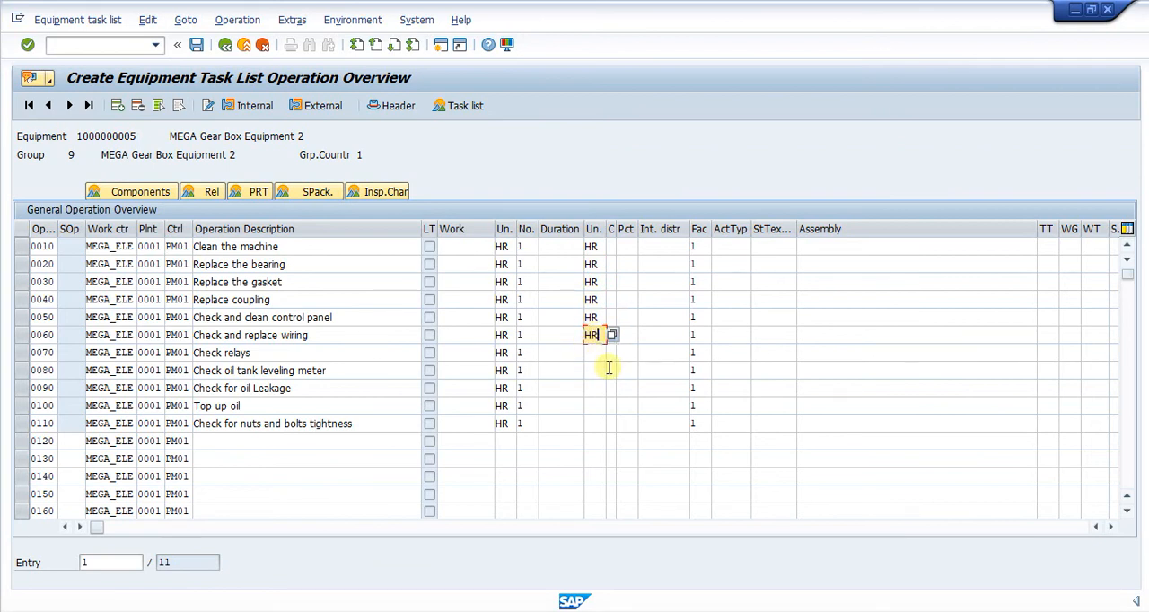
{"action": "left_click", "coordinate": [592, 352]}
{"action": "type", "text": "hr"}
{"action": "left_click", "coordinate": [593, 369]}
{"action": "left_click", "coordinate": [593, 369]}
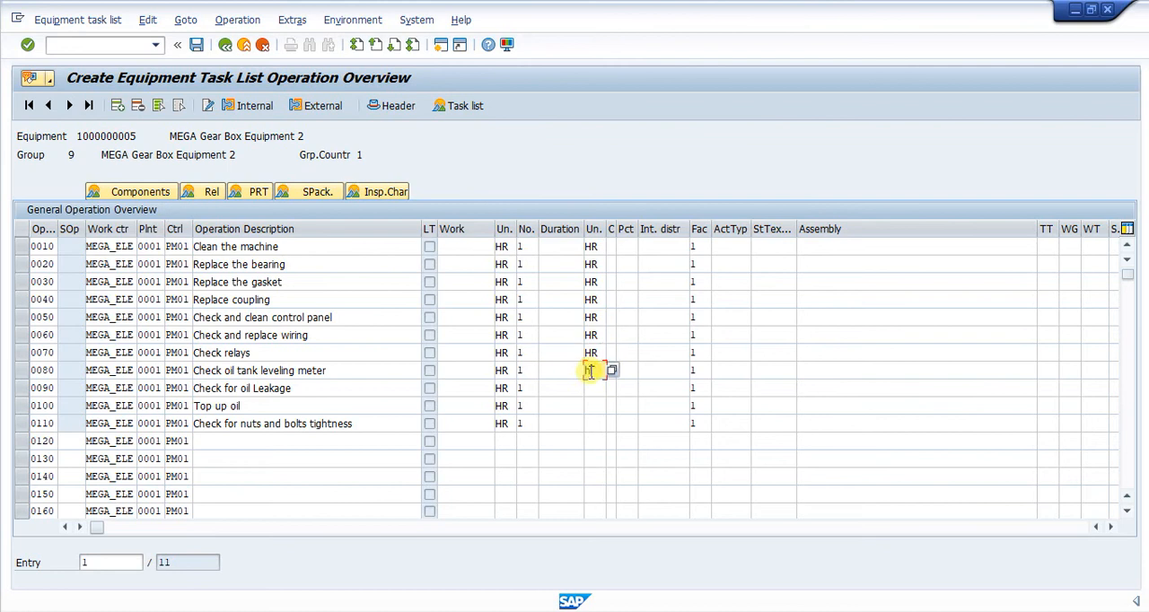
{"action": "type", "text": "hr"}
{"action": "left_click", "coordinate": [595, 387]}
{"action": "left_click", "coordinate": [596, 392]}
{"action": "type", "text": "h"}
{"action": "left_click", "coordinate": [595, 405]}
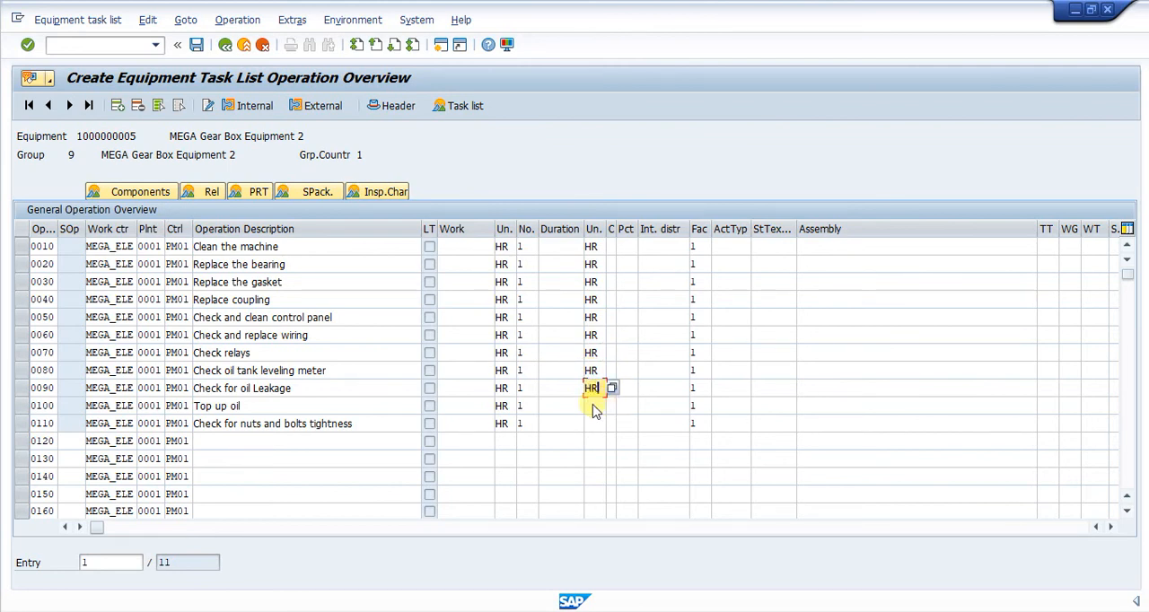
{"action": "left_click", "coordinate": [595, 406]}
{"action": "type", "text": "hr"}
{"action": "left_click", "coordinate": [599, 424]}
{"action": "left_click", "coordinate": [598, 425]}
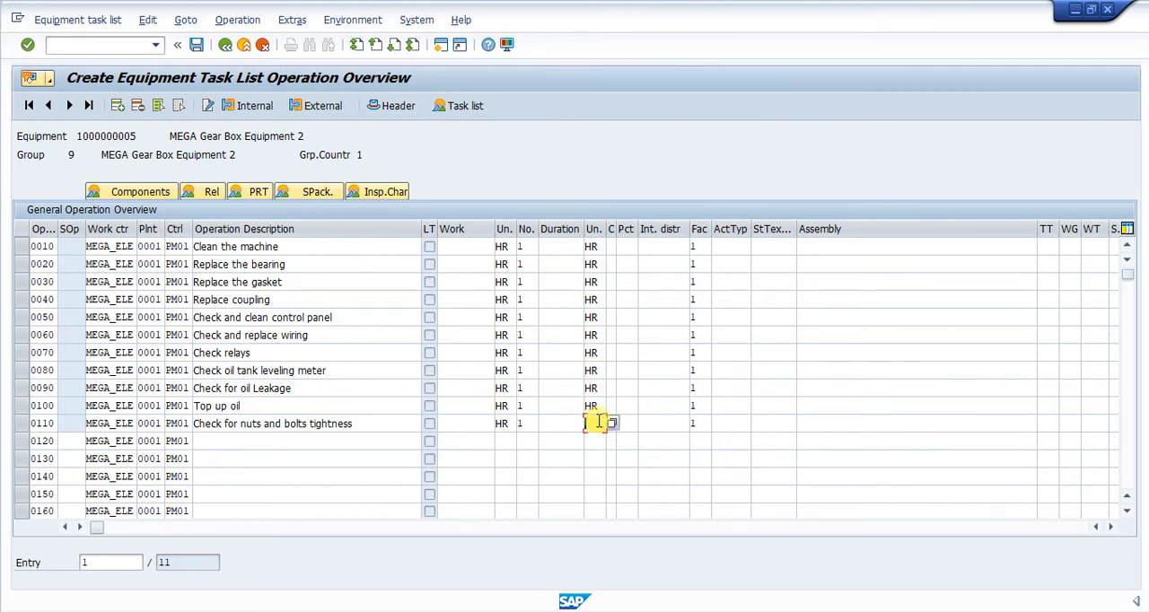
{"action": "type", "text": "hr"}
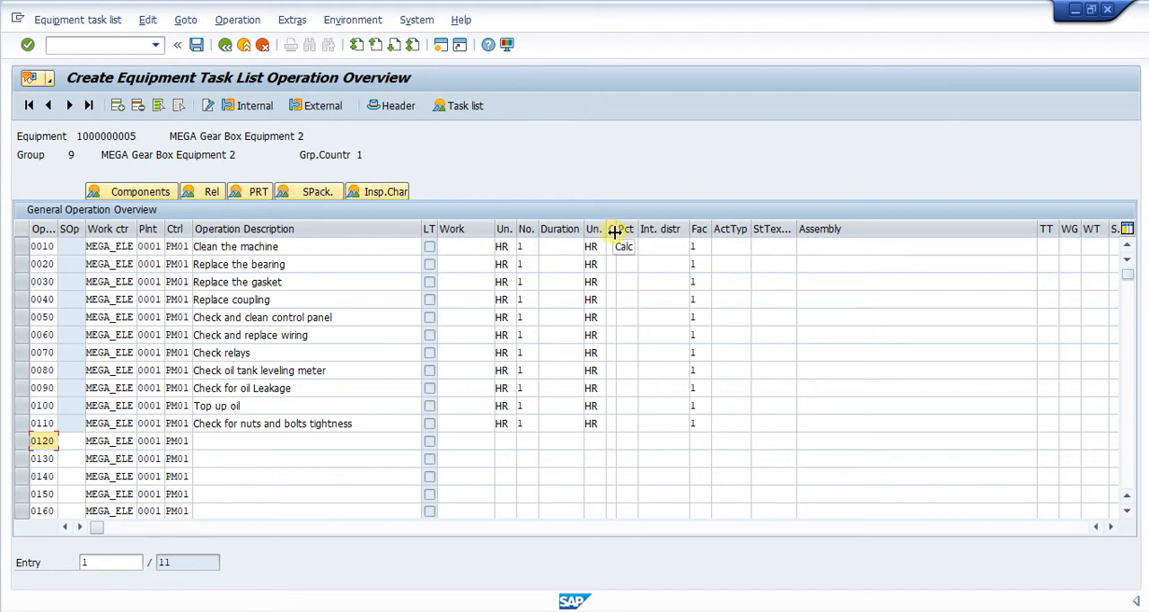
Set the calculation key to 1 (Calculate duration) for operations 0010 through 0040
{"action": "left_click_drag", "start_coordinate": [616, 232], "coordinate": [629, 238]}
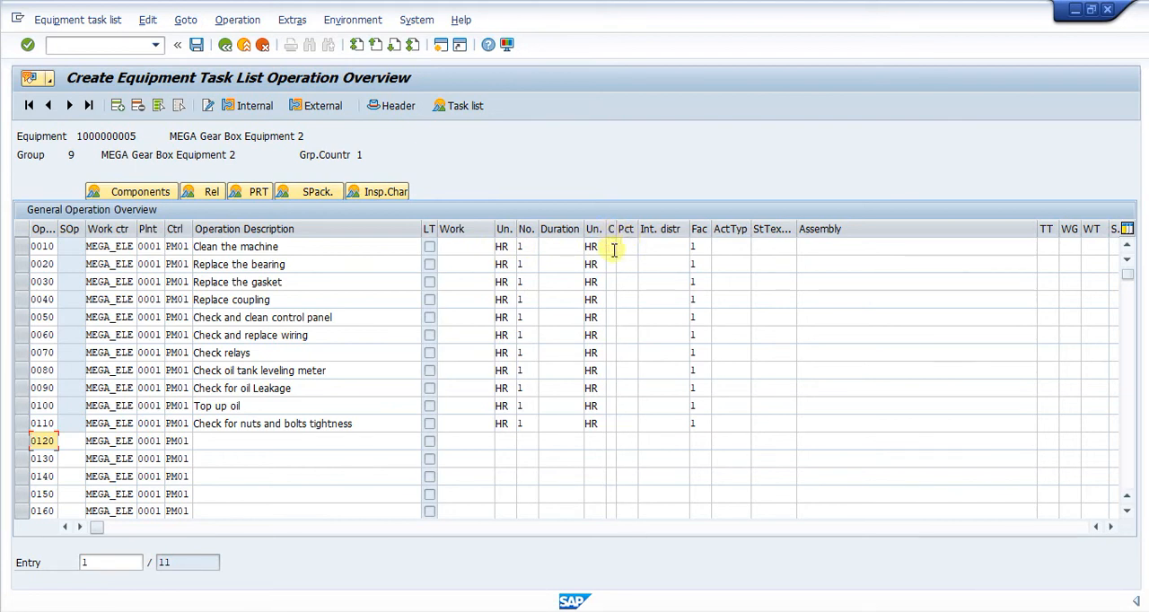
{"action": "left_click", "coordinate": [611, 247]}
{"action": "key", "text": "F4"}
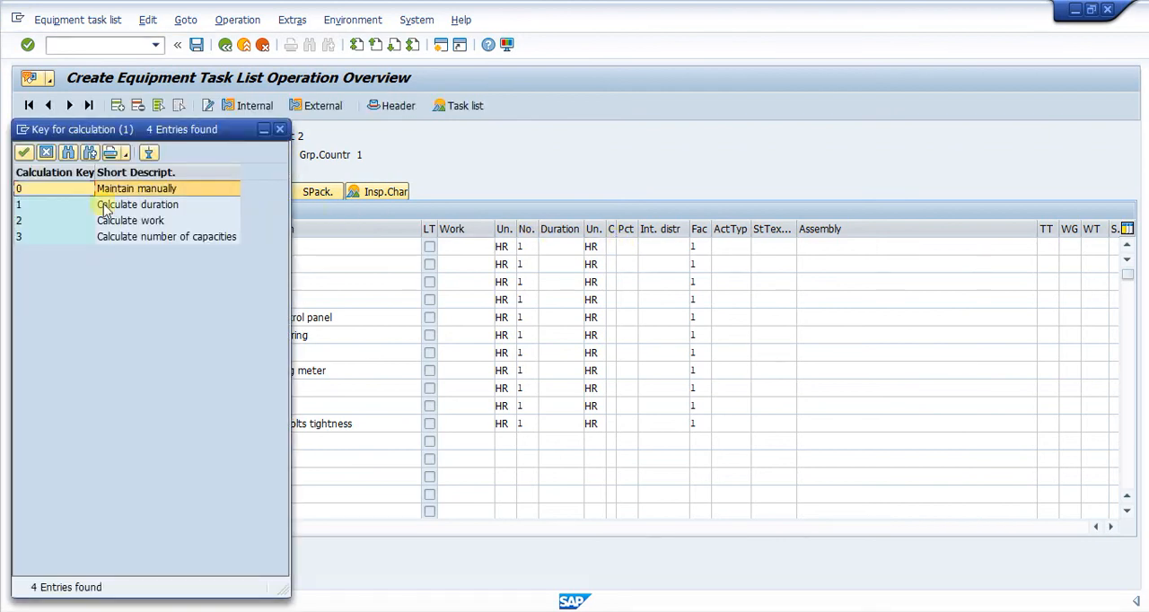
{"action": "double_click", "coordinate": [81, 205]}
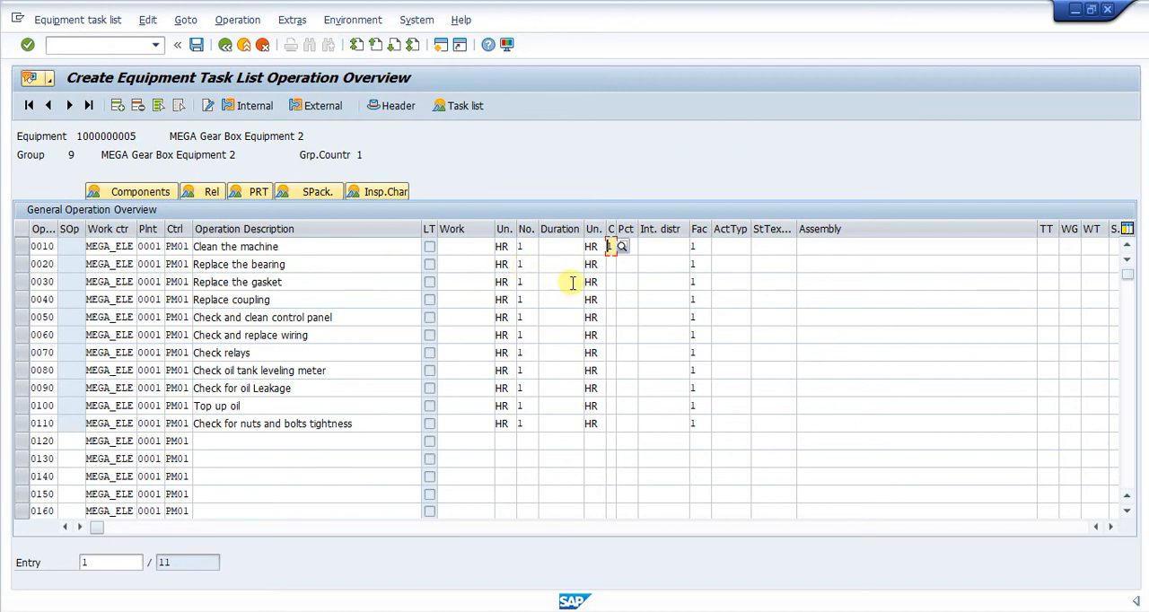
{"action": "left_click", "coordinate": [610, 264]}
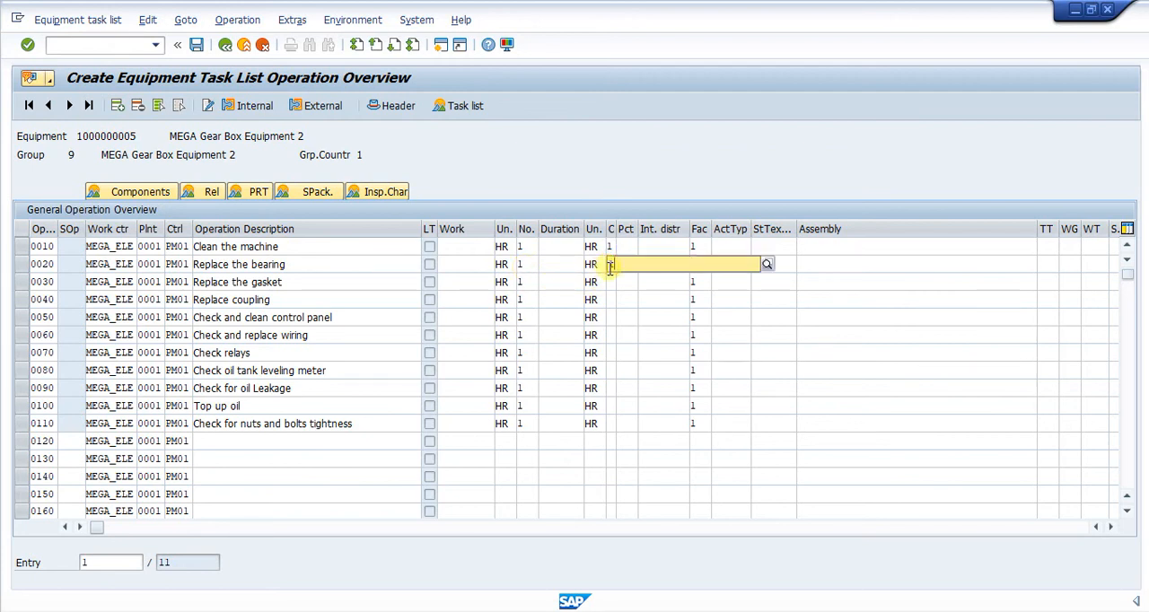
{"action": "type", "text": "1"}
{"action": "left_click", "coordinate": [612, 302]}
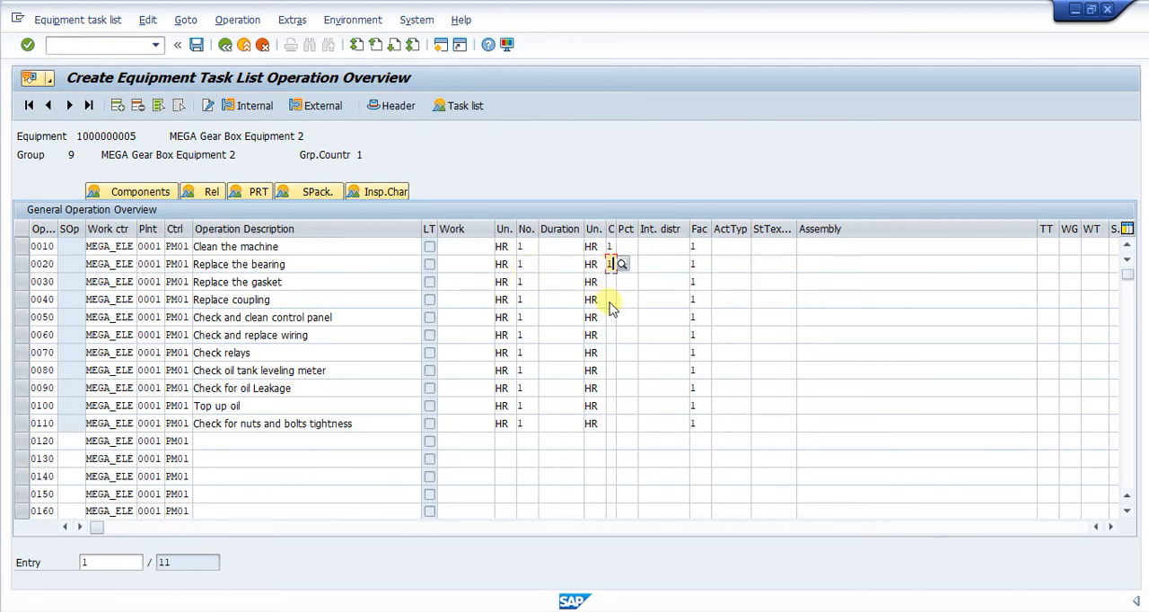
{"action": "key", "text": "Down"}
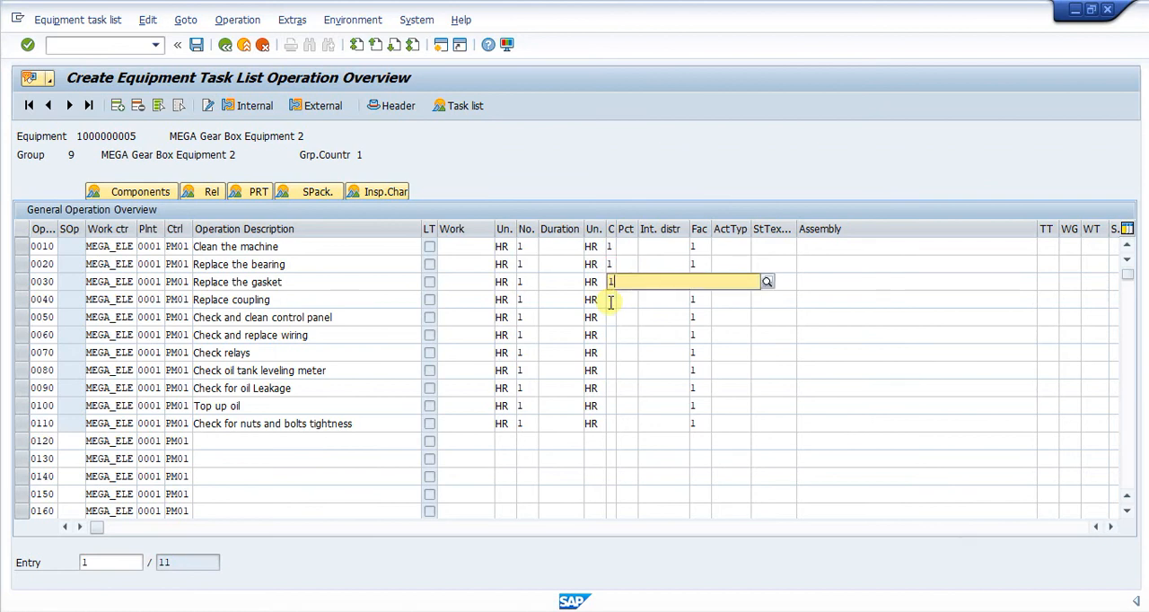
{"action": "type", "text": "1"}
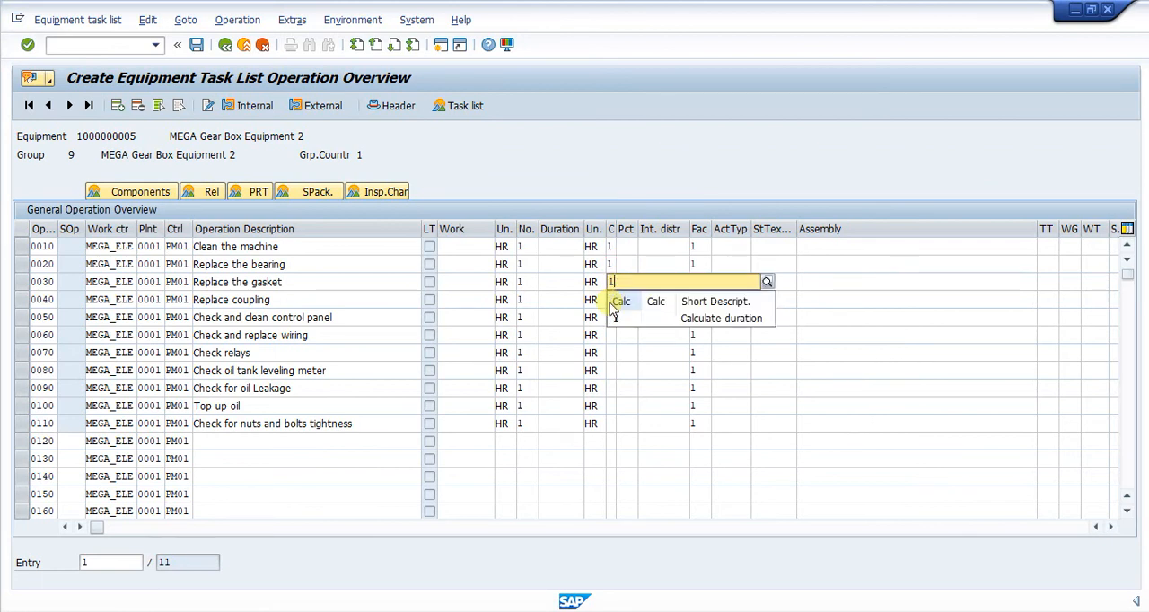
{"action": "left_click", "coordinate": [614, 318]}
{"action": "key", "text": "Down"}
{"action": "type", "text": "1"}
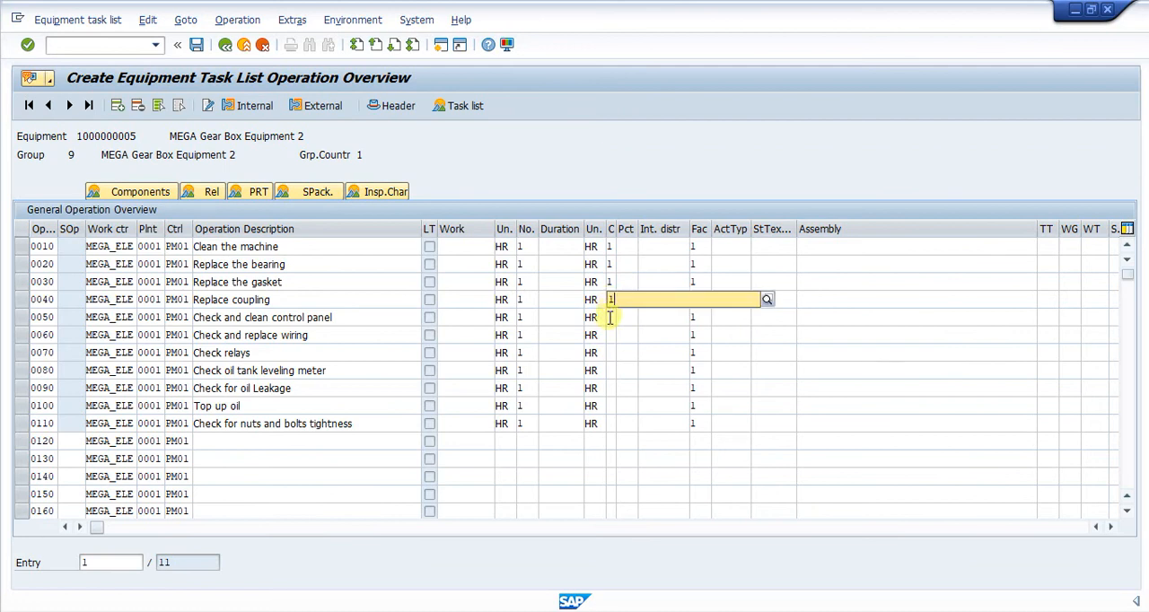
Set the calculation key to 1 (Calculate duration) for operations 0050 through 0080
{"action": "left_click", "coordinate": [612, 321]}
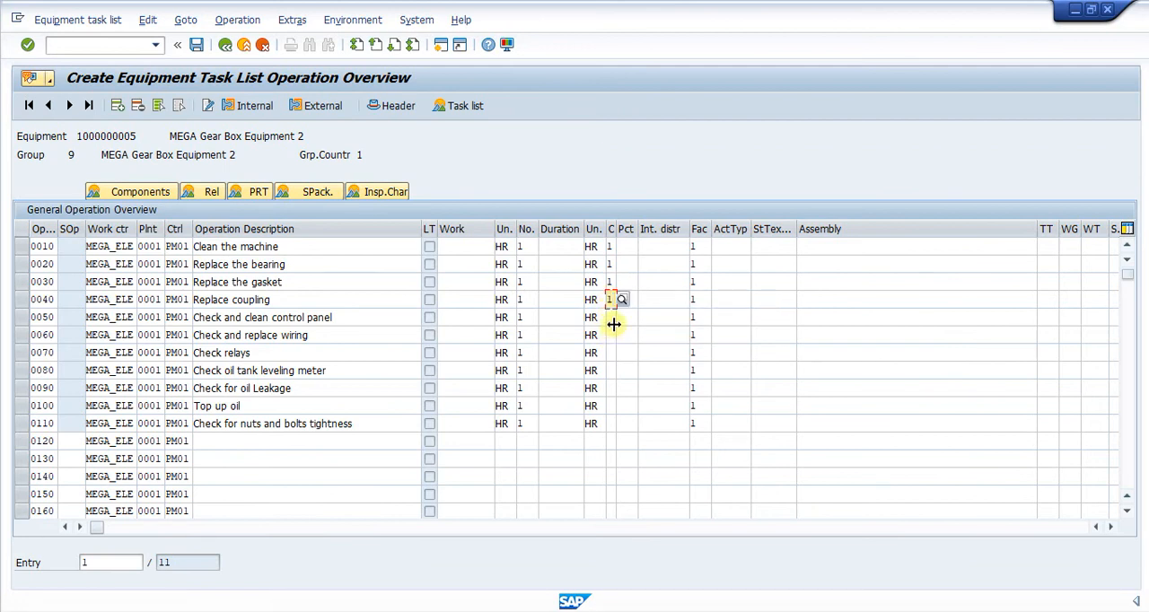
{"action": "double_click", "coordinate": [613, 317]}
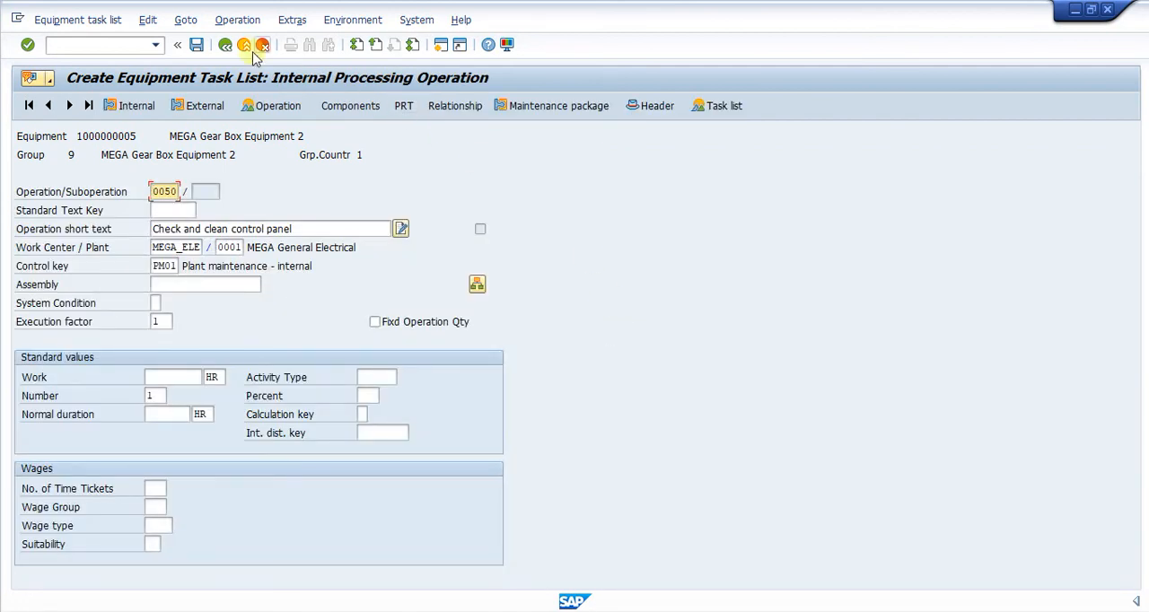
{"action": "left_click", "coordinate": [225, 45]}
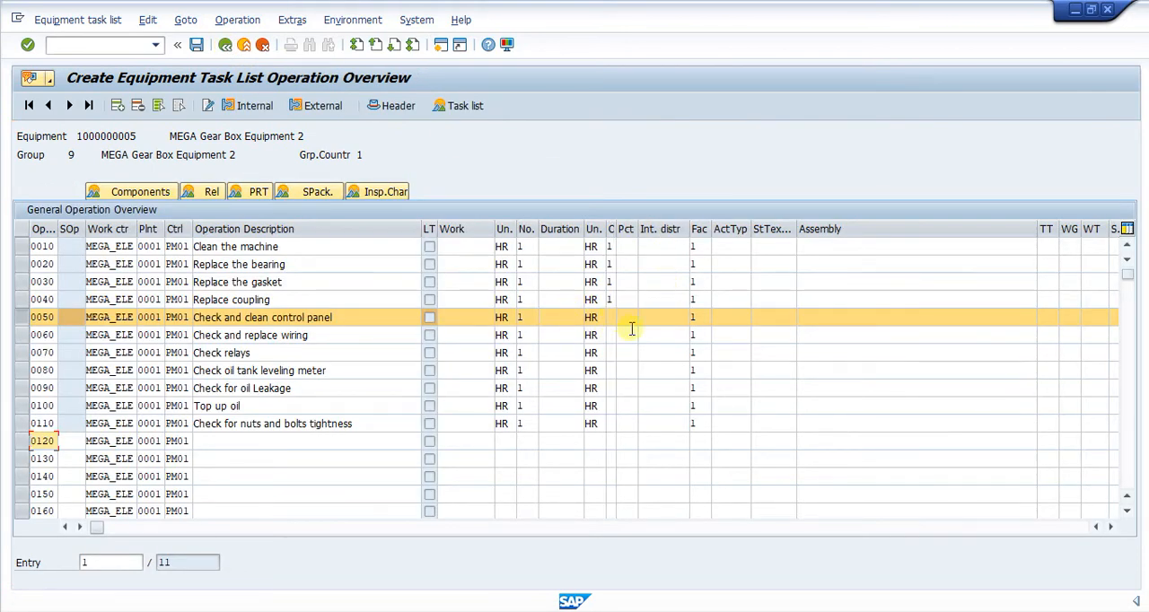
{"action": "left_click", "coordinate": [608, 317]}
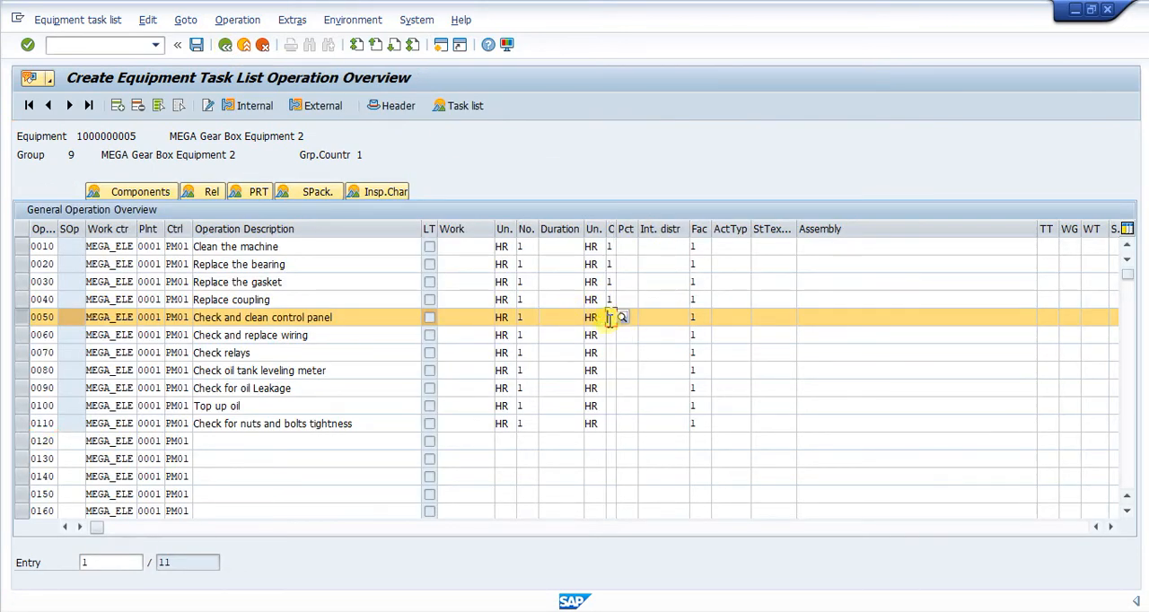
{"action": "type", "text": "11"}
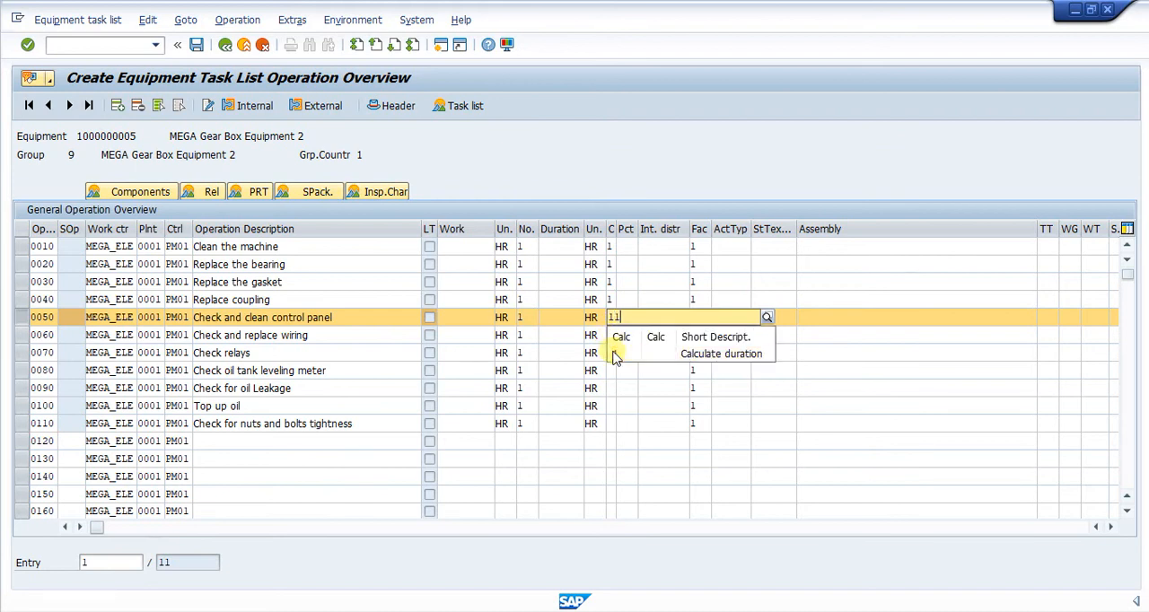
{"action": "left_click", "coordinate": [616, 352]}
{"action": "type", "text": "1"}
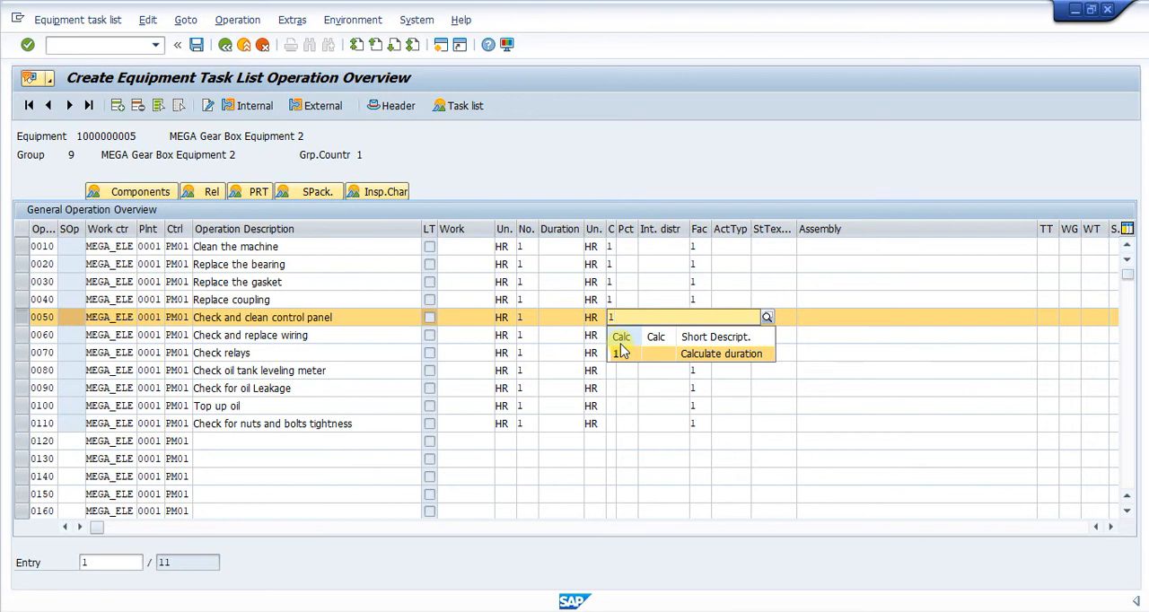
{"action": "left_click", "coordinate": [622, 352]}
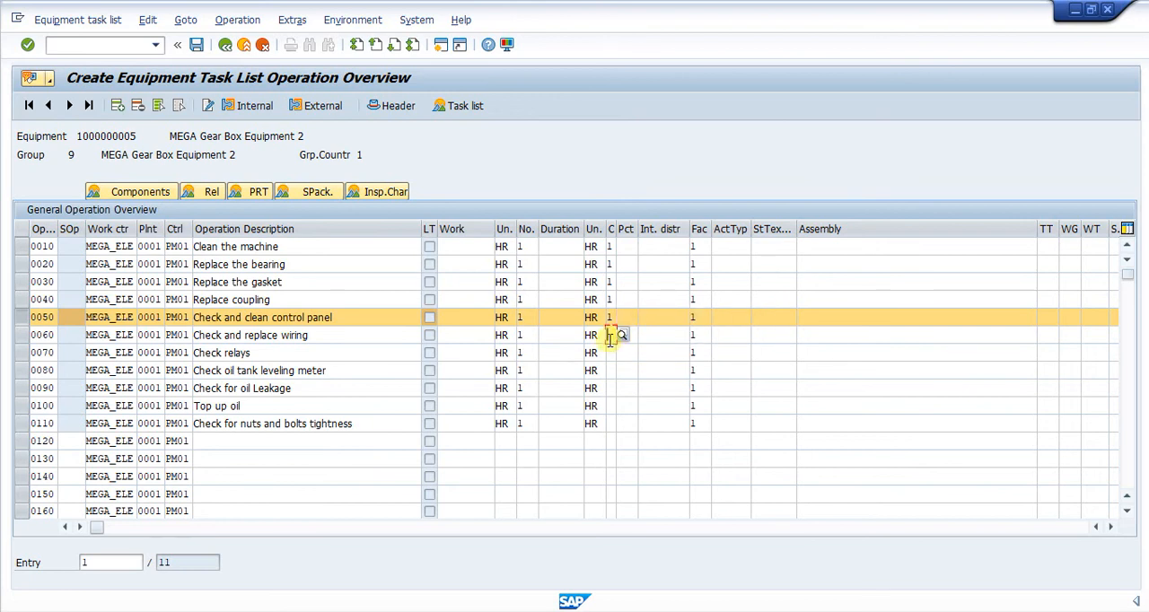
{"action": "type", "text": "1"}
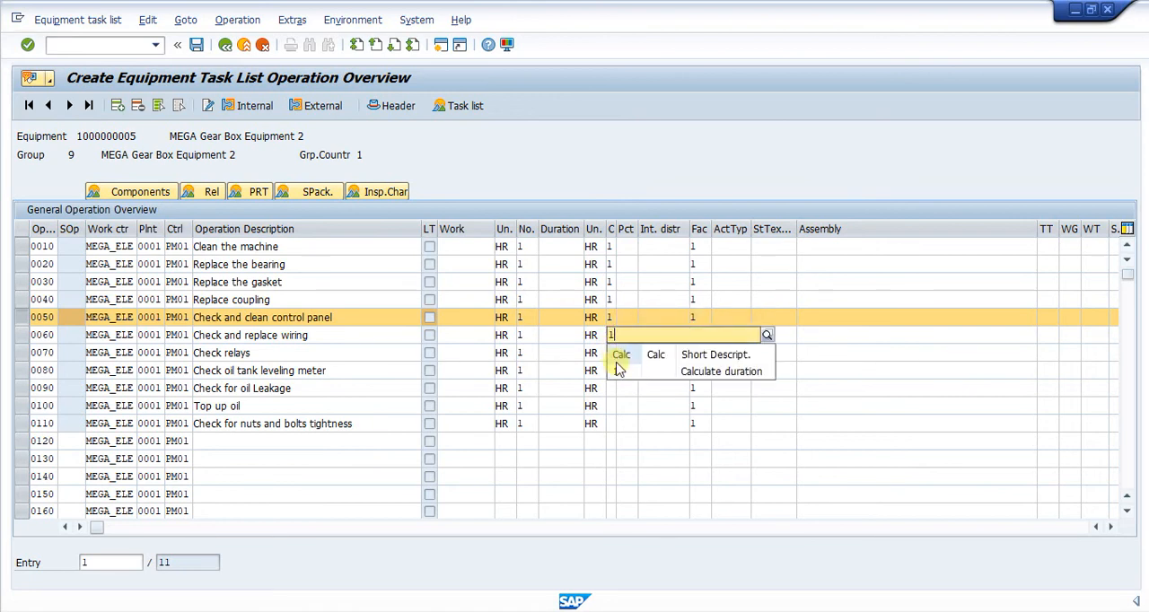
{"action": "left_click", "coordinate": [624, 382]}
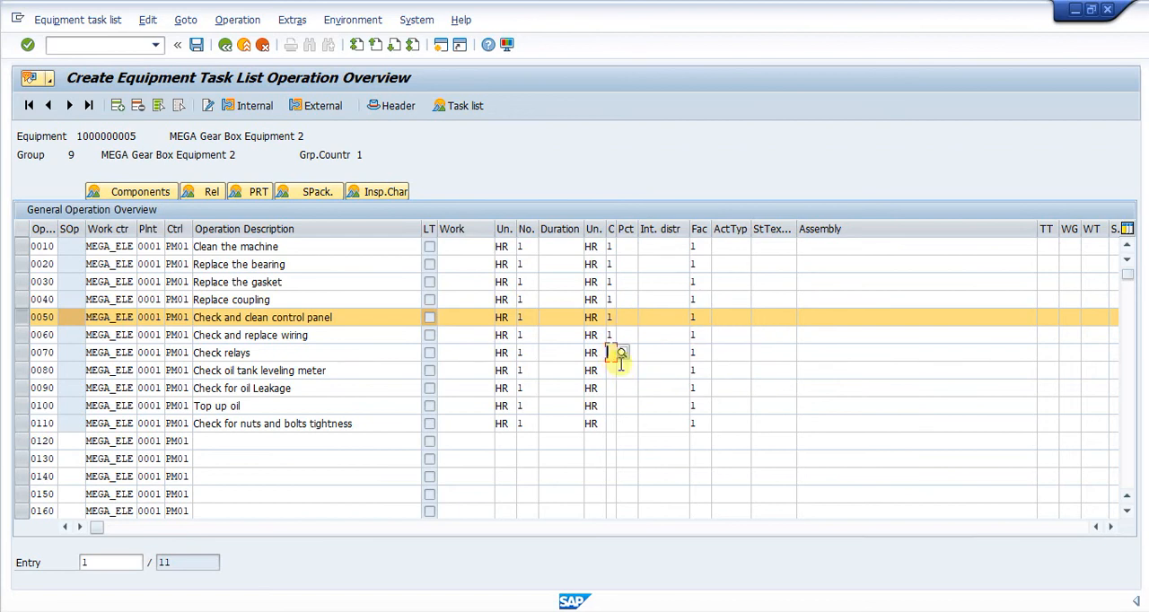
{"action": "type", "text": "1"}
{"action": "left_click", "coordinate": [614, 389]}
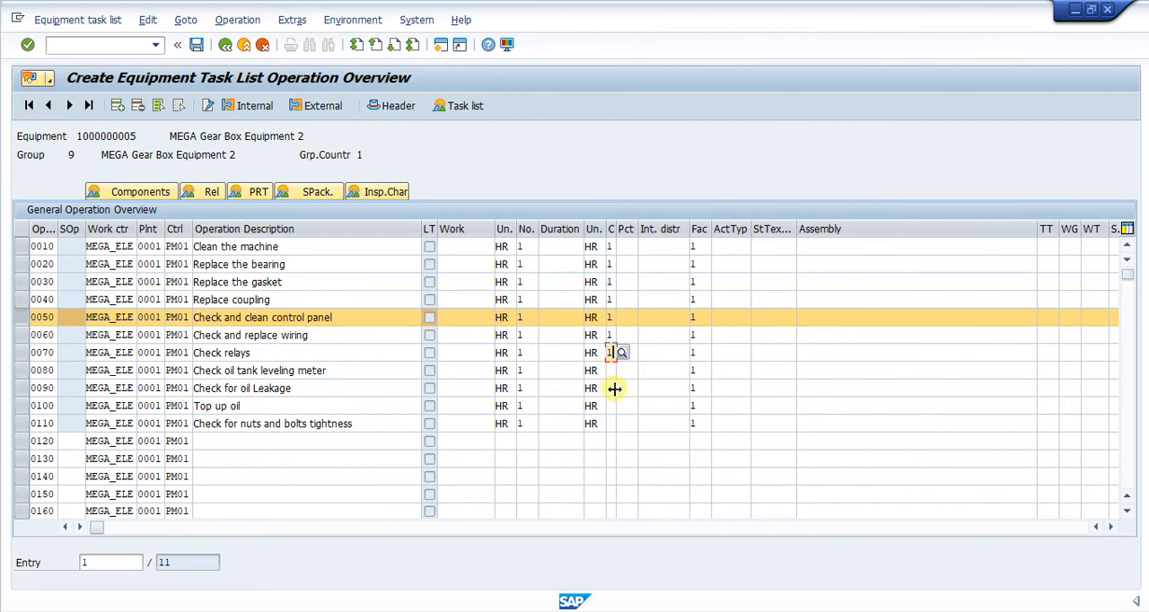
{"action": "left_click", "coordinate": [612, 373]}
{"action": "type", "text": "1"}
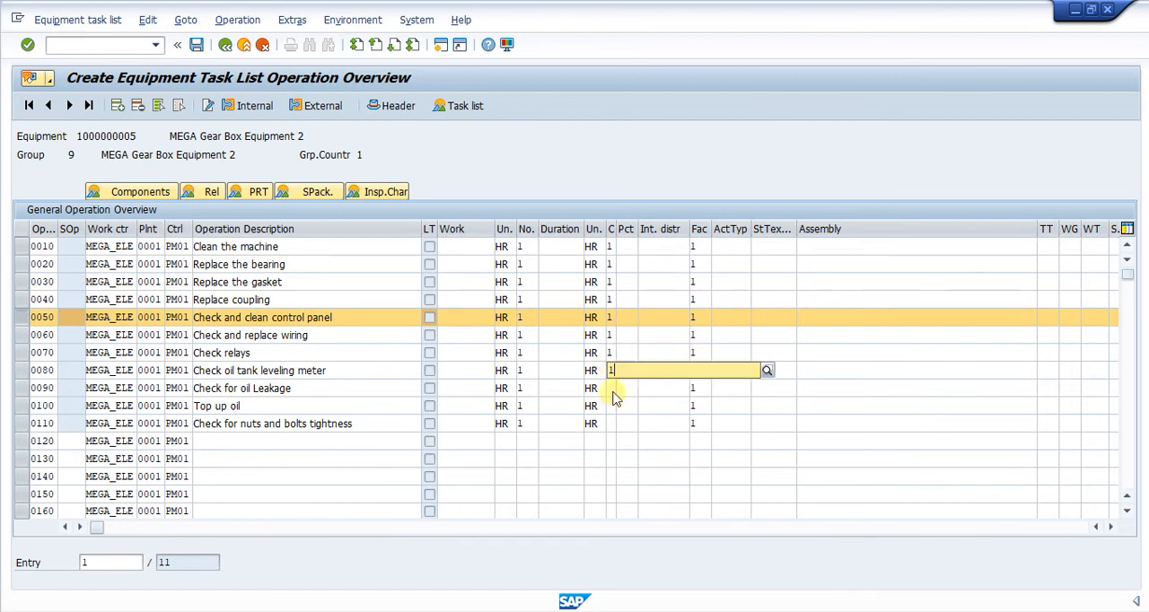
Set the calculation key to 1 (Calculate duration) for operations 0090 through 0110
{"action": "left_click", "coordinate": [613, 410]}
{"action": "left_click", "coordinate": [612, 392]}
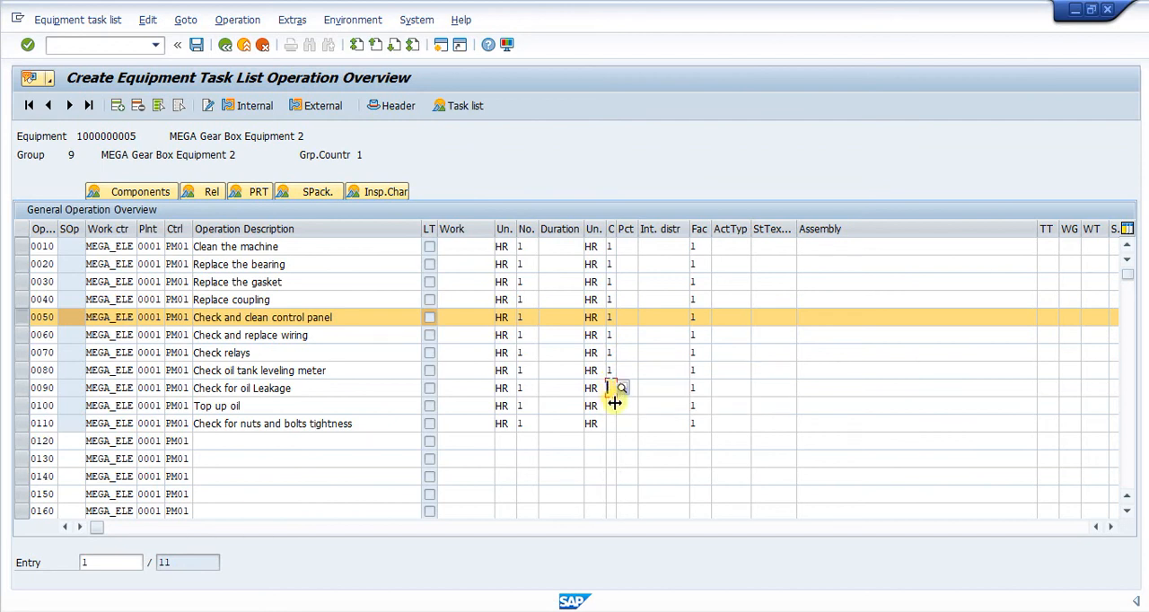
{"action": "type", "text": "1"}
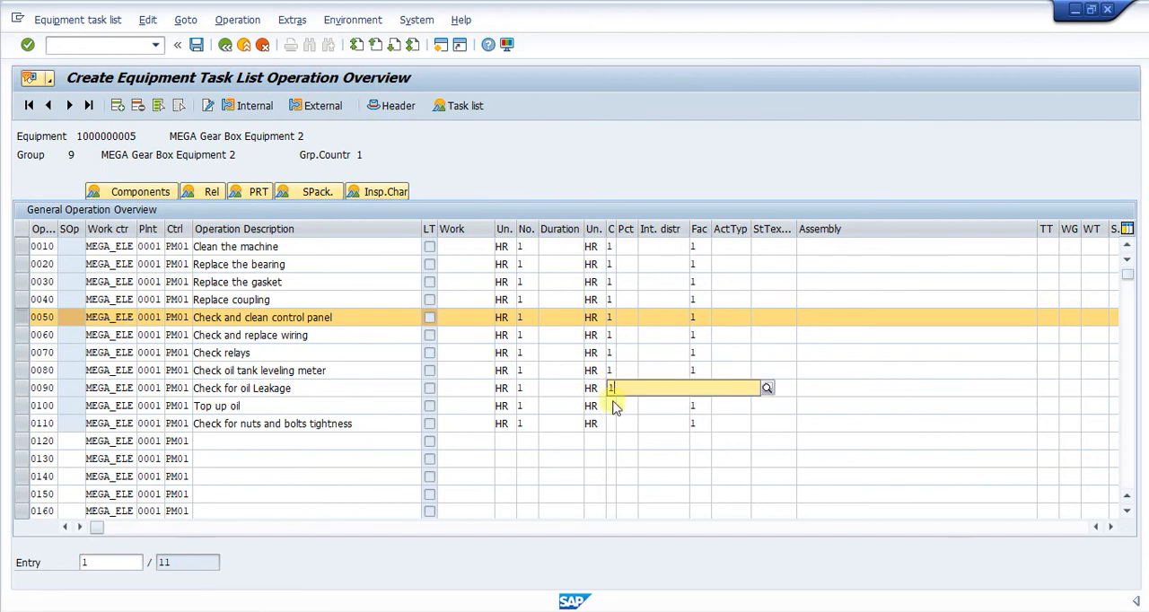
{"action": "key", "text": "F4"}
{"action": "left_click", "coordinate": [614, 425]}
{"action": "left_click", "coordinate": [612, 406]}
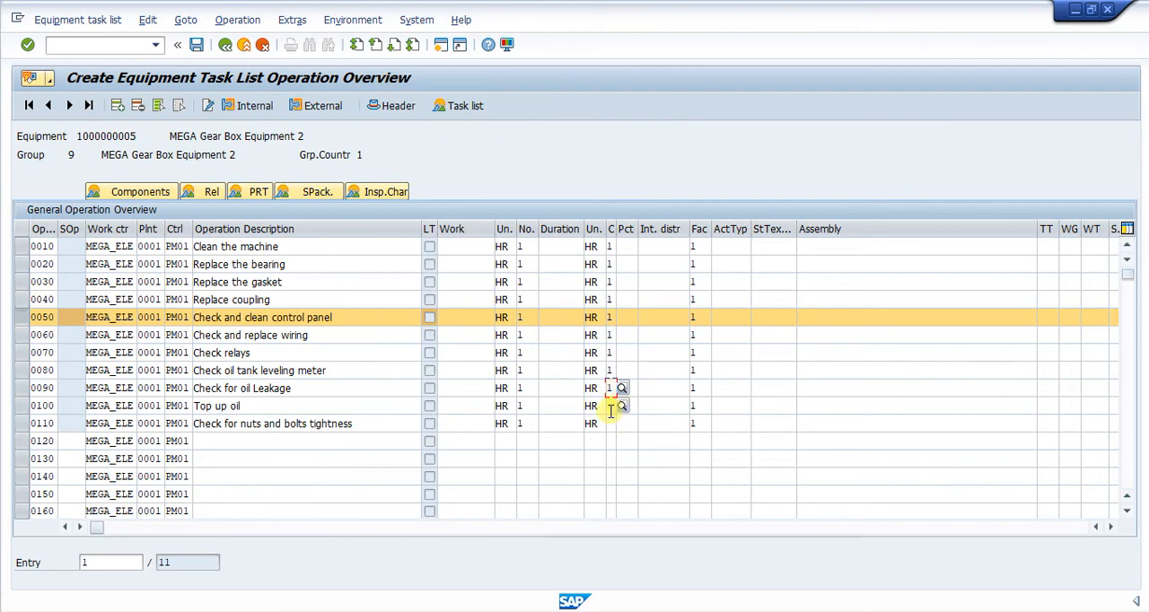
{"action": "type", "text": "1"}
{"action": "key", "text": "F4"}
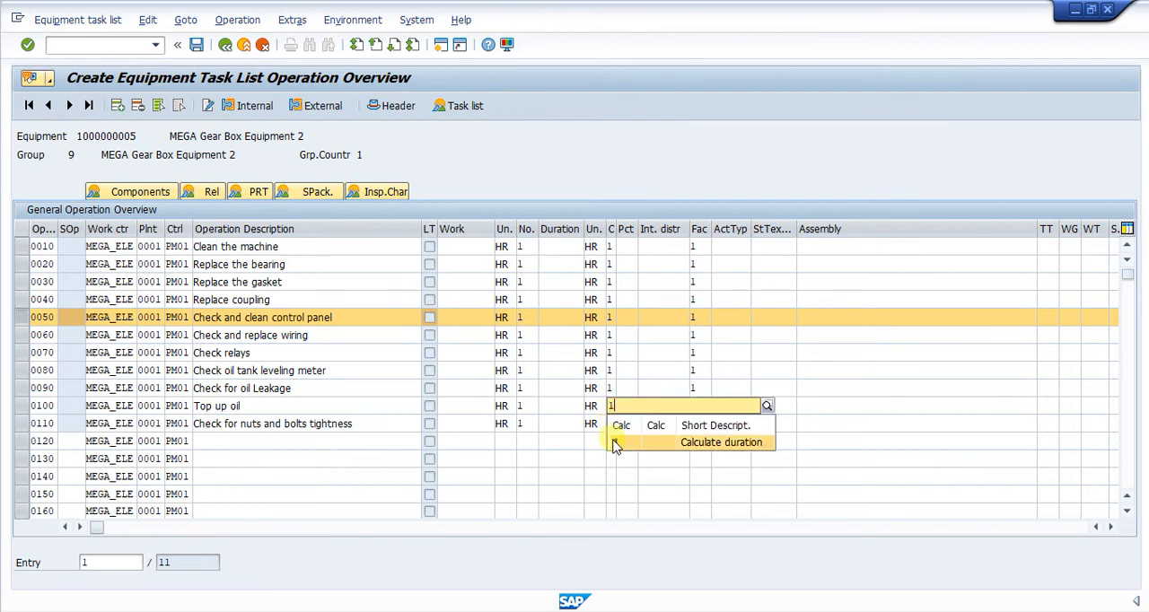
{"action": "left_click", "coordinate": [616, 441]}
{"action": "left_click", "coordinate": [611, 424]}
{"action": "type", "text": "1"}
{"action": "key", "text": "F4"}
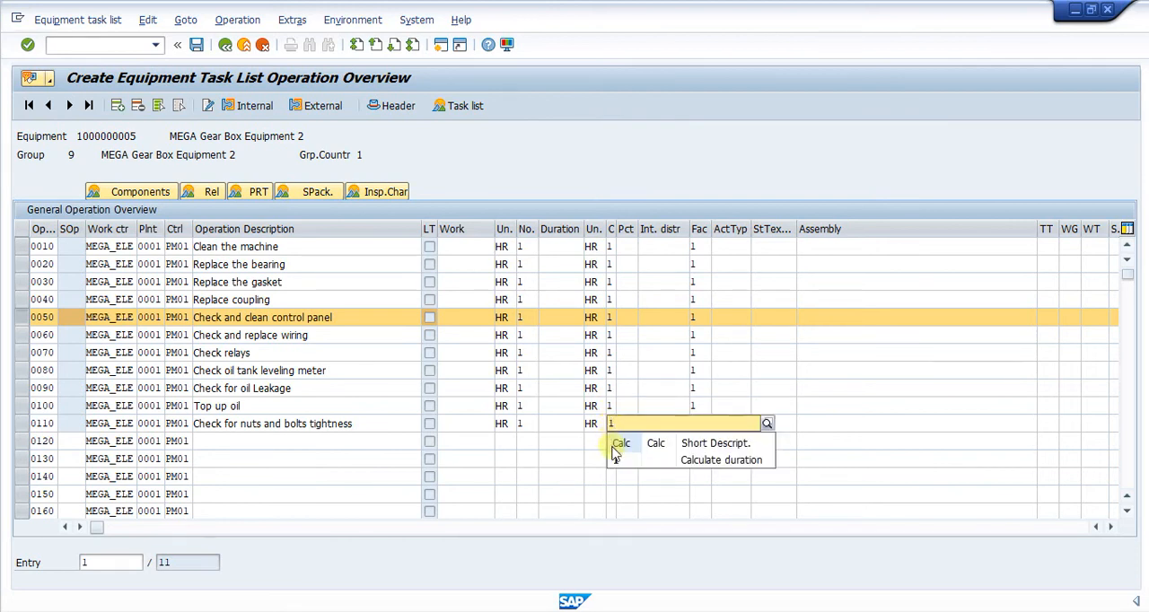
{"action": "left_click", "coordinate": [615, 456]}
{"action": "key", "text": "Return"}
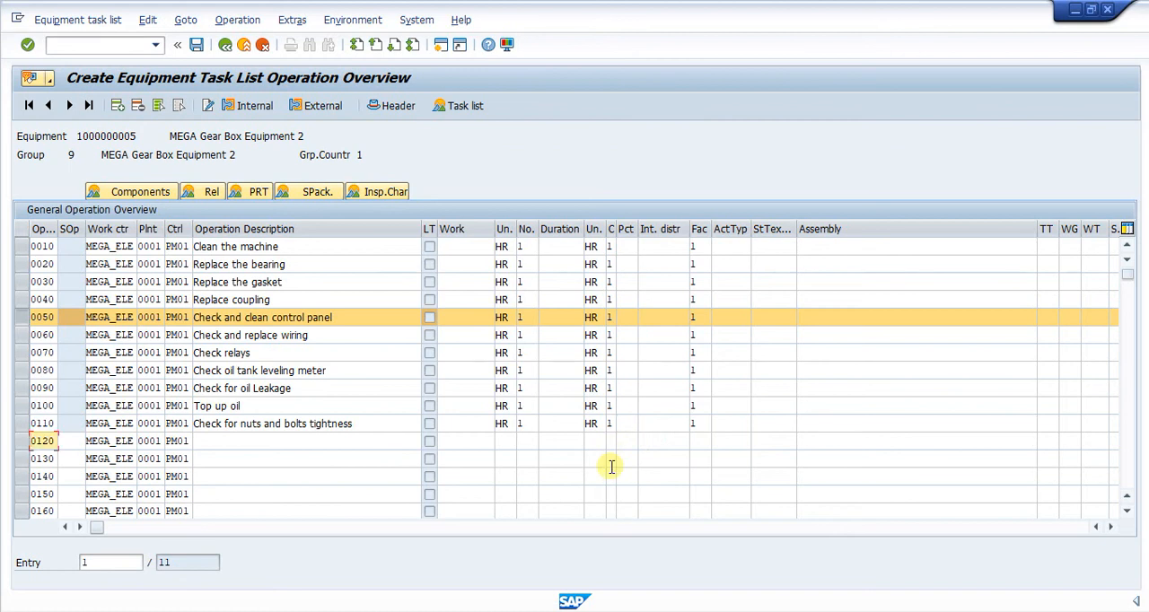
Set the work to 1 for each of the operations 0010 through 0110 and run the duration calculation
{"action": "left_click", "coordinate": [468, 248]}
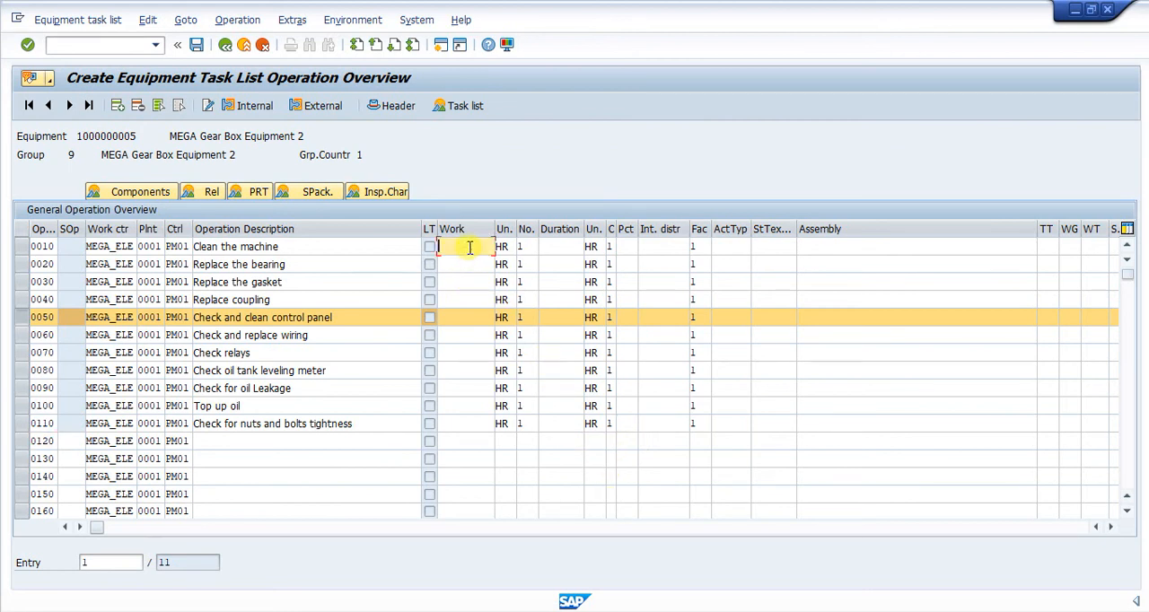
{"action": "type", "text": "1"}
{"action": "key", "text": "Down"}
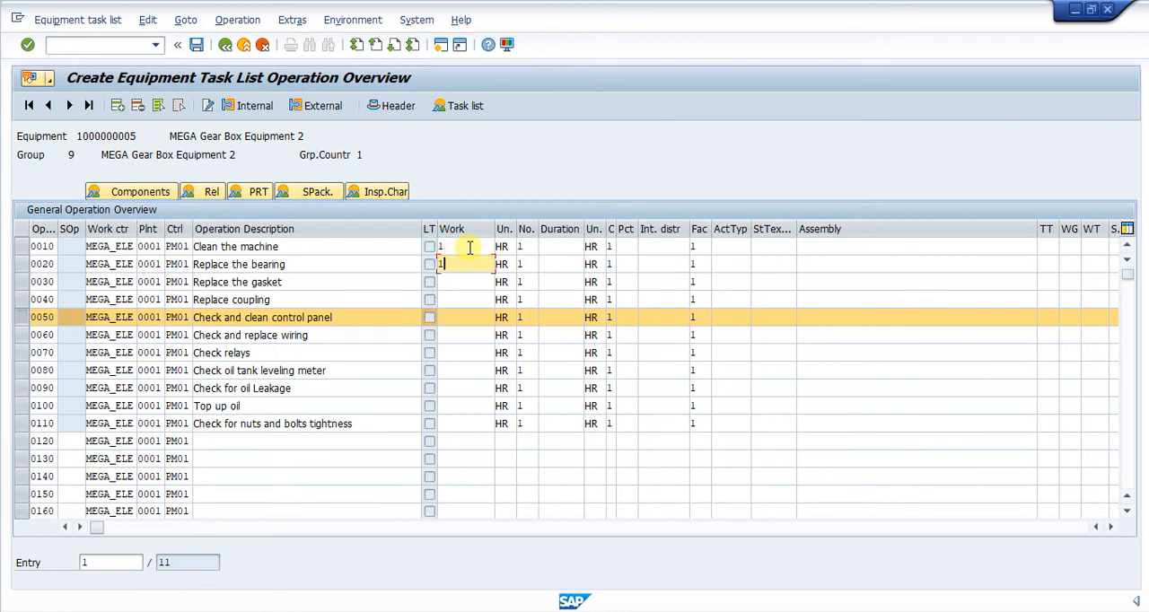
{"action": "key", "text": "Down"}
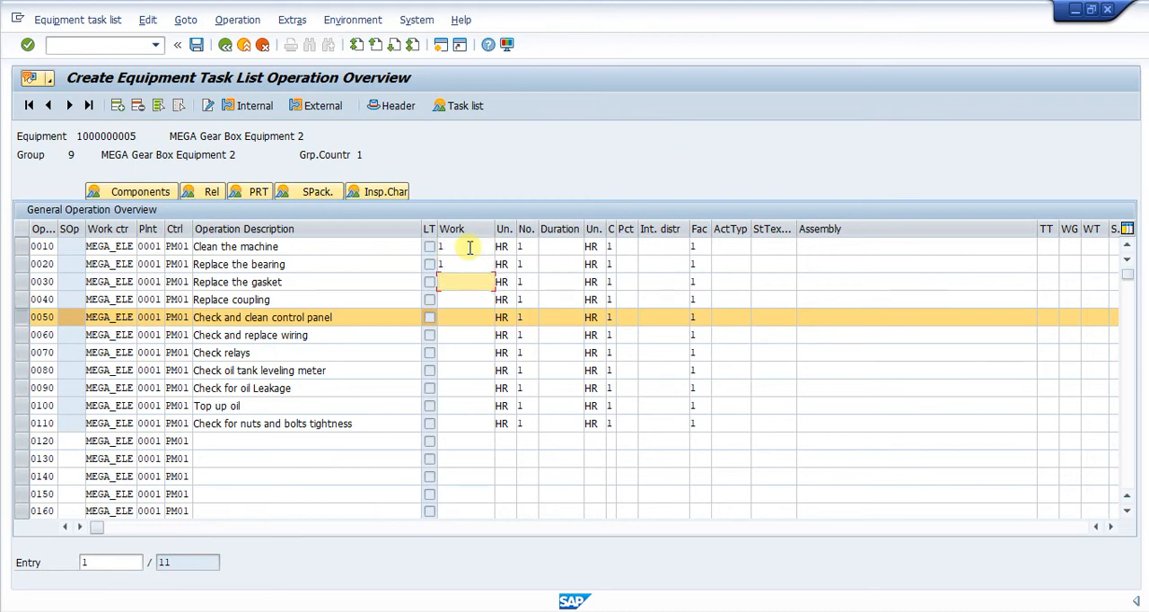
{"action": "type", "text": "1"}
{"action": "key", "text": "Down"}
{"action": "type", "text": "1"}
{"action": "key", "text": "Down"}
{"action": "type", "text": "1"}
{"action": "key", "text": "Down"}
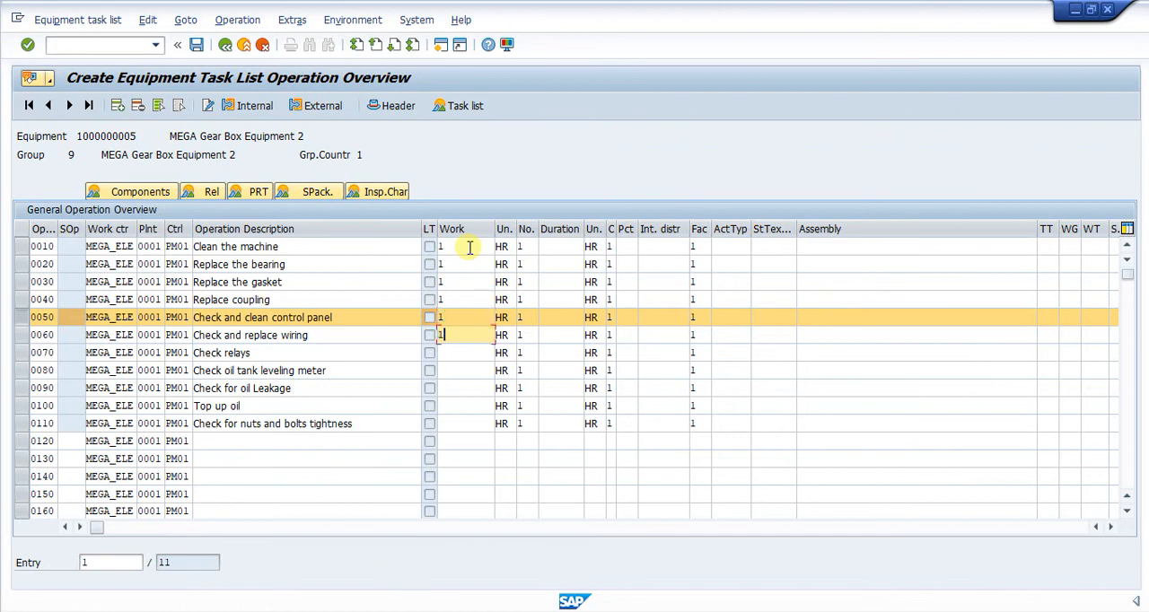
{"action": "key", "text": "1"}
{"action": "key", "text": "Down"}
{"action": "key", "text": "1"}
{"action": "key", "text": "Down"}
{"action": "key", "text": "1"}
{"action": "key", "text": "Down"}
{"action": "type", "text": "1"}
{"action": "key", "text": "Down"}
{"action": "type", "text": "1"}
{"action": "key", "text": "Down"}
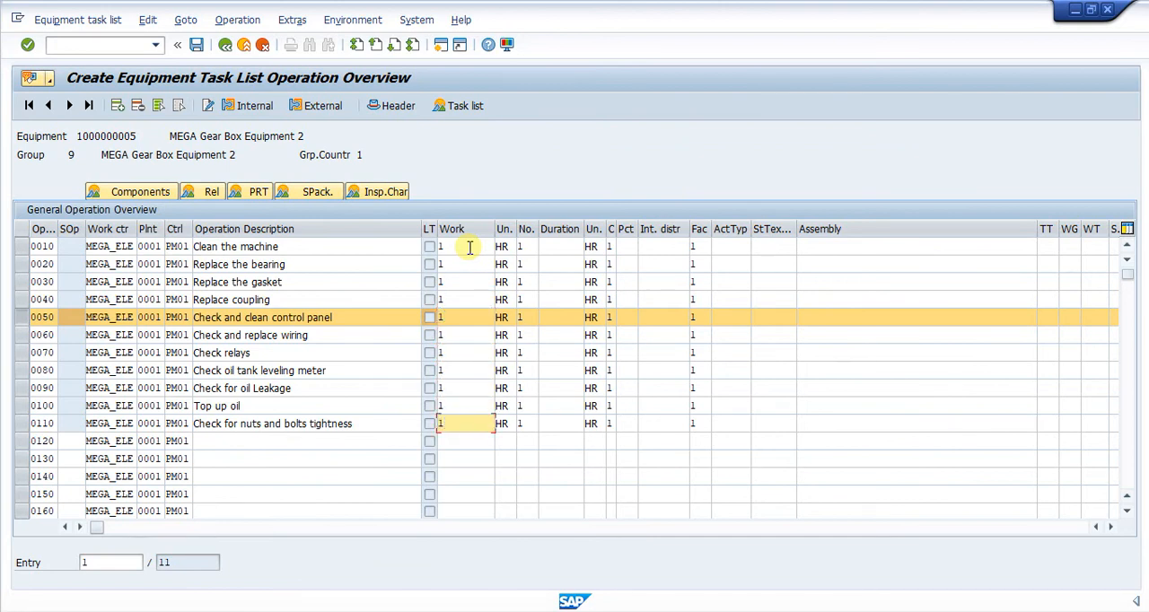
{"action": "key", "text": "Return"}
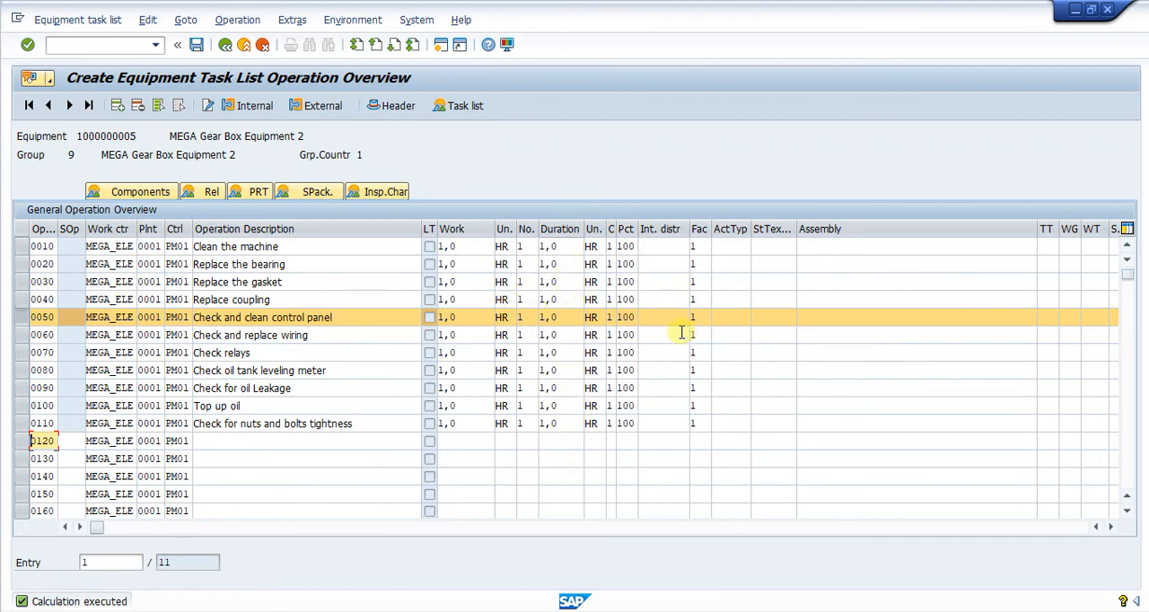
Save the equipment task list with its operations for MEGA Gear Box Equipment 2
{"action": "left_click", "coordinate": [329, 266]}
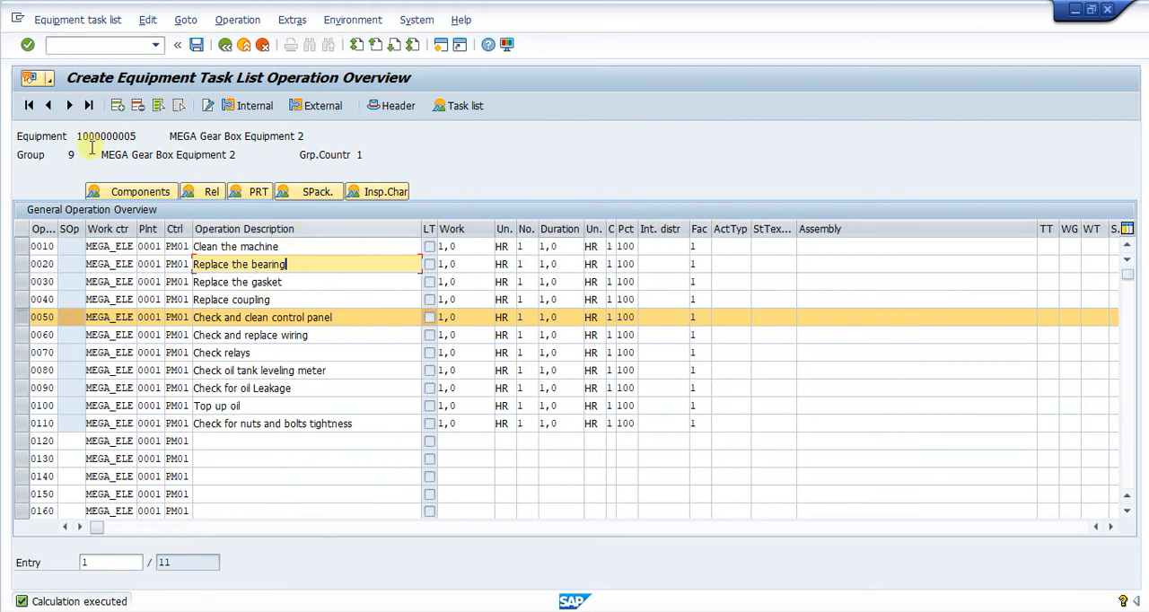
{"action": "left_click", "coordinate": [196, 44]}
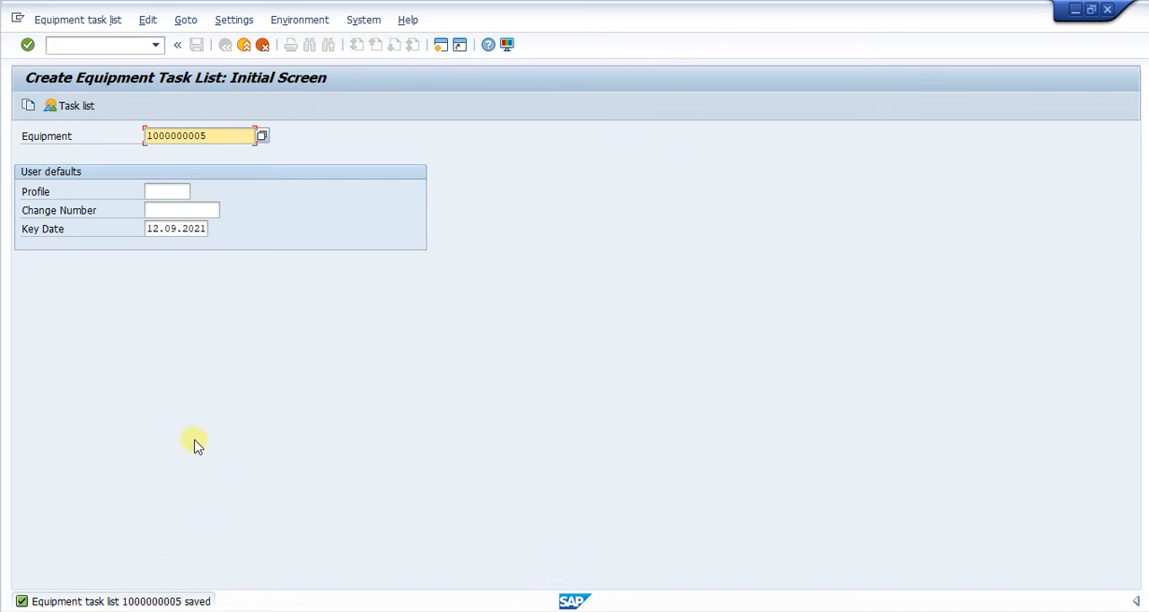
Reopen the saved task list of MEGA Gear Box Equipment 2 and review its header data and operations
{"action": "key", "text": "Return"}
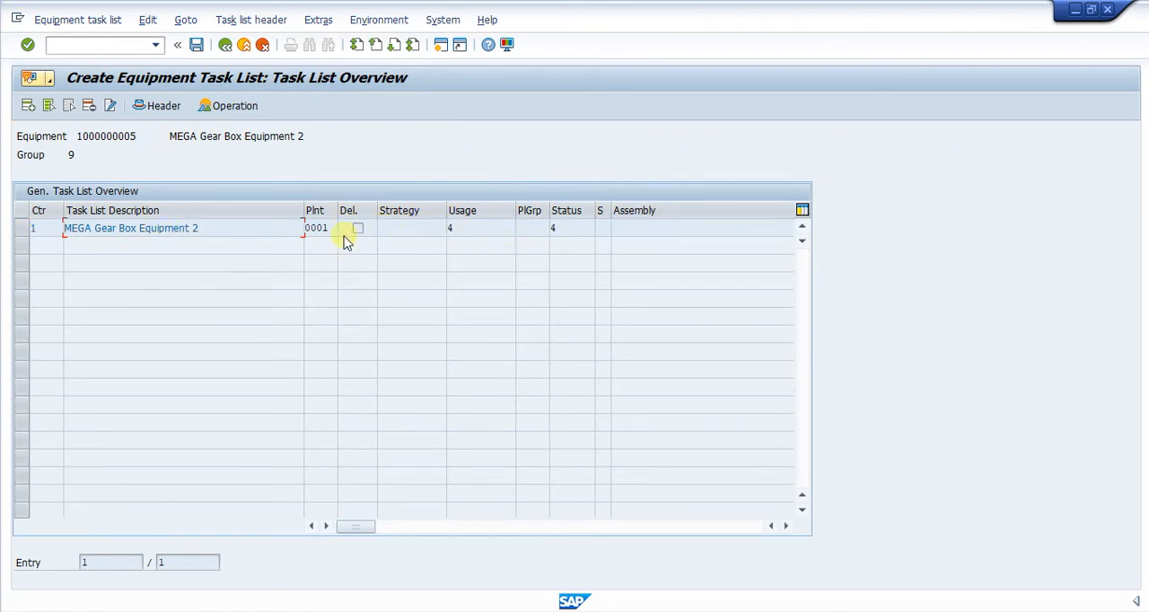
{"action": "left_click", "coordinate": [18, 230]}
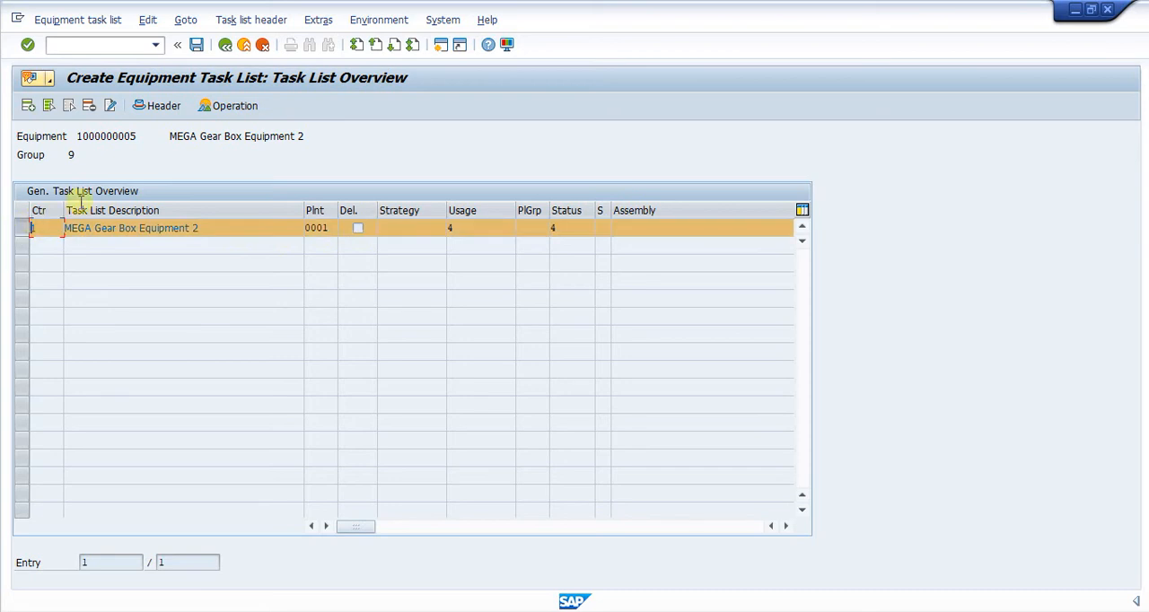
{"action": "left_click", "coordinate": [157, 106]}
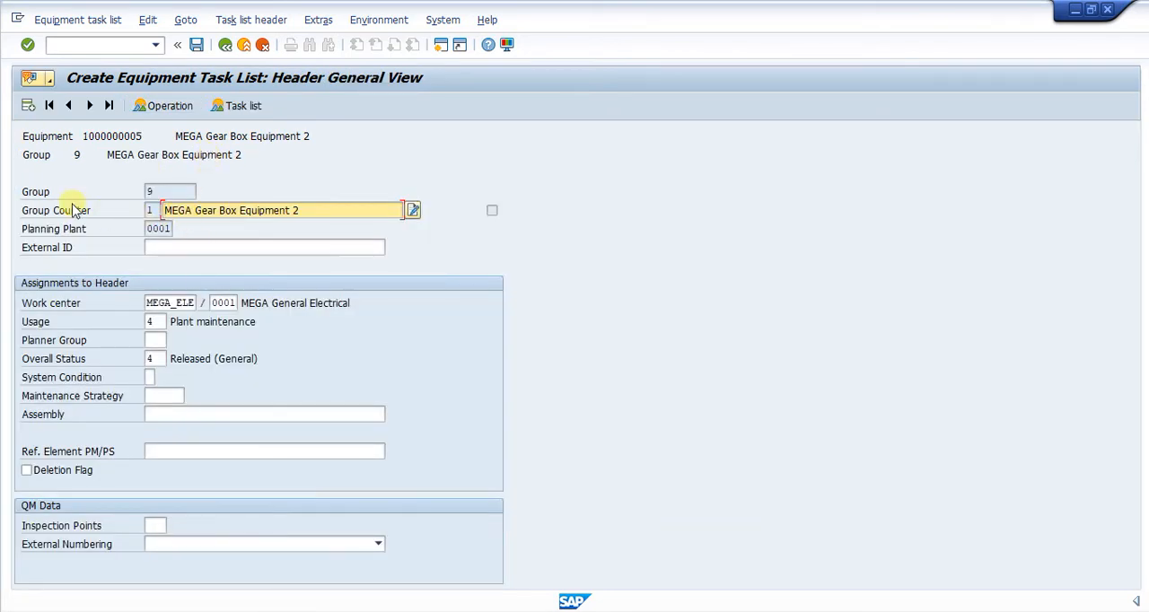
{"action": "left_click", "coordinate": [151, 211]}
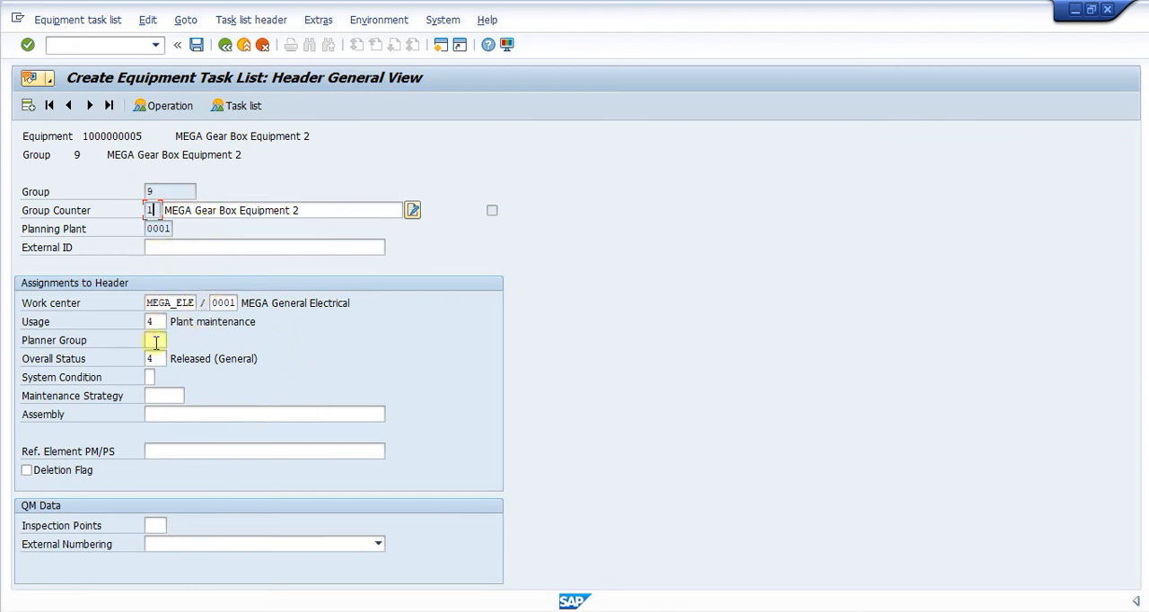
{"action": "left_click", "coordinate": [168, 107]}
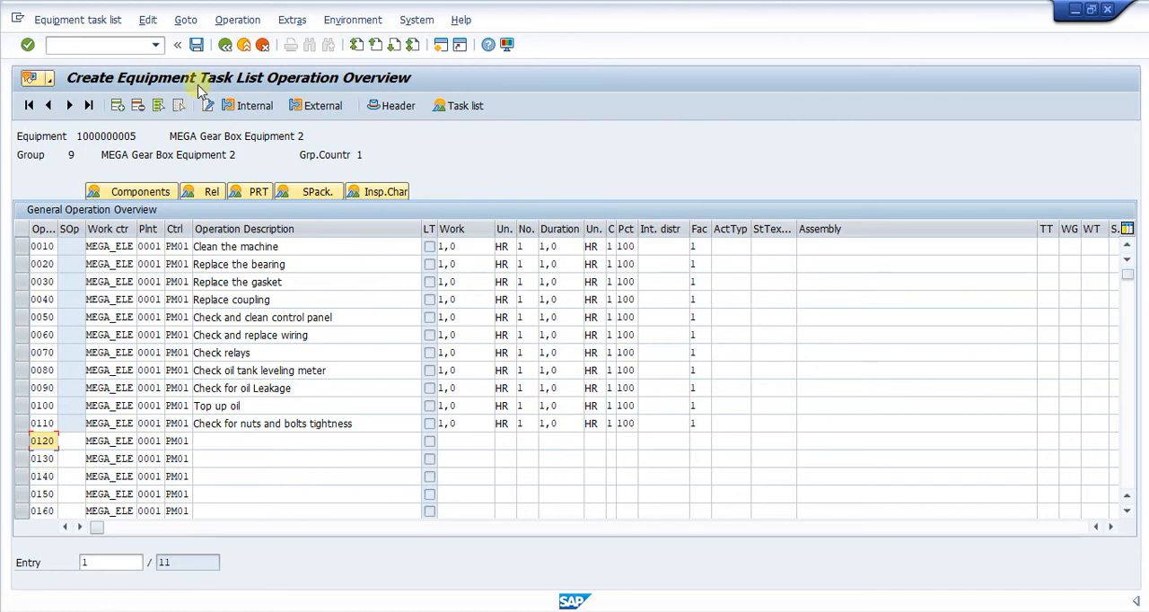
{"action": "left_click", "coordinate": [225, 45]}
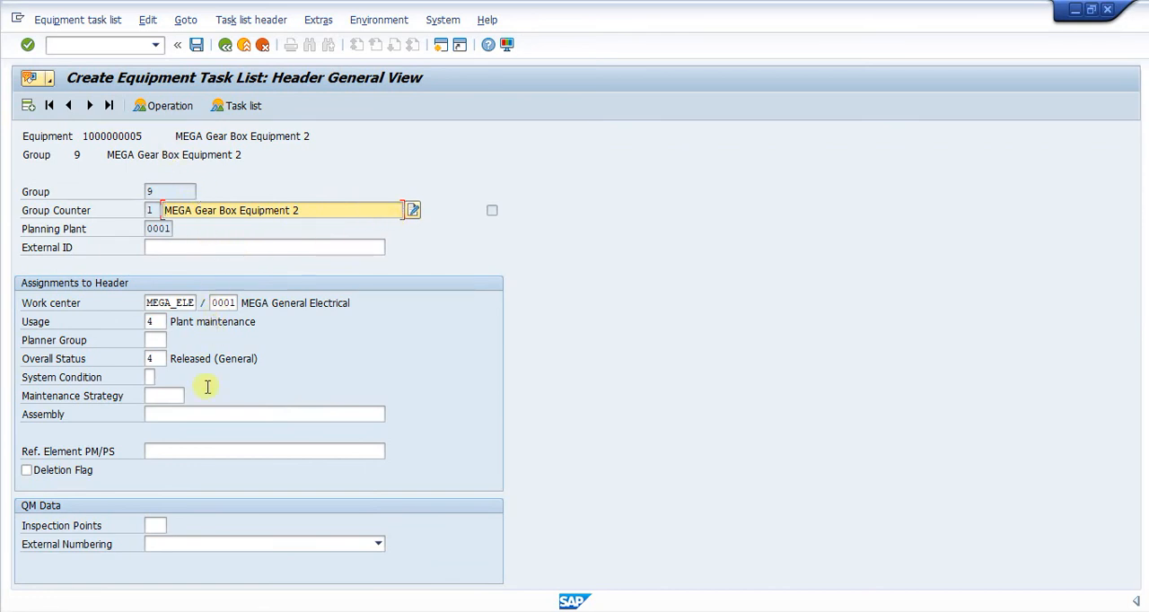
{"action": "left_click", "coordinate": [154, 321]}
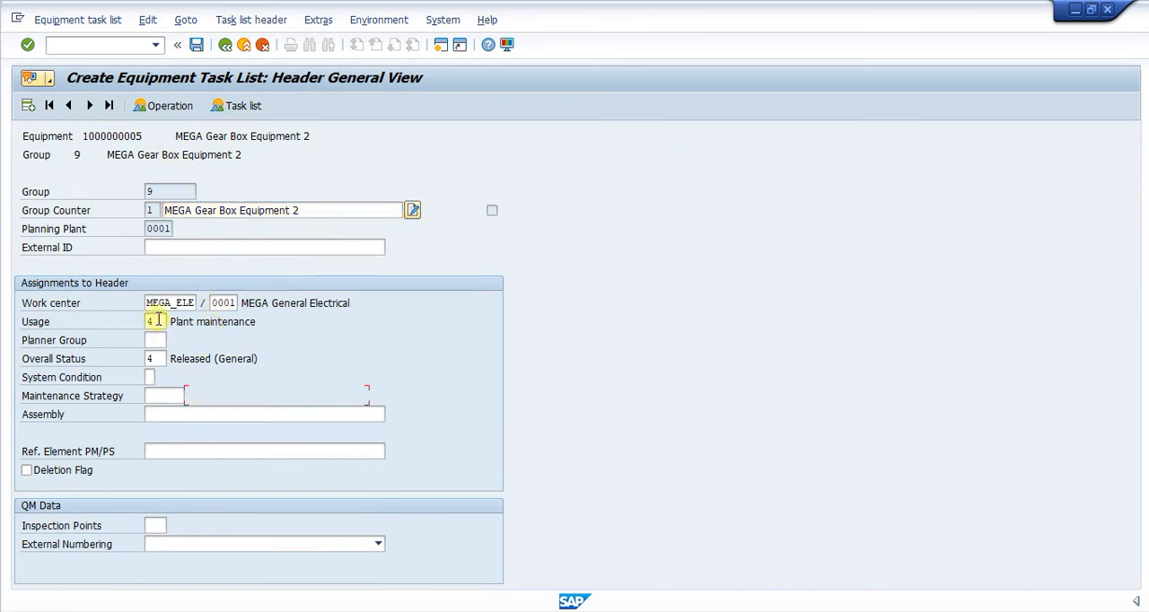
{"action": "left_click", "coordinate": [178, 452]}
{"action": "left_click", "coordinate": [225, 45]}
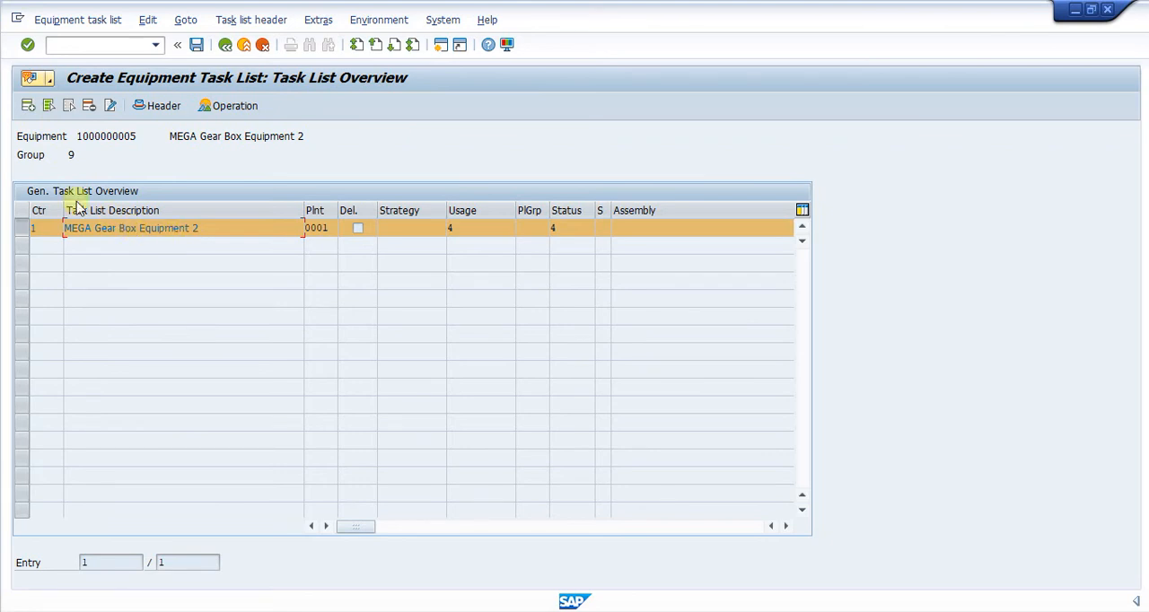
Add a second task list to the equipment's task list group and set its usage to 4 (Plant maintenance)
{"action": "left_click", "coordinate": [28, 106]}
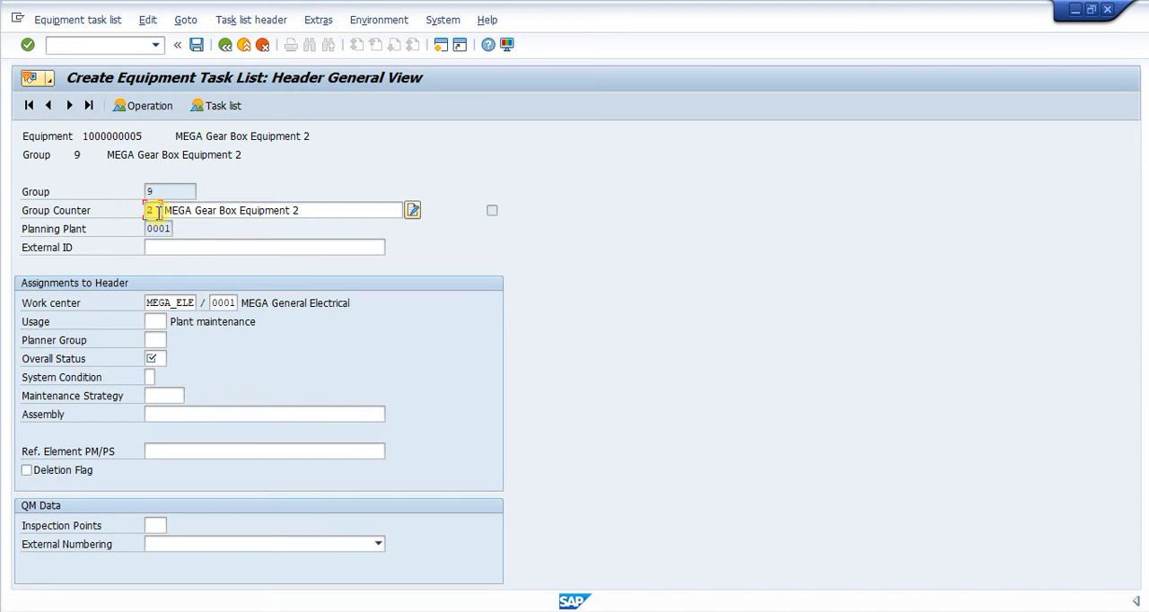
{"action": "left_click", "coordinate": [158, 321]}
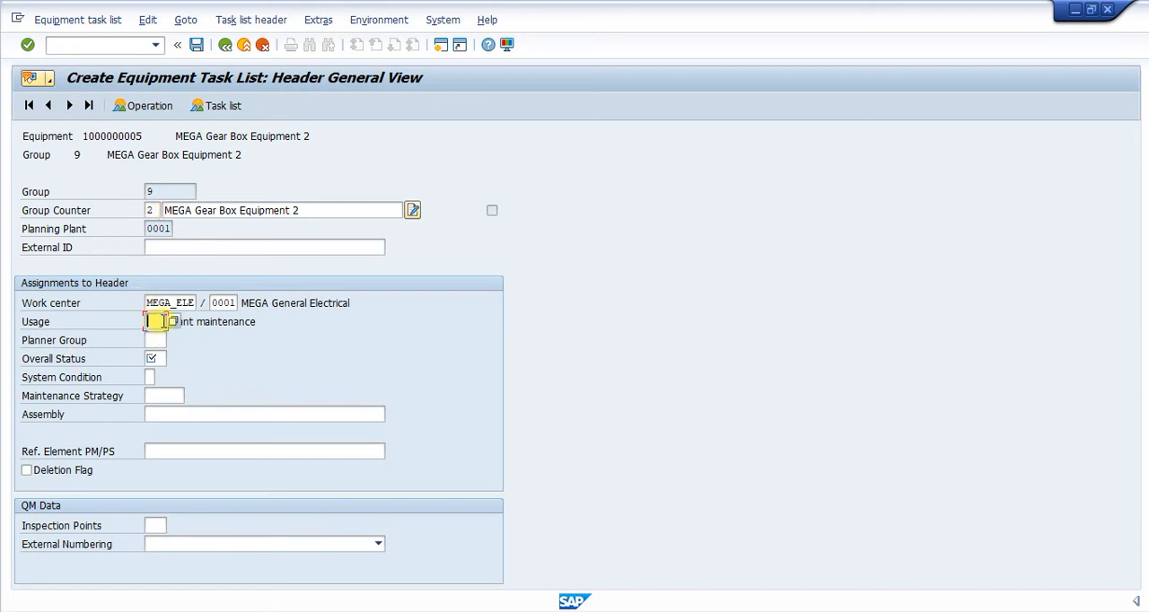
{"action": "left_click", "coordinate": [174, 323]}
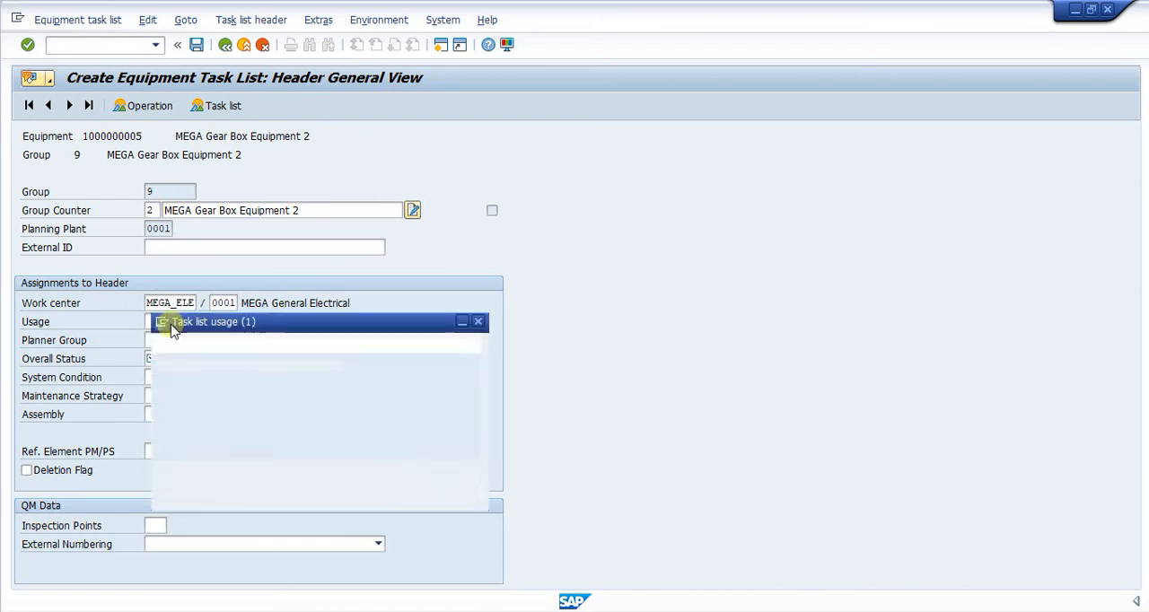
{"action": "double_click", "coordinate": [186, 319]}
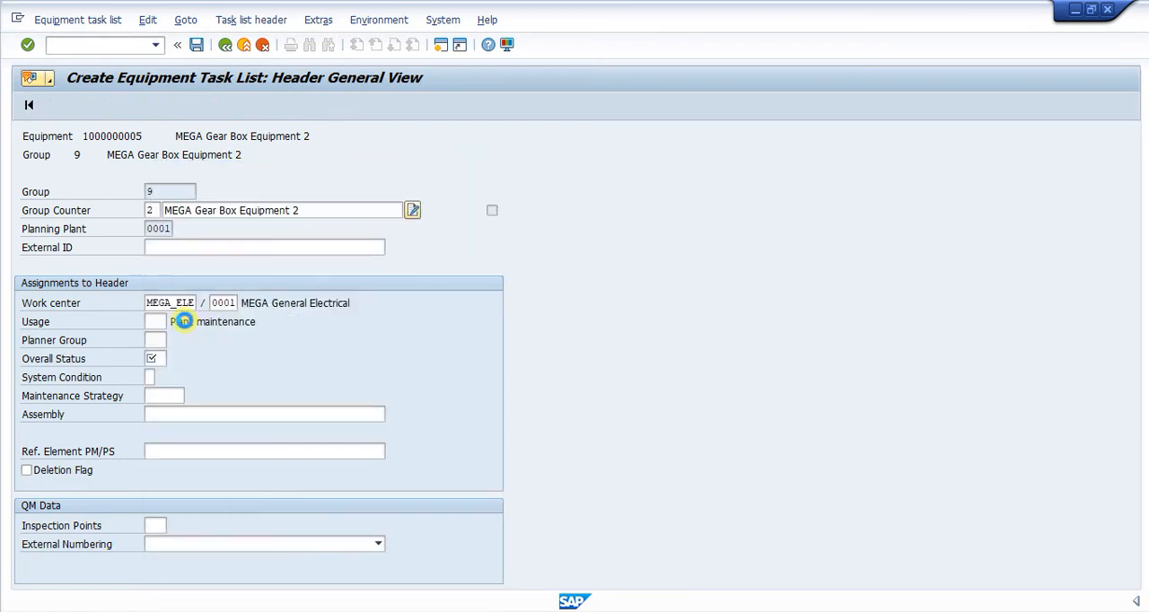
Set the new task list's overall status to 4 (Released (General)) and its description to MEGA Gear Box Equipment Step 2
{"action": "left_click", "coordinate": [157, 358]}
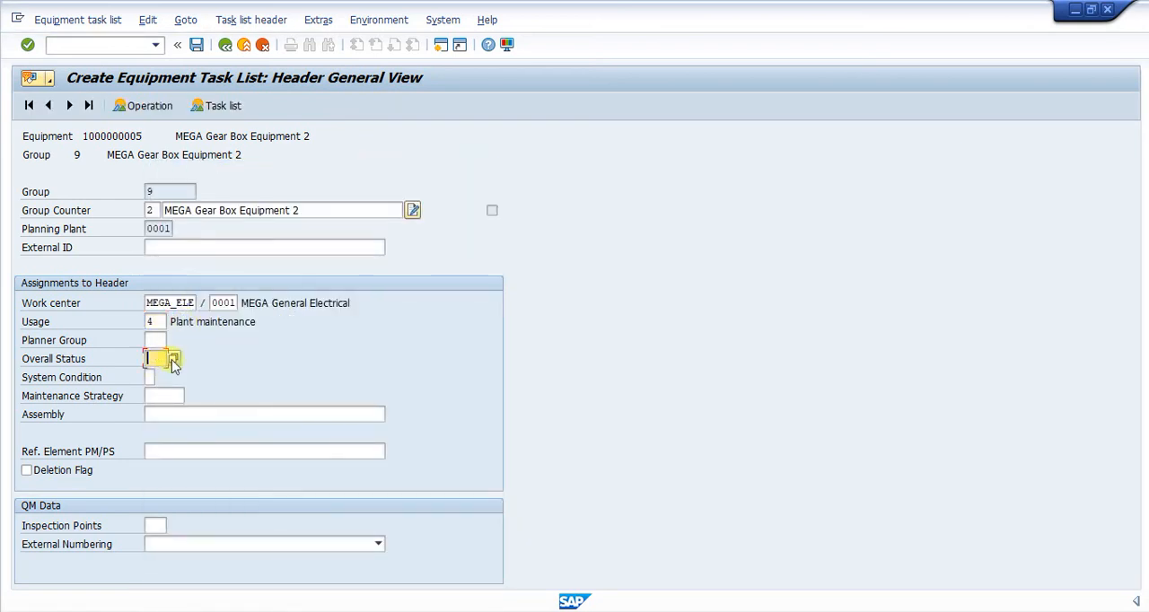
{"action": "left_click", "coordinate": [174, 360]}
{"action": "left_click", "coordinate": [183, 319]}
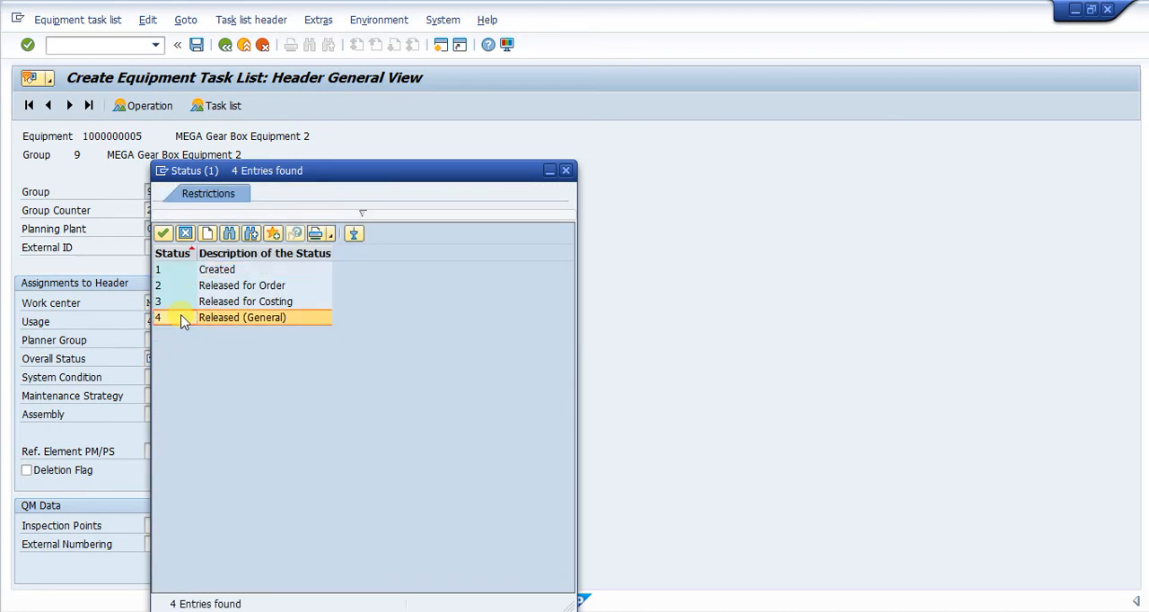
{"action": "double_click", "coordinate": [183, 320]}
{"action": "left_click", "coordinate": [311, 212]}
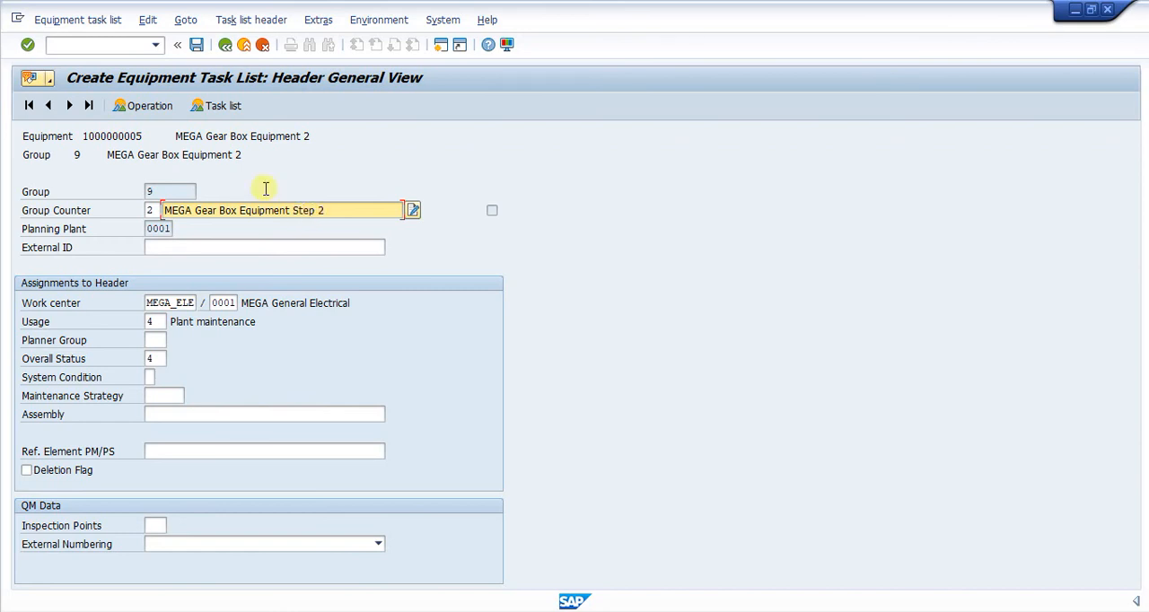
Open the new task list's operation overview and, in the Excel workbook TL Equipment DG.xlsx, copy the Painting of DG operations in H8:H13
{"action": "left_click", "coordinate": [163, 113]}
{"action": "left_click", "coordinate": [208, 249]}
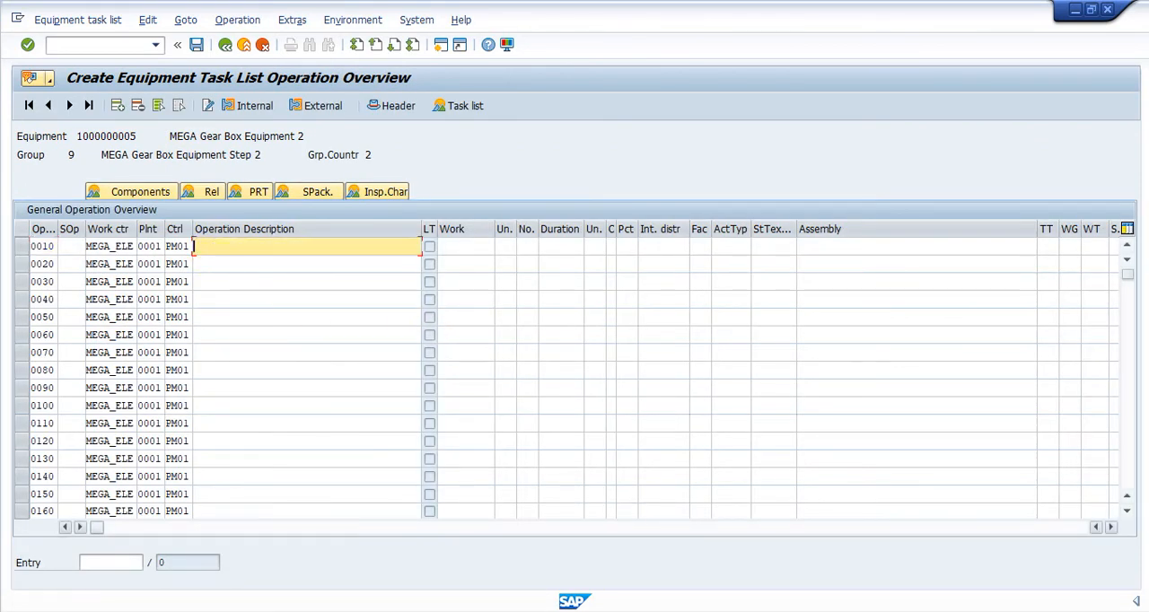
{"action": "key", "text": "alt+Tab"}
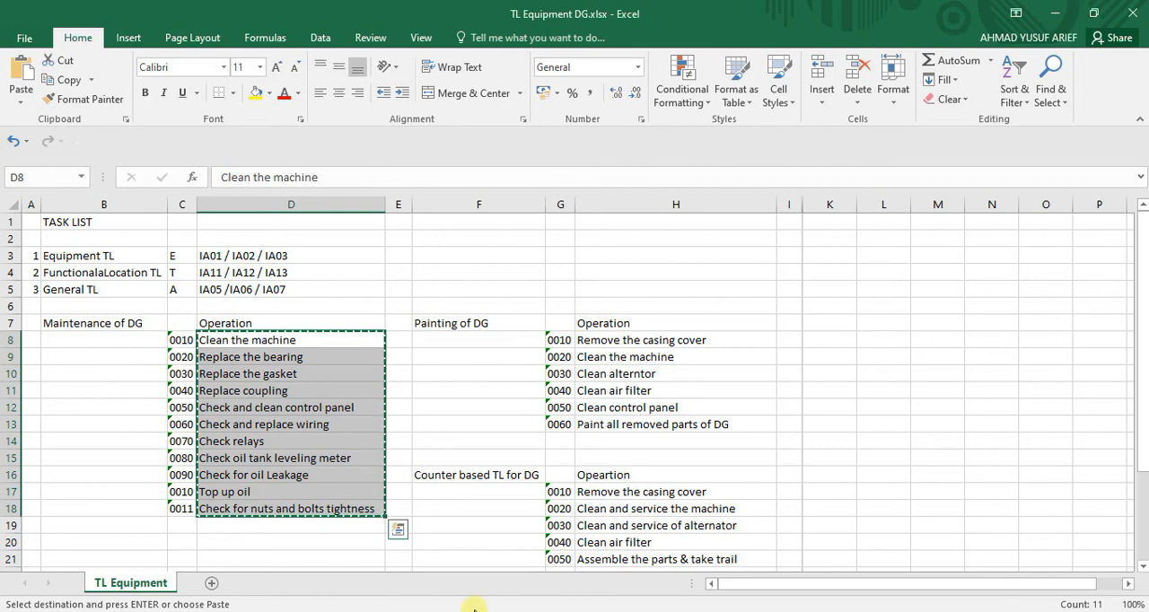
{"action": "left_click", "coordinate": [610, 357]}
{"action": "left_click_drag", "start_coordinate": [611, 342], "coordinate": [611, 425]}
{"action": "key", "text": "ctrl+c"}
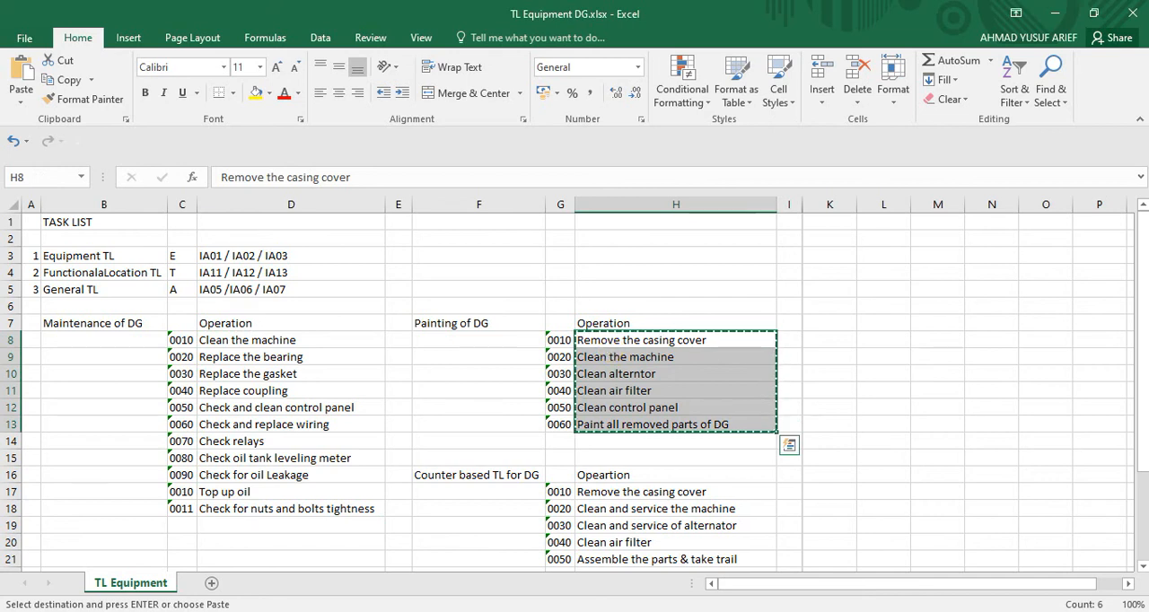
Switch back to SAP and paste the copied texts as the operation descriptions starting at operation 0010
{"action": "left_click", "coordinate": [808, 611]}
{"action": "left_click", "coordinate": [802, 567]}
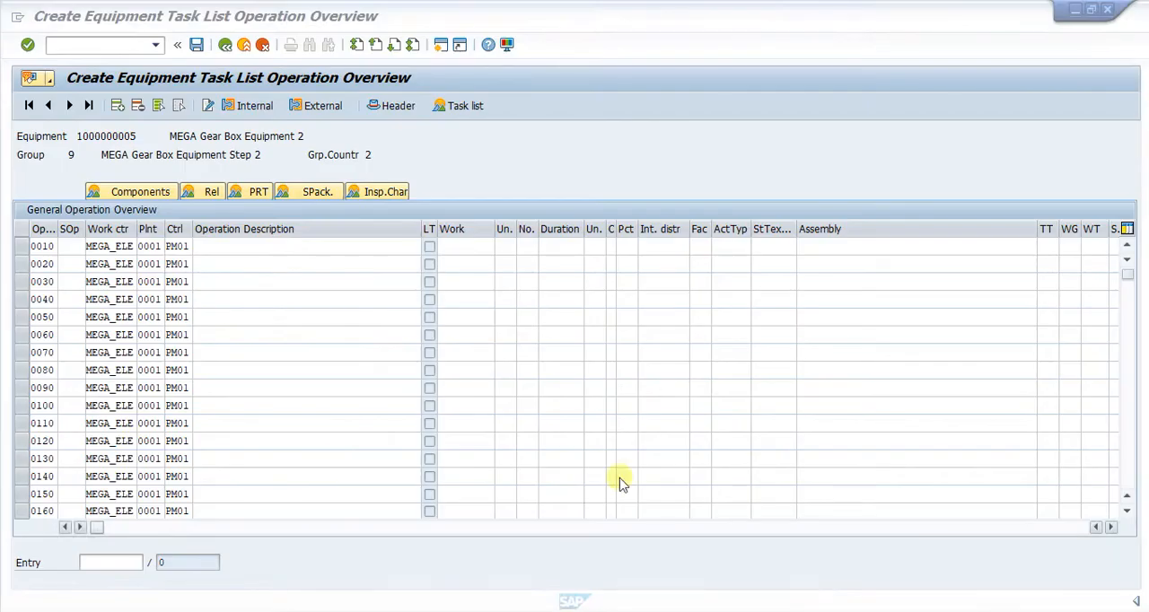
{"action": "key", "text": "ctrl+v"}
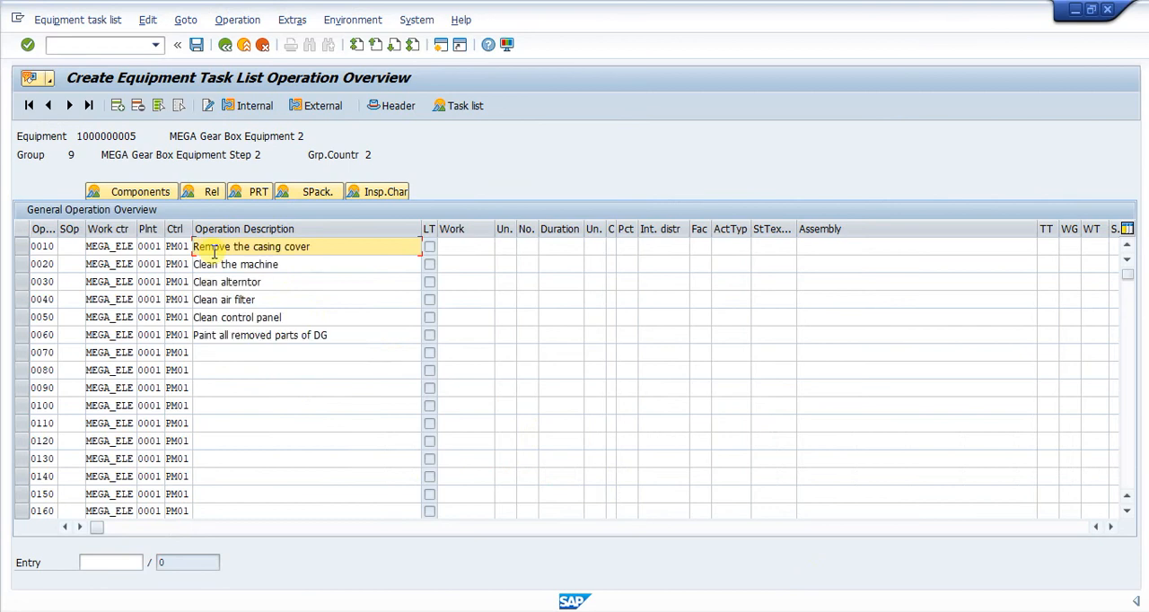
Set the work to 1 for each of the operations 0010 through 0060
{"action": "left_click", "coordinate": [455, 242]}
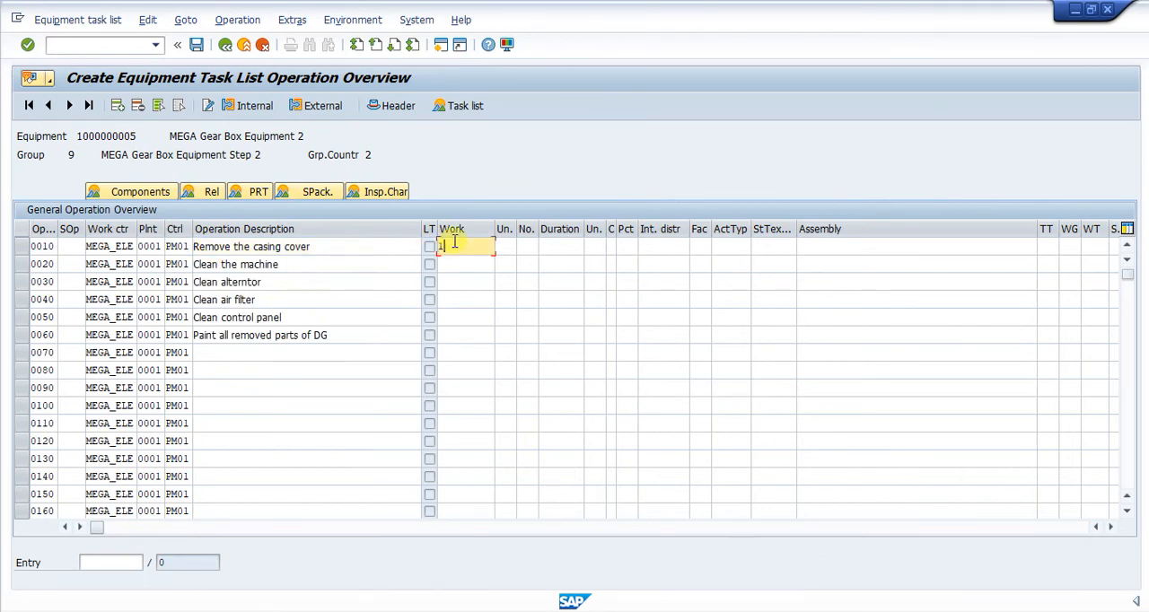
{"action": "type", "text": "1"}
{"action": "left_click", "coordinate": [453, 267]}
{"action": "type", "text": "1"}
{"action": "key", "text": "Down"}
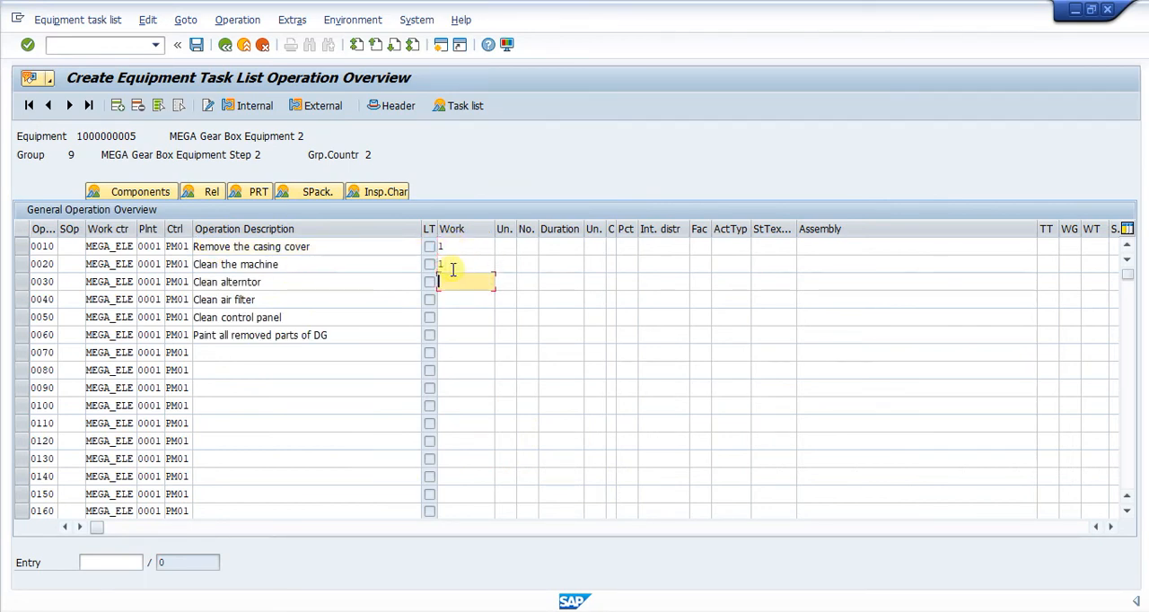
{"action": "type", "text": "1"}
{"action": "key", "text": "Down"}
{"action": "type", "text": "1"}
{"action": "key", "text": "Down"}
{"action": "type", "text": "1"}
{"action": "key", "text": "Down"}
{"action": "type", "text": "1"}
{"action": "key", "text": "Up"}
{"action": "key", "text": "Up"}
{"action": "key", "text": "Up"}
{"action": "key", "text": "Up"}
{"action": "key", "text": "Up"}
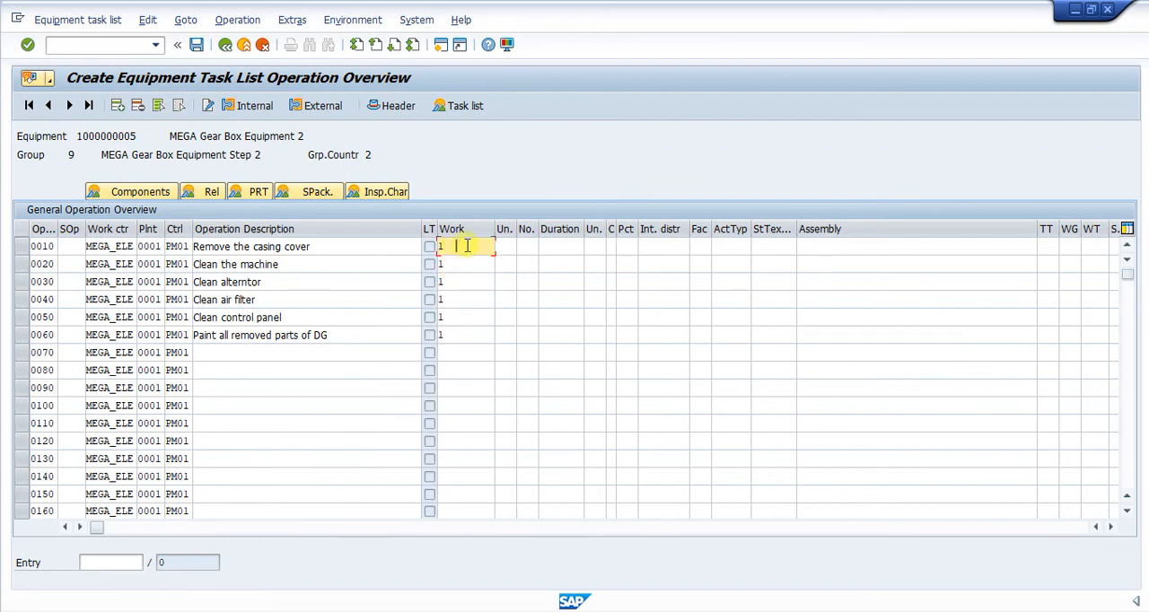
Set the work unit to HR for each of the operations 0010 through 0060
{"action": "left_click", "coordinate": [505, 246]}
{"action": "type", "text": "hr"}
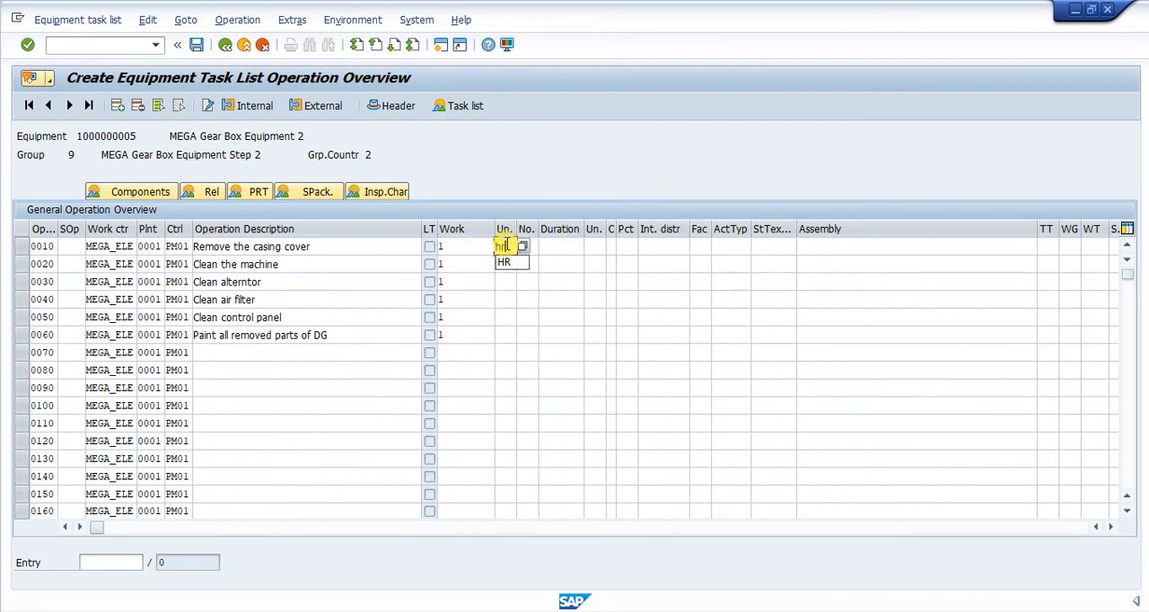
{"action": "key", "text": "Down"}
{"action": "type", "text": "s"}
{"action": "key", "text": "BackSpace"}
{"action": "left_click", "coordinate": [507, 264]}
{"action": "left_click", "coordinate": [505, 265]}
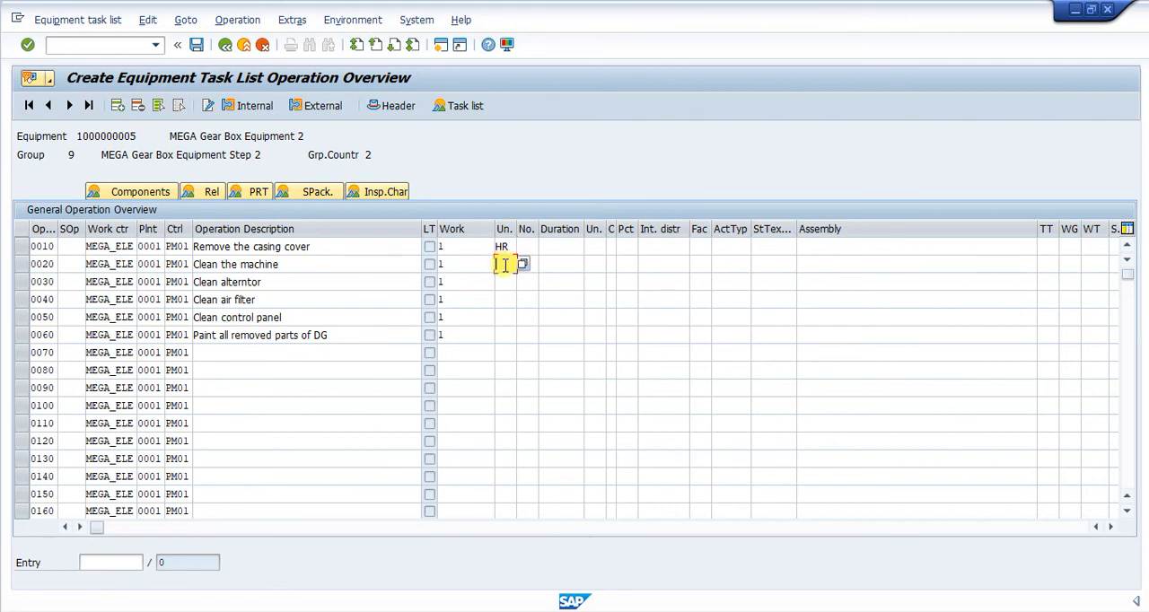
{"action": "type", "text": "hr"}
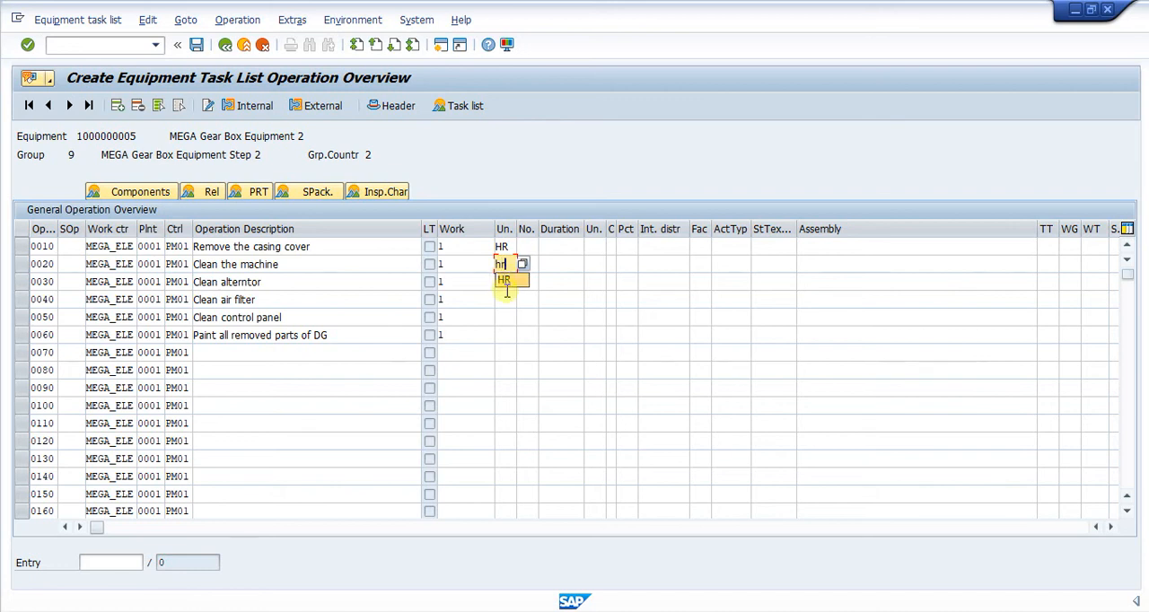
{"action": "left_click", "coordinate": [507, 282]}
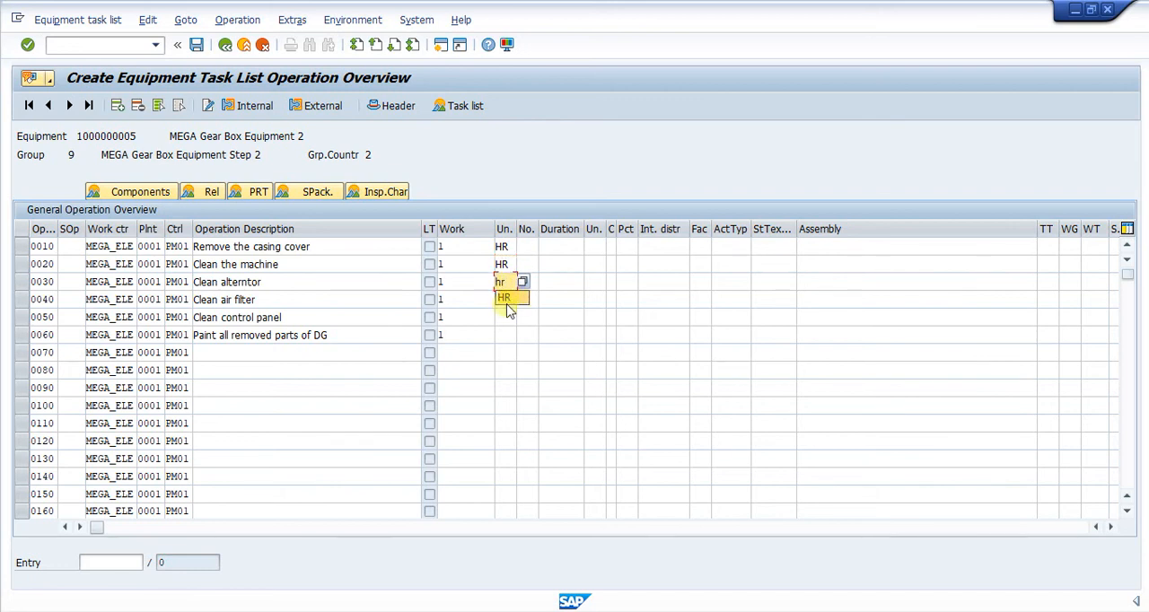
{"action": "left_click", "coordinate": [507, 299]}
{"action": "left_click", "coordinate": [507, 300]}
{"action": "type", "text": "hr"}
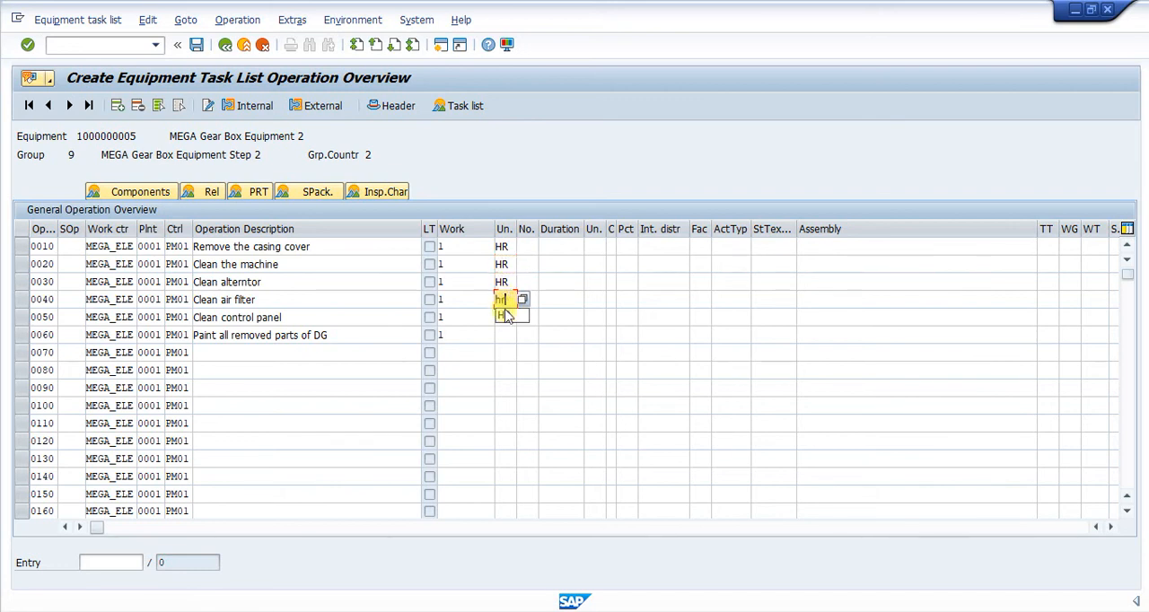
{"action": "left_click", "coordinate": [505, 316]}
{"action": "left_click", "coordinate": [507, 316]}
{"action": "type", "text": "hr"}
{"action": "left_click", "coordinate": [505, 334]}
{"action": "left_click", "coordinate": [507, 334]}
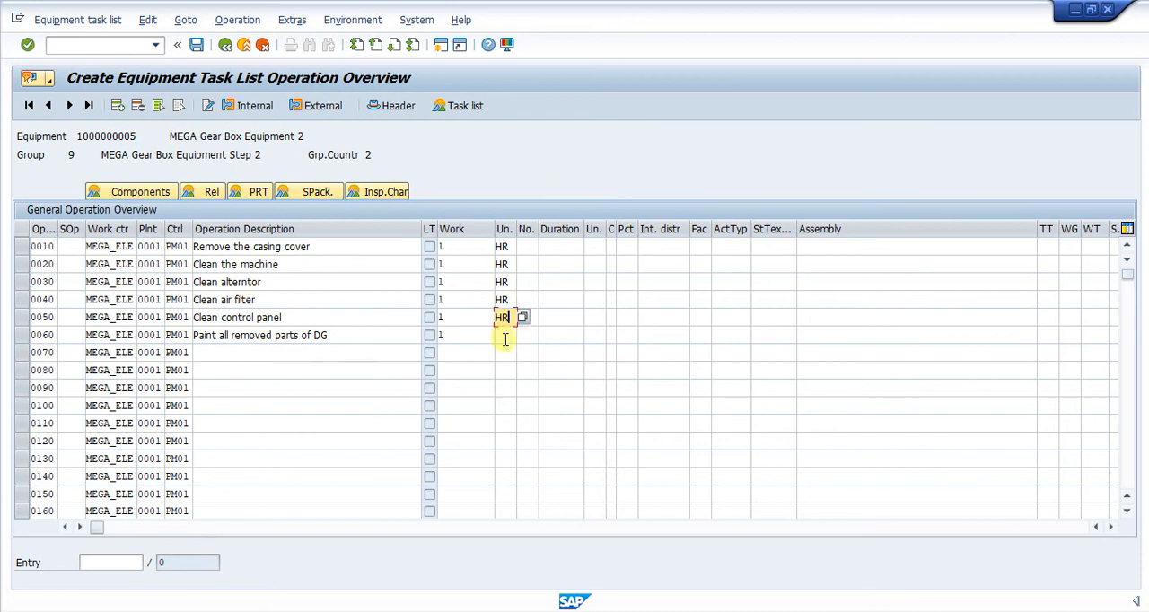
{"action": "type", "text": "hr"}
Set the number (No.) of operations 0010 through 0060 to 1, 2, 3, 1, 1 and 1 respectively
{"action": "left_click", "coordinate": [530, 247]}
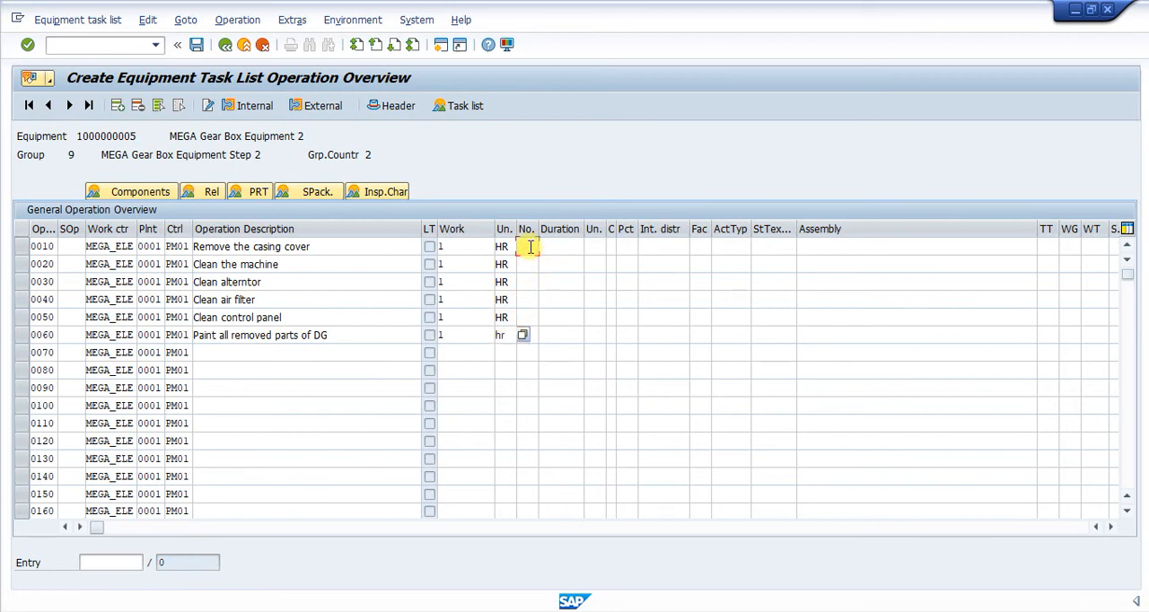
{"action": "type", "text": "1"}
{"action": "left_click", "coordinate": [525, 264]}
{"action": "type", "text": "2"}
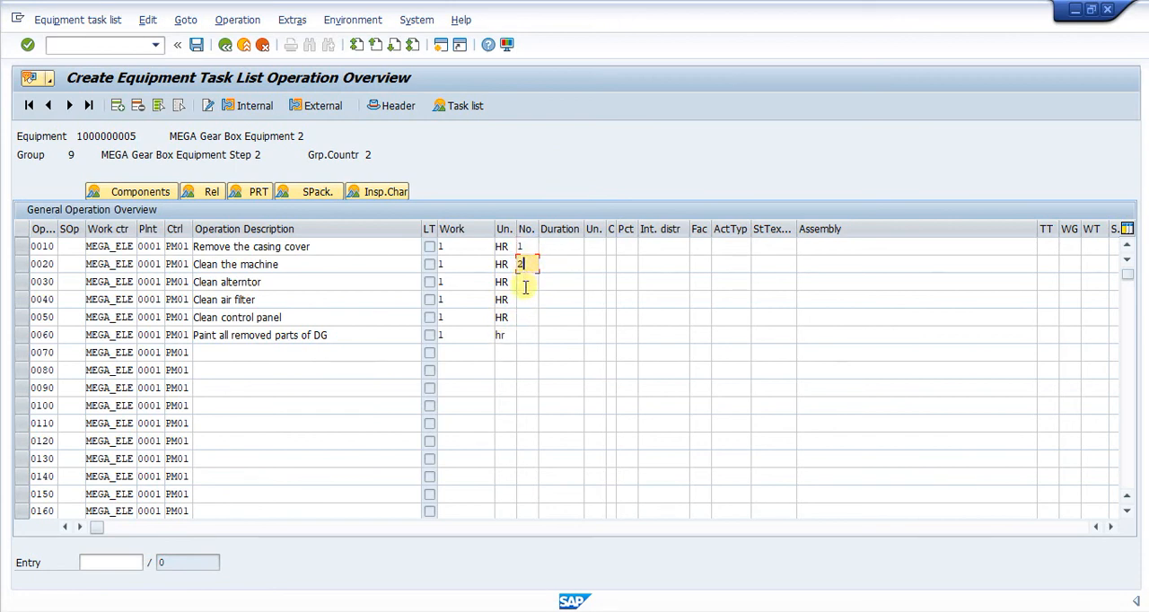
{"action": "left_click", "coordinate": [524, 282]}
{"action": "type", "text": "31"}
{"action": "left_click", "coordinate": [527, 302]}
{"action": "type", "text": "1"}
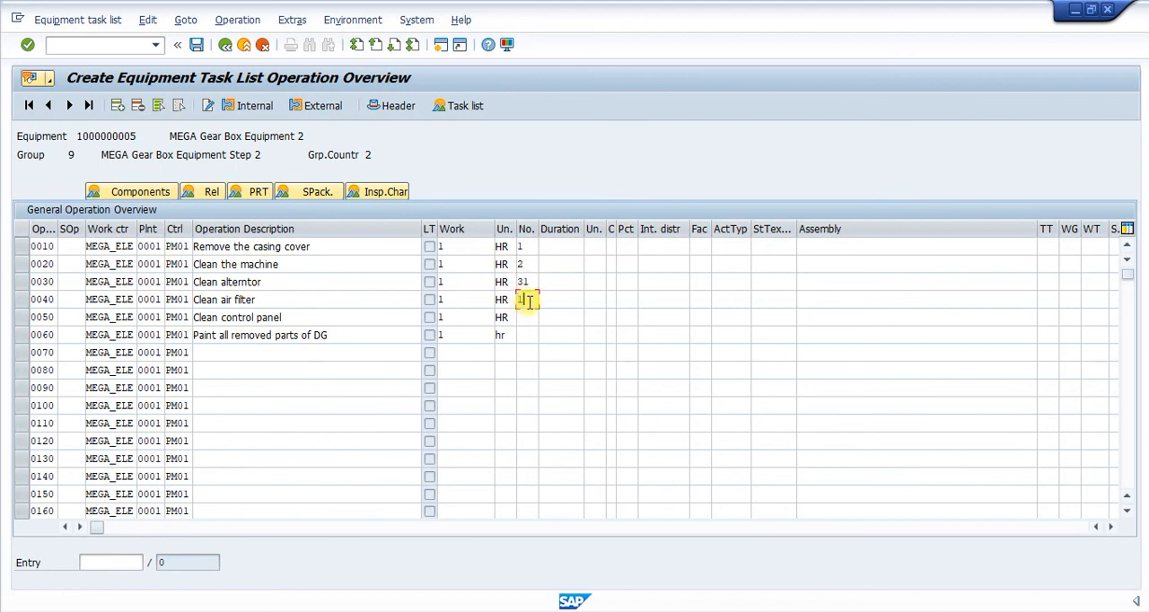
{"action": "left_click", "coordinate": [526, 282]}
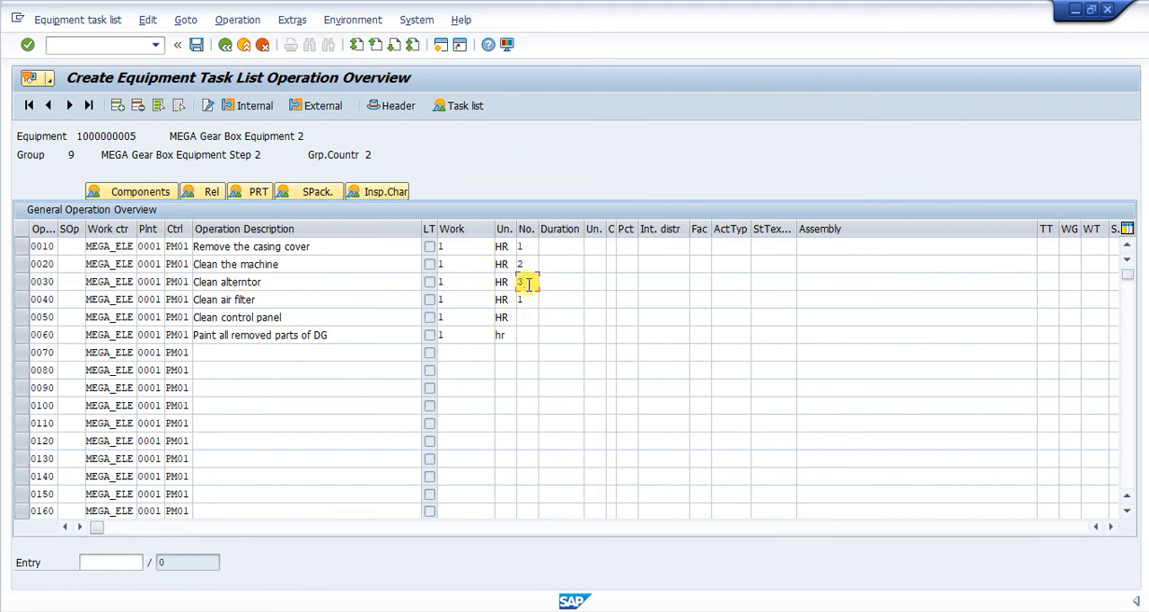
{"action": "left_click", "coordinate": [527, 316]}
{"action": "type", "text": "1"}
{"action": "left_click", "coordinate": [527, 334]}
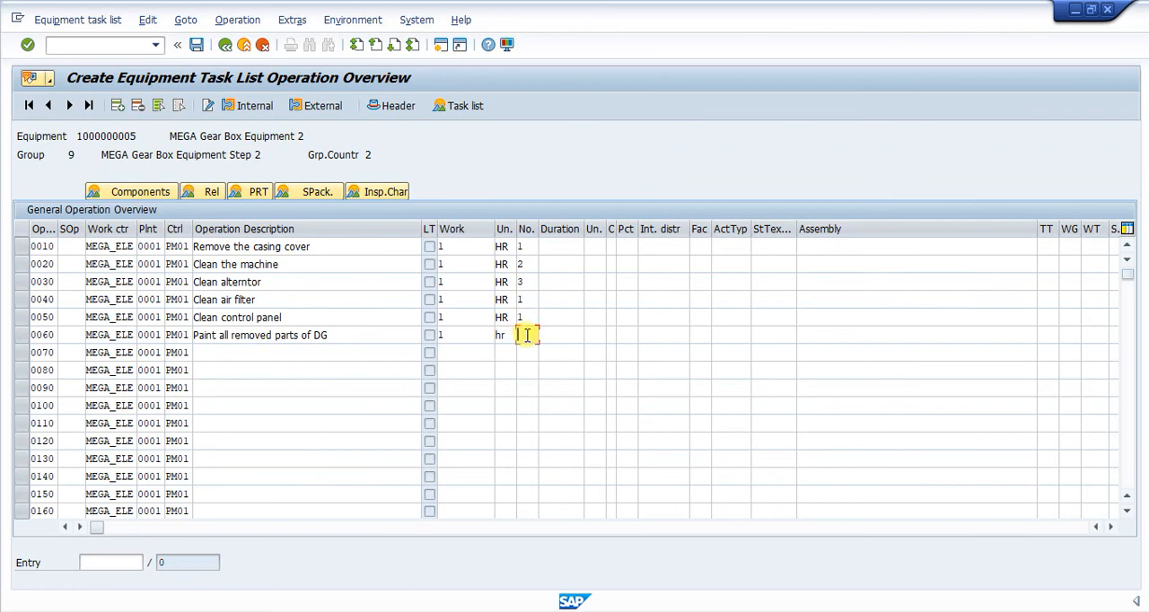
{"action": "type", "text": "1"}
Set the calculation key to 1 (Calculate duration) for each of the operations 0010 through 0060
{"action": "left_click", "coordinate": [611, 246]}
{"action": "key", "text": "F4"}
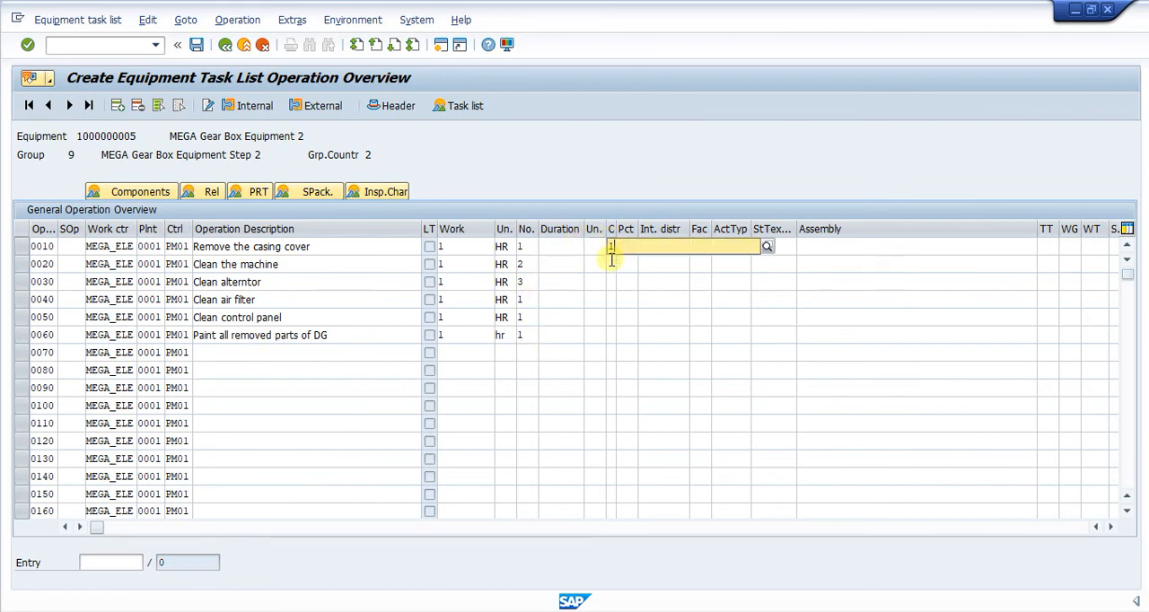
{"action": "left_click", "coordinate": [616, 284]}
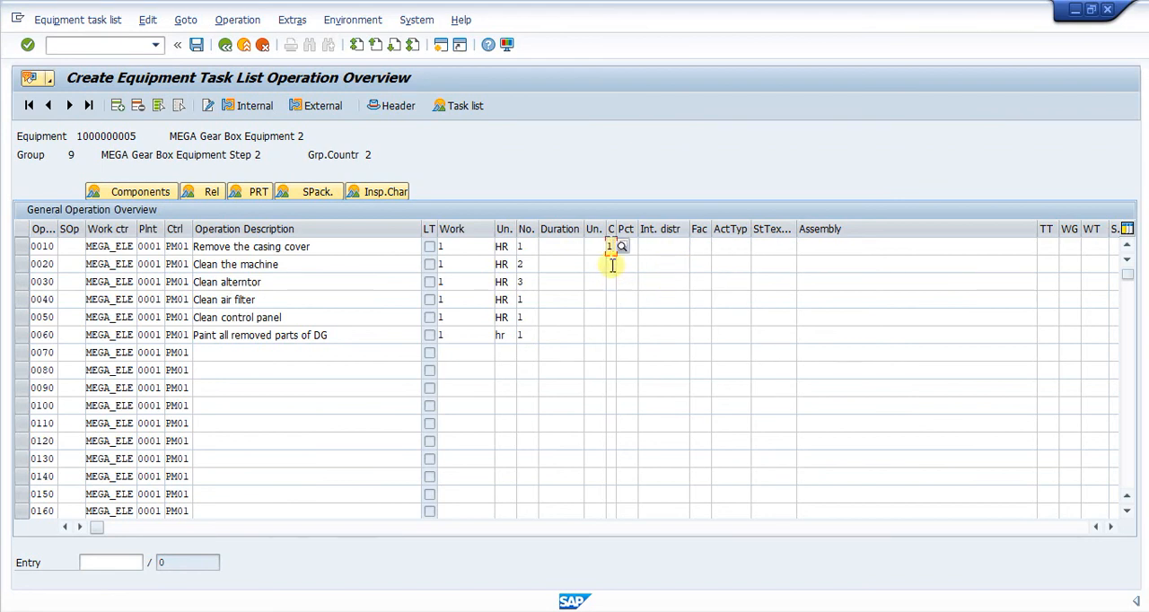
{"action": "left_click", "coordinate": [612, 263]}
{"action": "type", "text": "1"}
{"action": "key", "text": "F4"}
{"action": "left_click", "coordinate": [608, 296]}
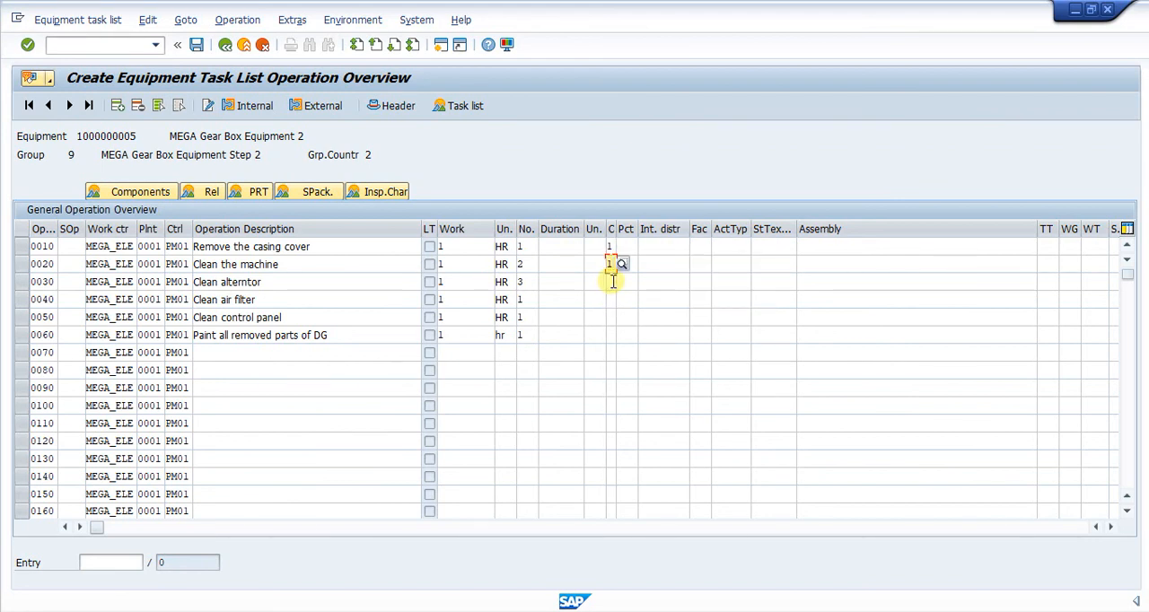
{"action": "left_click", "coordinate": [613, 281]}
{"action": "type", "text": "1"}
{"action": "key", "text": "F4"}
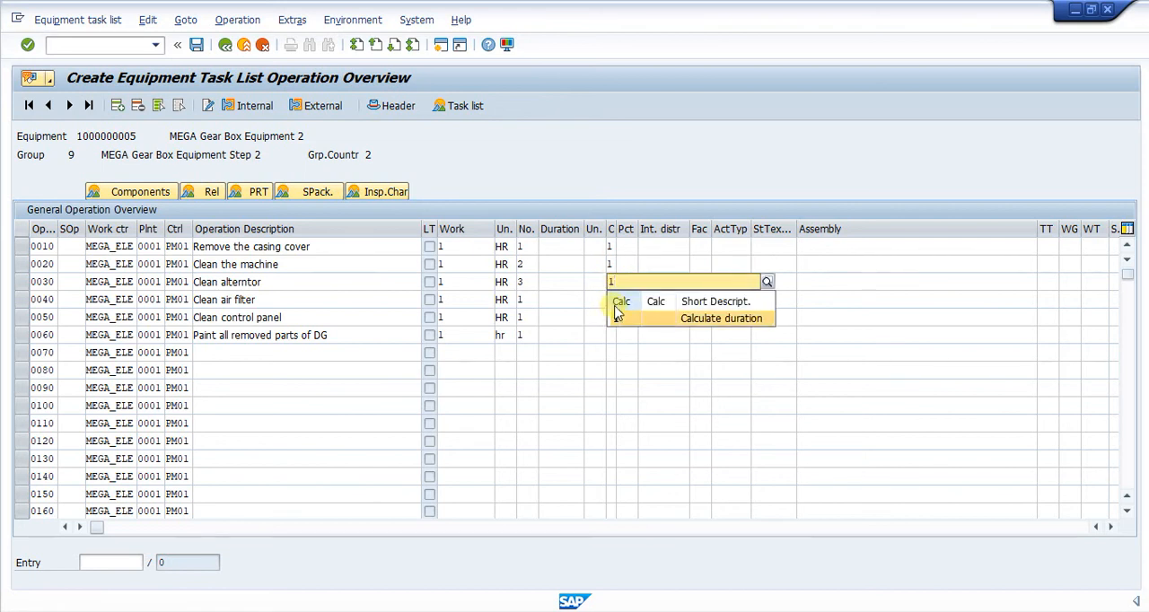
{"action": "left_click", "coordinate": [613, 311]}
{"action": "left_click", "coordinate": [610, 303]}
{"action": "type", "text": "1"}
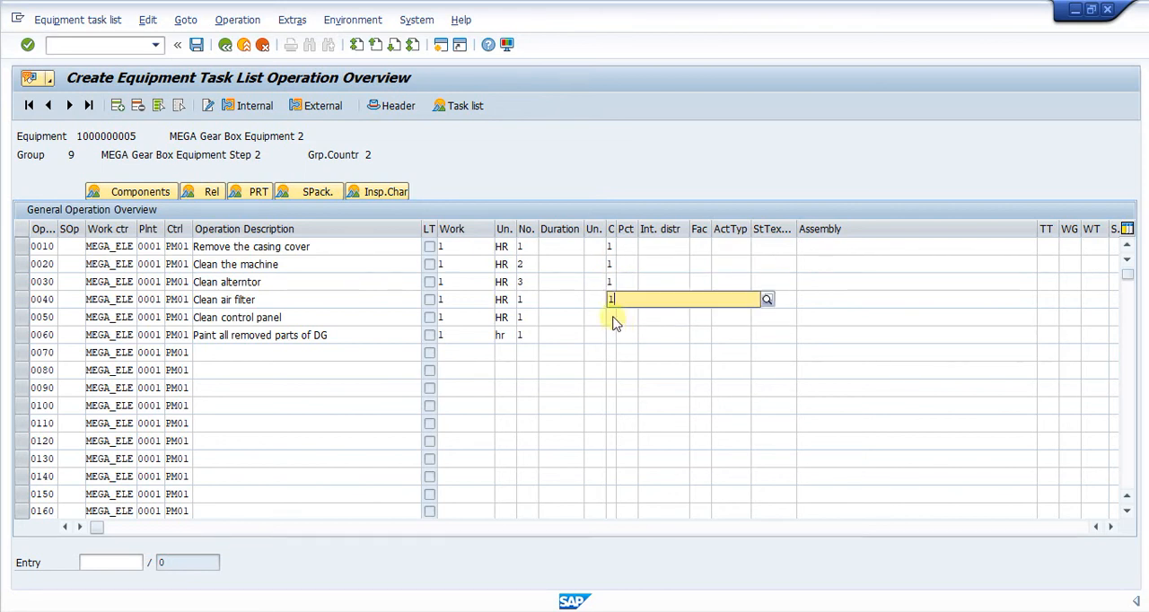
{"action": "key", "text": "F4"}
{"action": "left_click", "coordinate": [614, 330]}
{"action": "left_click", "coordinate": [610, 317]}
{"action": "type", "text": "1"}
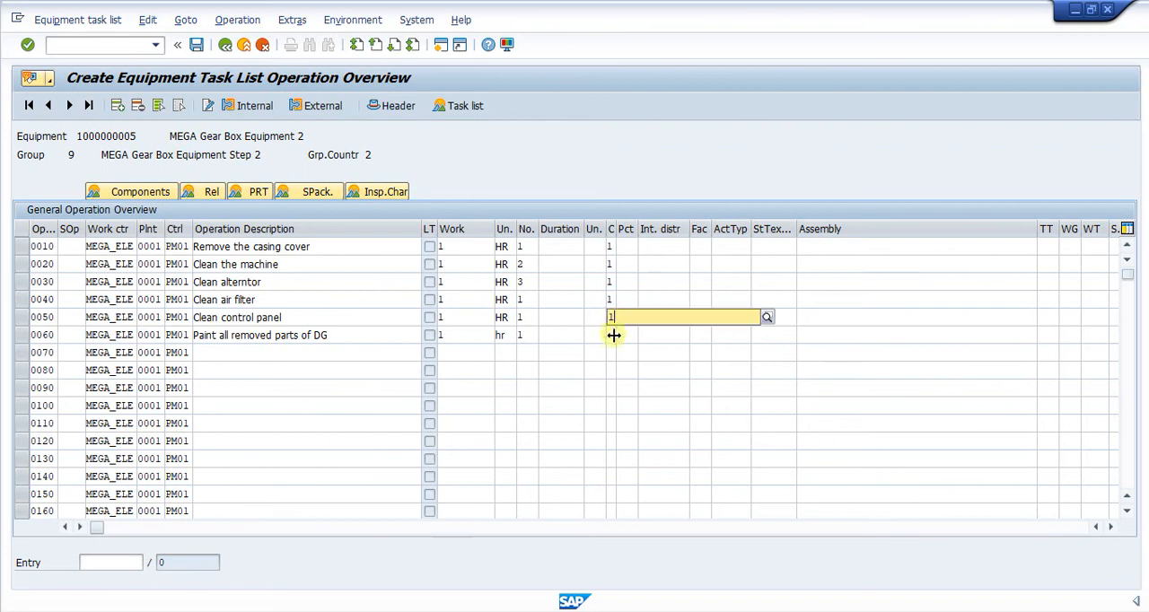
{"action": "left_click", "coordinate": [613, 335]}
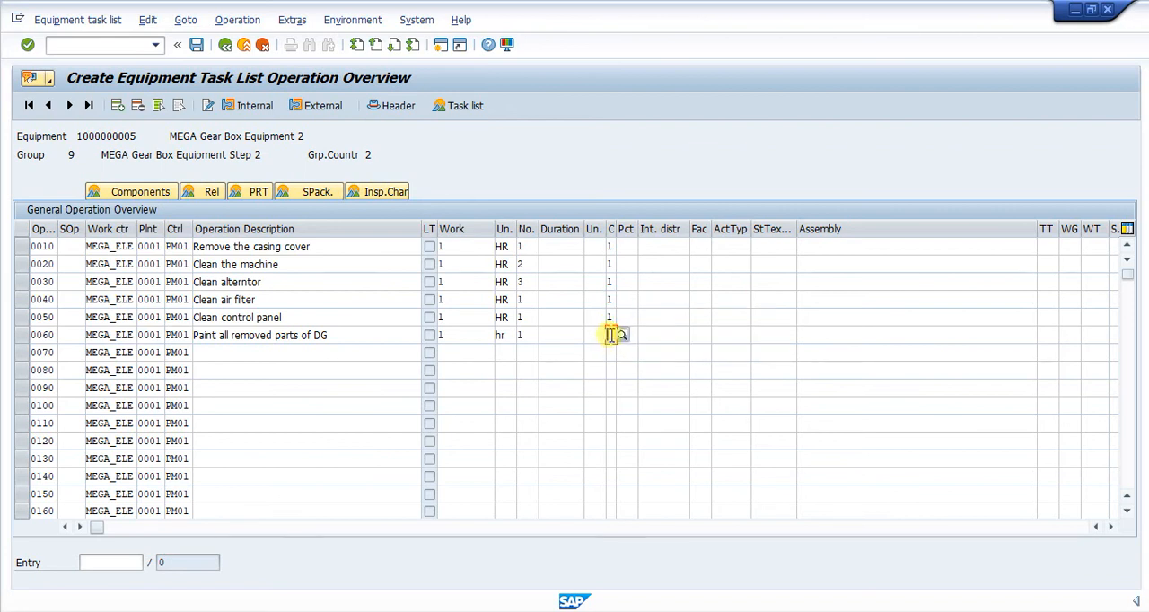
{"action": "type", "text": "1"}
Set the duration unit to HR for each of the operations 0010 through 0060
{"action": "left_click", "coordinate": [596, 250]}
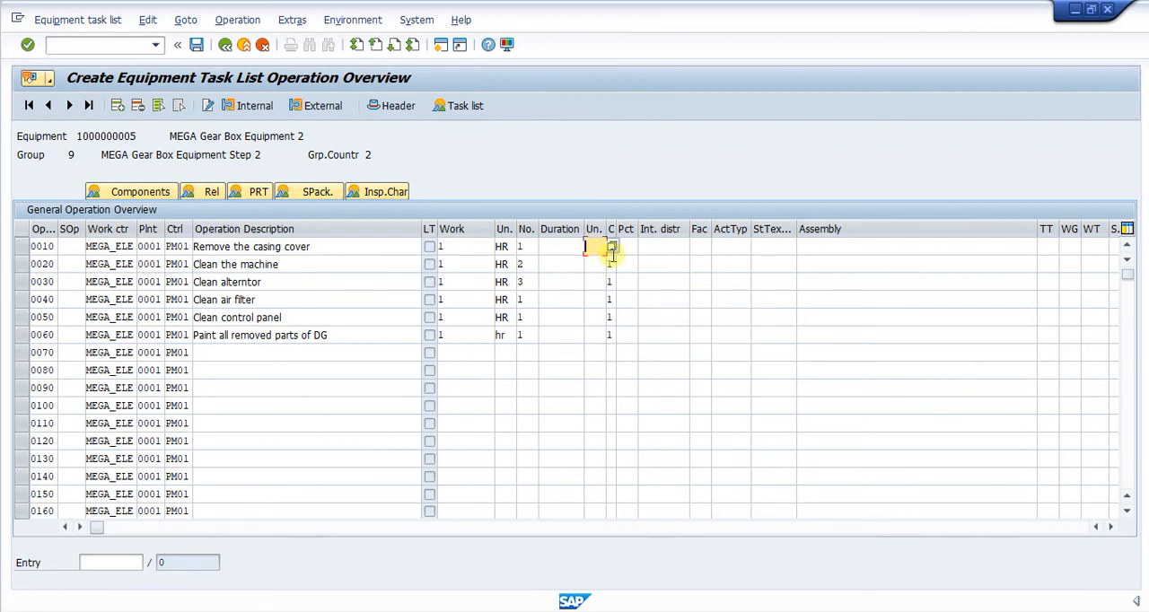
{"action": "type", "text": "h"}
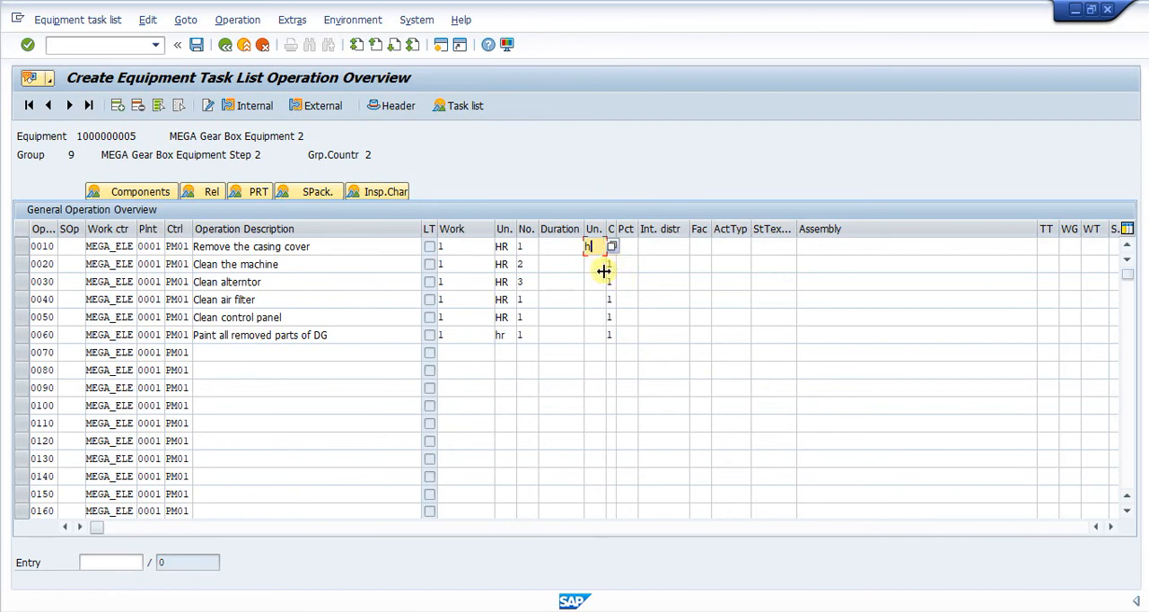
{"action": "type", "text": "r"}
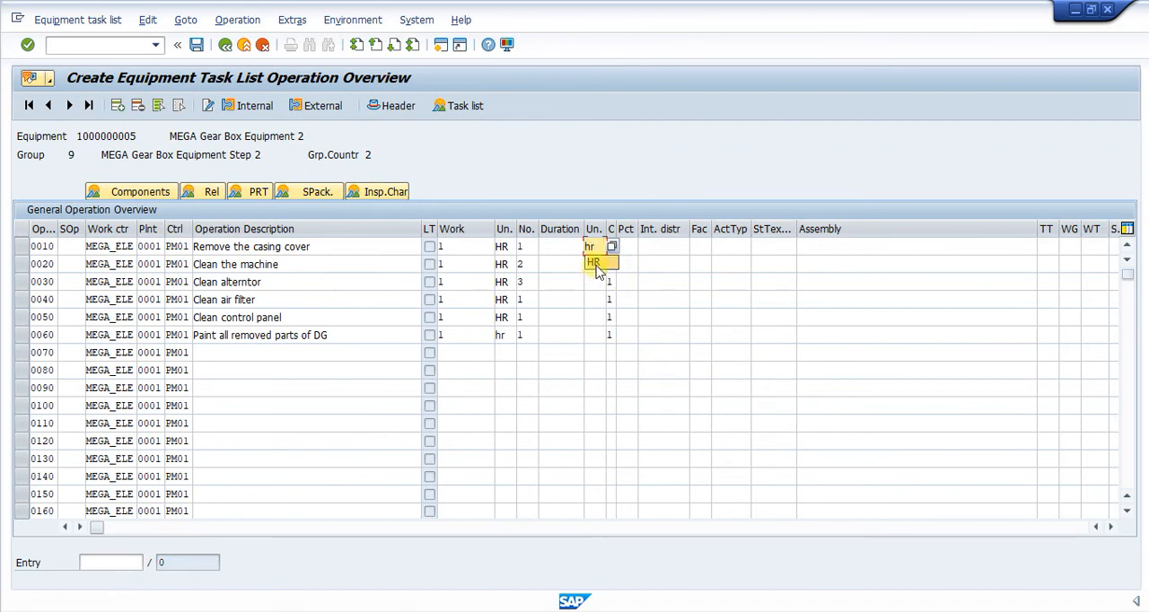
{"action": "left_click", "coordinate": [594, 262]}
{"action": "left_click", "coordinate": [591, 265]}
{"action": "type", "text": "hr"}
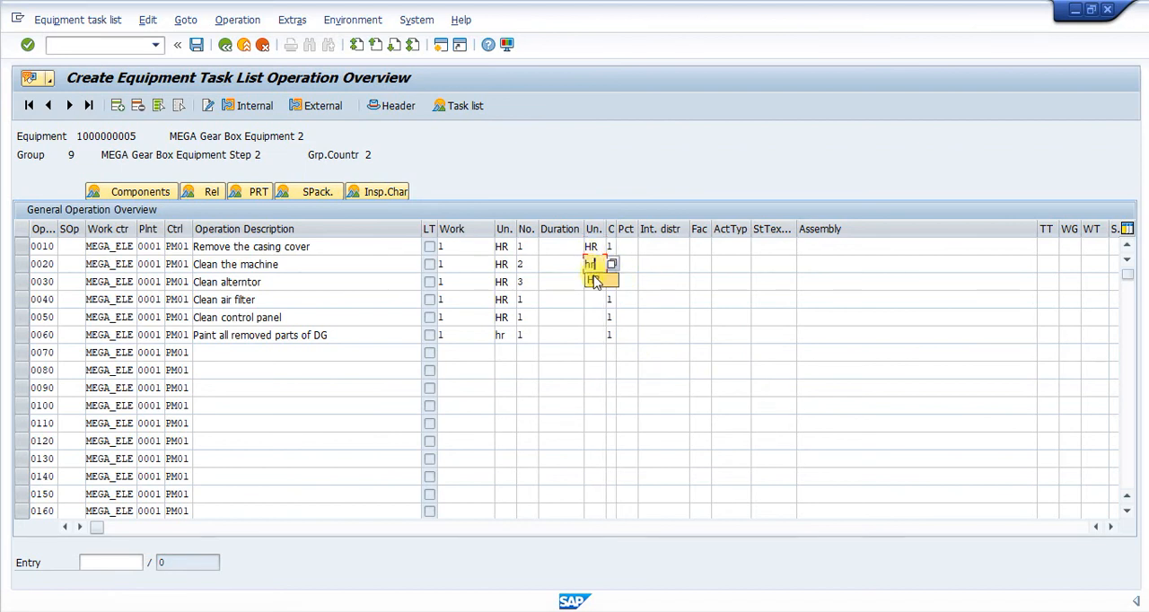
{"action": "left_click", "coordinate": [593, 281]}
{"action": "left_click", "coordinate": [593, 282]}
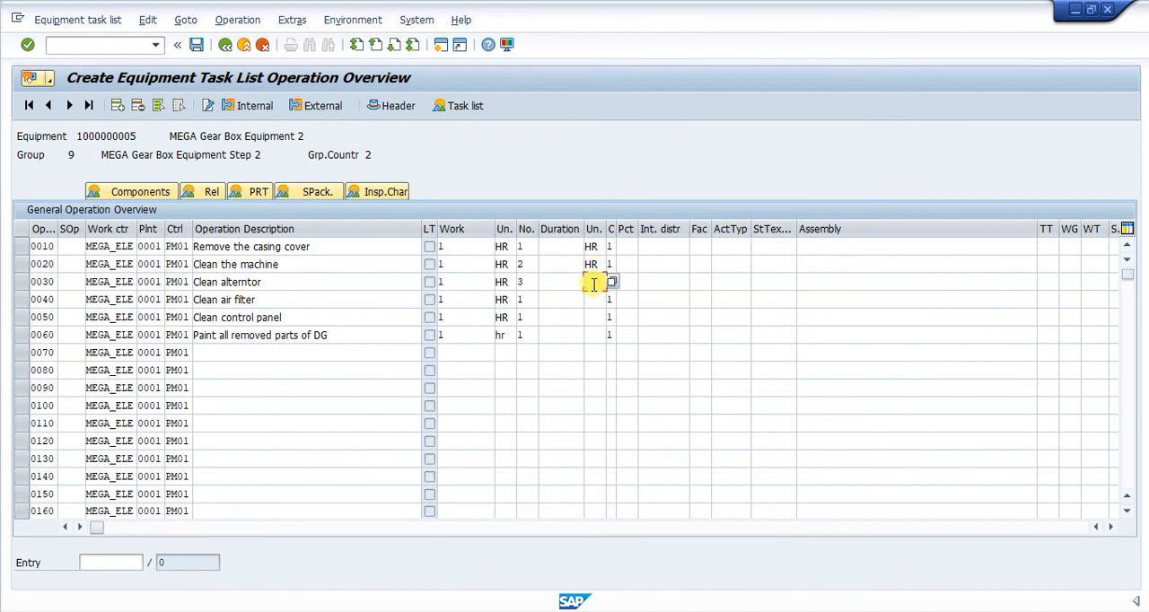
{"action": "type", "text": "hr"}
{"action": "left_click", "coordinate": [593, 300]}
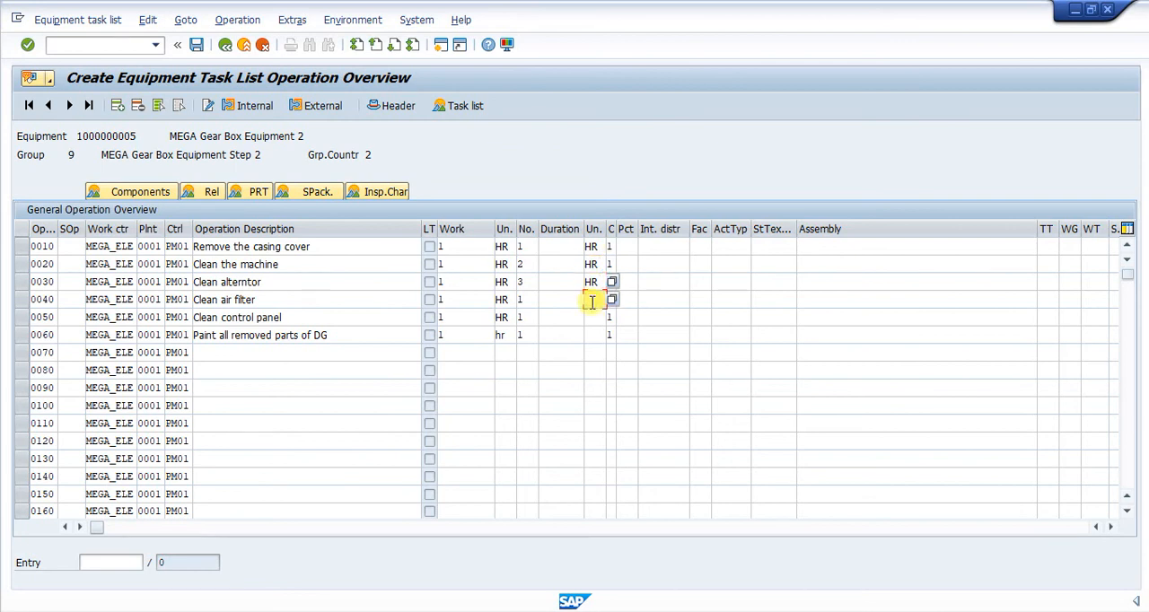
{"action": "type", "text": "hr"}
{"action": "left_click", "coordinate": [593, 317]}
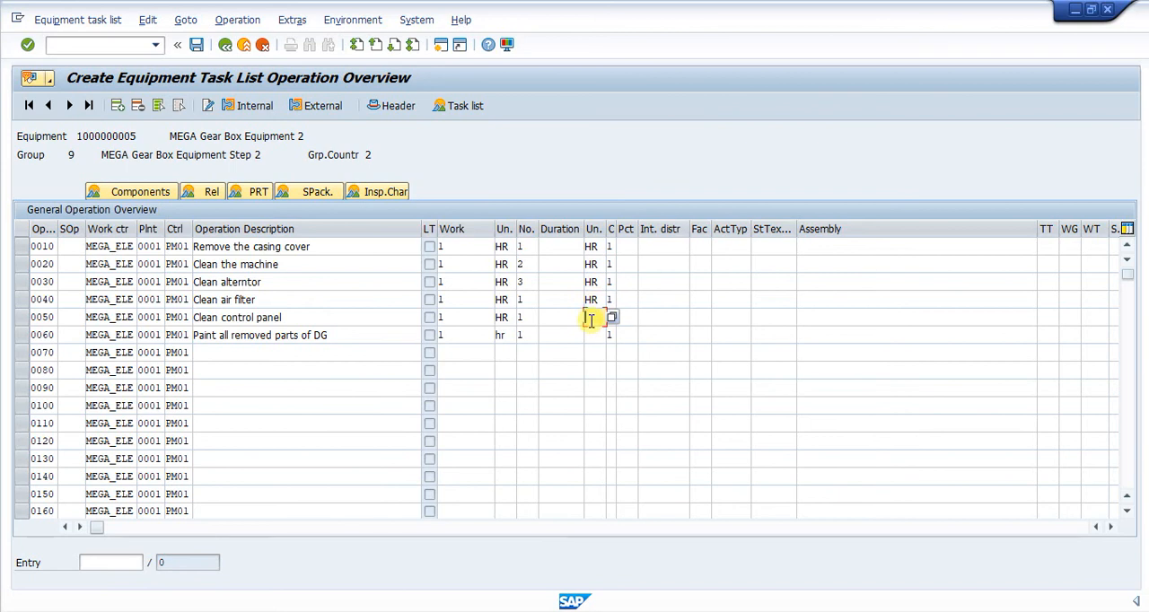
{"action": "type", "text": "hr"}
{"action": "left_click", "coordinate": [593, 333]}
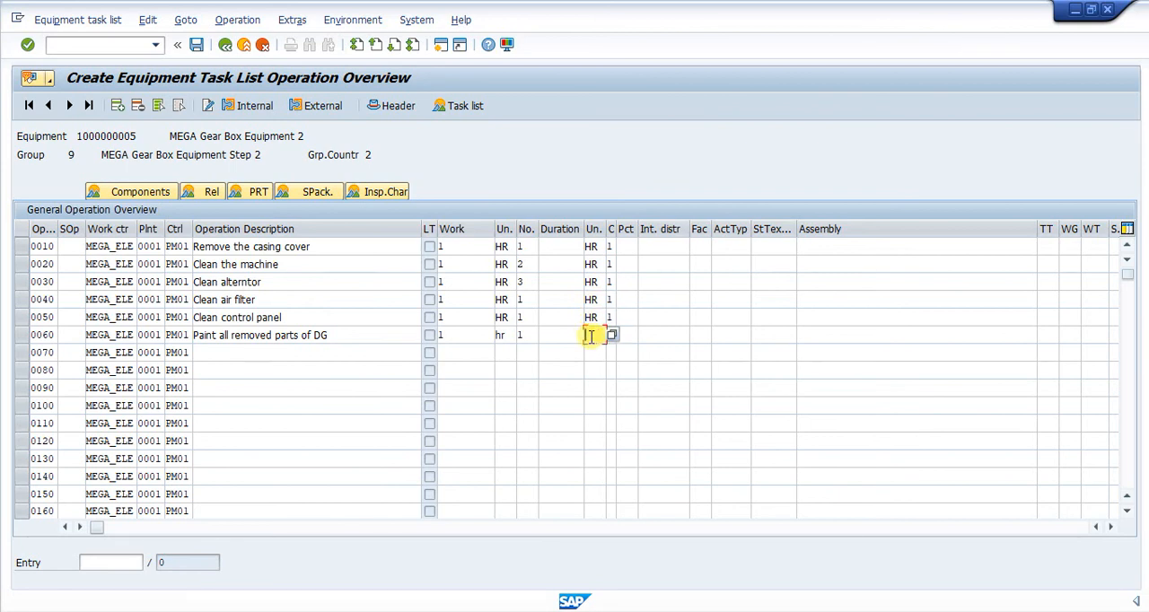
{"action": "type", "text": "hr"}
Check the operations and calculate their durations, accepting the entered number of capacities
{"action": "key", "text": "Return"}
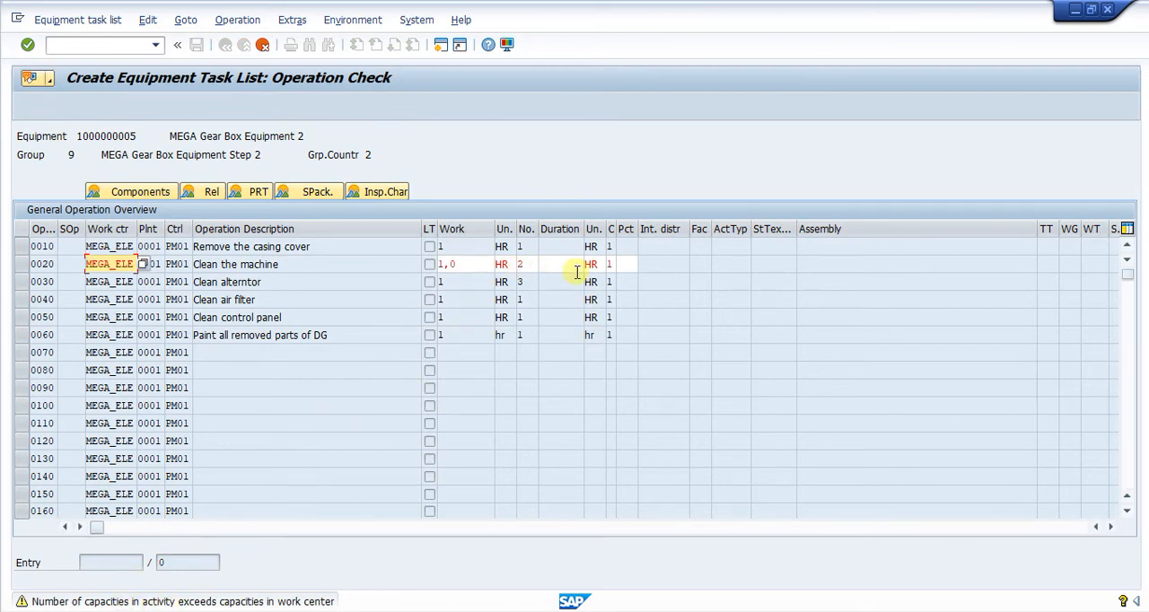
{"action": "left_click", "coordinate": [476, 263]}
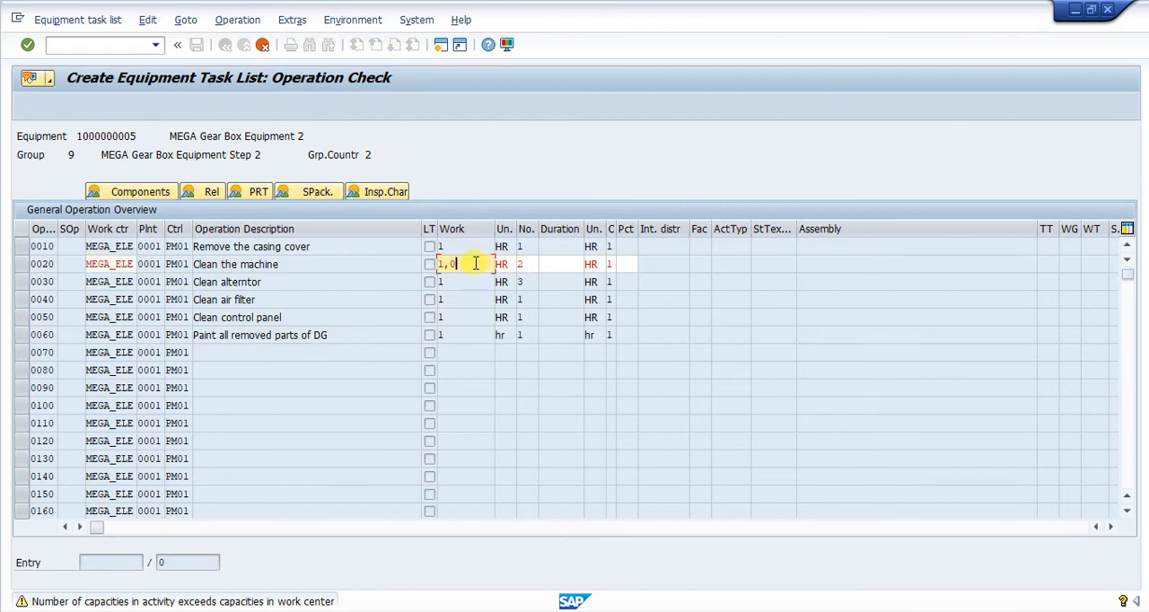
{"action": "key", "text": "Return"}
{"action": "key", "text": "Return"}
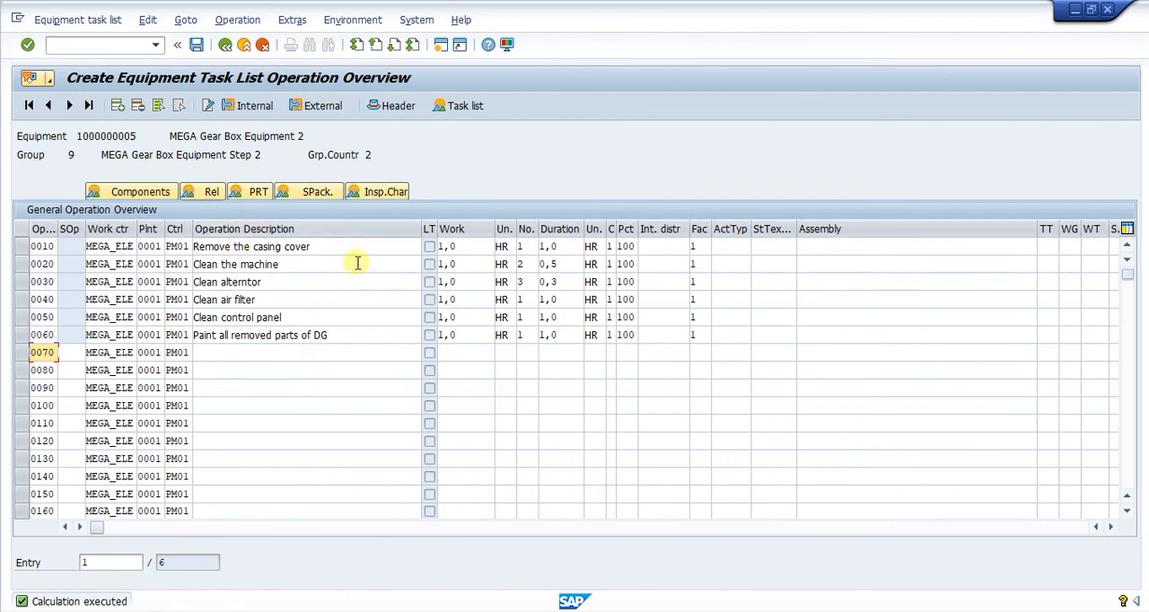
Save the equipment task list and reopen the task list overview for the same equipment
{"action": "left_click", "coordinate": [197, 44]}
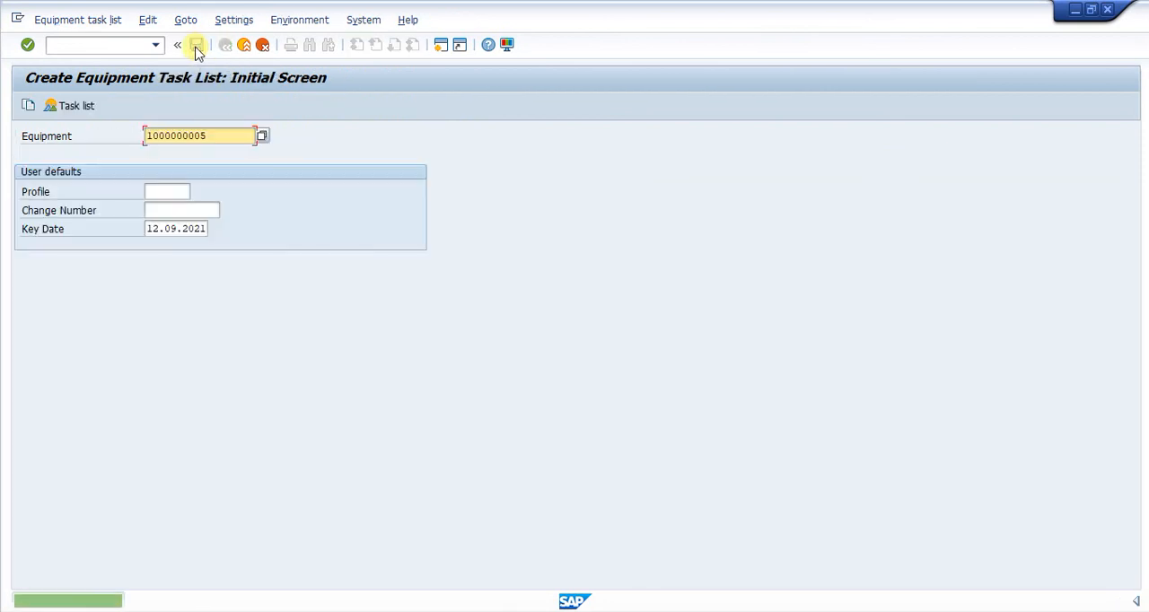
{"action": "key", "text": "Return"}
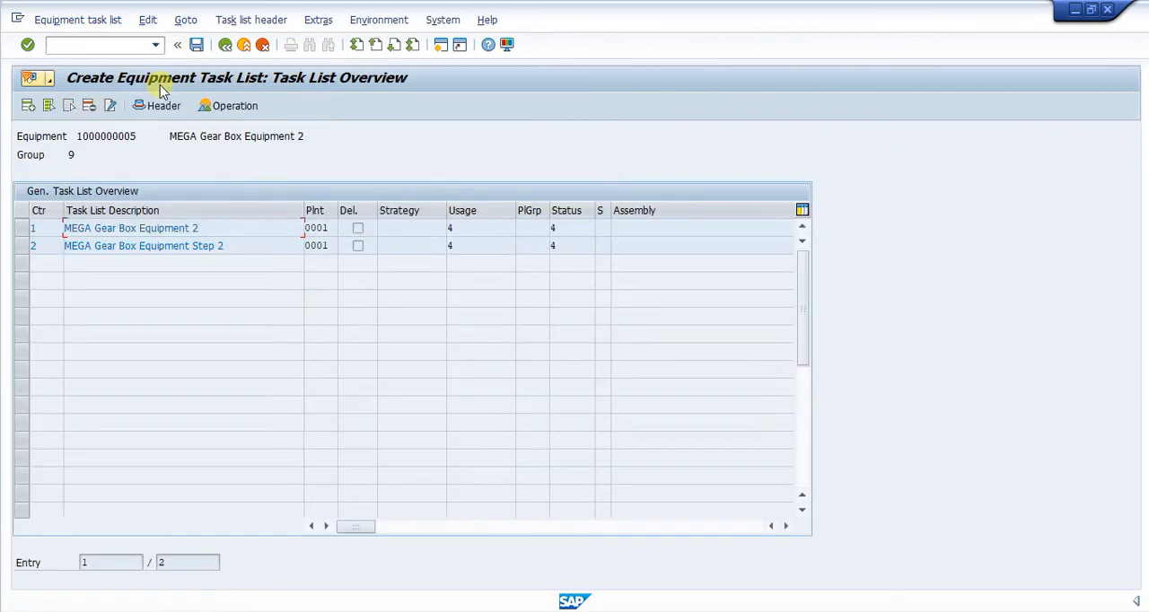
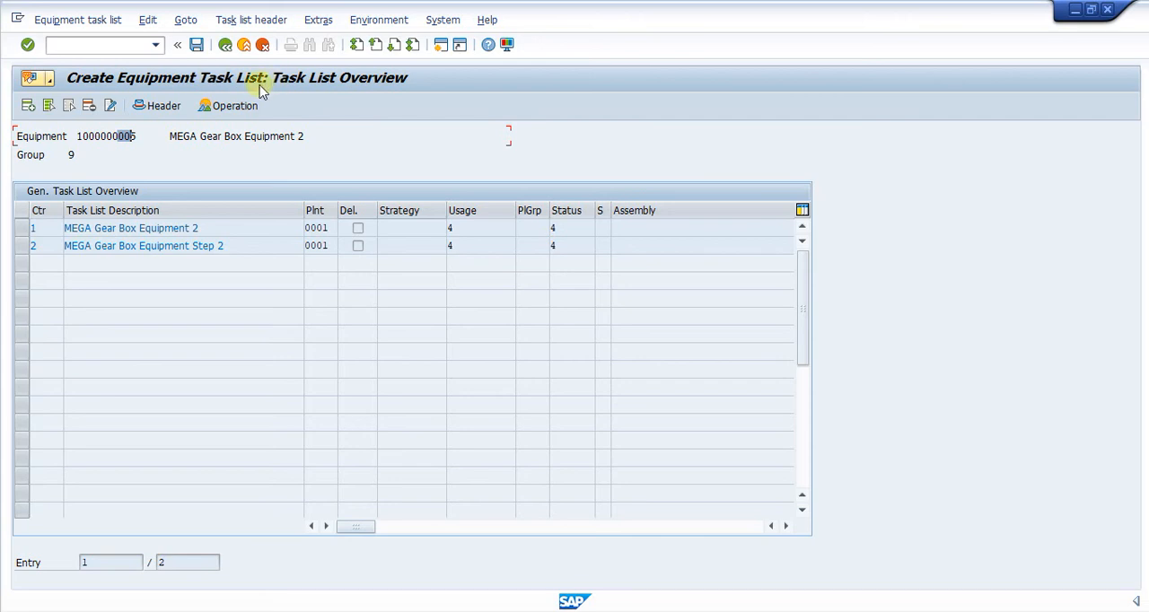
Save the equipment task list and start creating a functional location task list with transaction IA11
{"action": "left_click", "coordinate": [199, 46]}
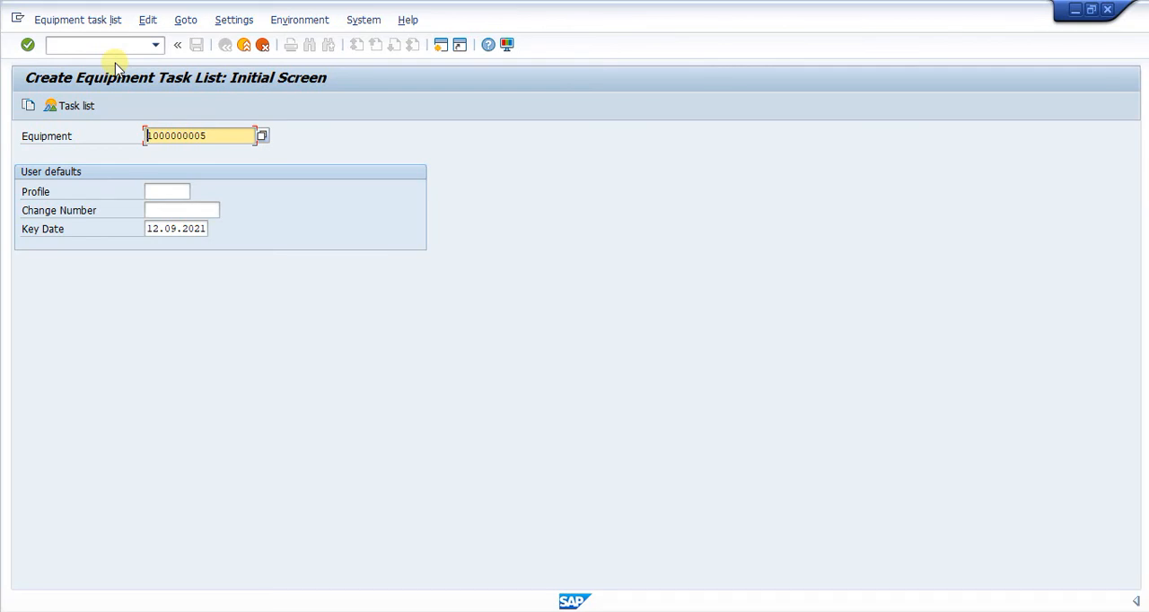
{"action": "left_click", "coordinate": [83, 45]}
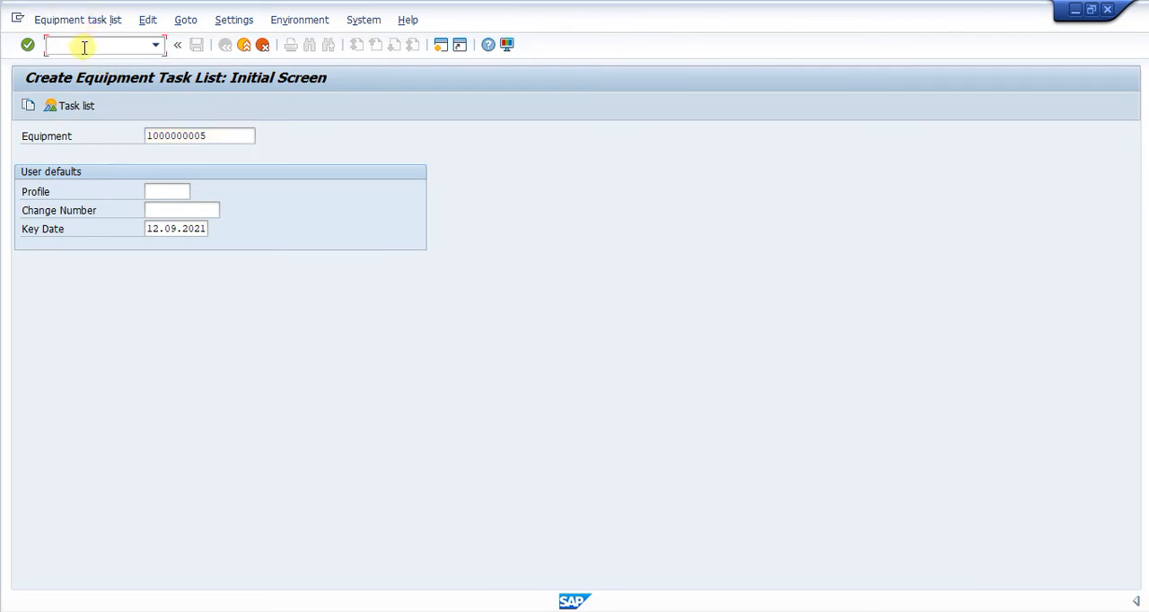
{"action": "type", "text": "/n"}
{"action": "key", "text": "Return"}
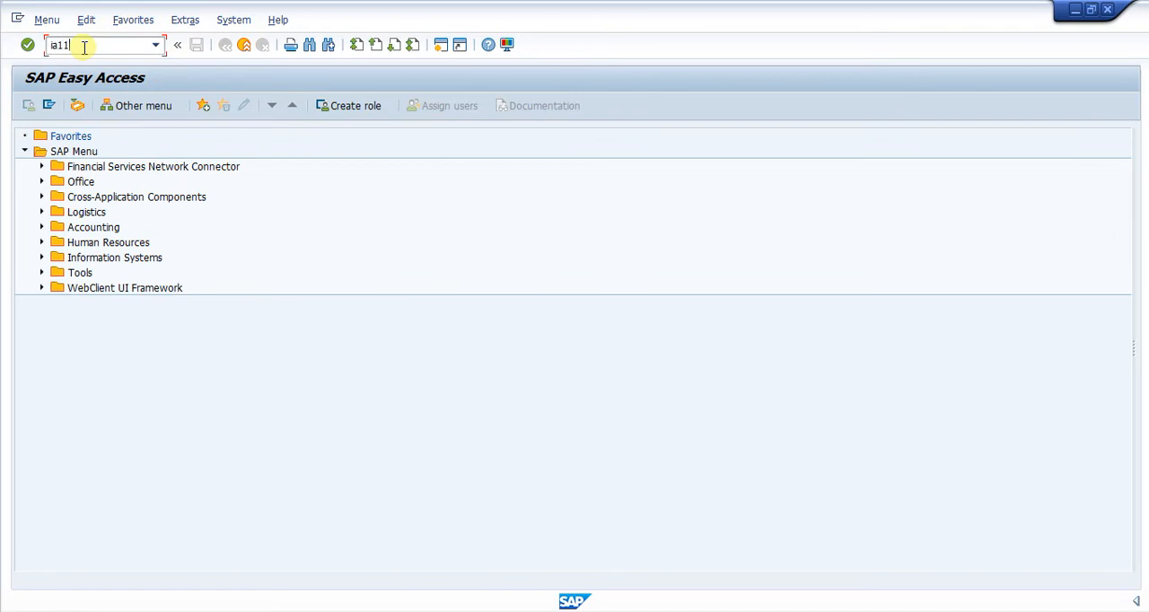
{"action": "type", "text": "ia11"}
{"action": "key", "text": "Return"}
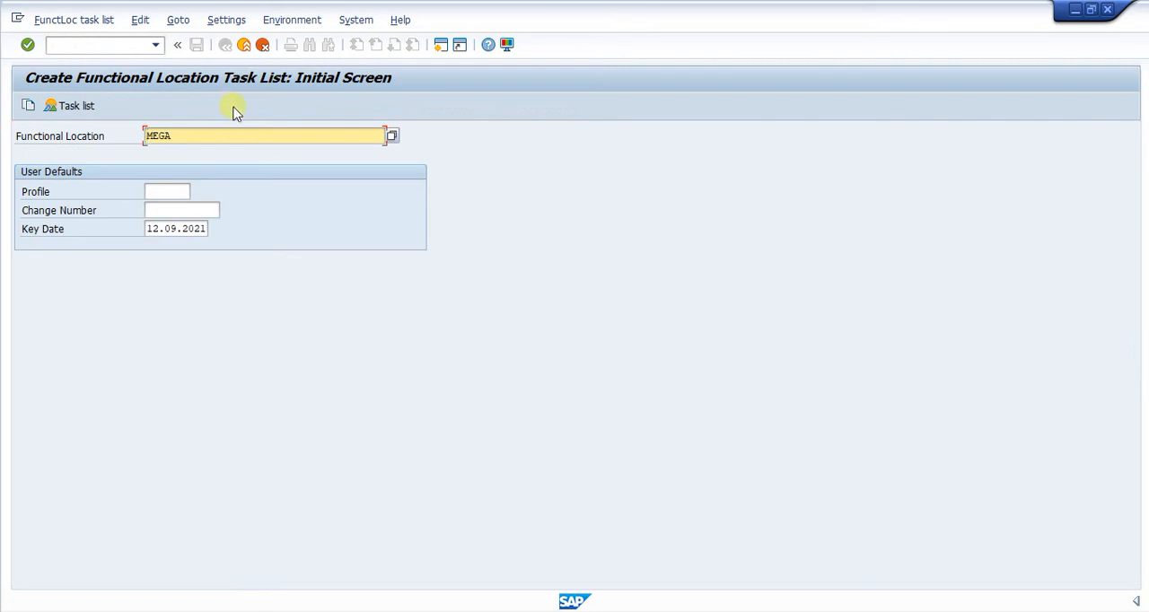
Replace the functional location with MEGA-UT1-PROD-SHMC01, copied from the functional location structure list, and open its new task list
{"action": "left_click_drag", "start_coordinate": [215, 134], "coordinate": [104, 126]}
{"action": "key", "text": "Delete"}
{"action": "left_click", "coordinate": [915, 564]}
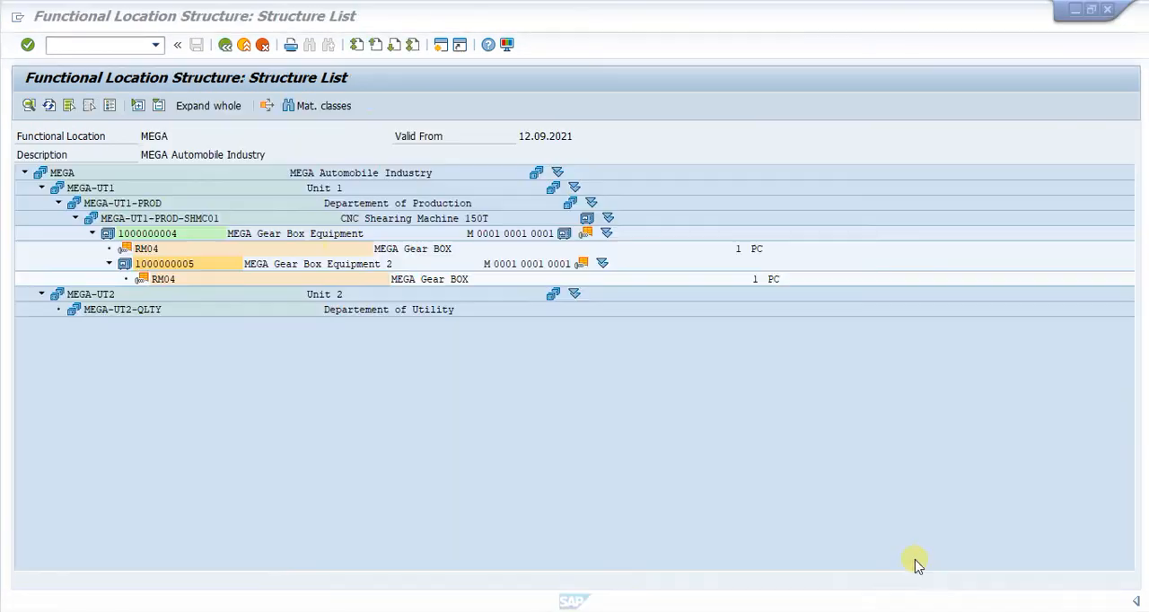
{"action": "left_click", "coordinate": [177, 220]}
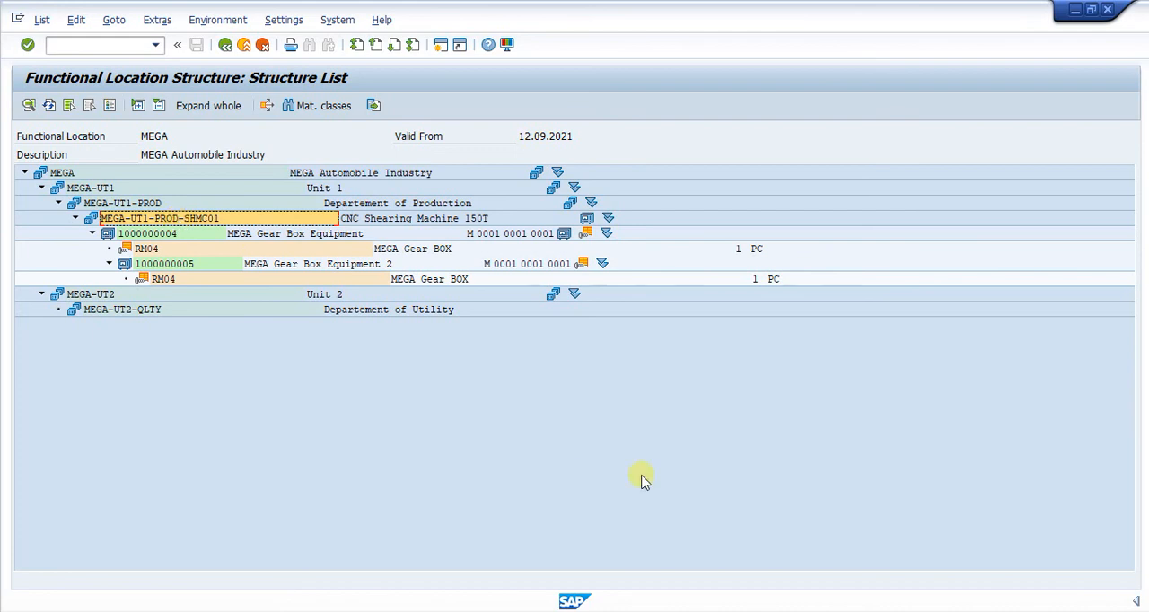
{"action": "left_click", "coordinate": [777, 578]}
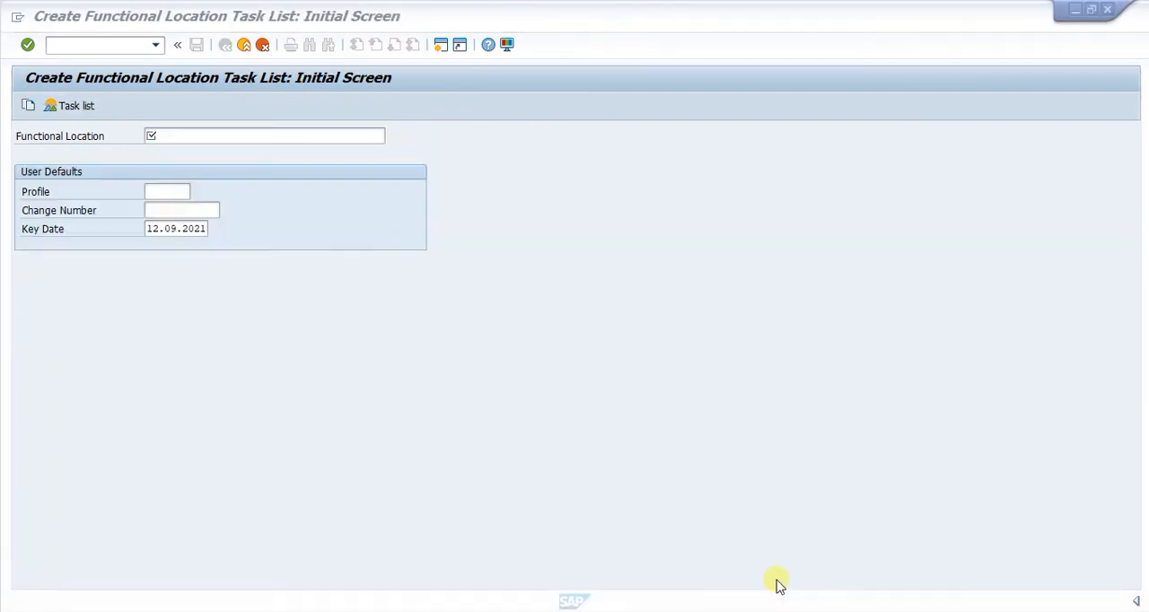
{"action": "type", "text": "MEGA-UT1-PROD-SHMC01"}
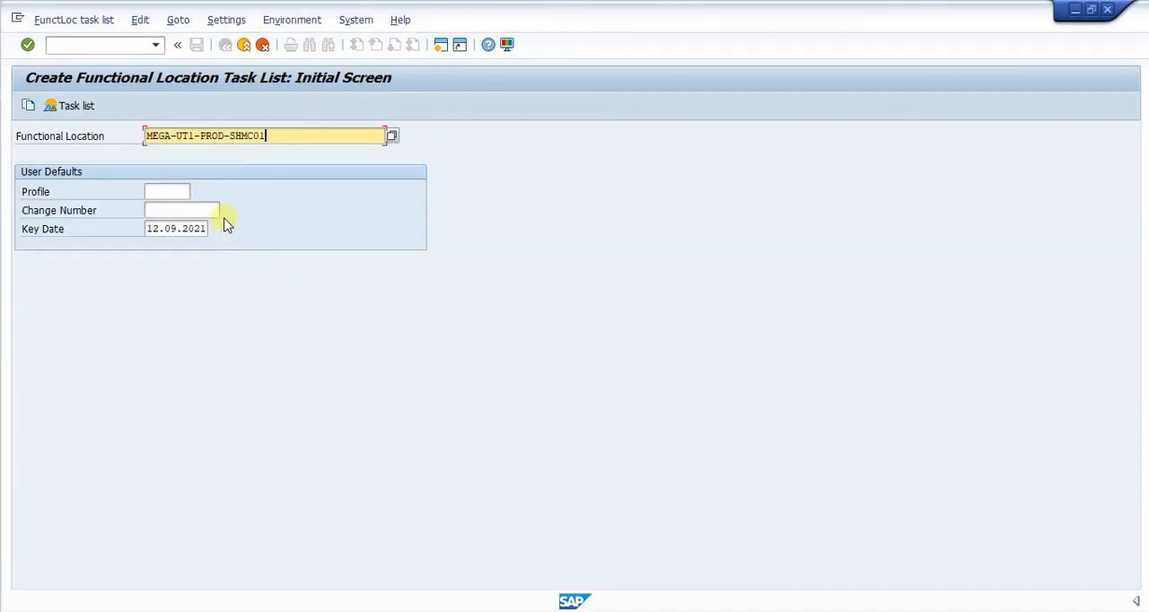
{"action": "key", "text": "Return"}
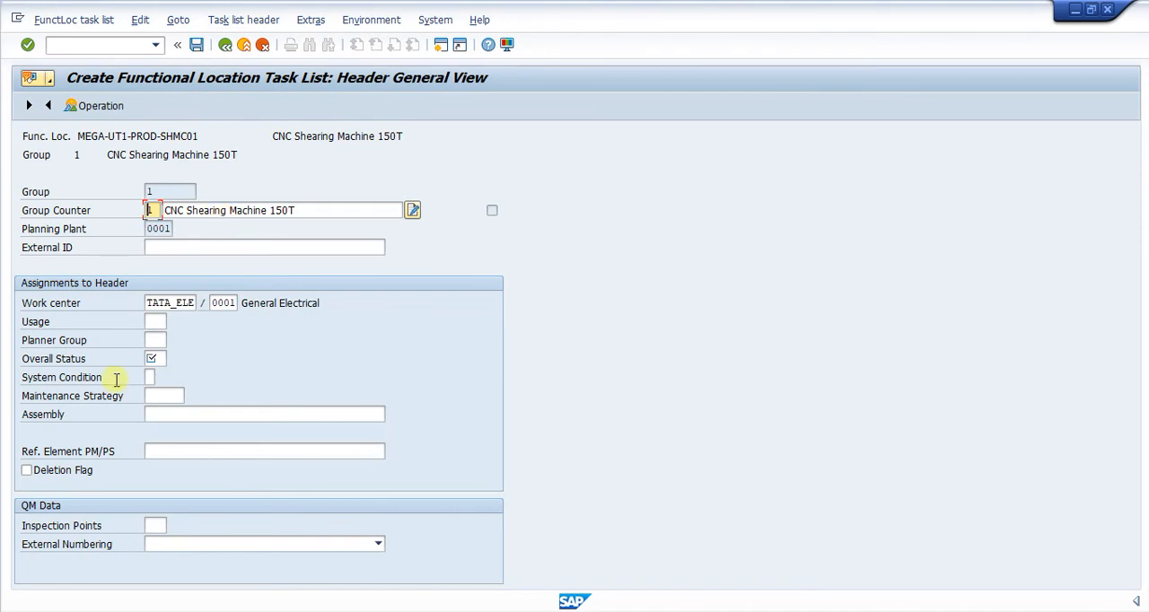
Set the task list header's usage to 4 and overall status to 4, and open the operation overview
{"action": "left_click", "coordinate": [156, 323]}
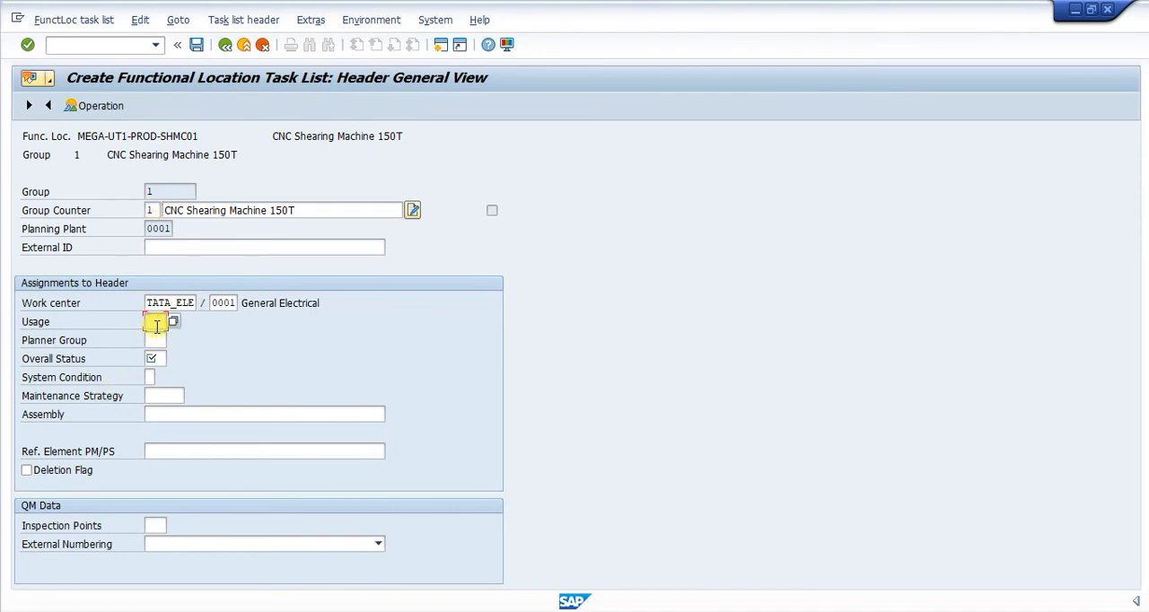
{"action": "type", "text": "4"}
{"action": "left_click", "coordinate": [153, 358]}
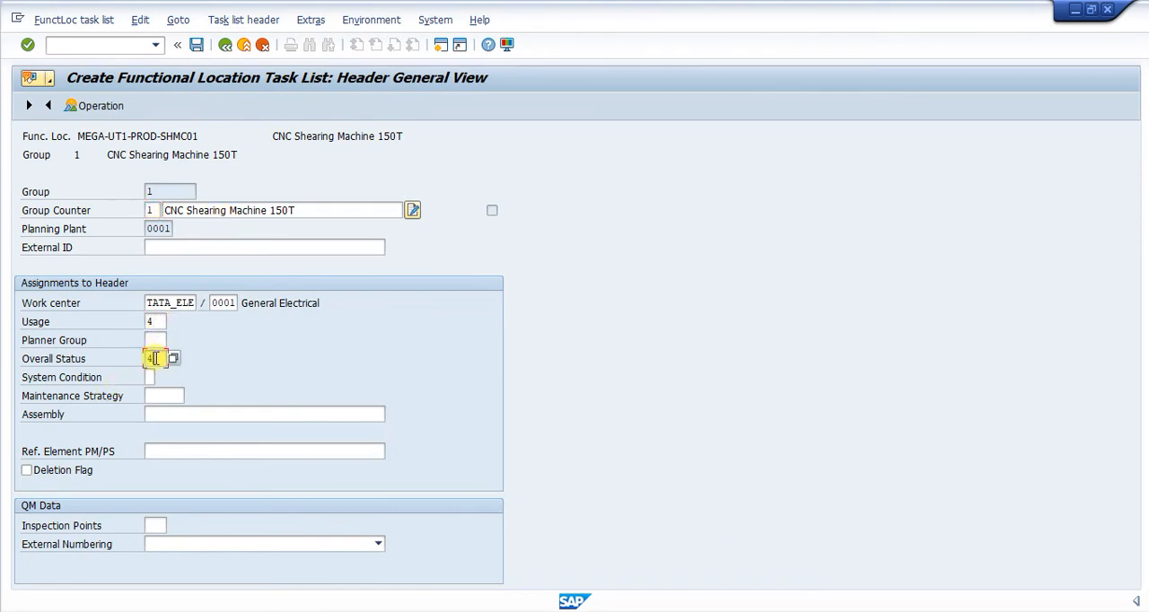
{"action": "type", "text": "4"}
{"action": "left_click", "coordinate": [119, 117]}
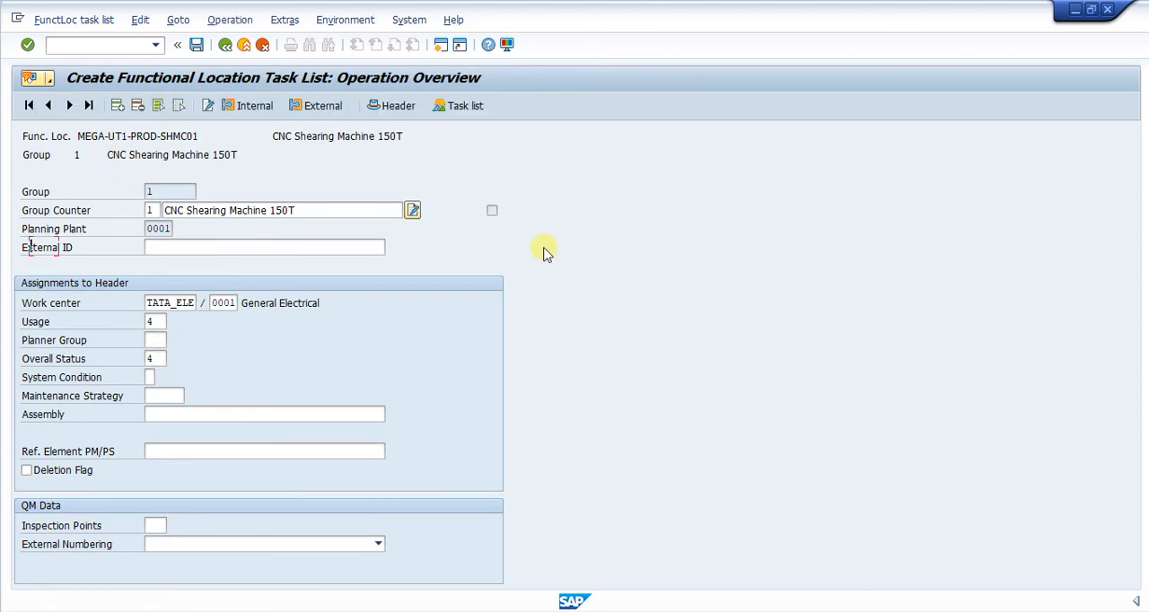
Switch to the TL Equipment DG.xlsx workbook in Excel and copy the five functional location operations in D24:D28
{"action": "left_click", "coordinate": [279, 249]}
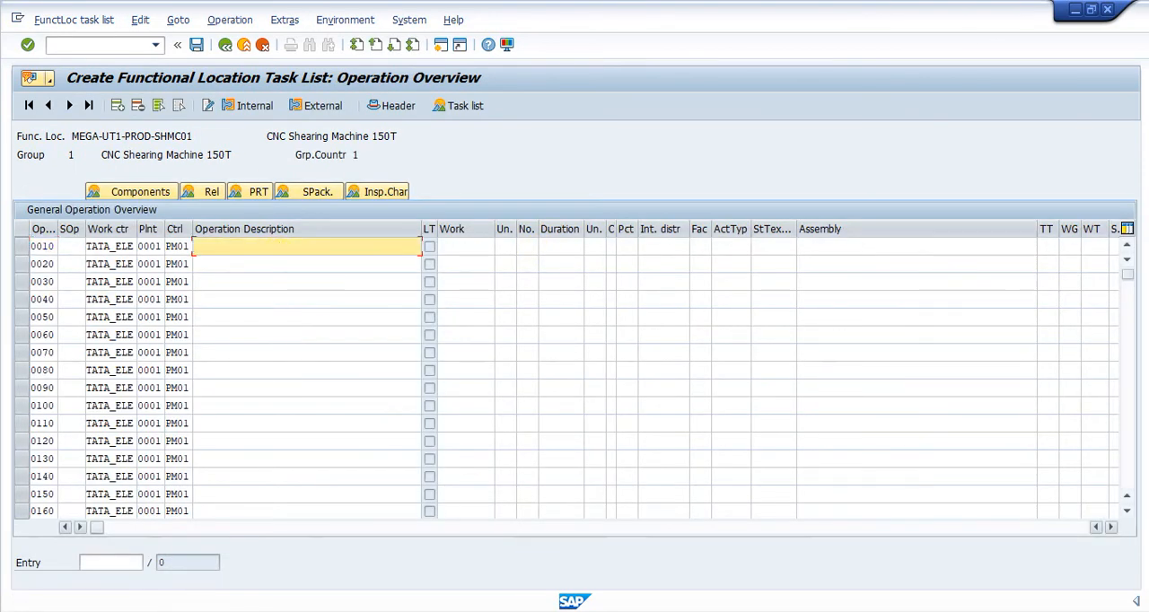
{"action": "key", "text": "alt+Tab"}
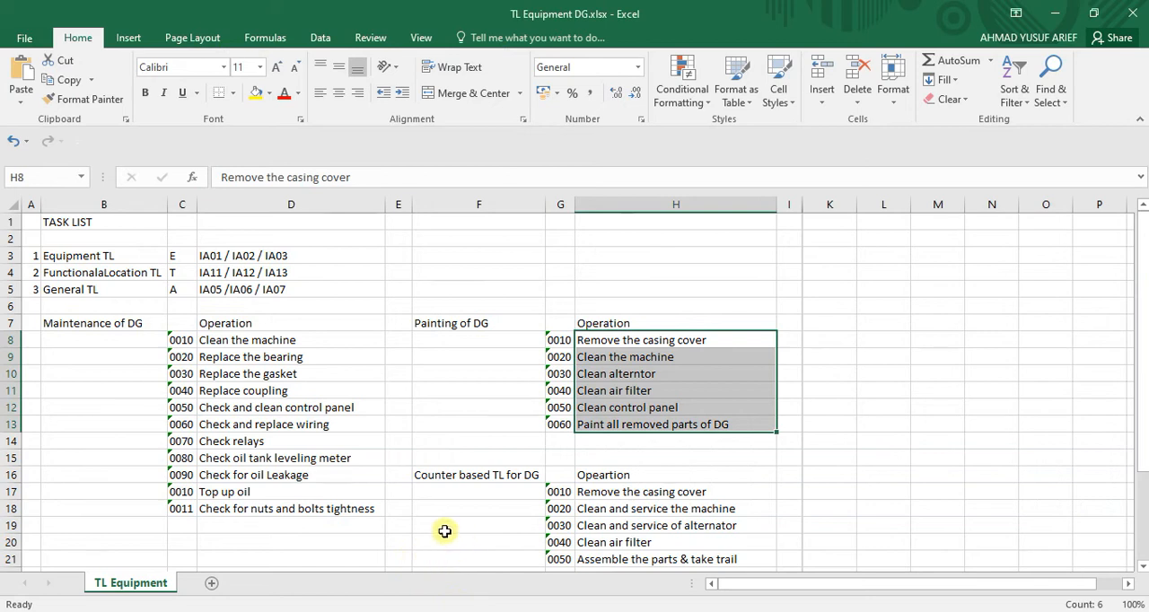
{"action": "scroll", "coordinate": [375, 512], "scroll_direction": "down", "scroll_amount": 3}
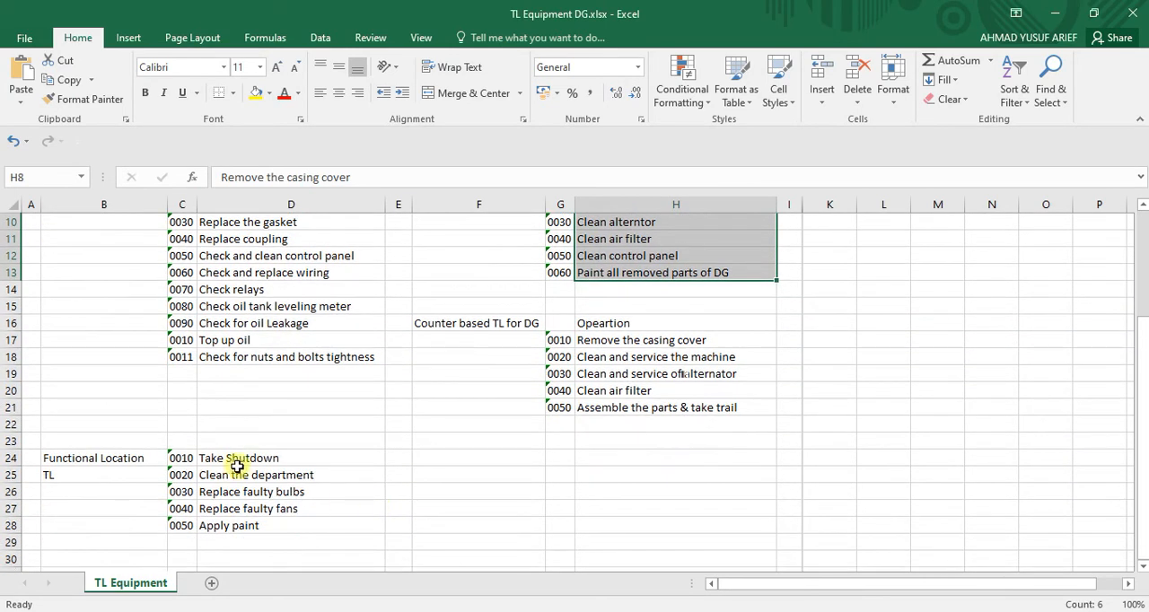
{"action": "left_click", "coordinate": [235, 459]}
{"action": "key", "text": "shift+Down"}
{"action": "key", "text": "shift+Down"}
{"action": "key", "text": "shift+Down"}
{"action": "key", "text": "shift+Down"}
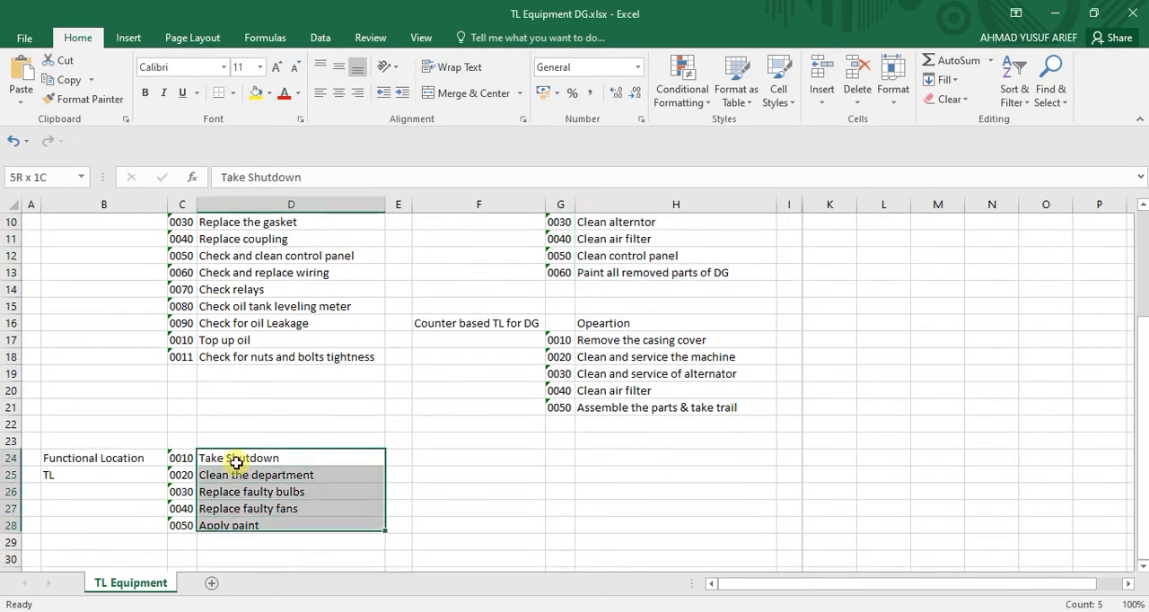
{"action": "key", "text": "ctrl+c"}
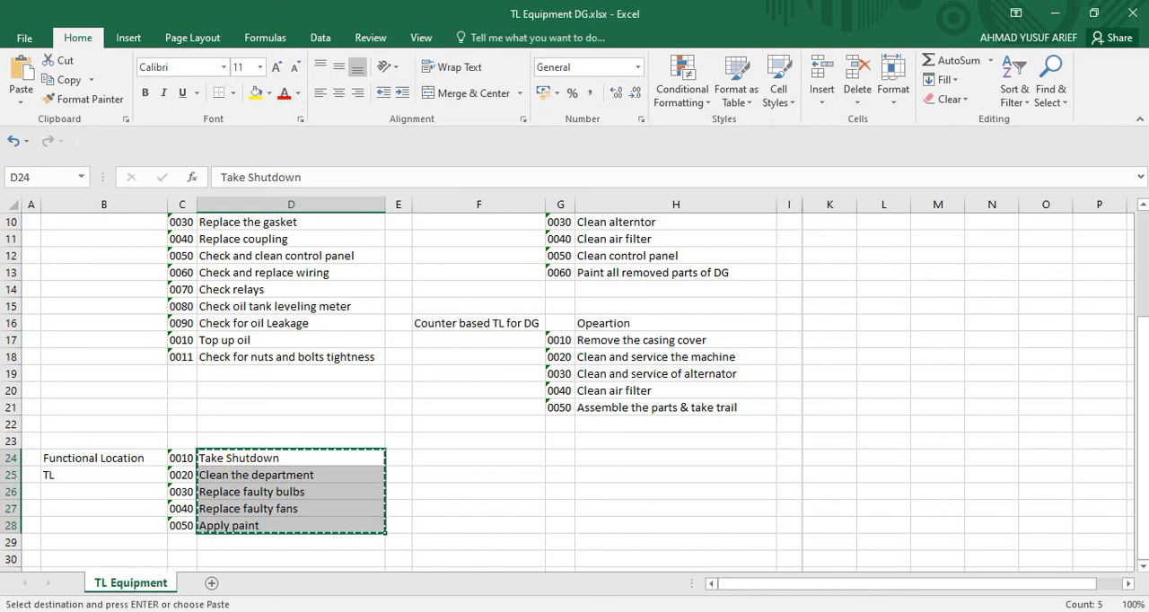
Return to SAP and paste the copied operation texts as descriptions, starting at operation 0010
{"action": "left_click", "coordinate": [807, 611]}
{"action": "left_click", "coordinate": [784, 562]}
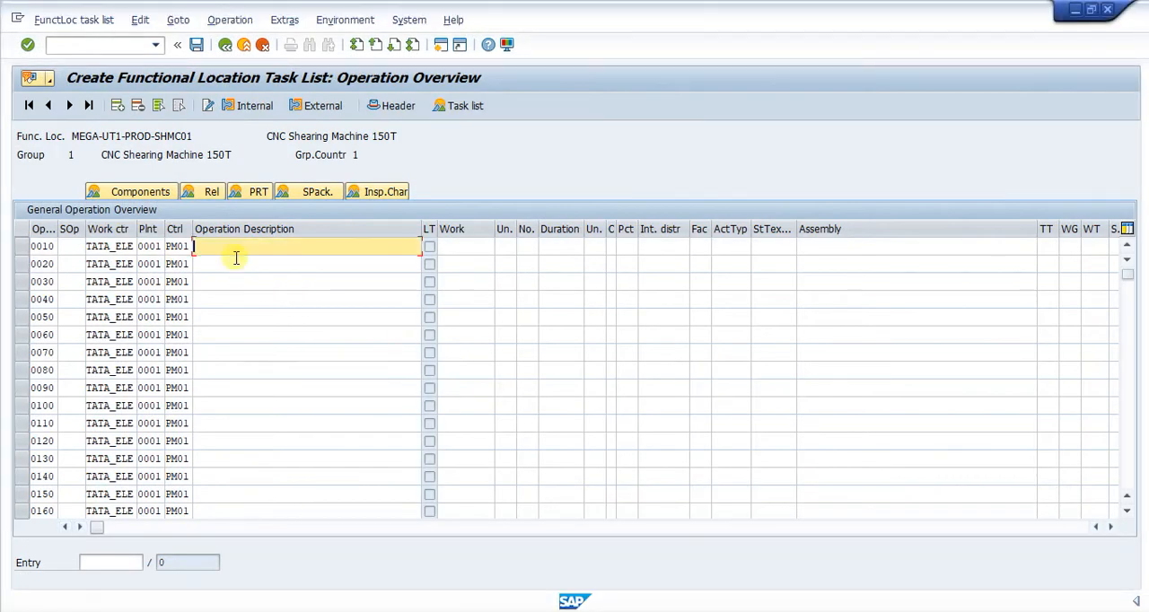
{"action": "key", "text": "ctrl+v"}
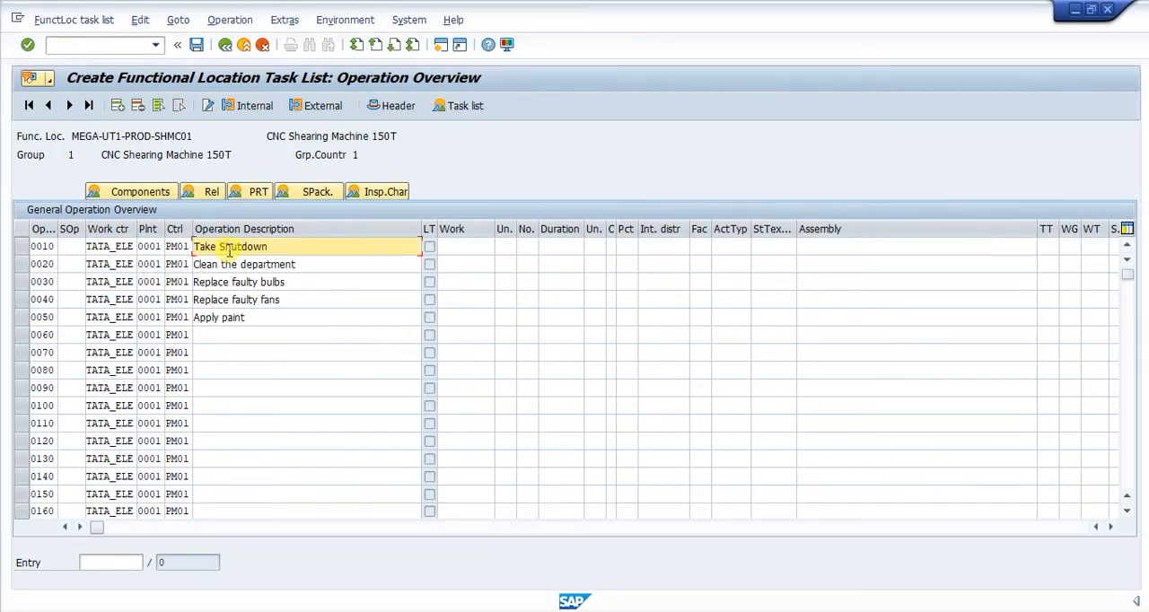
Enter a planned work of 1 for each of the operations 0010 through 0050
{"action": "left_click", "coordinate": [453, 245]}
{"action": "left_click", "coordinate": [456, 262]}
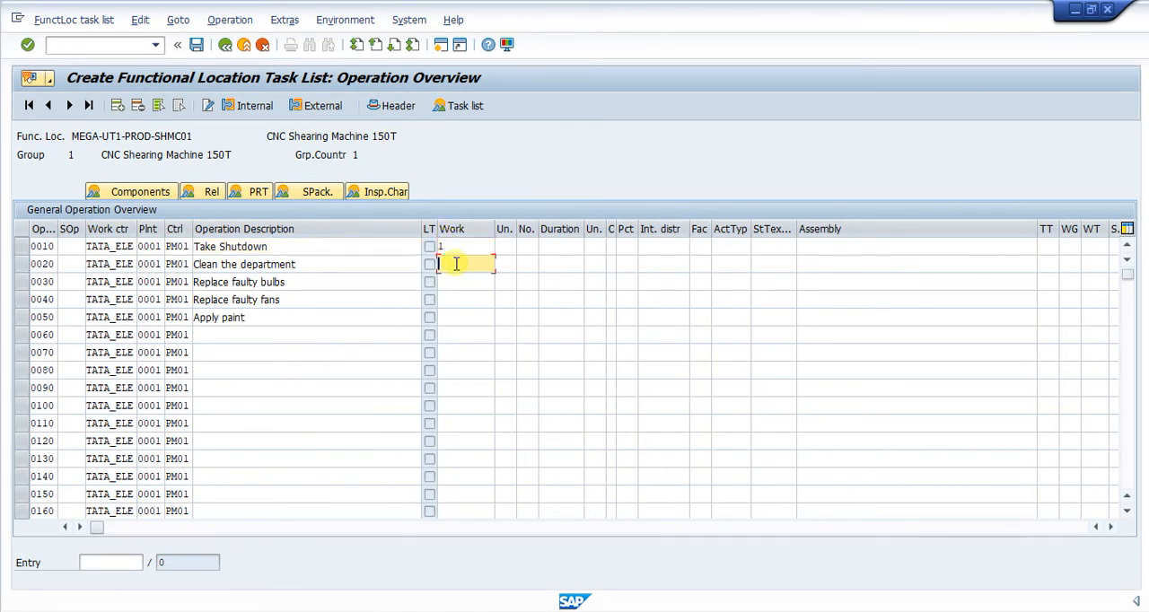
{"action": "type", "text": "1"}
{"action": "left_click", "coordinate": [454, 283]}
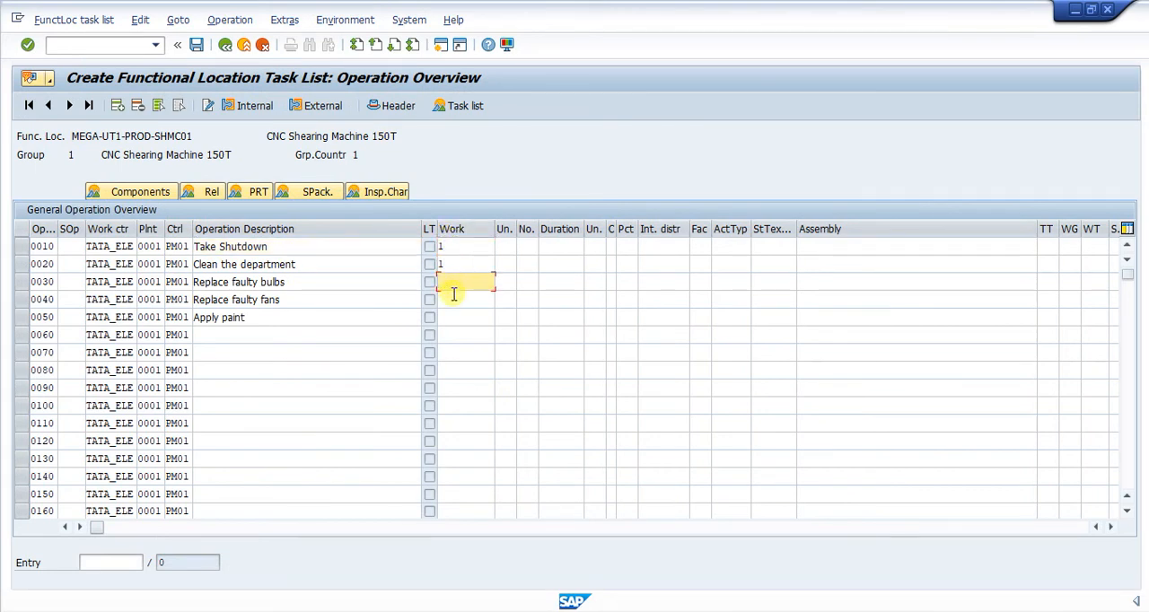
{"action": "type", "text": "1"}
{"action": "left_click", "coordinate": [453, 302]}
{"action": "type", "text": "1"}
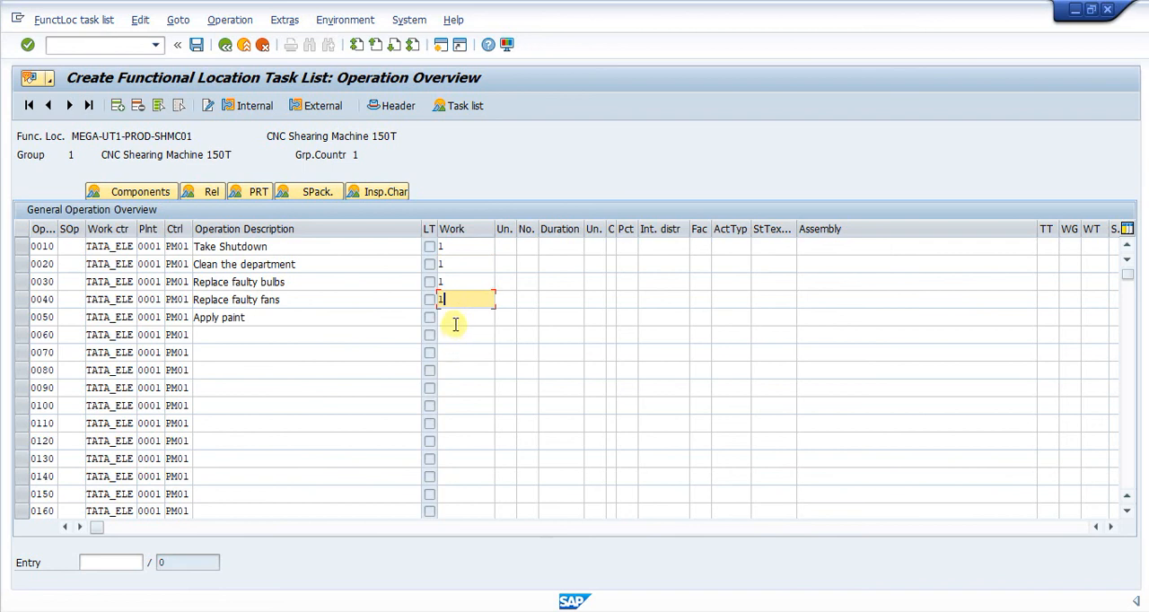
{"action": "left_click", "coordinate": [454, 318]}
{"action": "type", "text": "1"}
Set the work unit to HR for each of the operations 0010 through 0050
{"action": "left_click", "coordinate": [505, 246]}
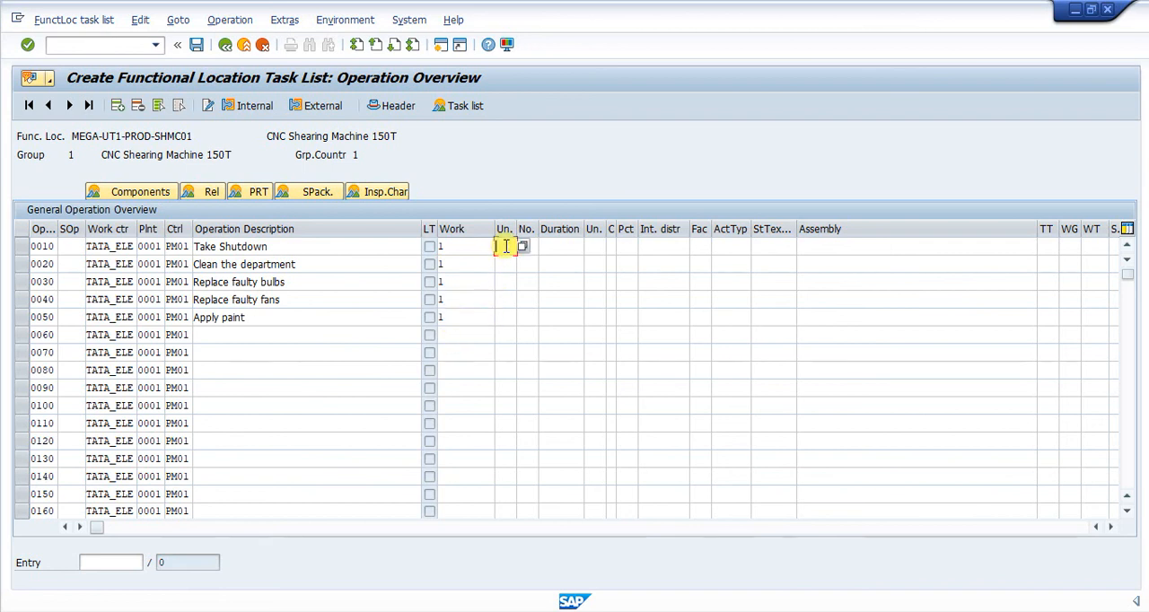
{"action": "type", "text": "h"}
{"action": "left_click", "coordinate": [508, 264]}
{"action": "left_click", "coordinate": [509, 267]}
{"action": "type", "text": "h"}
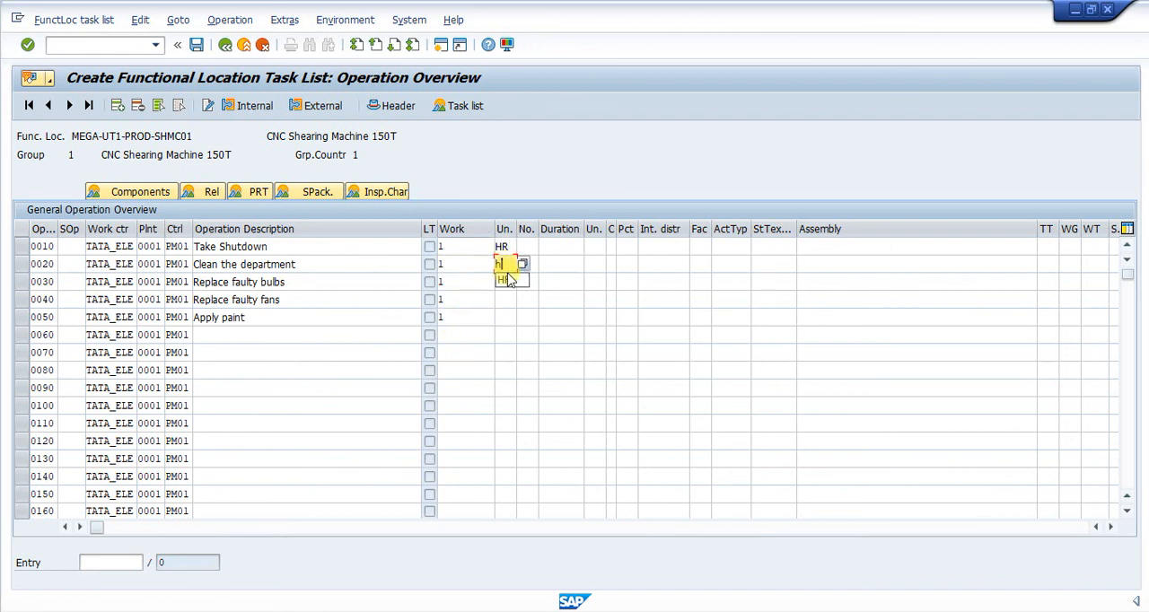
{"action": "left_click", "coordinate": [508, 280]}
{"action": "left_click", "coordinate": [507, 281]}
{"action": "type", "text": "h"}
{"action": "left_click", "coordinate": [508, 299]}
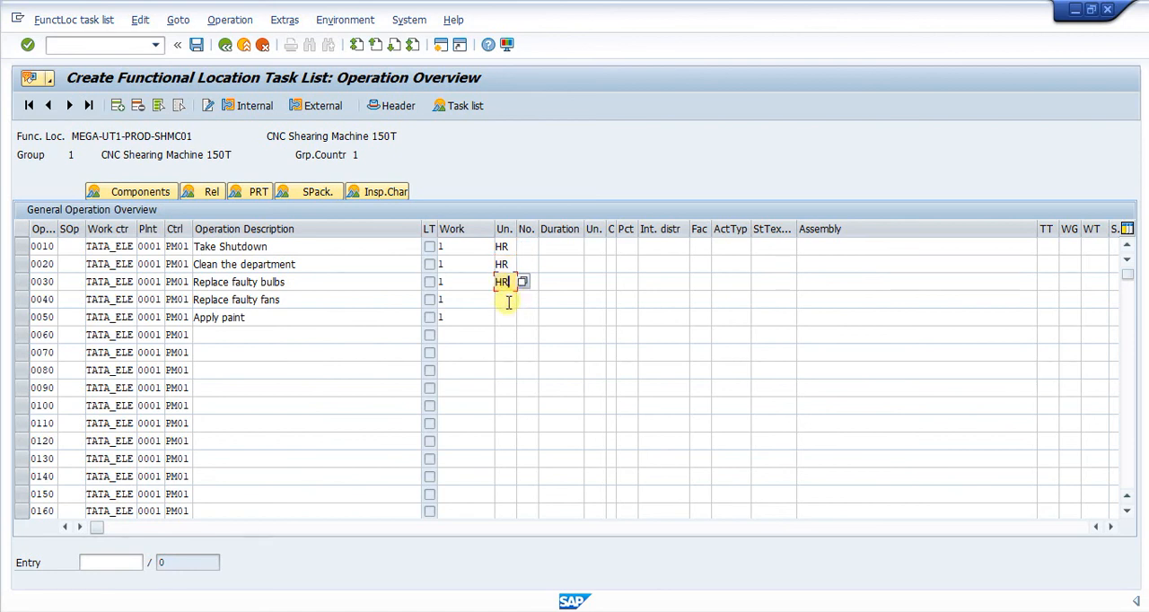
{"action": "left_click", "coordinate": [508, 299]}
{"action": "type", "text": "h"}
{"action": "left_click", "coordinate": [508, 316]}
{"action": "left_click", "coordinate": [505, 318]}
{"action": "type", "text": "h"}
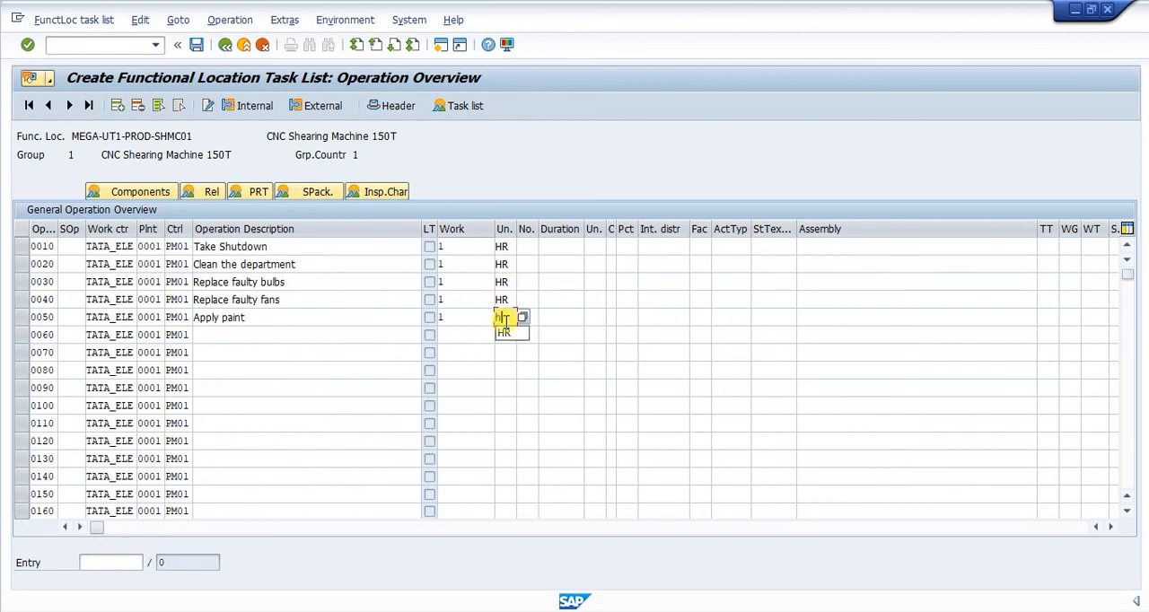
{"action": "left_click", "coordinate": [504, 332]}
Set the number of capacities to 2 for operation 0020 and to 1 for operations 0010, 0030, 0040 and 0050
{"action": "left_click", "coordinate": [527, 250]}
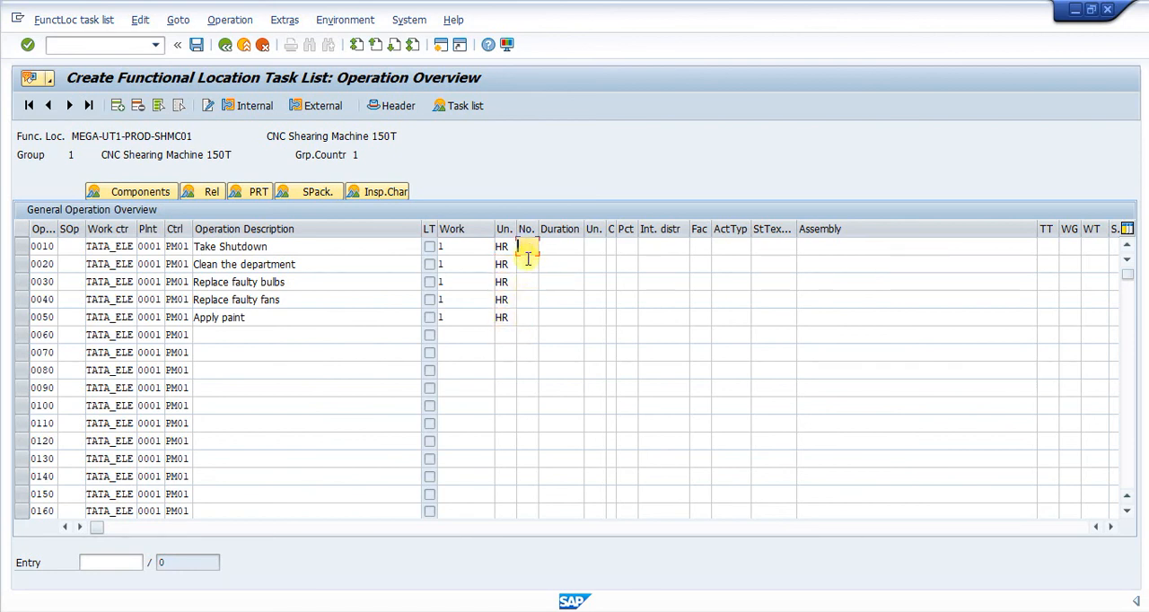
{"action": "type", "text": "1"}
{"action": "left_click", "coordinate": [527, 265]}
{"action": "type", "text": "2"}
{"action": "left_click", "coordinate": [526, 282]}
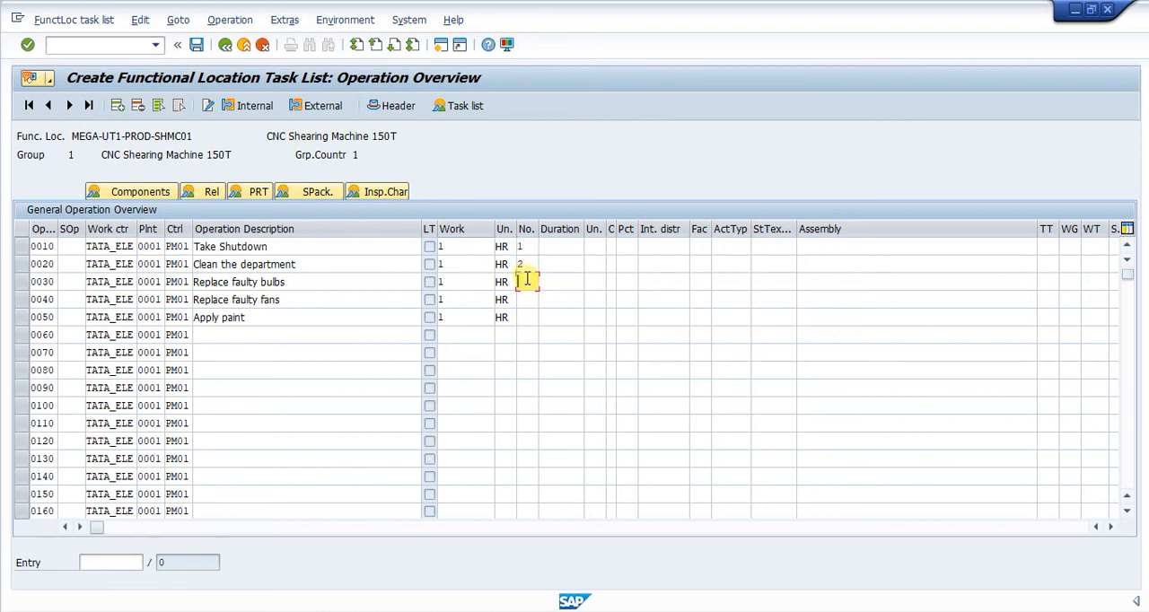
{"action": "type", "text": "1"}
{"action": "left_click", "coordinate": [521, 299]}
{"action": "type", "text": "1"}
{"action": "left_click", "coordinate": [521, 317]}
{"action": "type", "text": "1"}
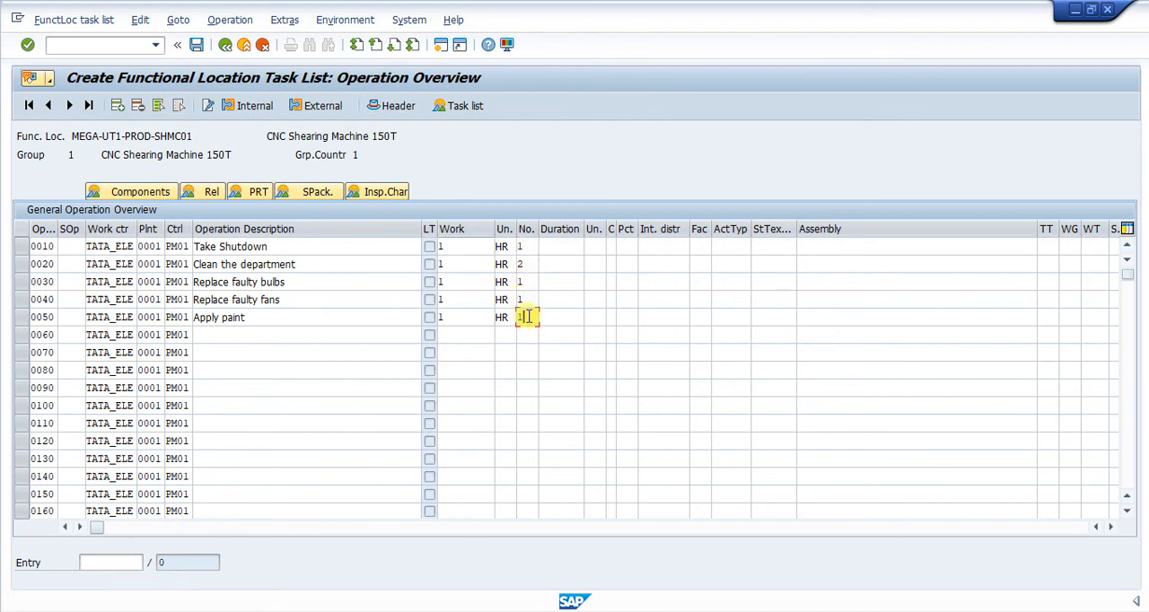
Set the duration unit to HR for each of the operations 0010 through 0050
{"action": "left_click", "coordinate": [595, 246]}
{"action": "type", "text": "H"}
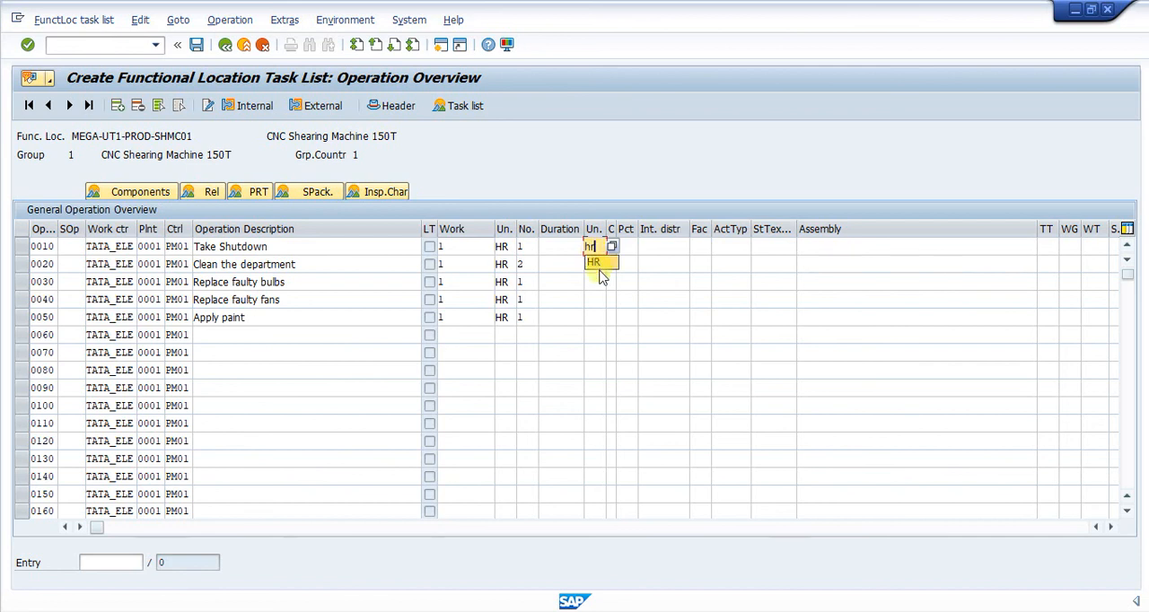
{"action": "left_click", "coordinate": [598, 262]}
{"action": "left_click", "coordinate": [595, 264]}
{"action": "type", "text": "H"}
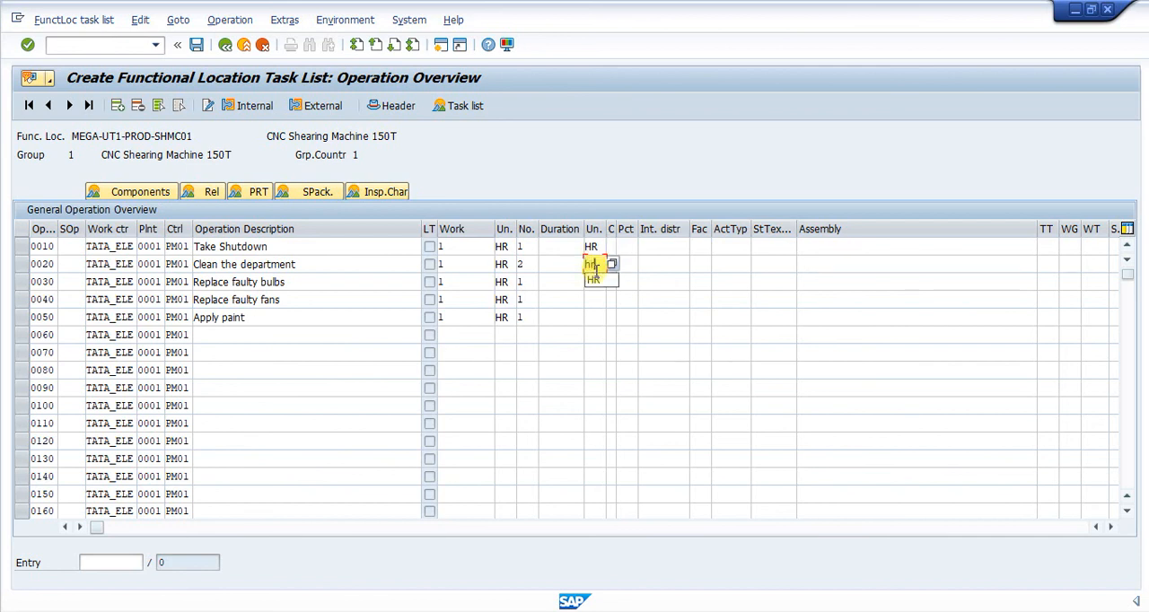
{"action": "left_click", "coordinate": [592, 281]}
{"action": "left_click", "coordinate": [592, 284]}
{"action": "type", "text": "H"}
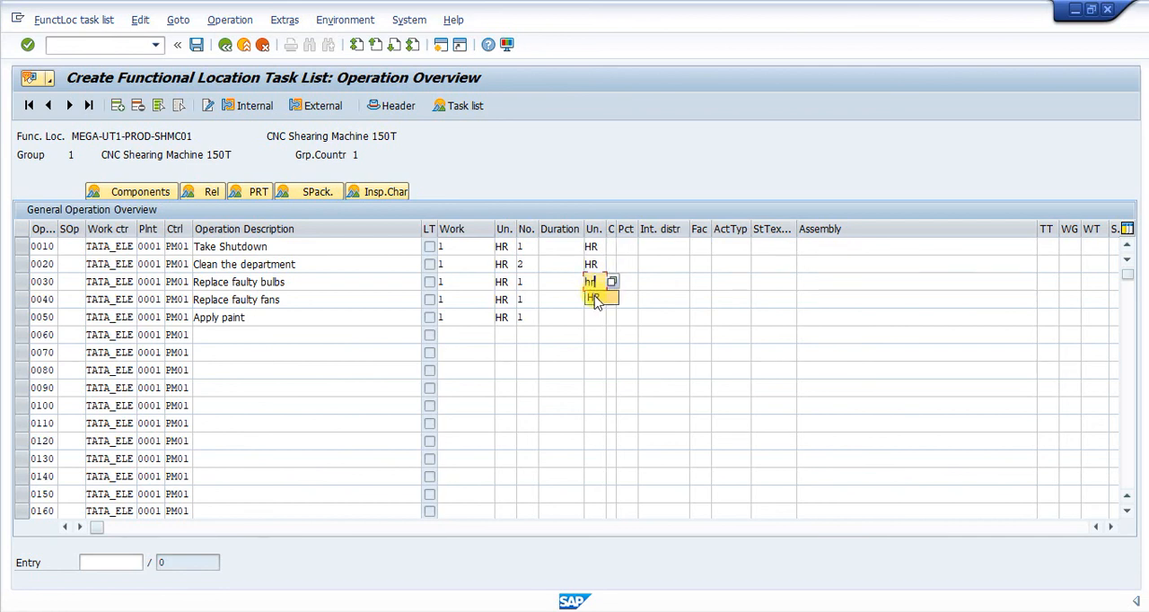
{"action": "left_click", "coordinate": [593, 301]}
{"action": "left_click", "coordinate": [593, 301]}
{"action": "type", "text": "H"}
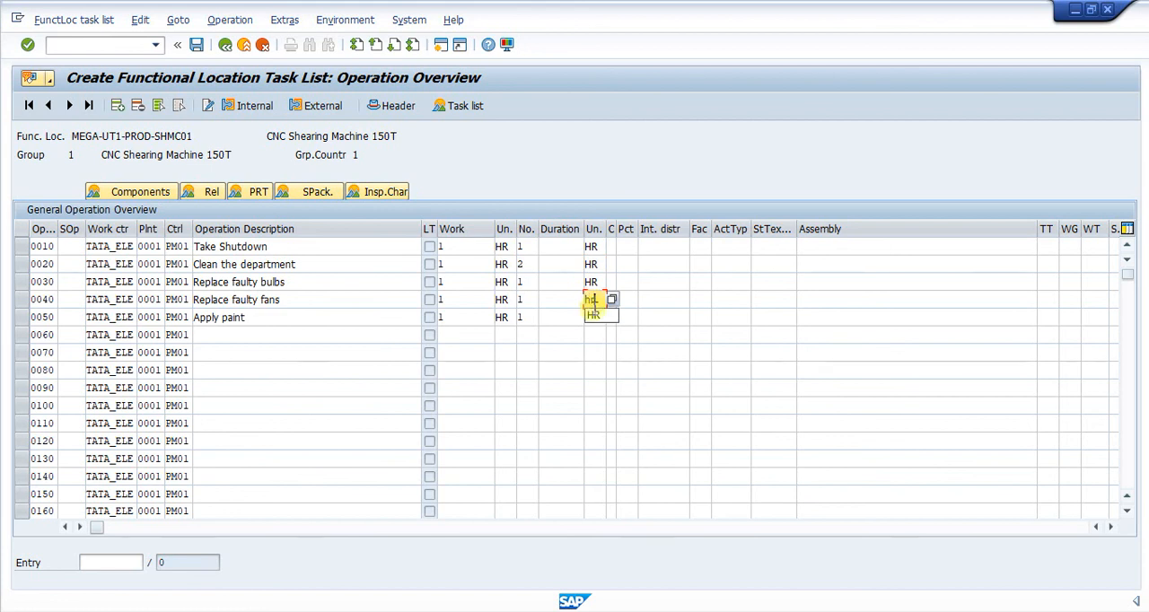
{"action": "left_click", "coordinate": [593, 314]}
{"action": "left_click", "coordinate": [593, 314]}
{"action": "type", "text": "hr"}
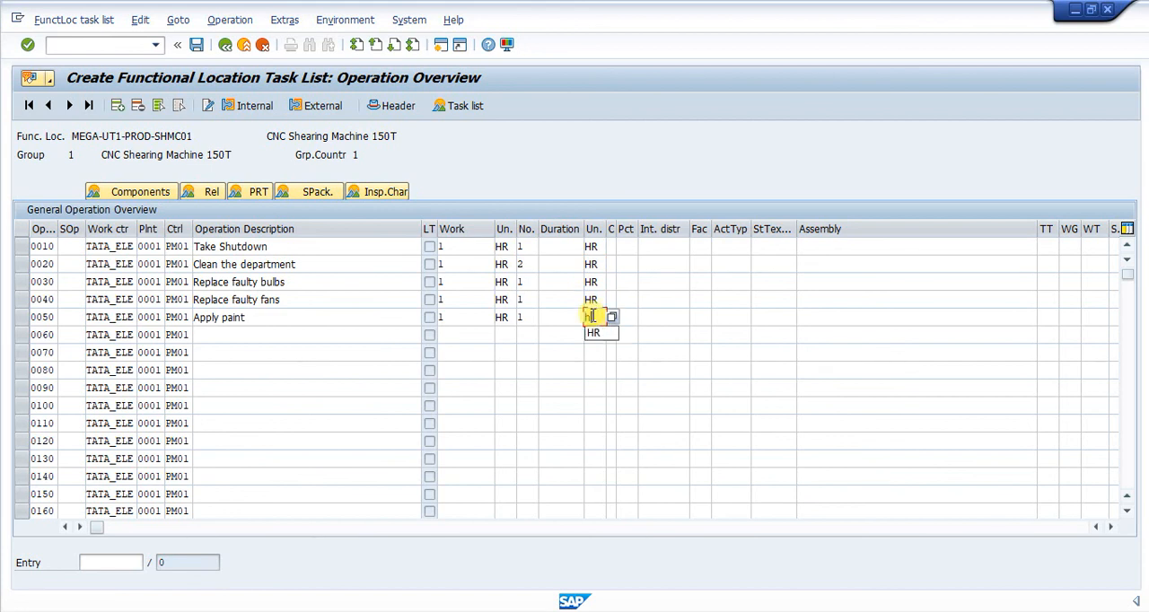
Set the calculation key to 1 (Calculate duration) for each of the operations 0010 through 0050
{"action": "left_click", "coordinate": [611, 245]}
{"action": "type", "text": "1"}
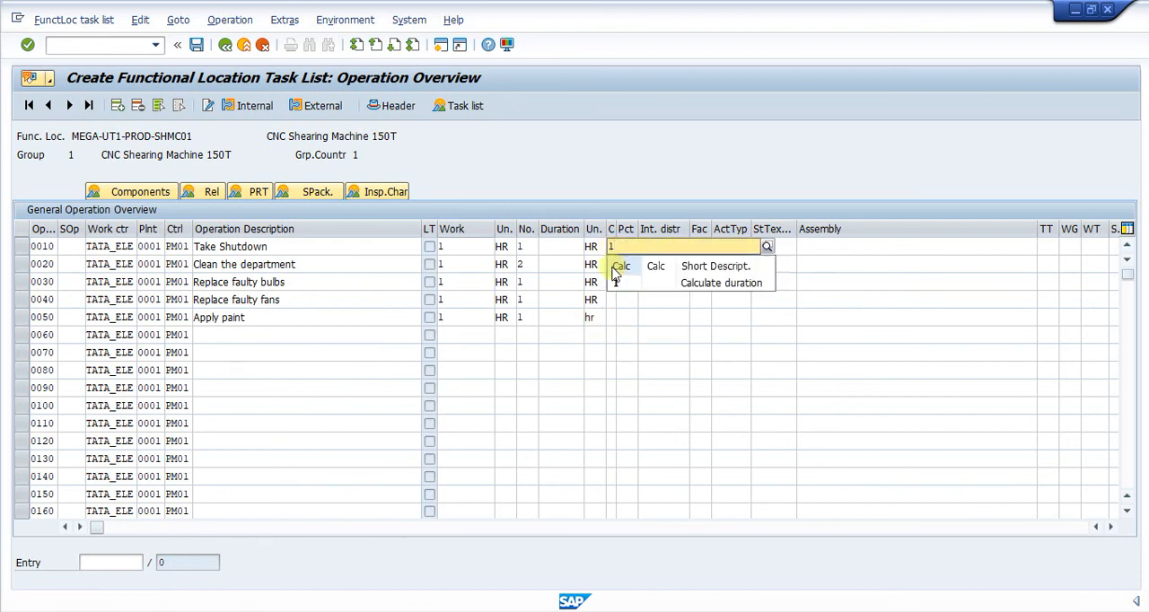
{"action": "left_click", "coordinate": [617, 281]}
{"action": "left_click", "coordinate": [608, 264]}
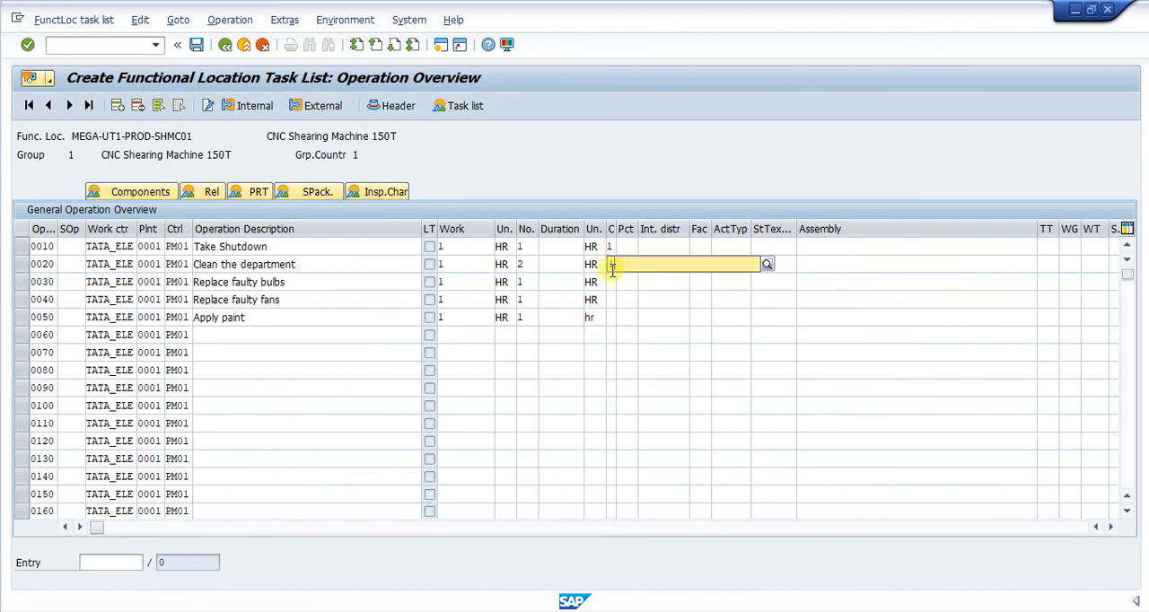
{"action": "type", "text": "1"}
{"action": "left_click", "coordinate": [611, 290]}
{"action": "left_click", "coordinate": [611, 284]}
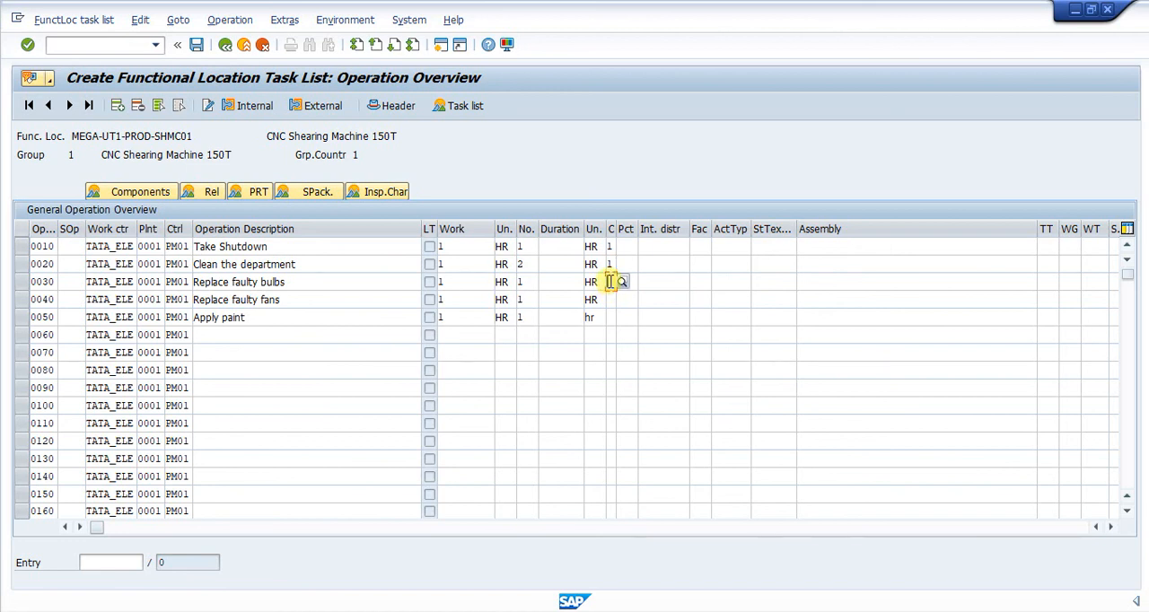
{"action": "type", "text": "1"}
{"action": "left_click", "coordinate": [611, 319]}
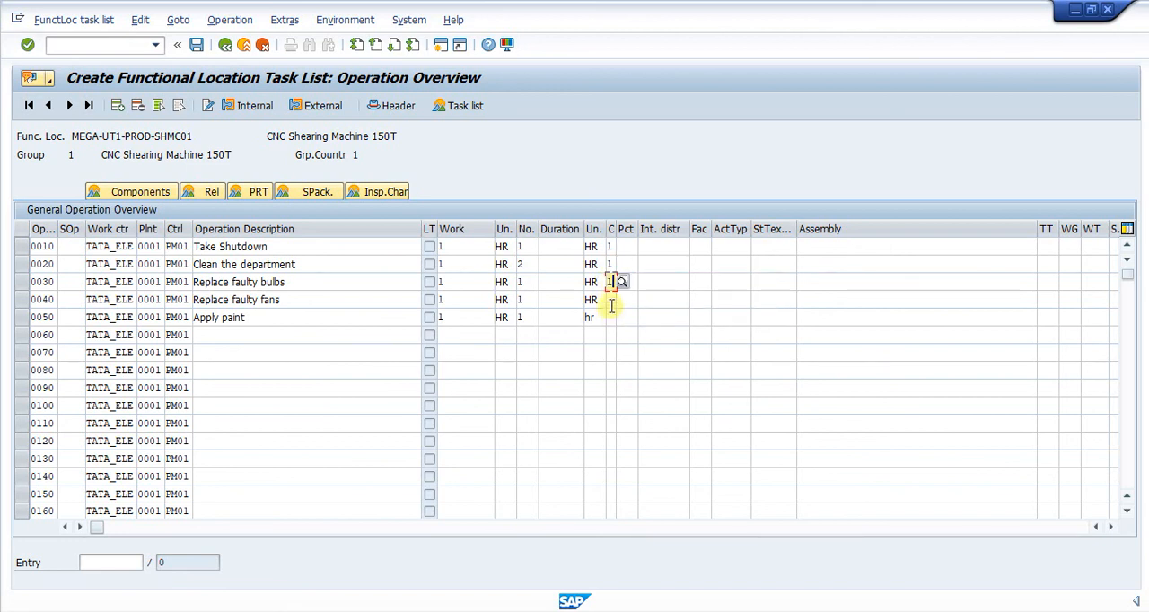
{"action": "left_click", "coordinate": [610, 299]}
{"action": "type", "text": "1"}
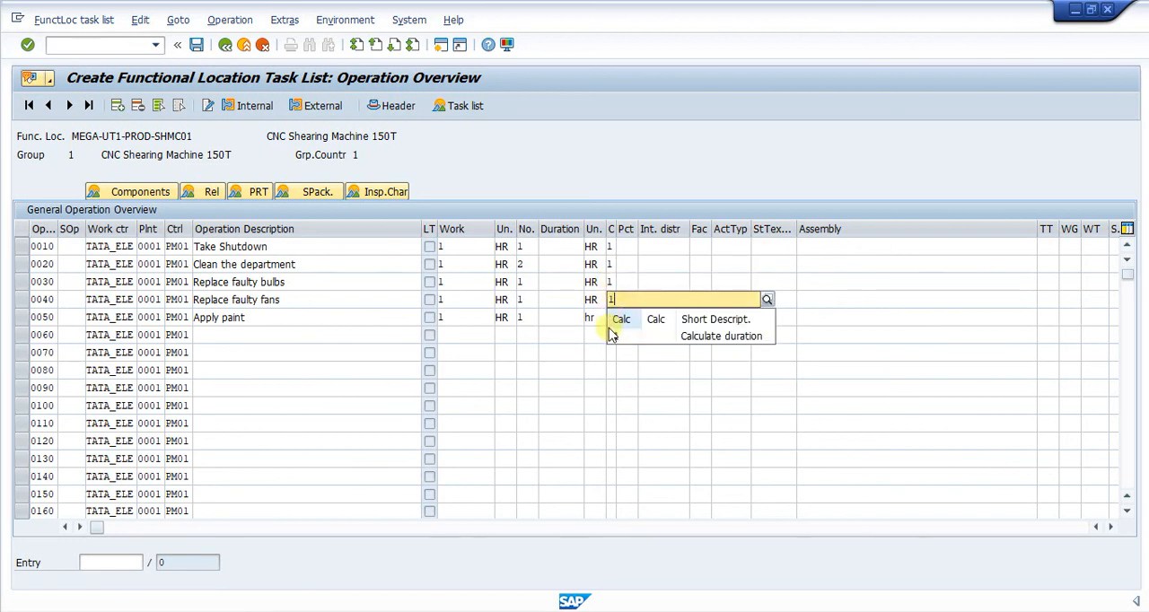
{"action": "left_click", "coordinate": [615, 339]}
{"action": "left_click", "coordinate": [610, 317]}
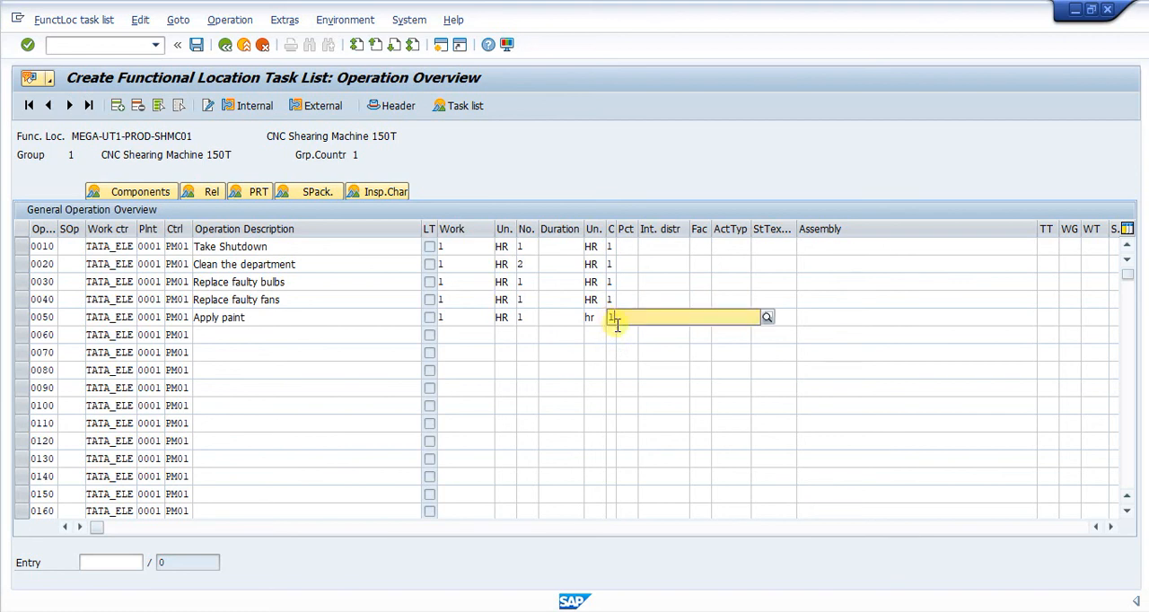
{"action": "type", "text": "1"}
Calculate the operation durations, accepting the capacity check for operation 0020, and save the functional location task list
{"action": "key", "text": "Return"}
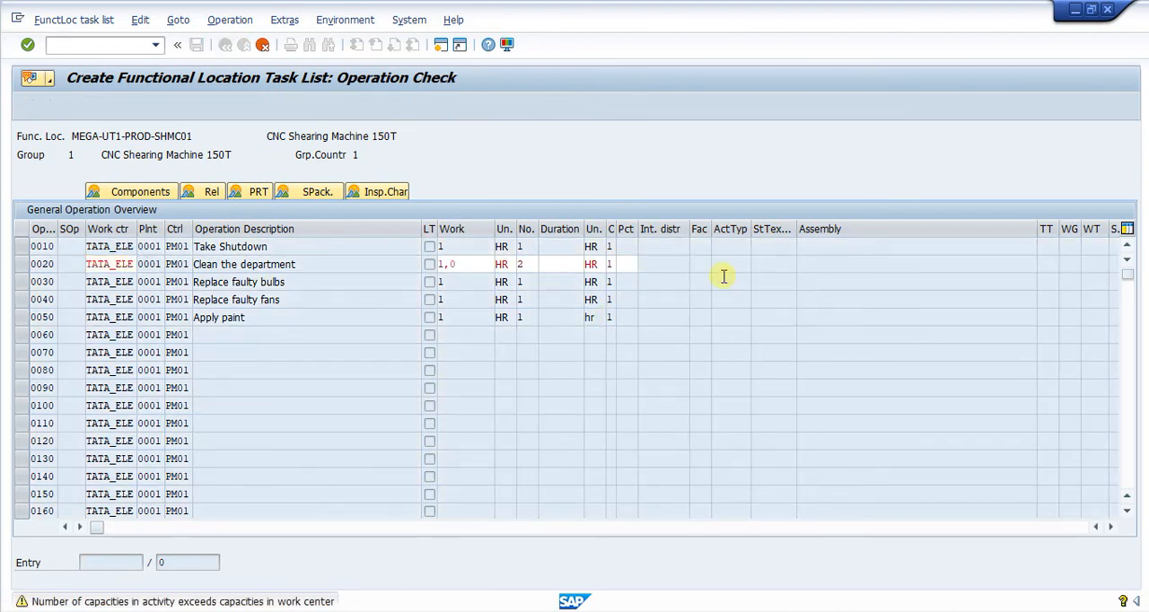
{"action": "key", "text": "Return"}
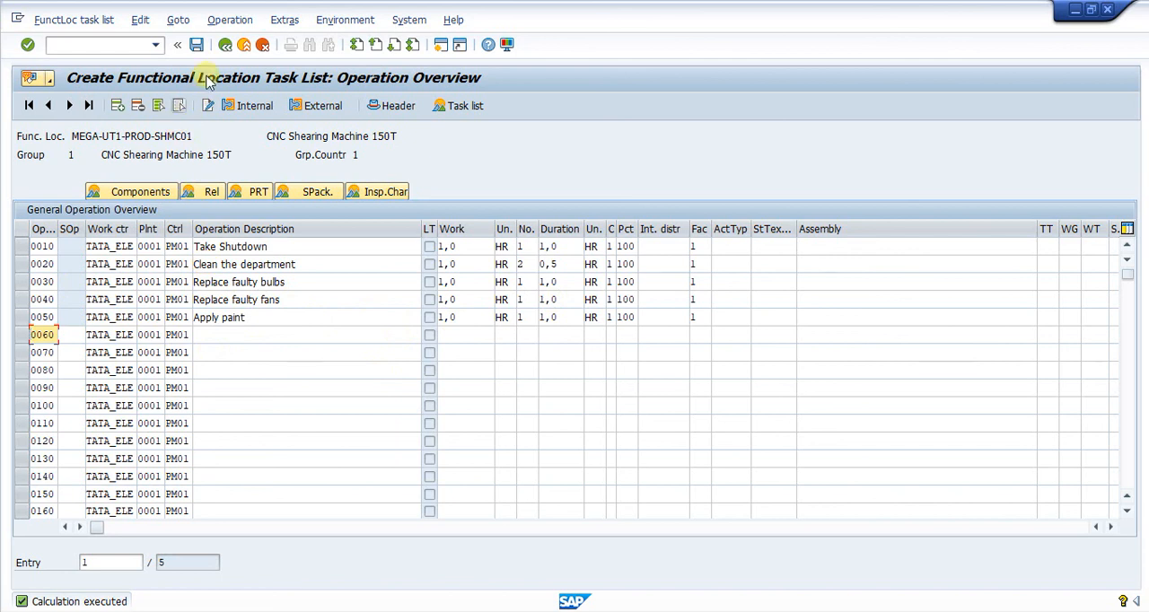
{"action": "left_click", "coordinate": [196, 44]}
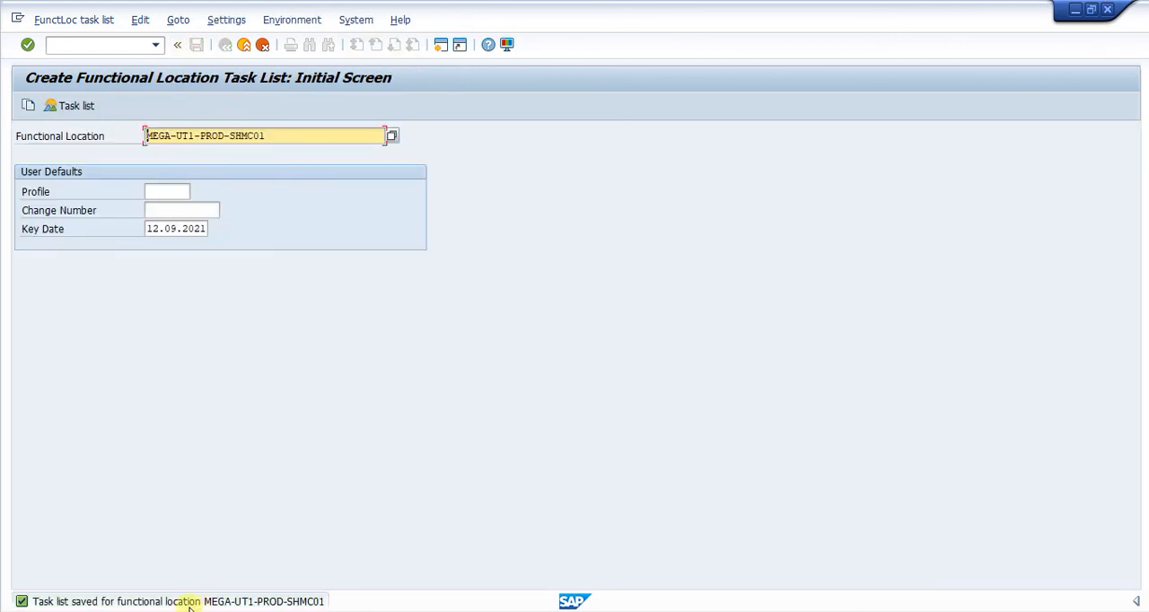
Reopen the saved task list of functional location MEGA-UT1-PROD-SHMC01 in change mode to review its operations
{"action": "left_click", "coordinate": [56, 19]}
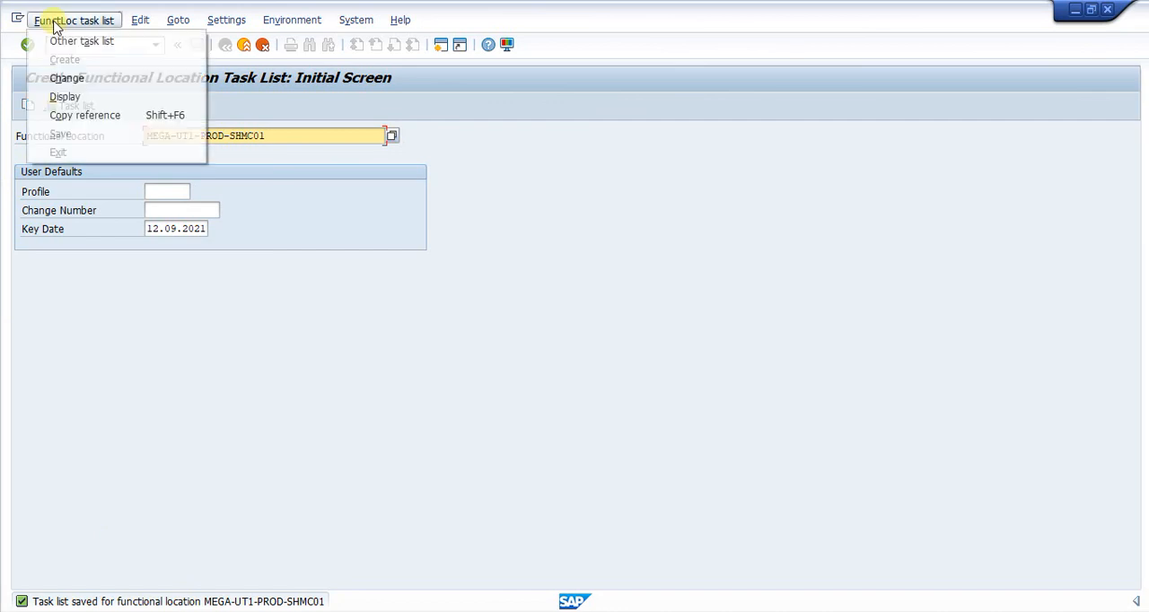
{"action": "left_click", "coordinate": [75, 78]}
{"action": "key", "text": "Return"}
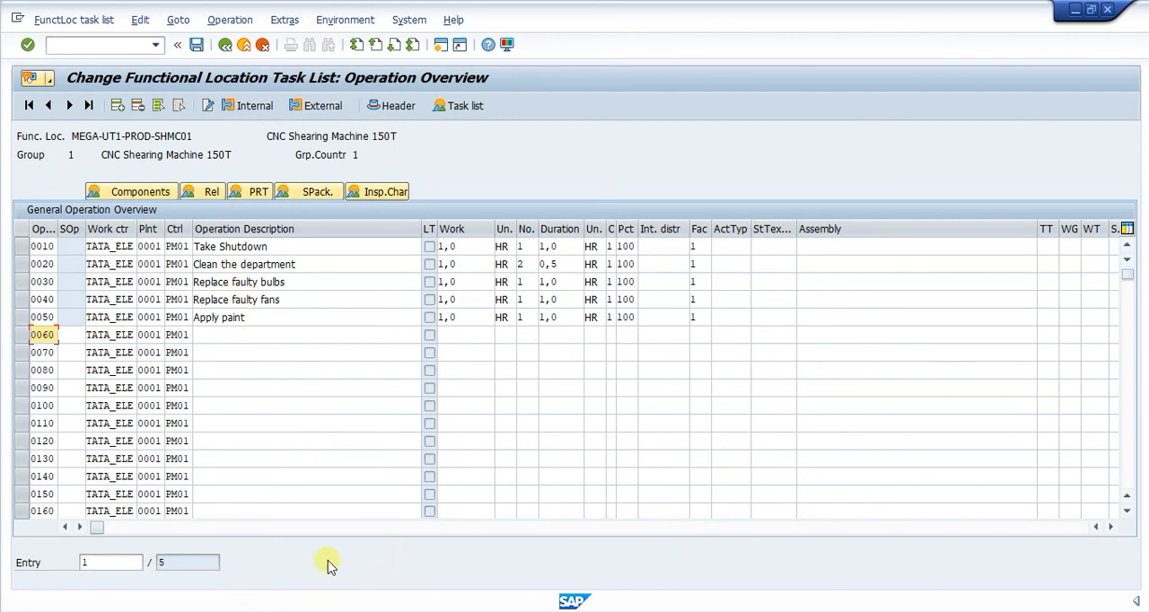
Leave the functional location task list and start transaction IA05 to create a general task list
{"action": "left_click", "coordinate": [67, 46]}
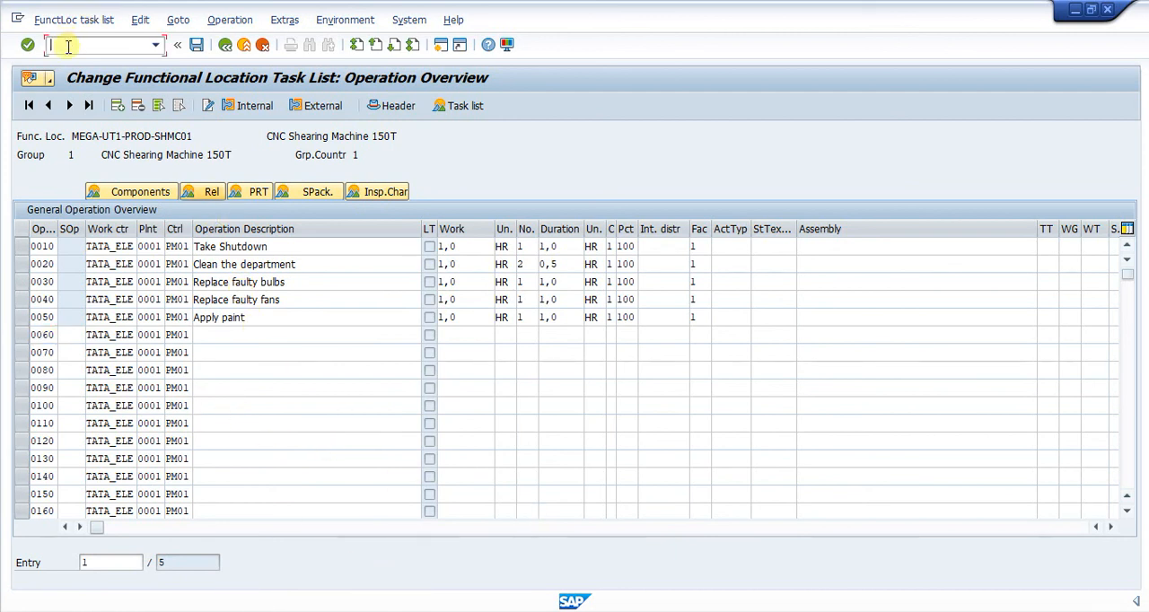
{"action": "key", "text": "Return"}
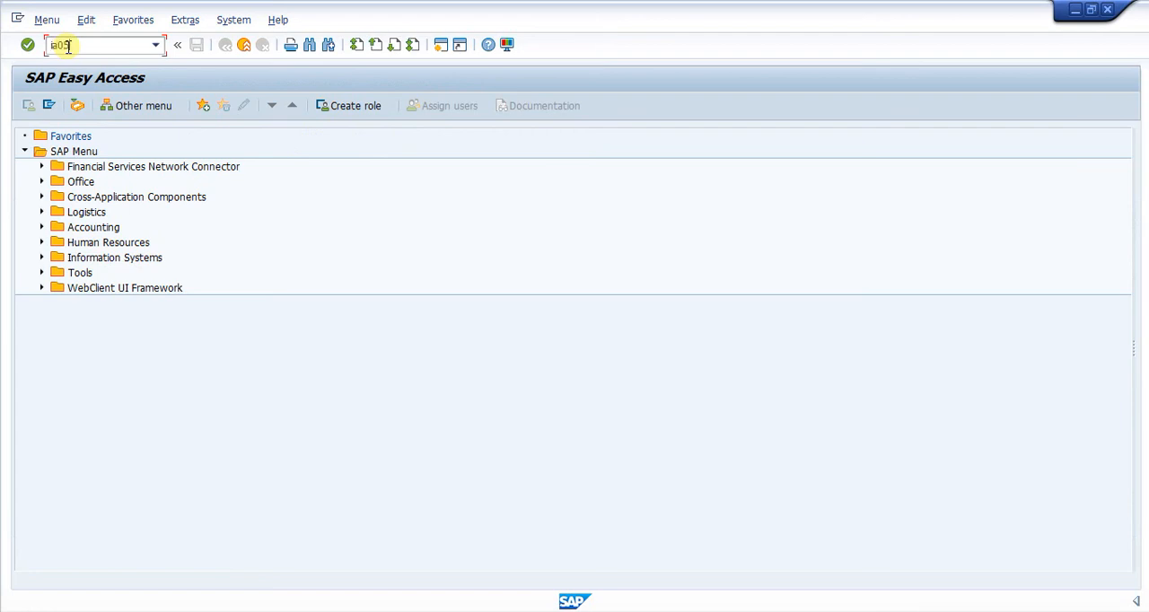
{"action": "key", "text": "Return"}
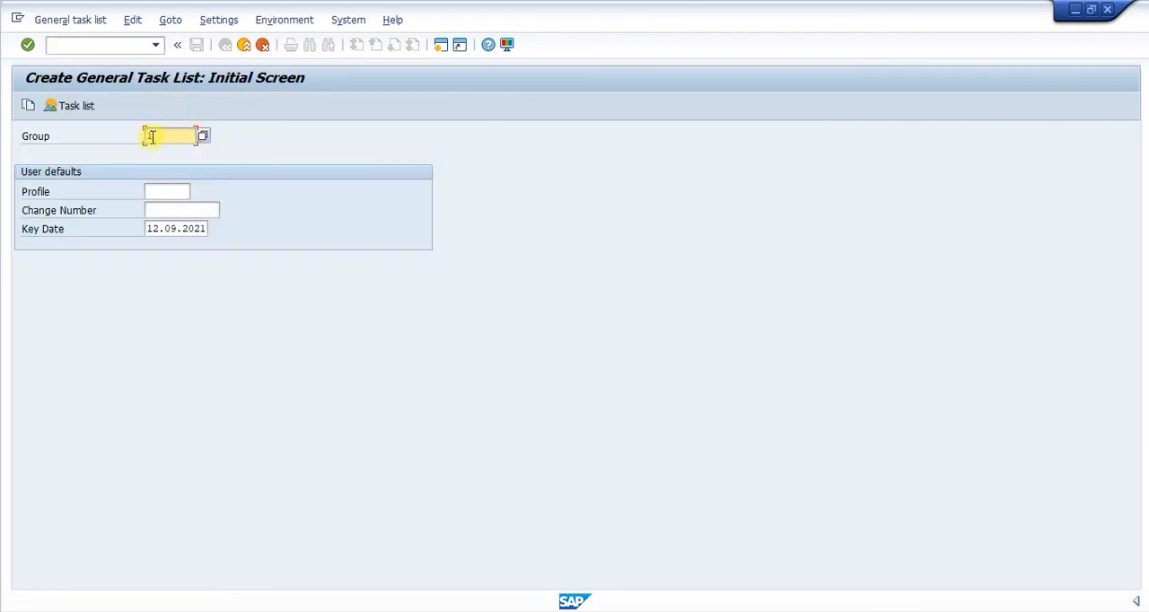
Leave the group empty, select profile PM01 for the general task list and open its header
{"action": "left_click", "coordinate": [158, 138]}
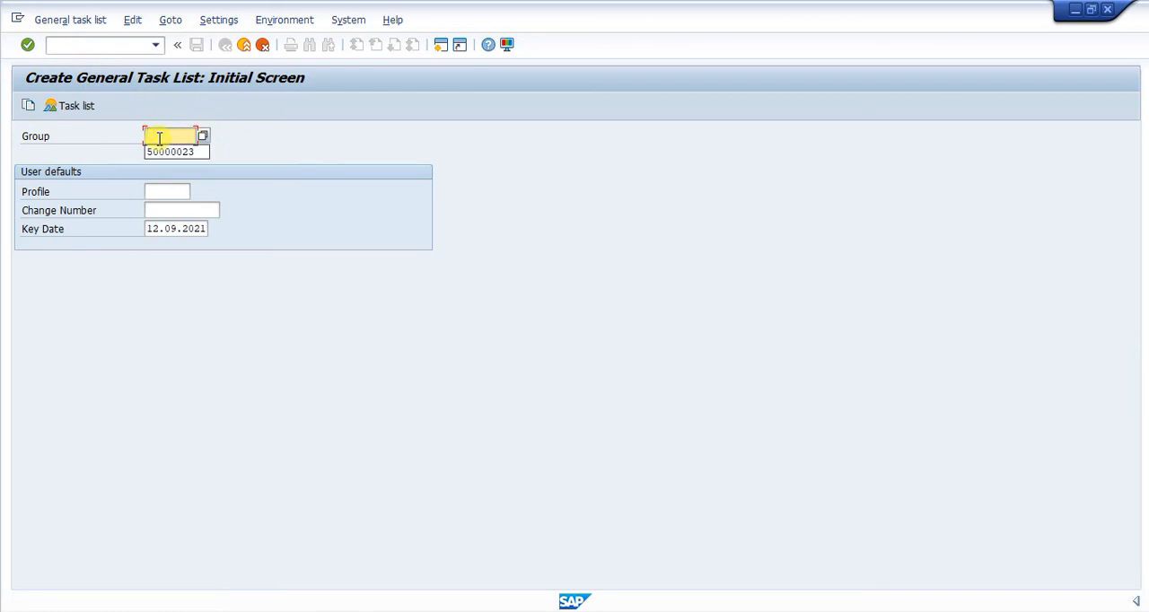
{"action": "left_click", "coordinate": [240, 134]}
{"action": "left_click", "coordinate": [166, 194]}
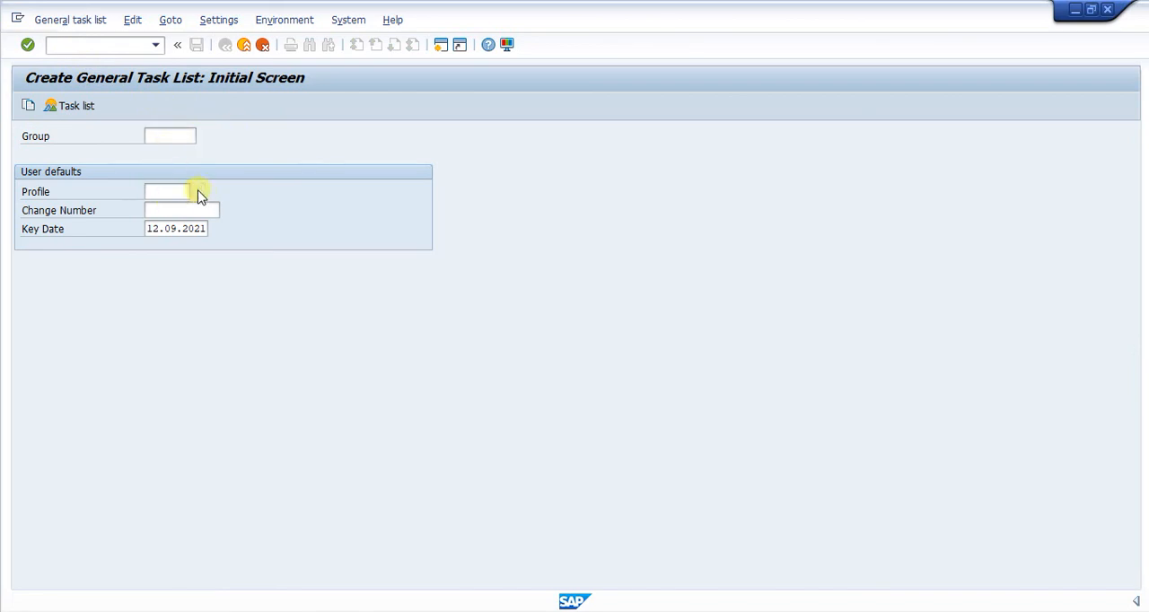
{"action": "left_click", "coordinate": [200, 192]}
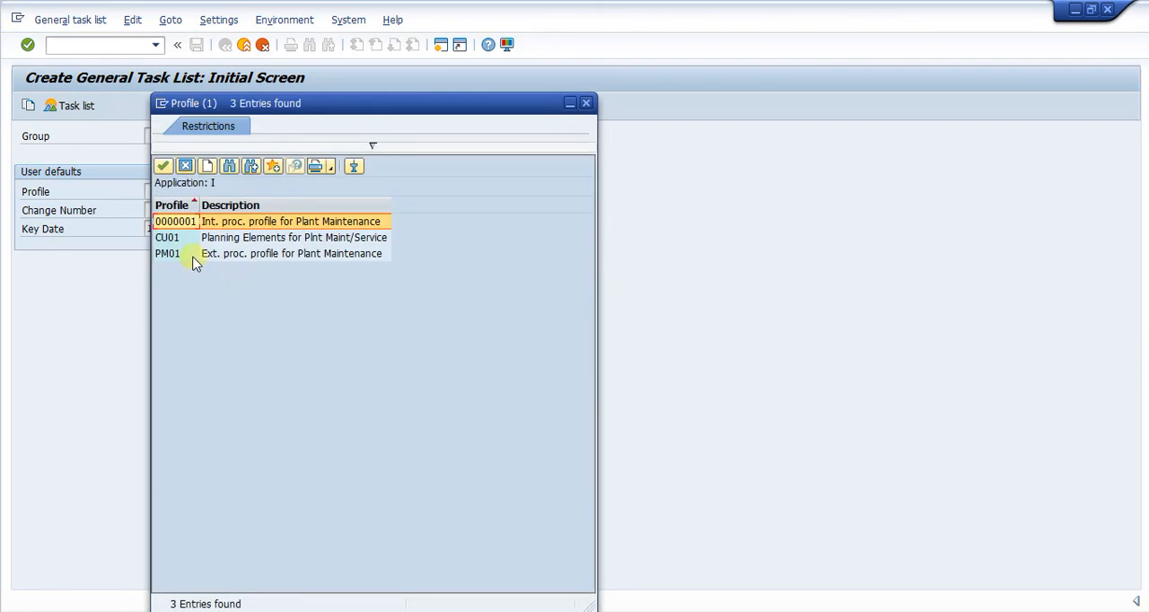
{"action": "double_click", "coordinate": [192, 255]}
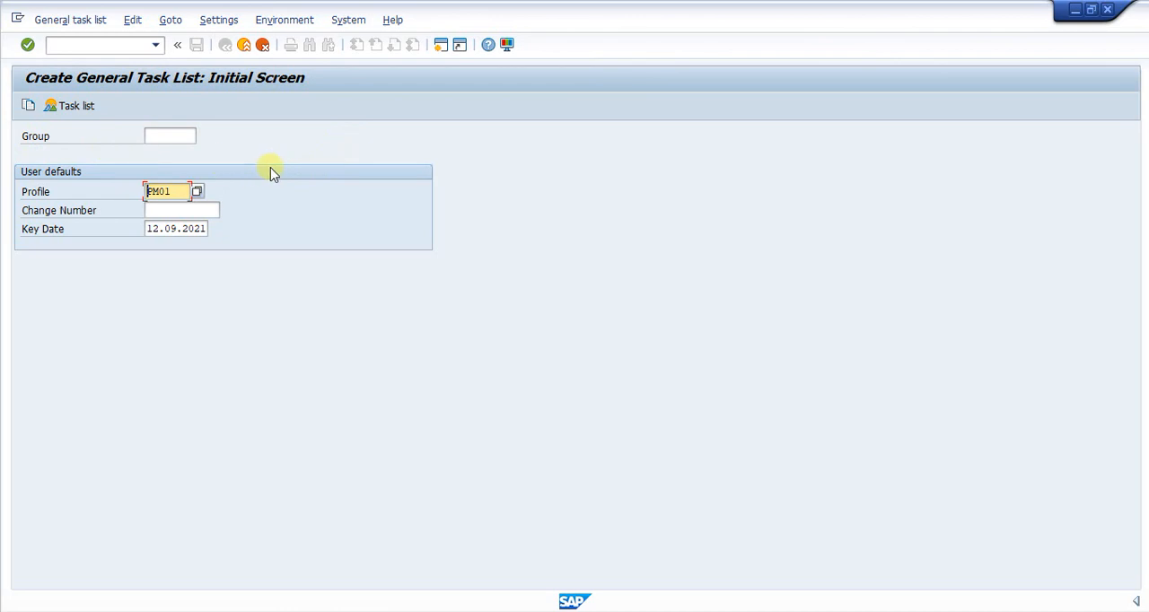
{"action": "key", "text": "Return"}
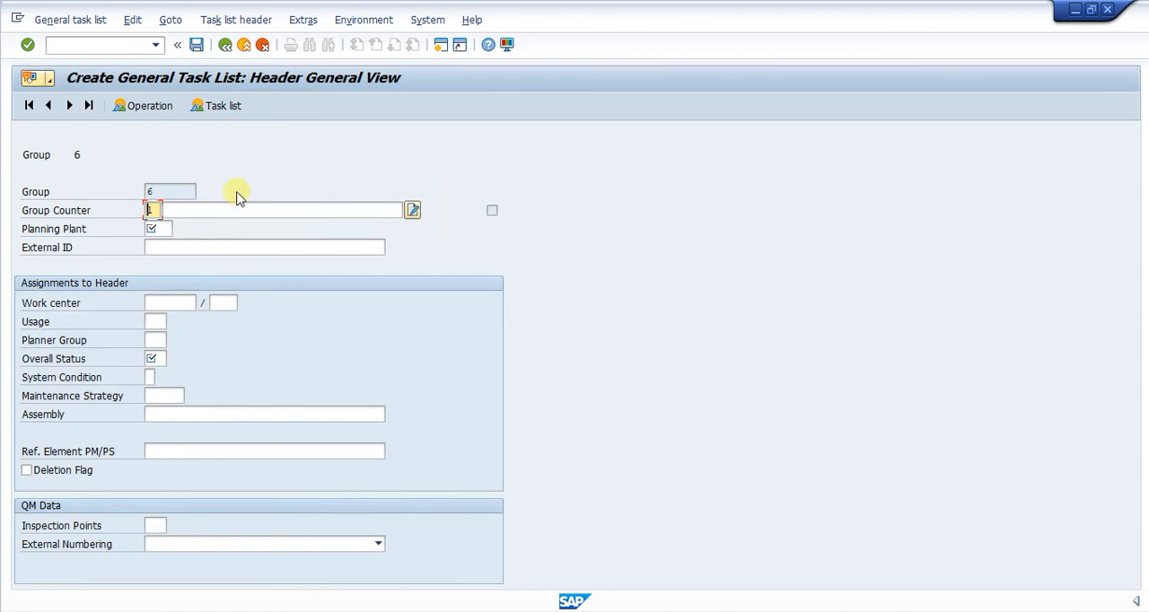
Switch to the TL Equipment DG workbook in Excel, review its task list operations, and return to the general task list header in SAP
{"action": "left_click", "coordinate": [198, 209]}
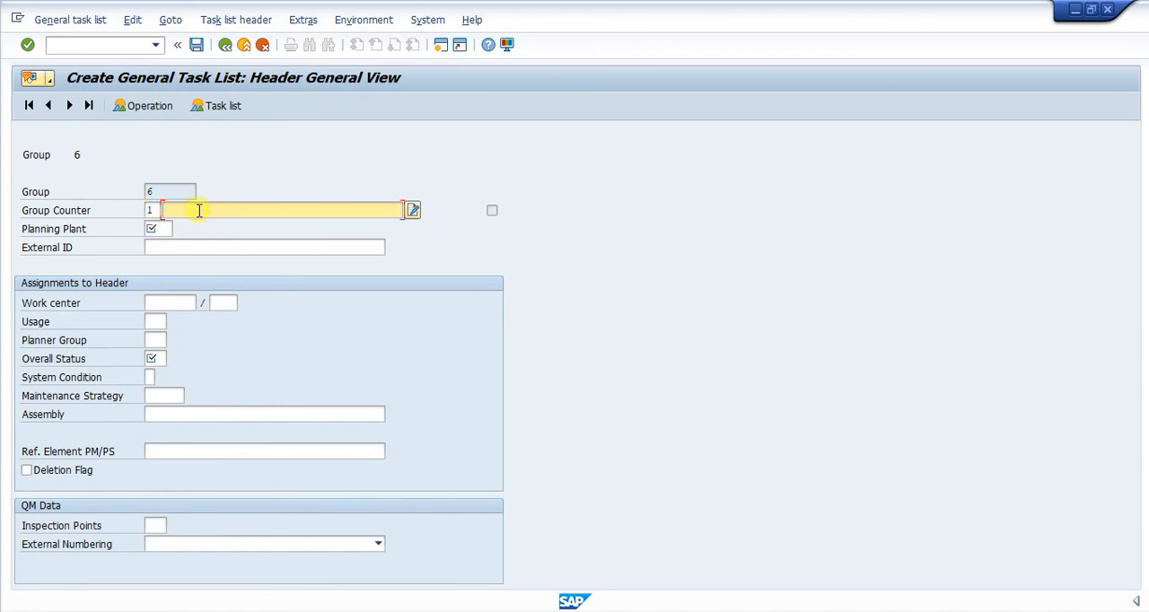
{"action": "left_click", "coordinate": [499, 610]}
{"action": "scroll", "coordinate": [475, 534], "scroll_direction": "down", "scroll_amount": 1}
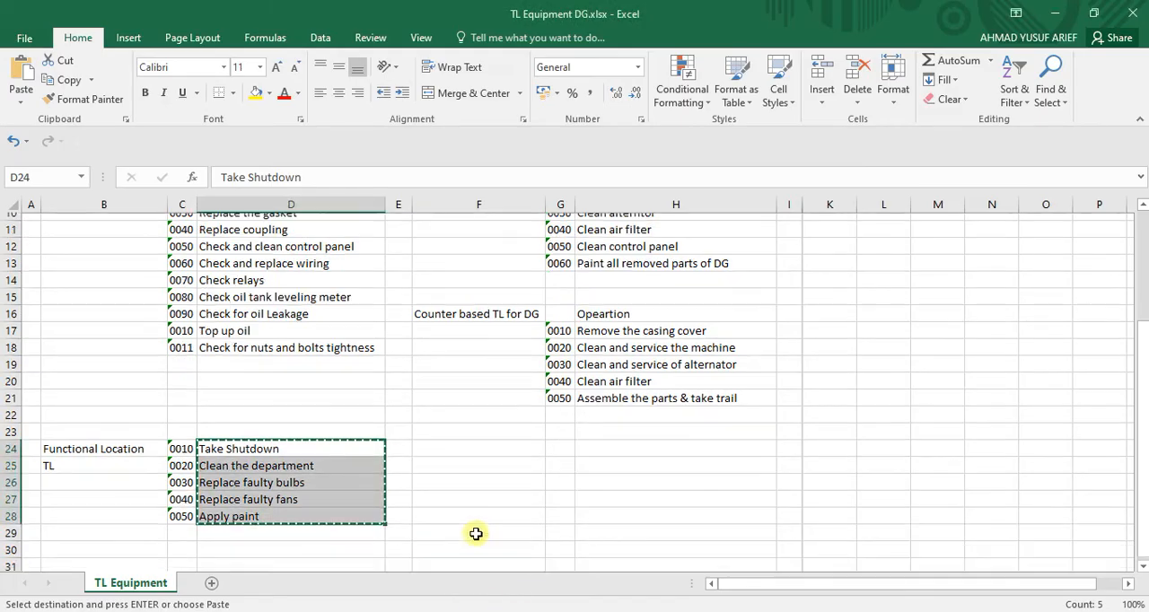
{"action": "scroll", "coordinate": [476, 534], "scroll_direction": "down", "scroll_amount": 4}
{"action": "scroll", "coordinate": [476, 534], "scroll_direction": "up", "scroll_amount": 4}
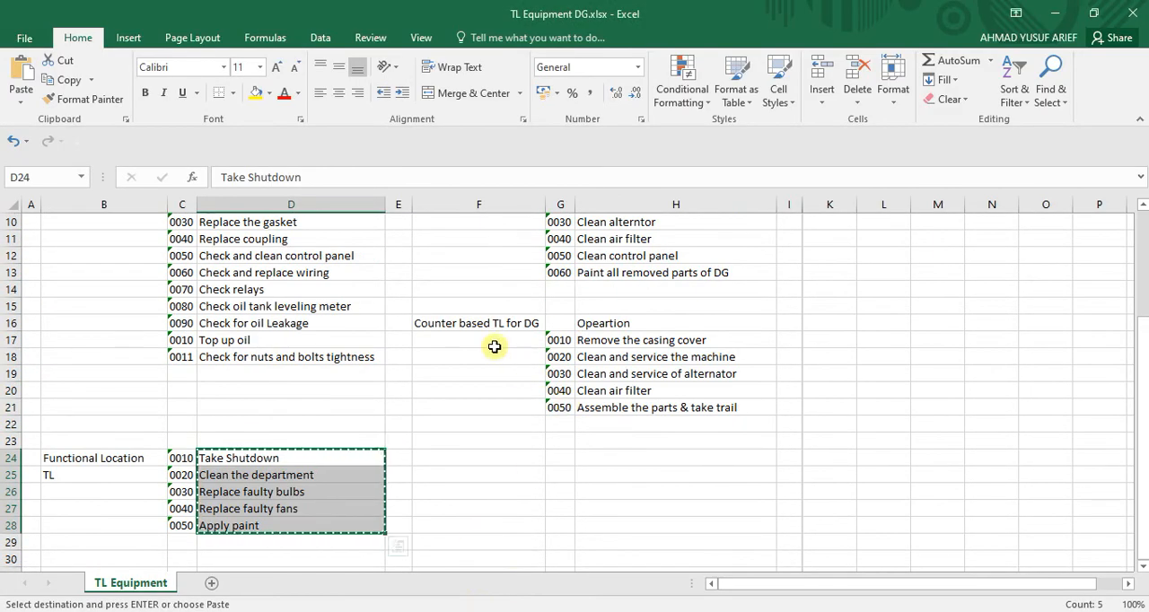
{"action": "scroll", "coordinate": [590, 327], "scroll_direction": "up", "scroll_amount": 3}
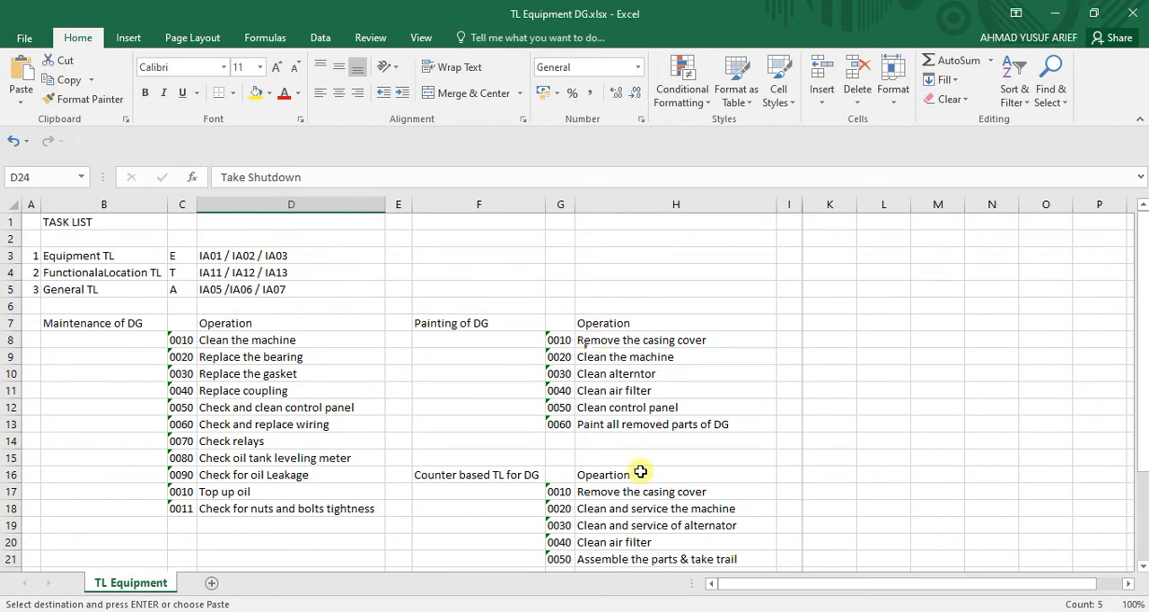
{"action": "scroll", "coordinate": [640, 472], "scroll_direction": "down", "scroll_amount": 3}
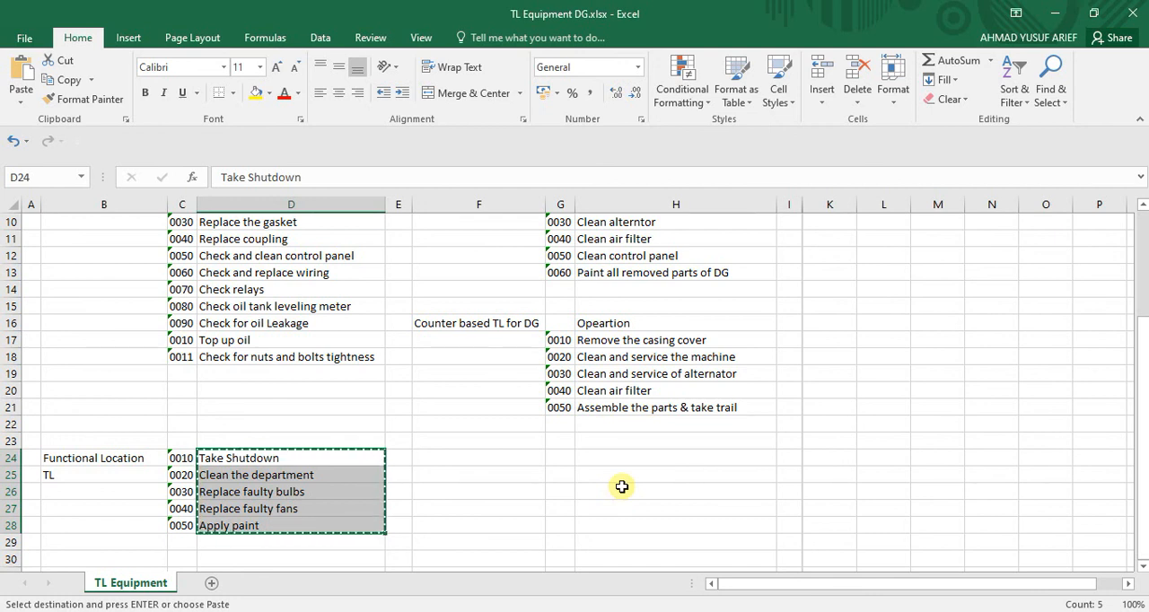
{"action": "left_click", "coordinate": [808, 611]}
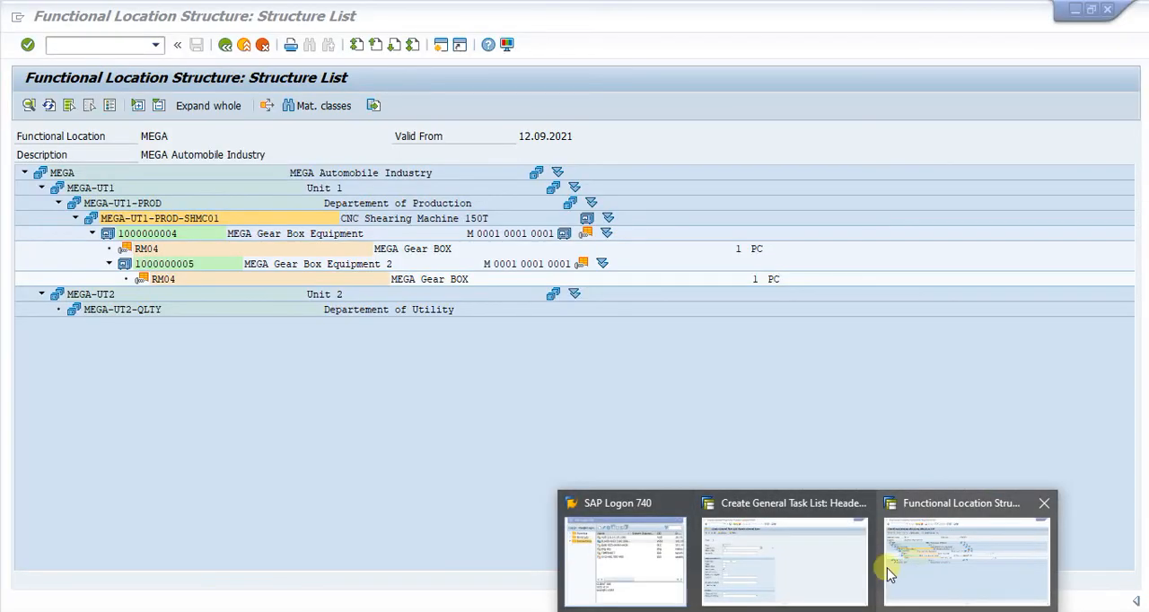
{"action": "left_click", "coordinate": [780, 574]}
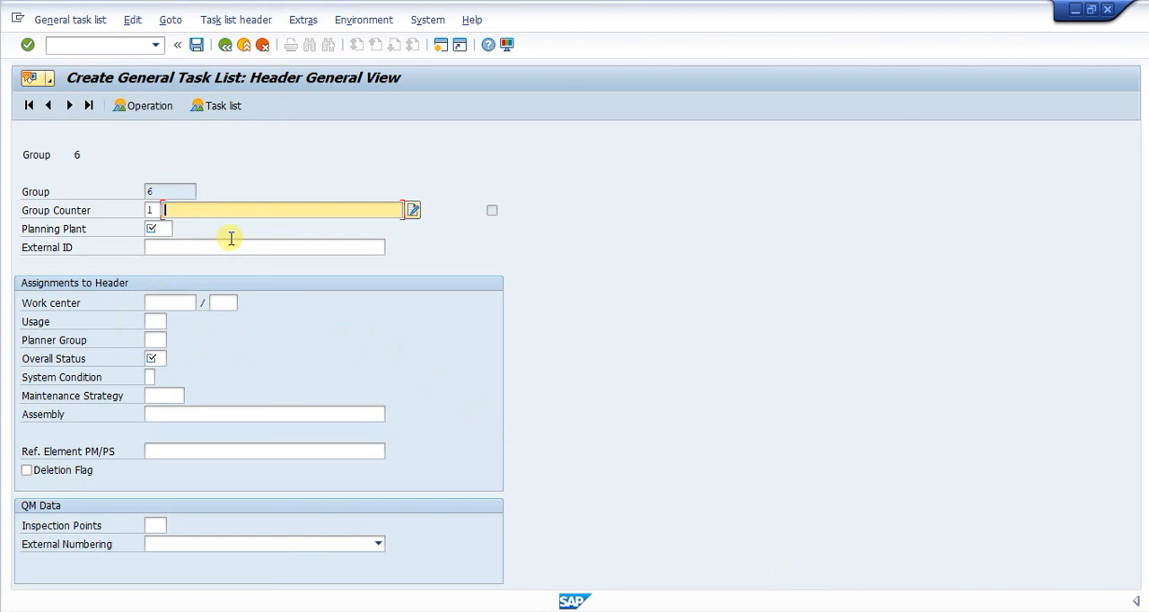
Describe the group counter as "General Maintenance Tasks on Tech.Obj" and set the planning plant to 0001
{"action": "type", "text": "General"}
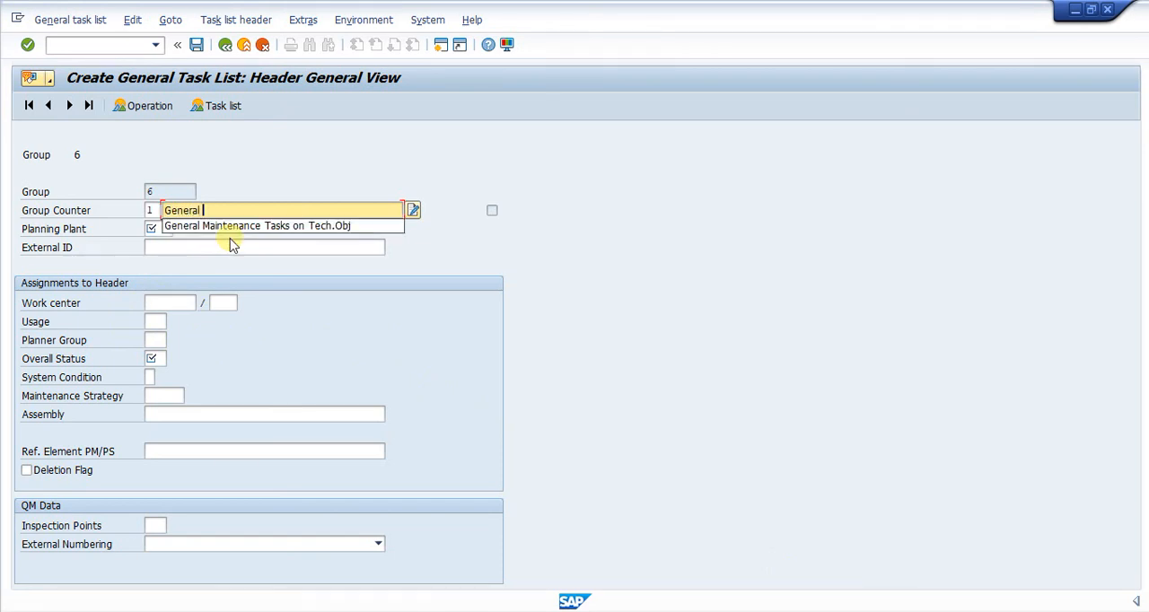
{"action": "left_click", "coordinate": [243, 226]}
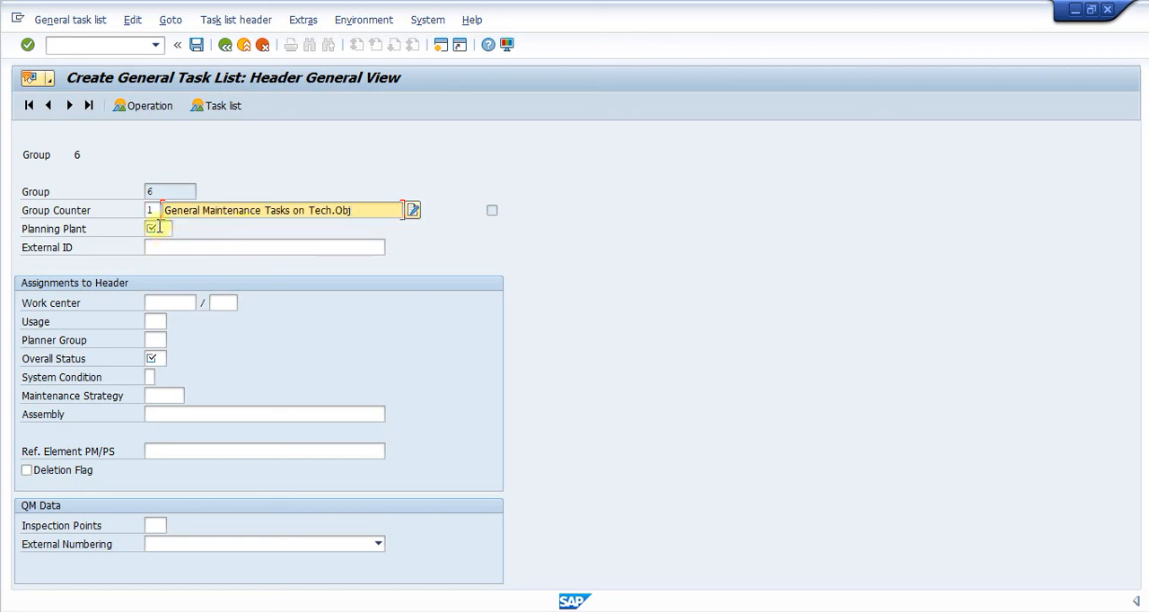
{"action": "left_click", "coordinate": [161, 230]}
{"action": "type", "text": "00"}
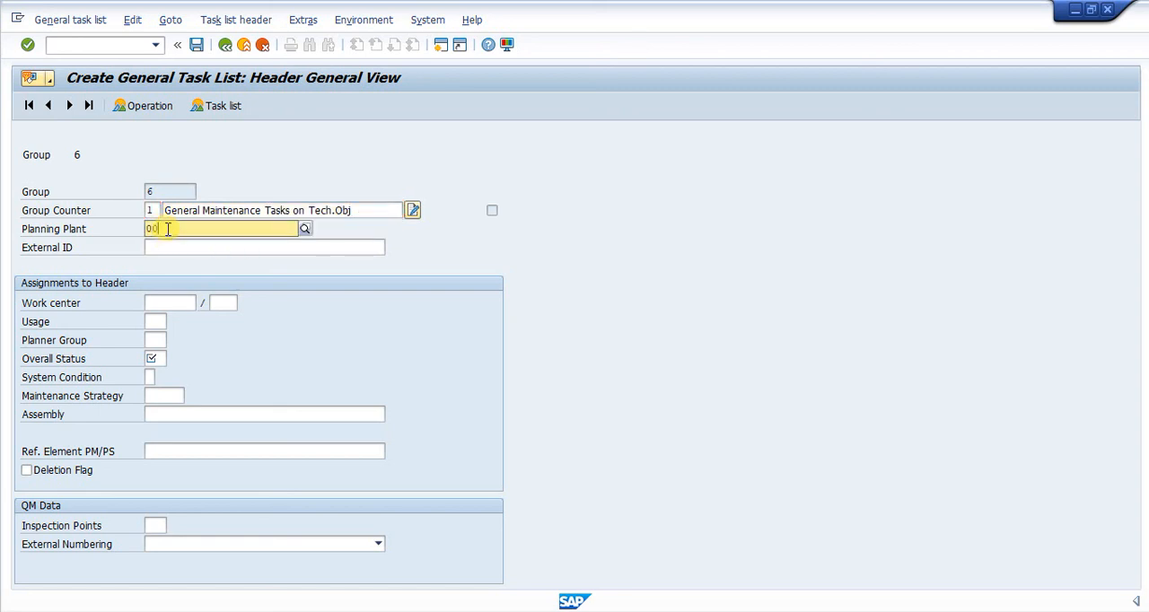
{"action": "type", "text": "01"}
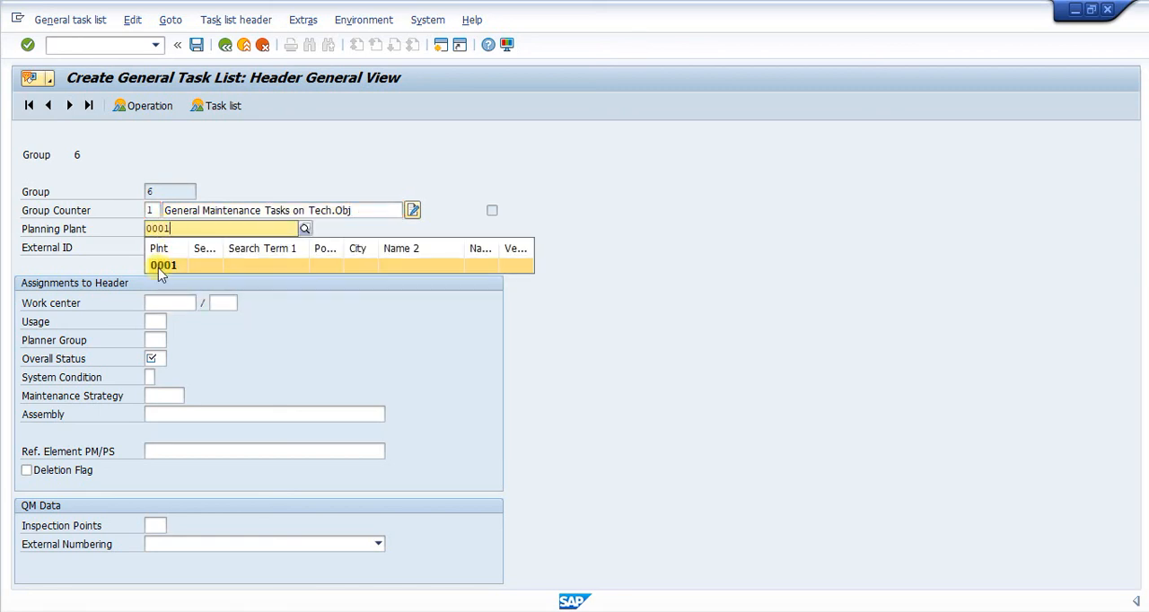
{"action": "left_click", "coordinate": [159, 270]}
Assign work center MEGA_ELE to the general task list header
{"action": "left_click", "coordinate": [171, 302]}
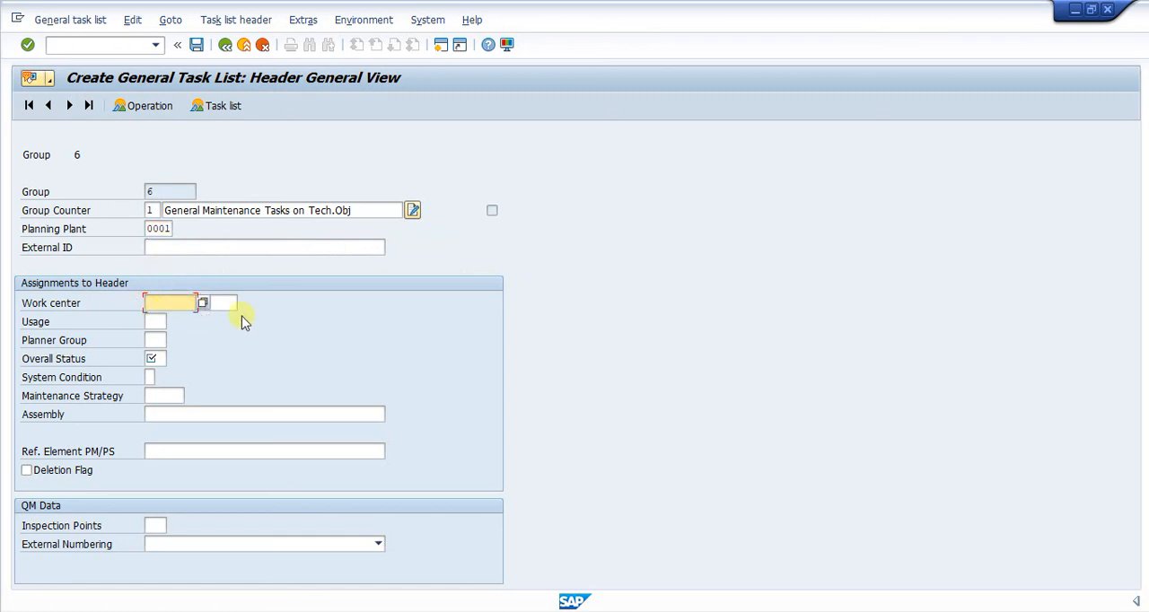
{"action": "left_click", "coordinate": [203, 304]}
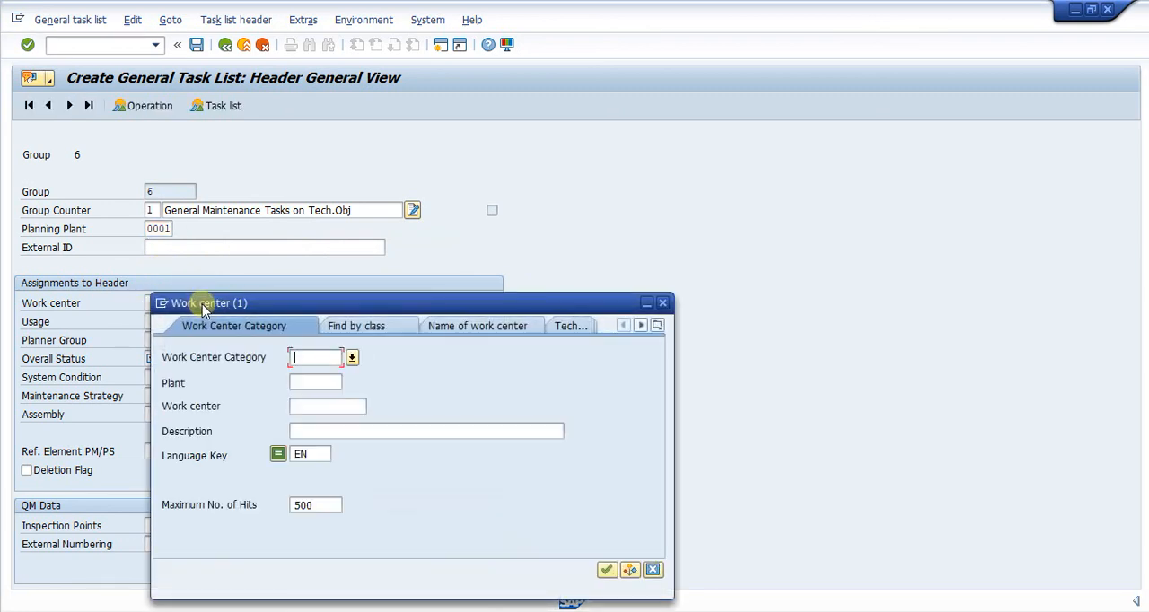
{"action": "left_click", "coordinate": [662, 302]}
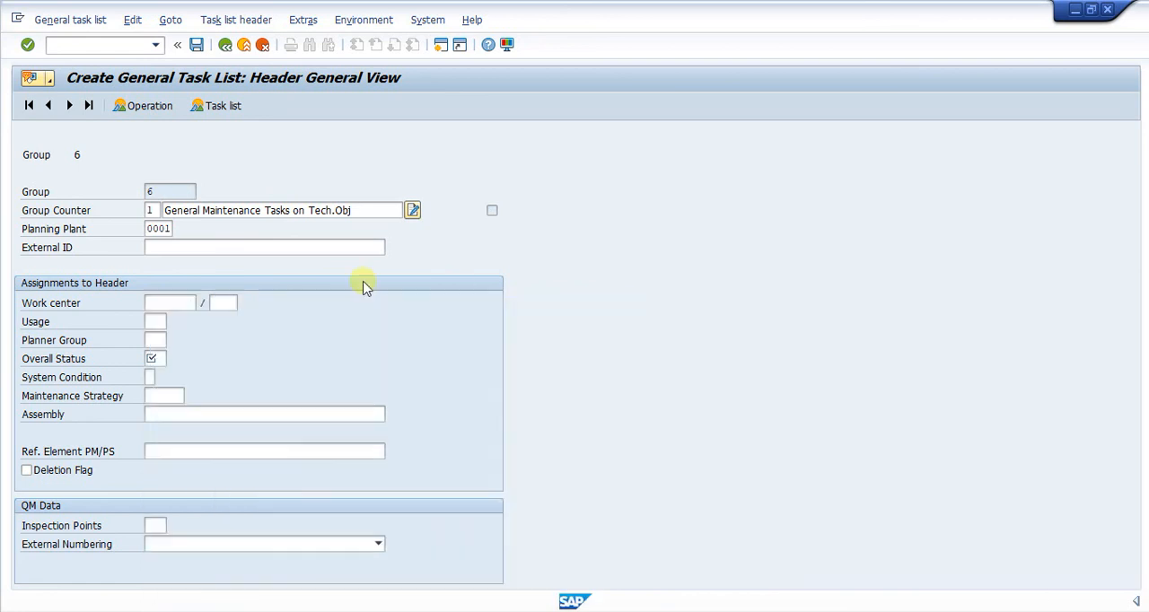
{"action": "key", "text": "BackSpace"}
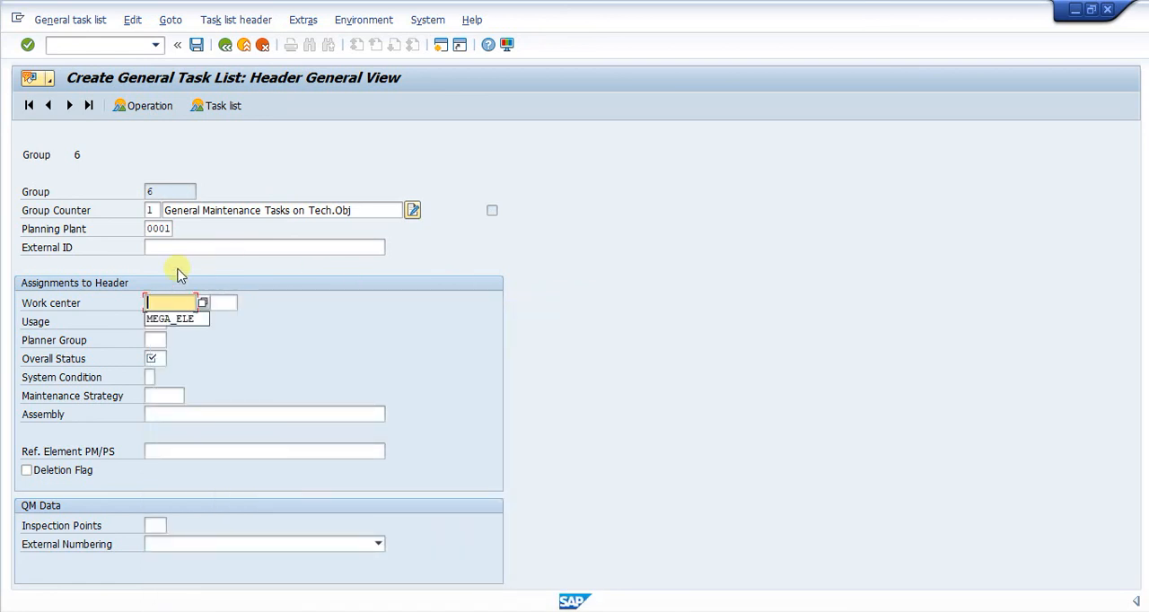
{"action": "left_click", "coordinate": [176, 318]}
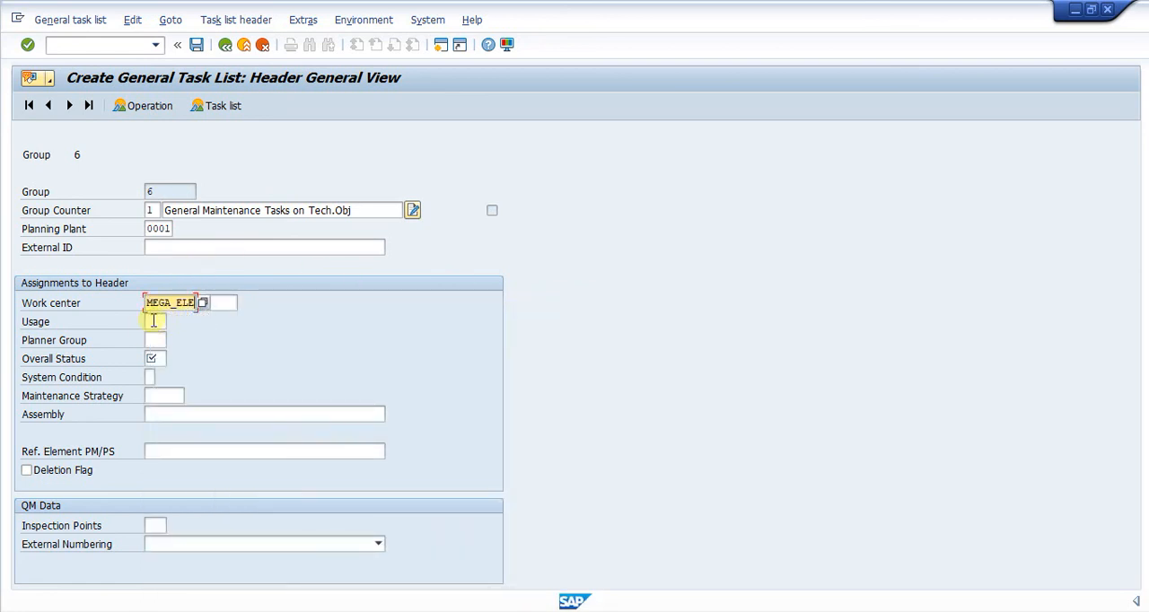
Set the header's usage to 4 (Plant maintenance) and its overall status to 4 (Released (General))
{"action": "left_click", "coordinate": [153, 321]}
{"action": "left_click", "coordinate": [171, 323]}
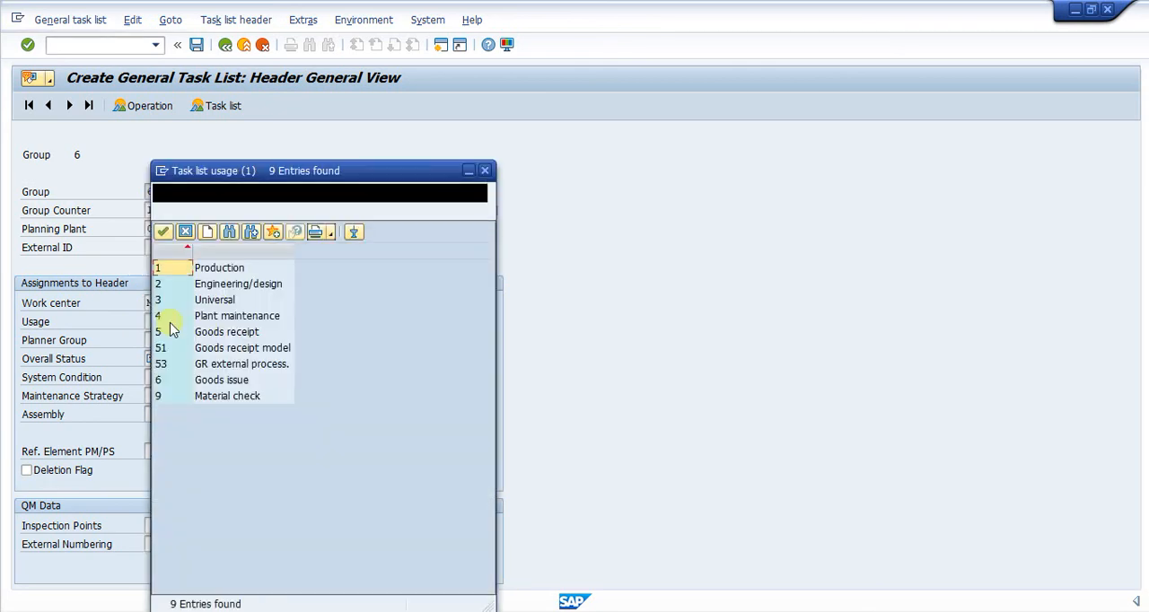
{"action": "double_click", "coordinate": [170, 317]}
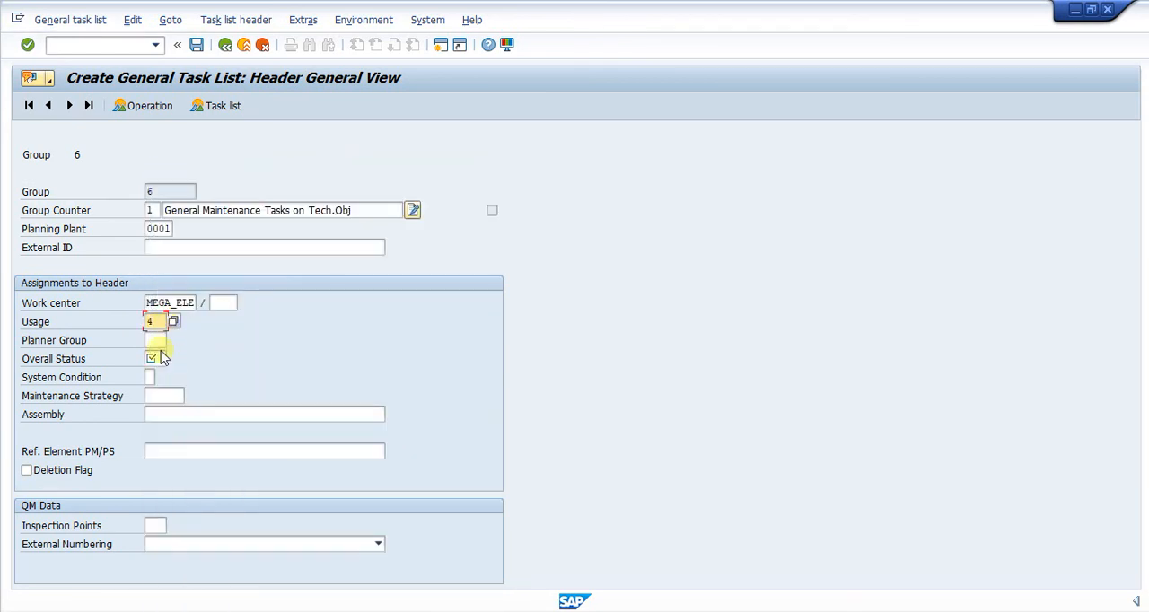
{"action": "left_click", "coordinate": [157, 358]}
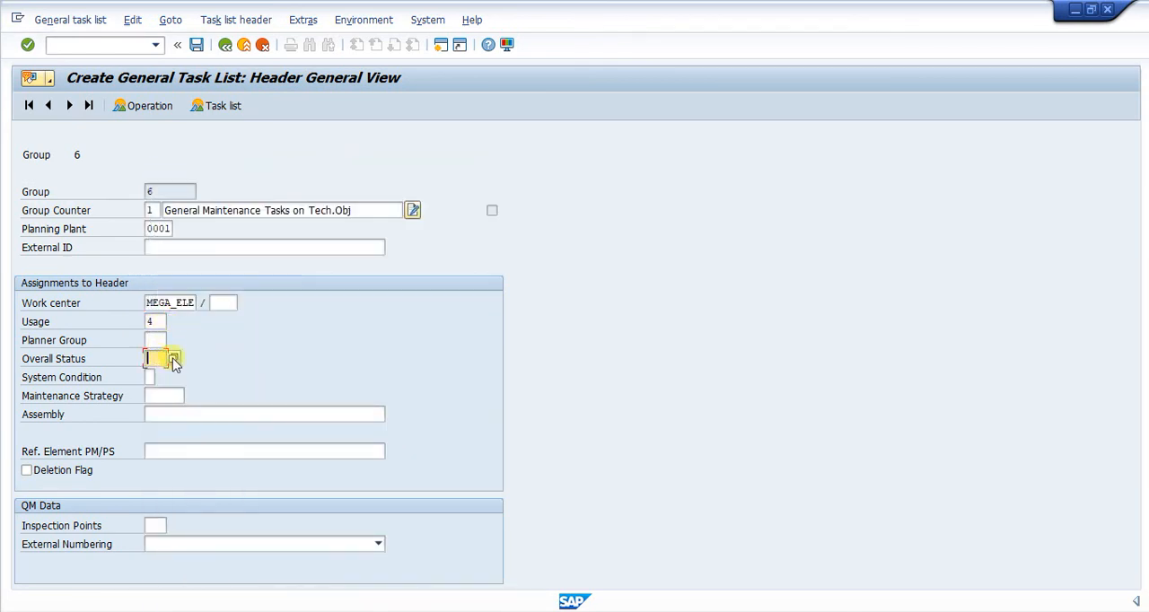
{"action": "left_click", "coordinate": [177, 361]}
{"action": "left_click", "coordinate": [182, 321]}
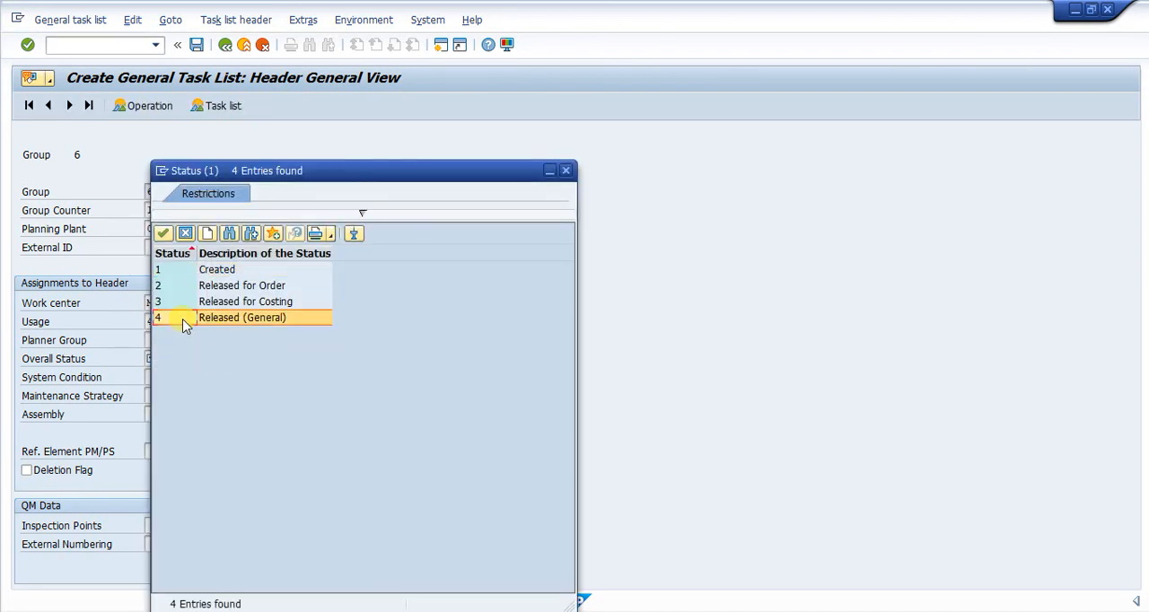
{"action": "double_click", "coordinate": [182, 321]}
{"action": "key", "text": "Return"}
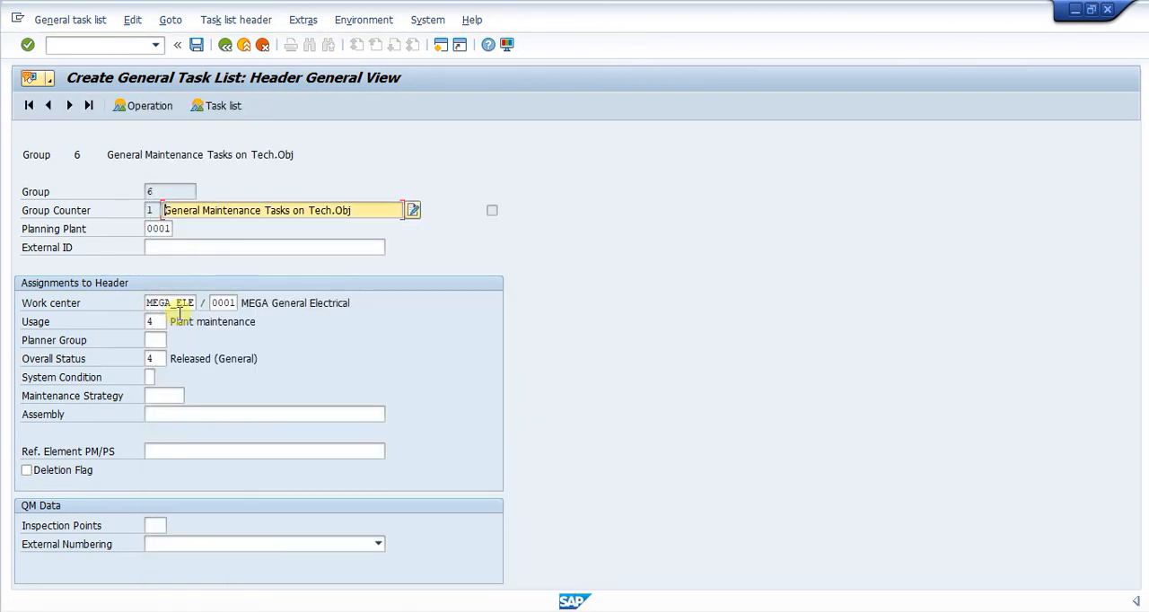
Open the task list's operation overview, switch to the TL Equipment DG workbook in Excel and copy the five counter-based DG operation descriptions
{"action": "left_click", "coordinate": [139, 105]}
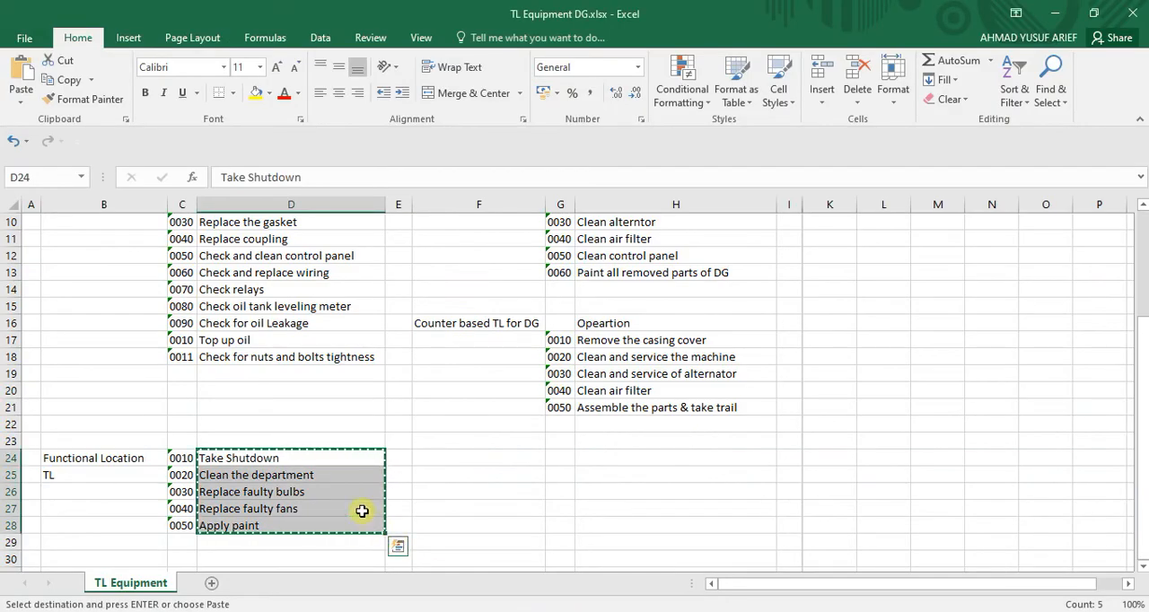
{"action": "left_click", "coordinate": [475, 460]}
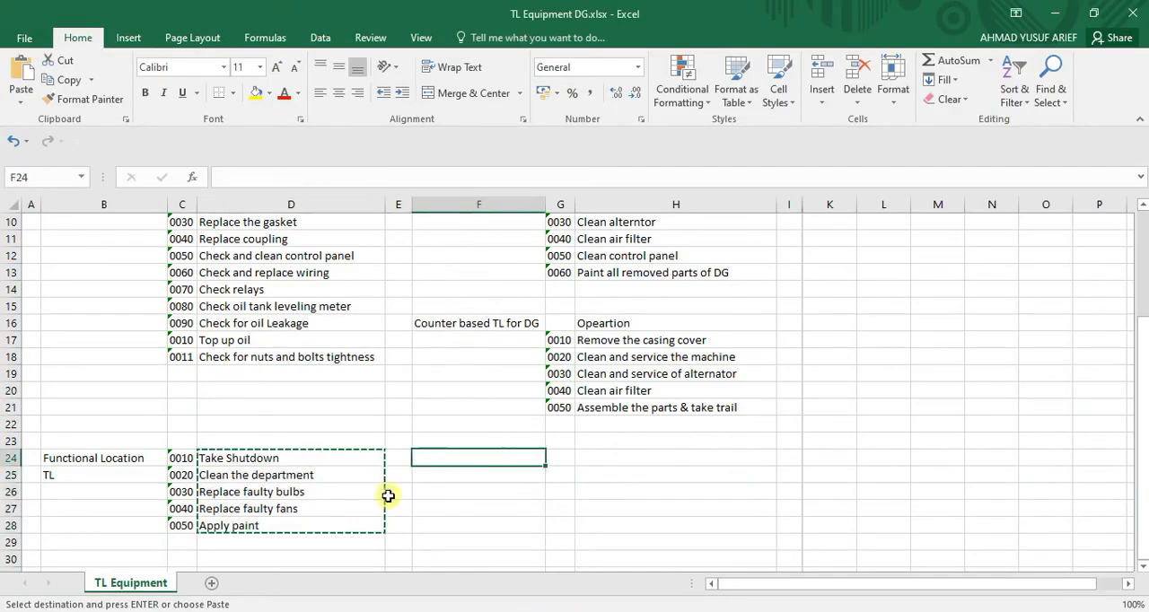
{"action": "left_click", "coordinate": [273, 521]}
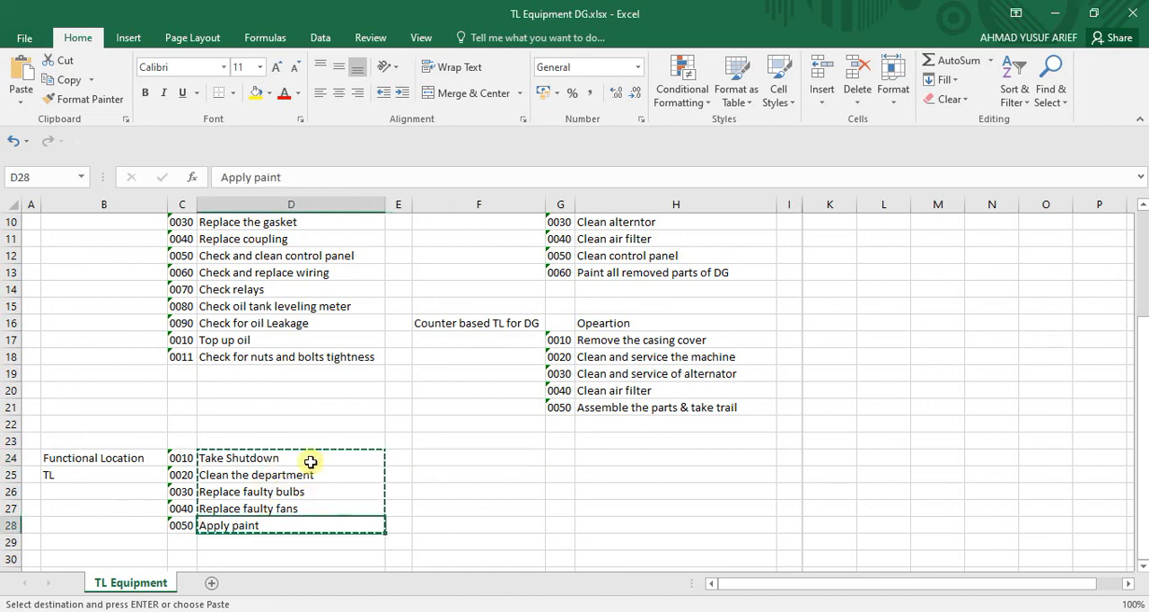
{"action": "left_click", "coordinate": [620, 342]}
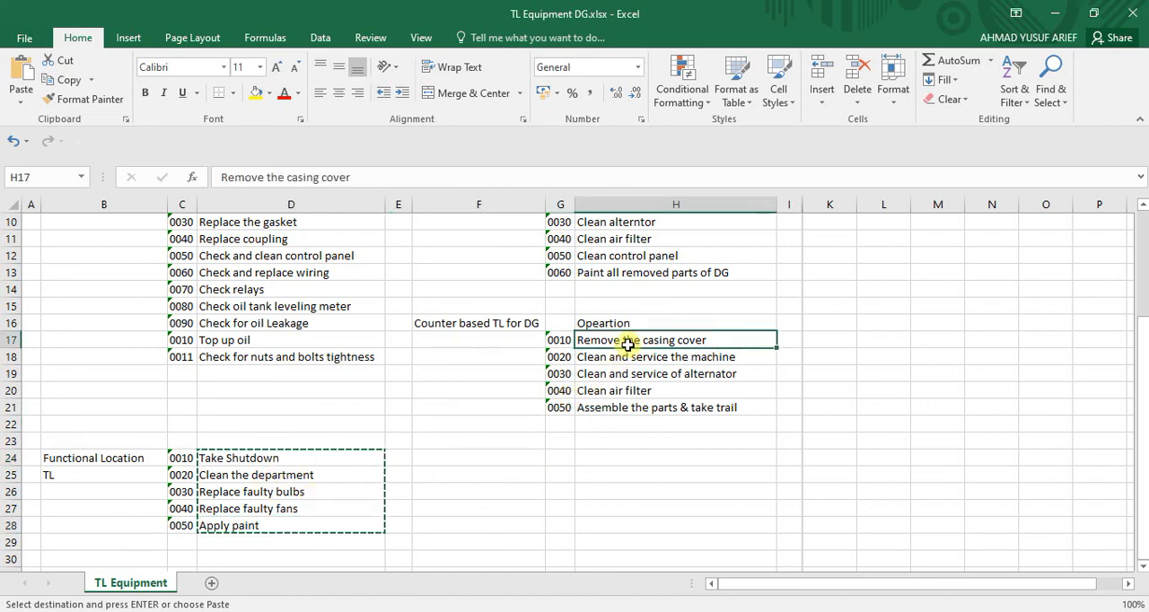
{"action": "key", "text": "shift+Down"}
{"action": "key", "text": "shift+Down"}
{"action": "key", "text": "shift+Down"}
{"action": "key", "text": "shift+Down"}
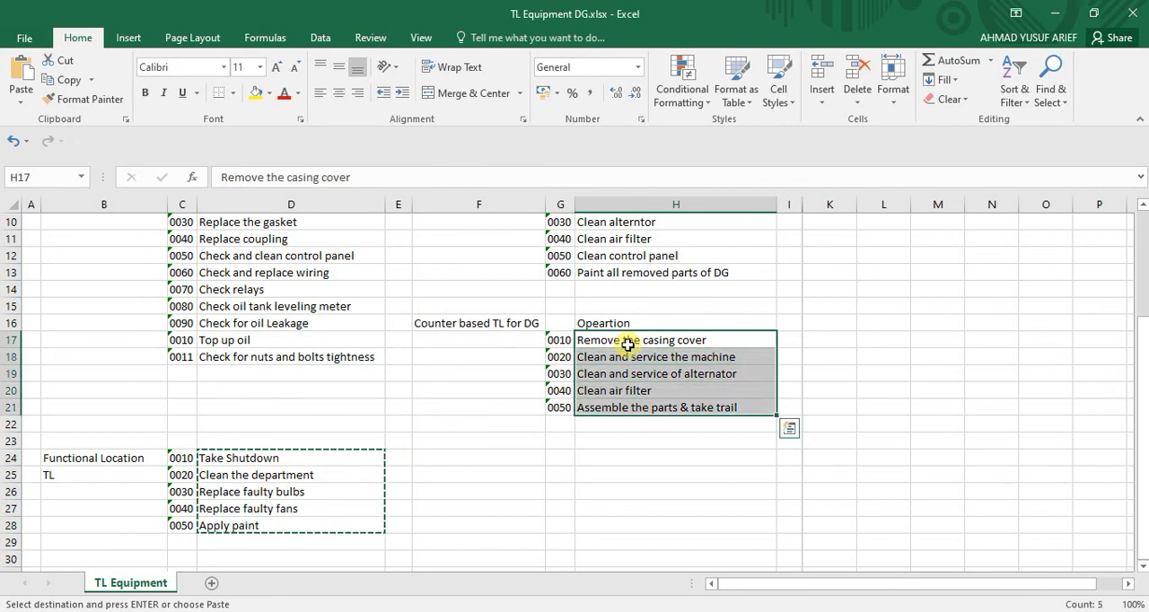
{"action": "key", "text": "ctrl+c"}
Return to the general task list in SAP and paste the copied operation descriptions starting at operation 0010
{"action": "mouse_move", "coordinate": [808, 608]}
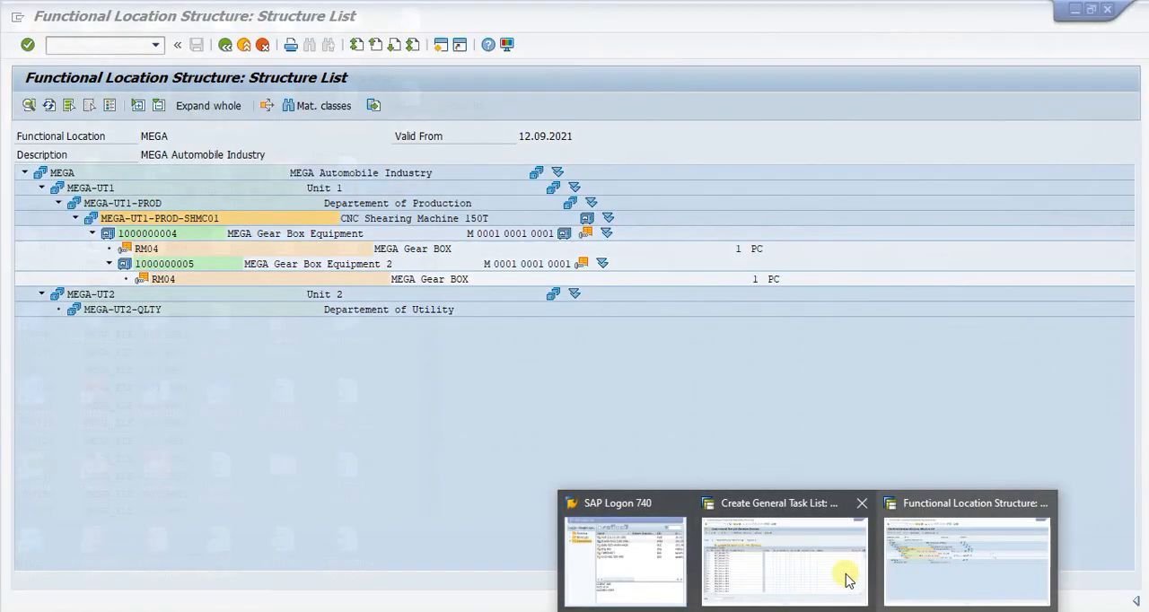
{"action": "left_click", "coordinate": [848, 579]}
{"action": "left_click", "coordinate": [220, 252]}
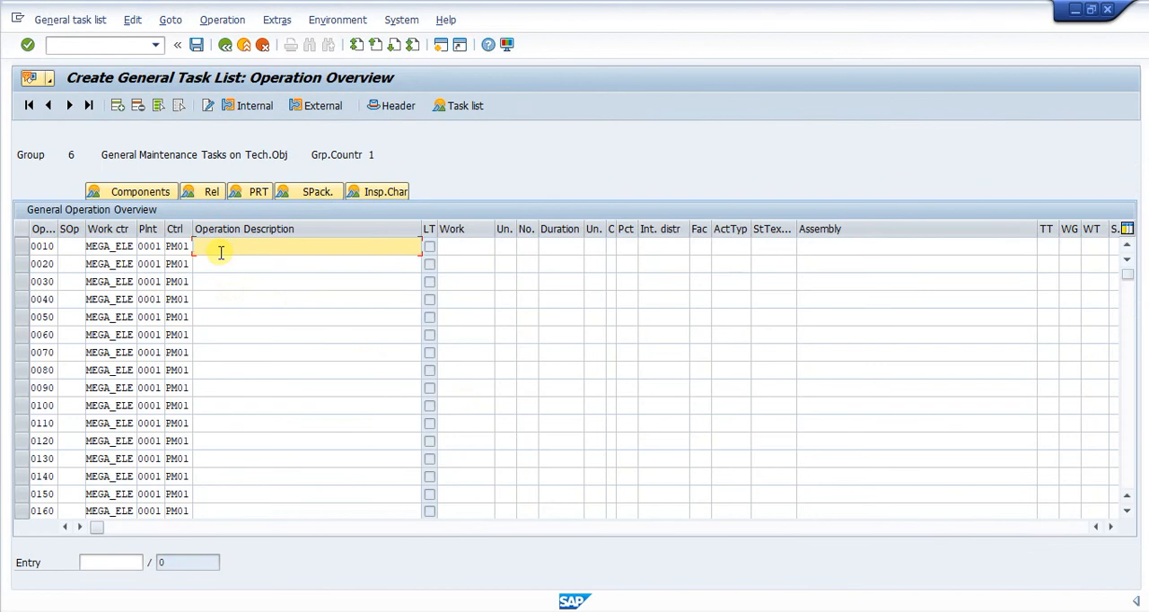
{"action": "key", "text": "ctrl+v"}
Set the planned work to 1 for each of operations 0010 to 0050
{"action": "left_click", "coordinate": [465, 247]}
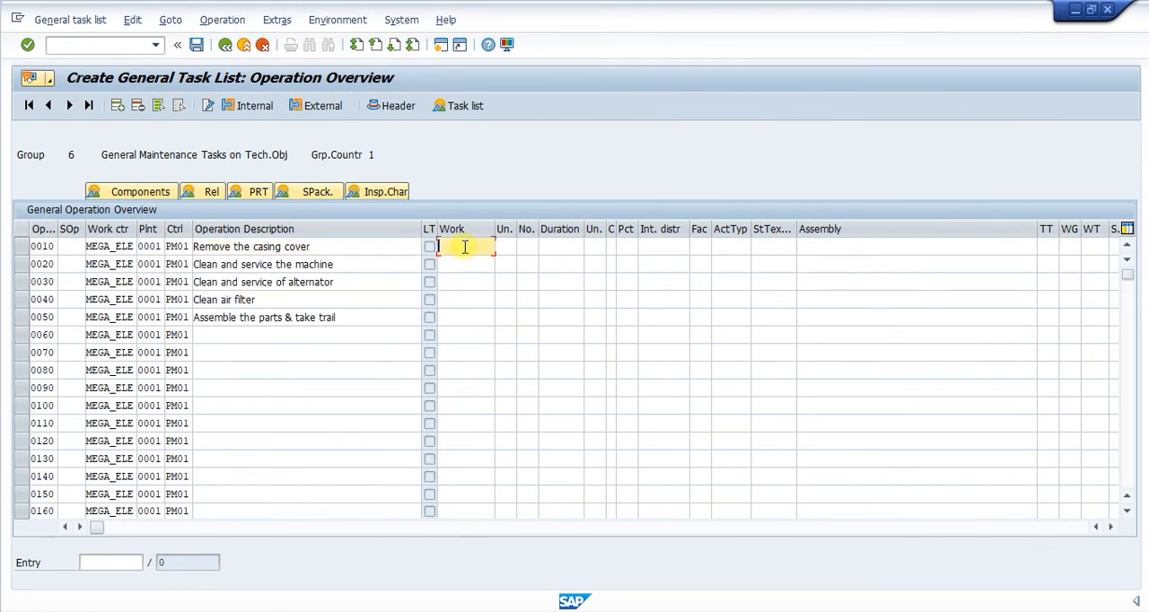
{"action": "left_click", "coordinate": [457, 264]}
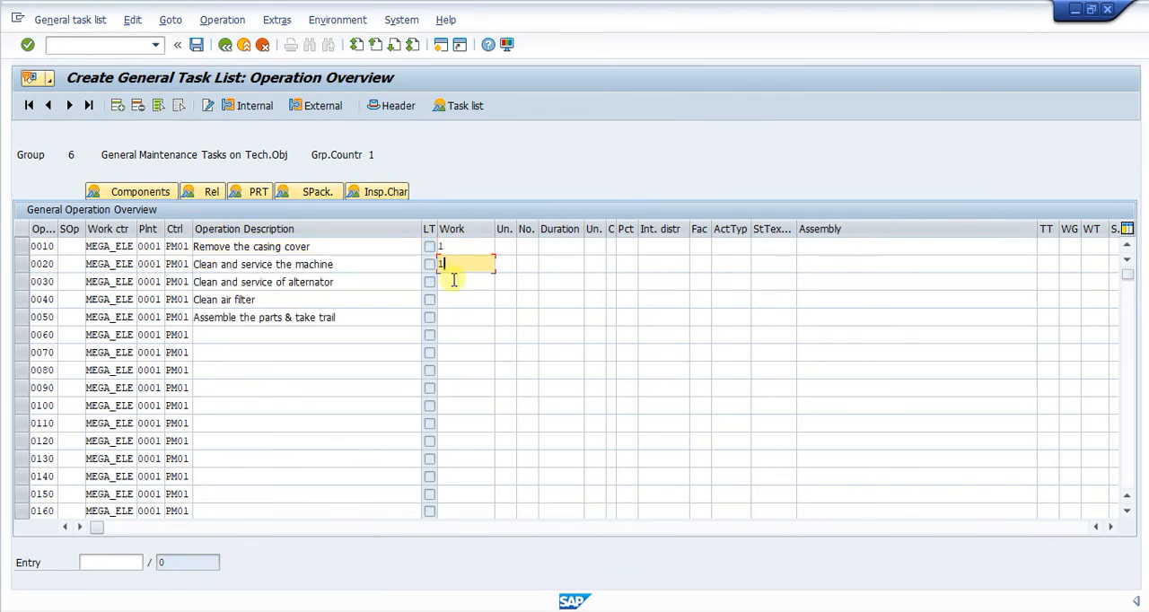
{"action": "left_click", "coordinate": [455, 281]}
{"action": "type", "text": "1"}
{"action": "left_click", "coordinate": [454, 299]}
{"action": "type", "text": "1"}
{"action": "left_click", "coordinate": [459, 317]}
{"action": "type", "text": "1"}
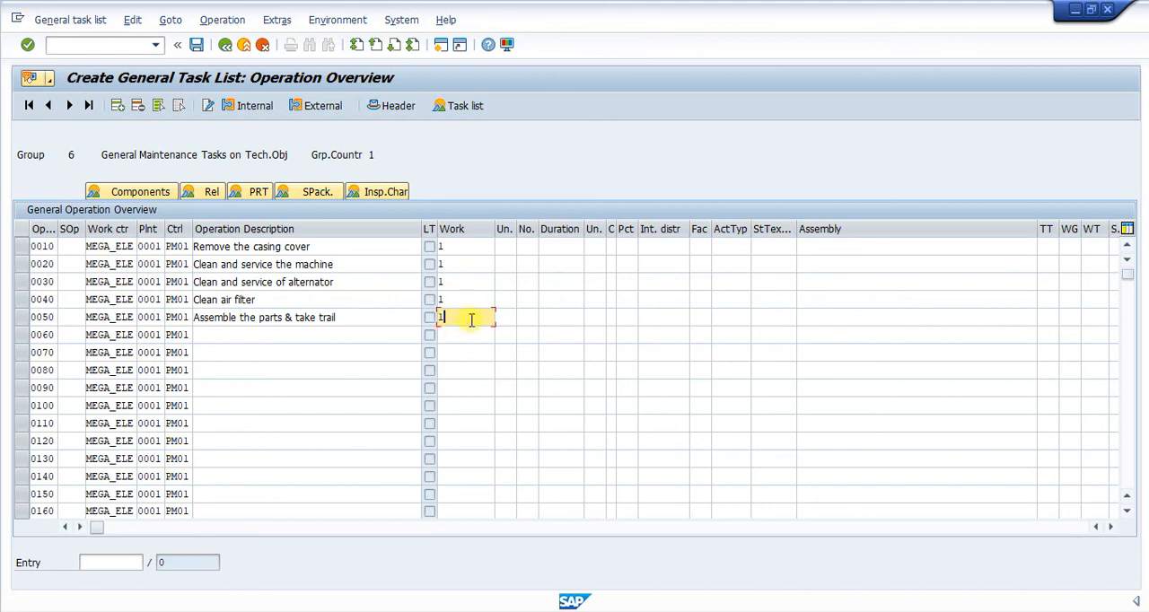
Set the work unit to HR for operations 0010 to 0050
{"action": "left_click", "coordinate": [506, 245]}
{"action": "type", "text": "hr"}
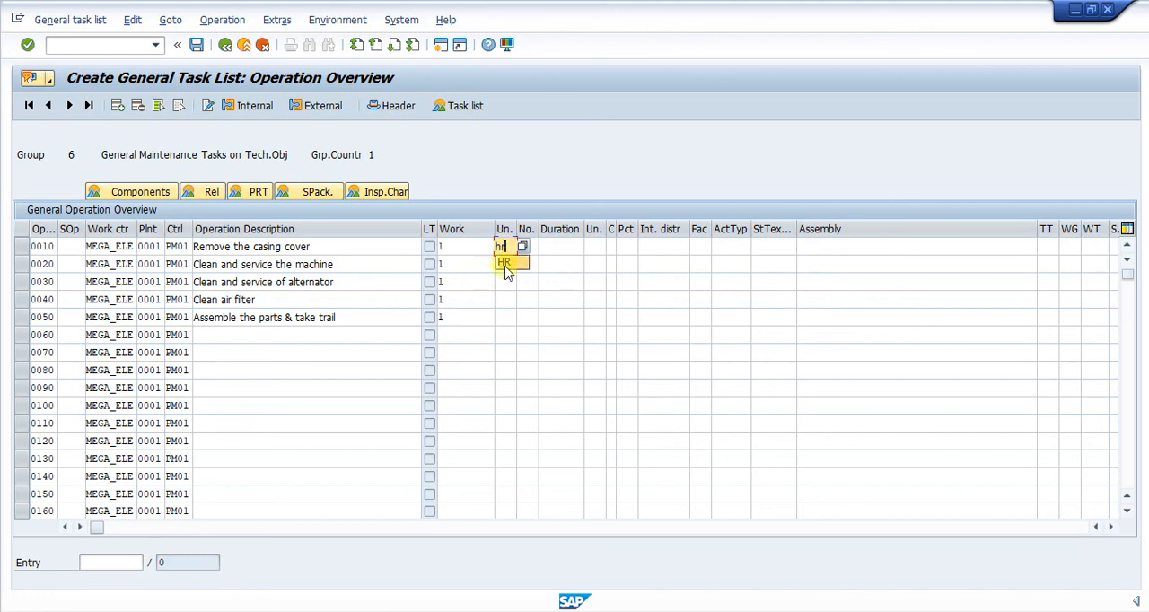
{"action": "left_click", "coordinate": [506, 266]}
{"action": "left_click", "coordinate": [505, 266]}
{"action": "type", "text": "hr"}
{"action": "left_click", "coordinate": [507, 282]}
{"action": "left_click", "coordinate": [505, 282]}
{"action": "type", "text": "HR"}
{"action": "left_click", "coordinate": [506, 299]}
{"action": "left_click", "coordinate": [505, 298]}
{"action": "type", "text": "HR"}
{"action": "left_click", "coordinate": [506, 316]}
{"action": "left_click", "coordinate": [506, 317]}
{"action": "type", "text": "hr"}
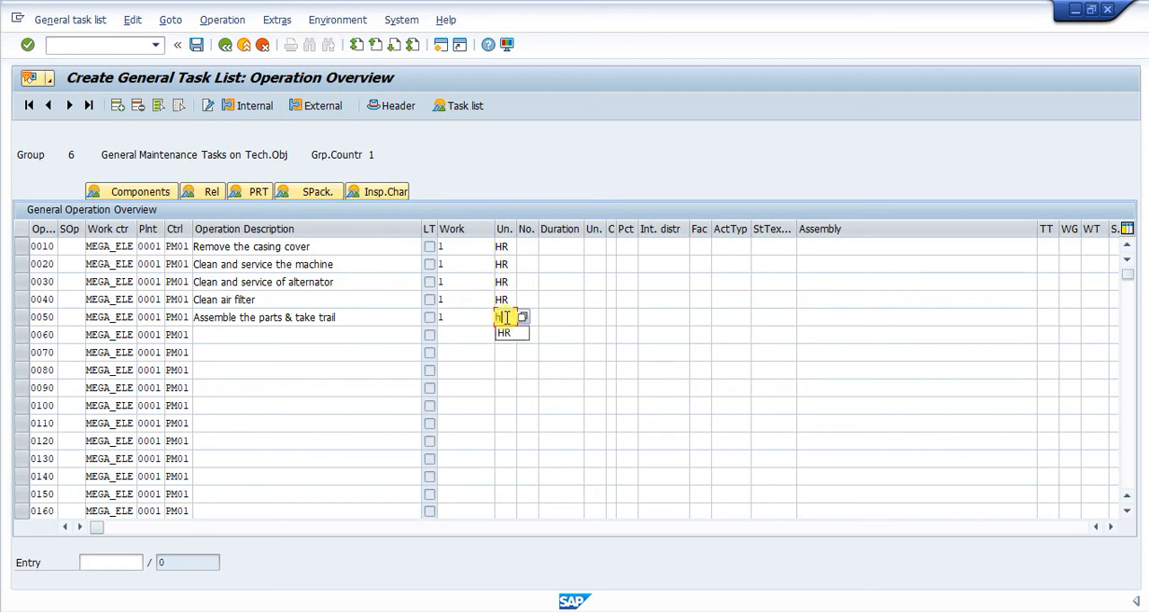
Set the number of capacities to 2 for operations 0020 and 0030, and to 1 for operations 0010, 0040 and 0050
{"action": "left_click", "coordinate": [525, 247]}
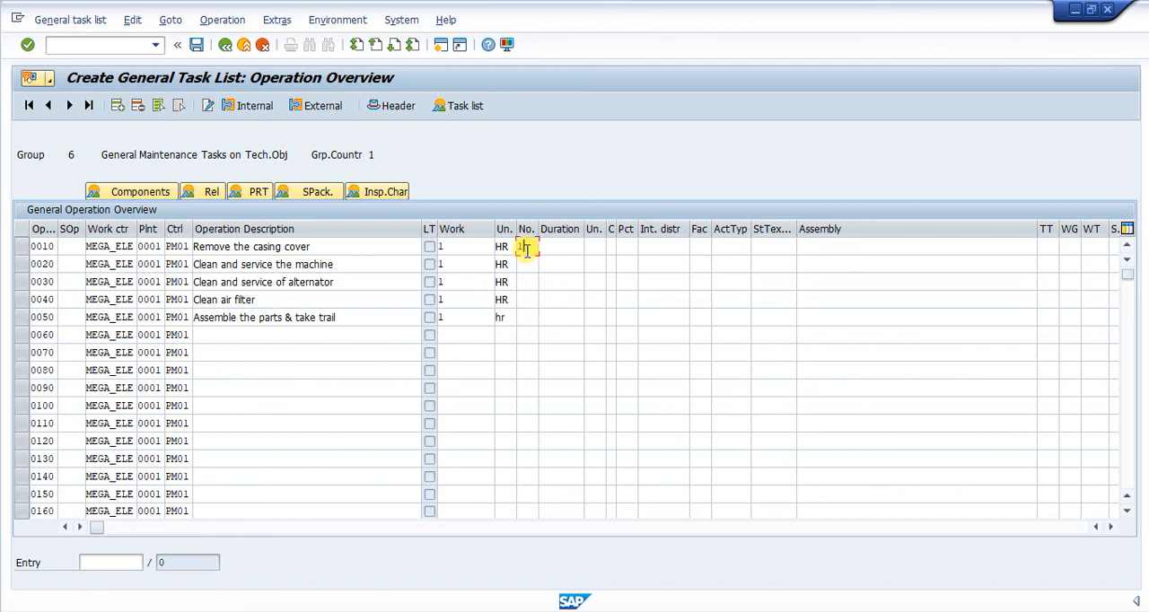
{"action": "type", "text": "1"}
{"action": "left_click", "coordinate": [529, 264]}
{"action": "type", "text": "2"}
{"action": "left_click", "coordinate": [528, 282]}
{"action": "type", "text": "2"}
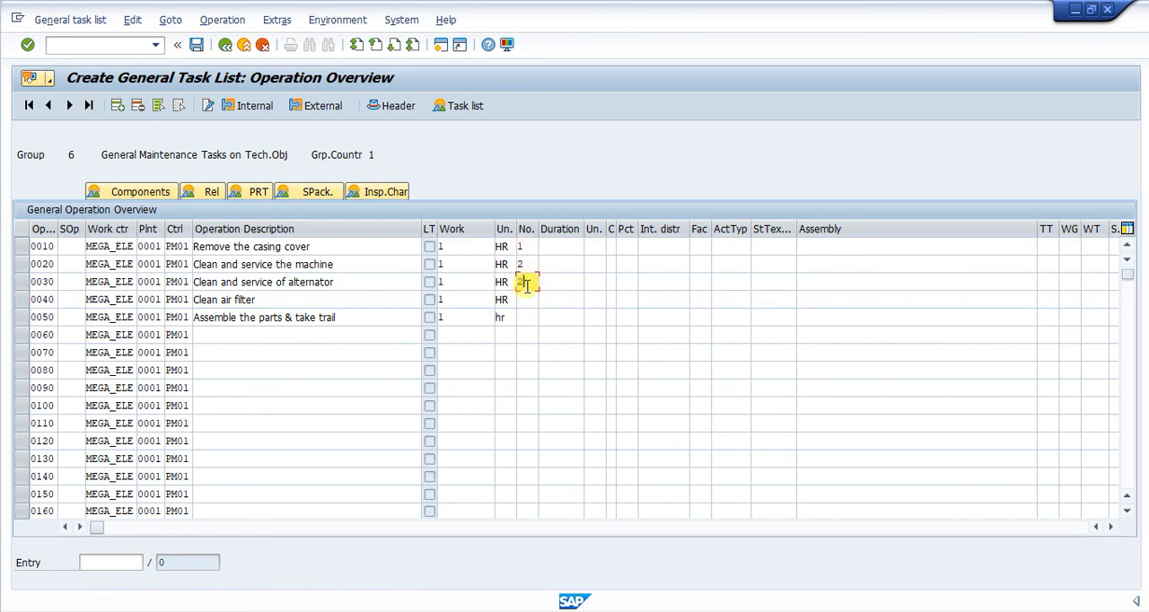
{"action": "left_click", "coordinate": [526, 299]}
{"action": "type", "text": "1"}
{"action": "left_click", "coordinate": [526, 317]}
{"action": "type", "text": "1"}
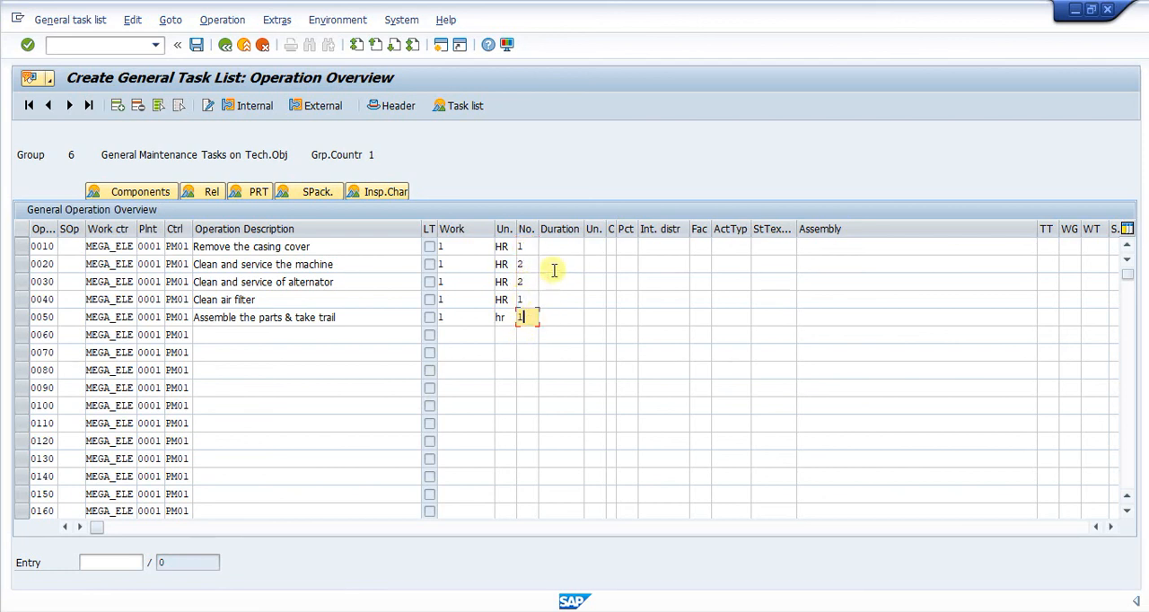
Set the duration unit to HR for operations 0010 to 0050, leaving the duration values empty
{"action": "left_click", "coordinate": [560, 246]}
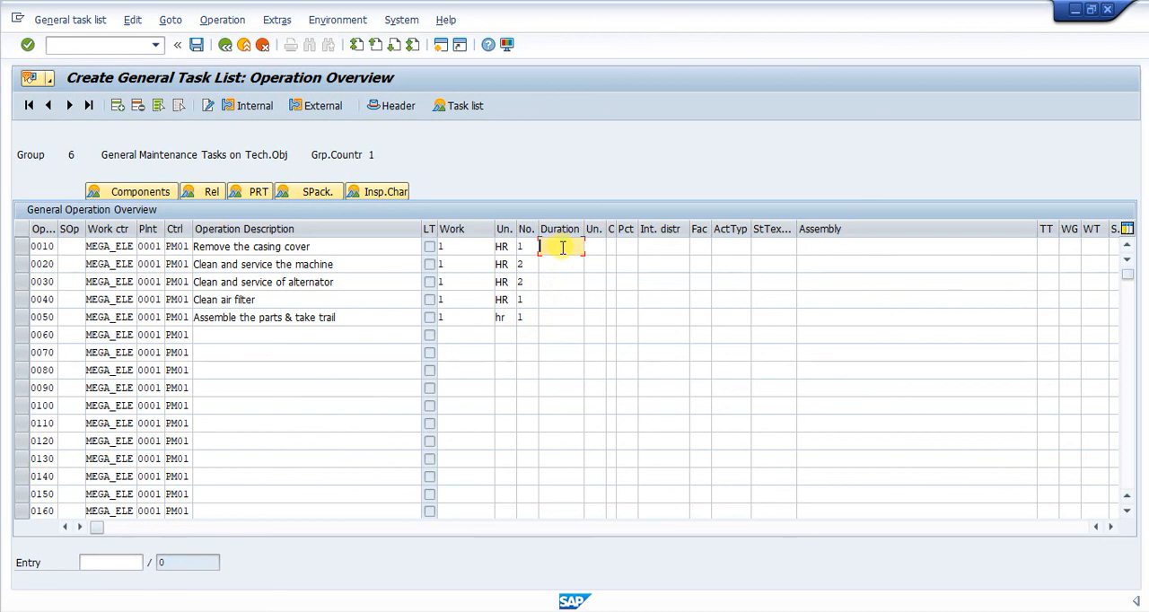
{"action": "left_click", "coordinate": [590, 246]}
{"action": "type", "text": "hr"}
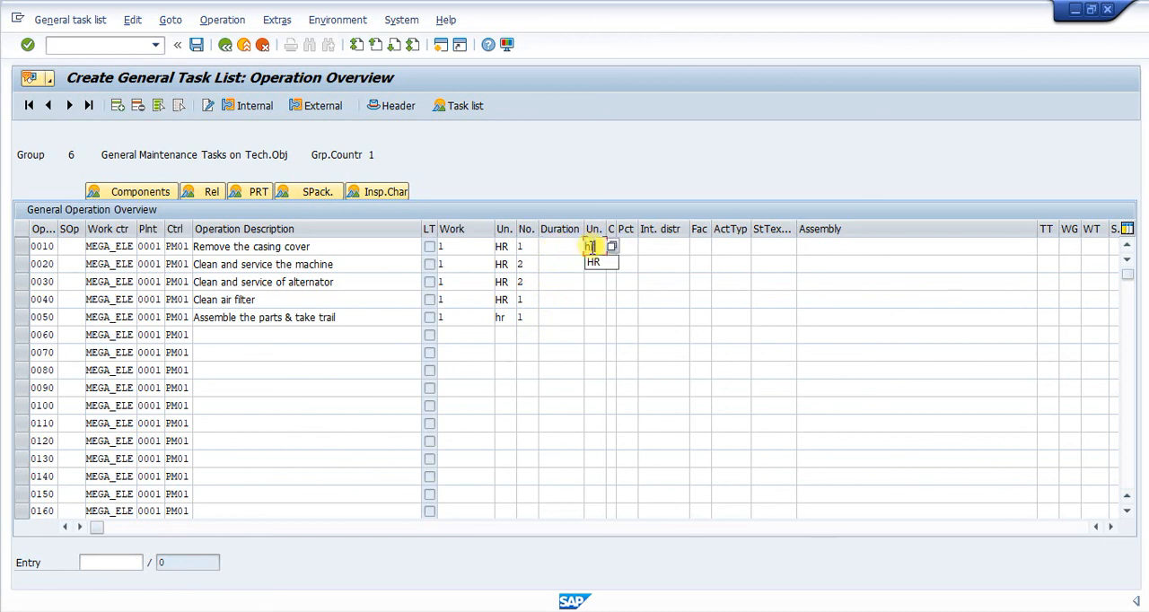
{"action": "left_click", "coordinate": [588, 263]}
{"action": "type", "text": "hr"}
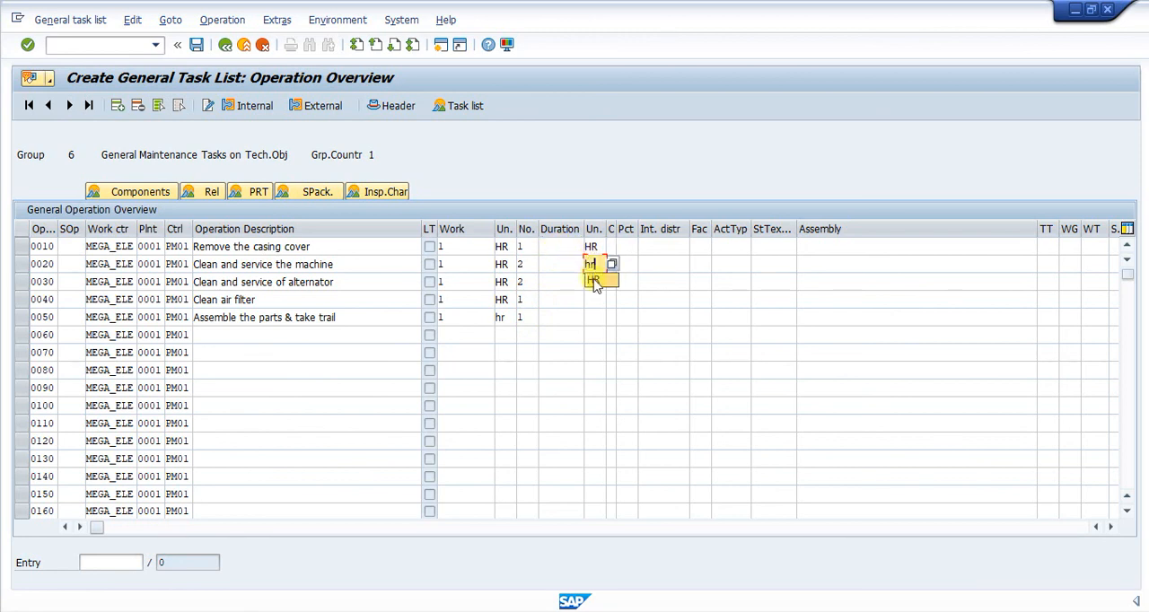
{"action": "left_click", "coordinate": [590, 281]}
{"action": "type", "text": "hr"}
{"action": "left_click", "coordinate": [595, 300]}
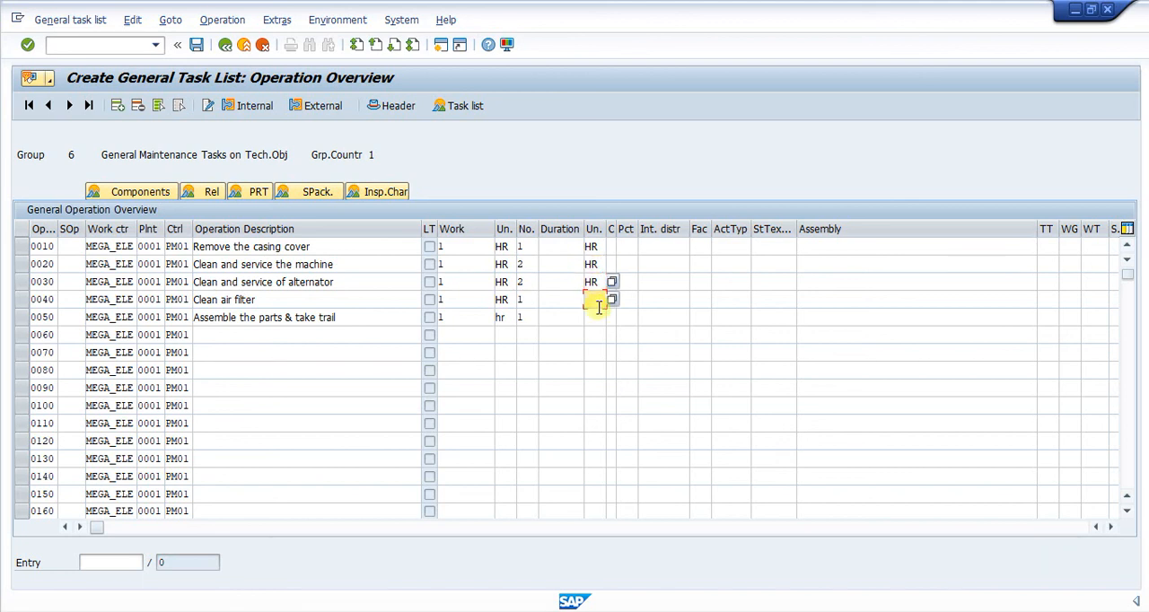
{"action": "type", "text": "hr"}
{"action": "left_click", "coordinate": [598, 317]}
{"action": "left_click", "coordinate": [597, 316]}
{"action": "type", "text": "hr"}
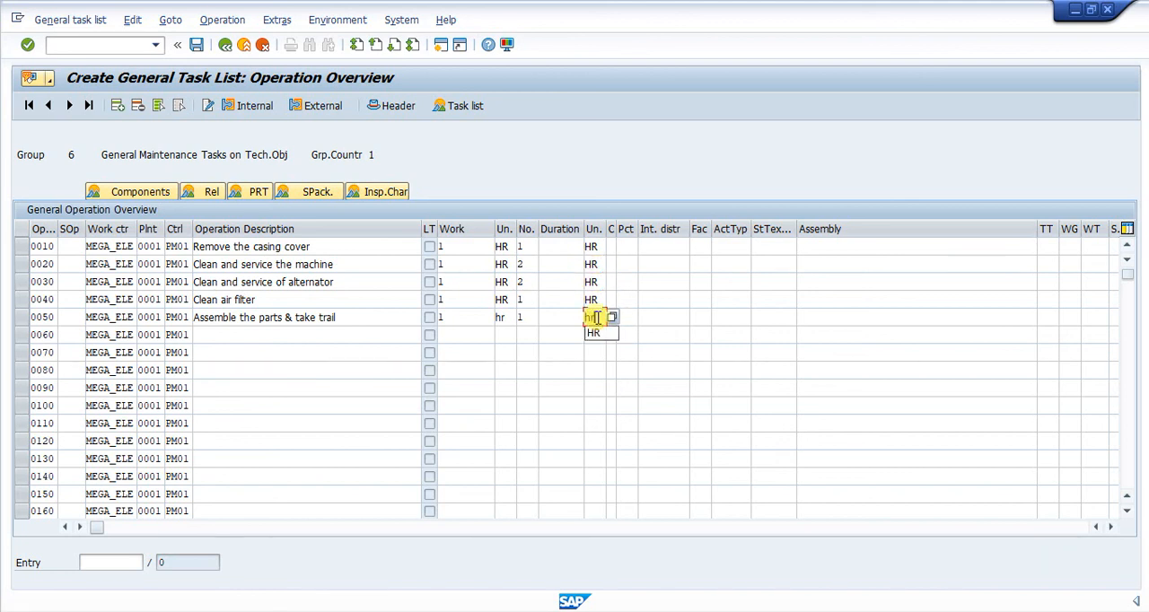
{"action": "left_click", "coordinate": [597, 334]}
Set the calculation key to 1 (Calculate duration) for operations 0010 to 0050
{"action": "left_click", "coordinate": [612, 246]}
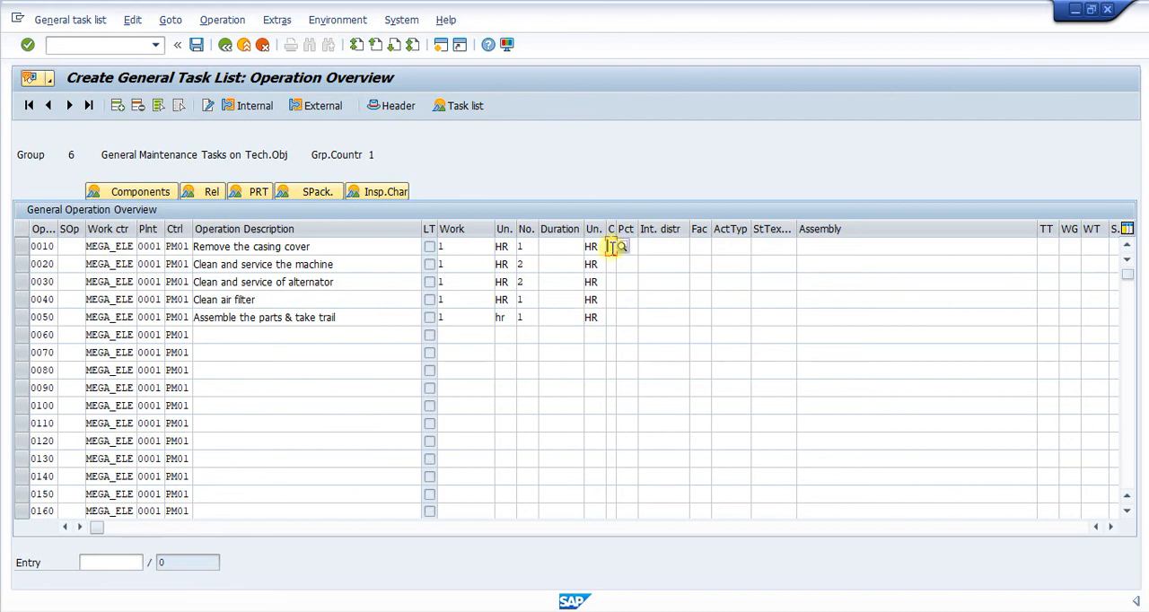
{"action": "type", "text": "1"}
{"action": "left_click", "coordinate": [613, 263]}
{"action": "type", "text": "1"}
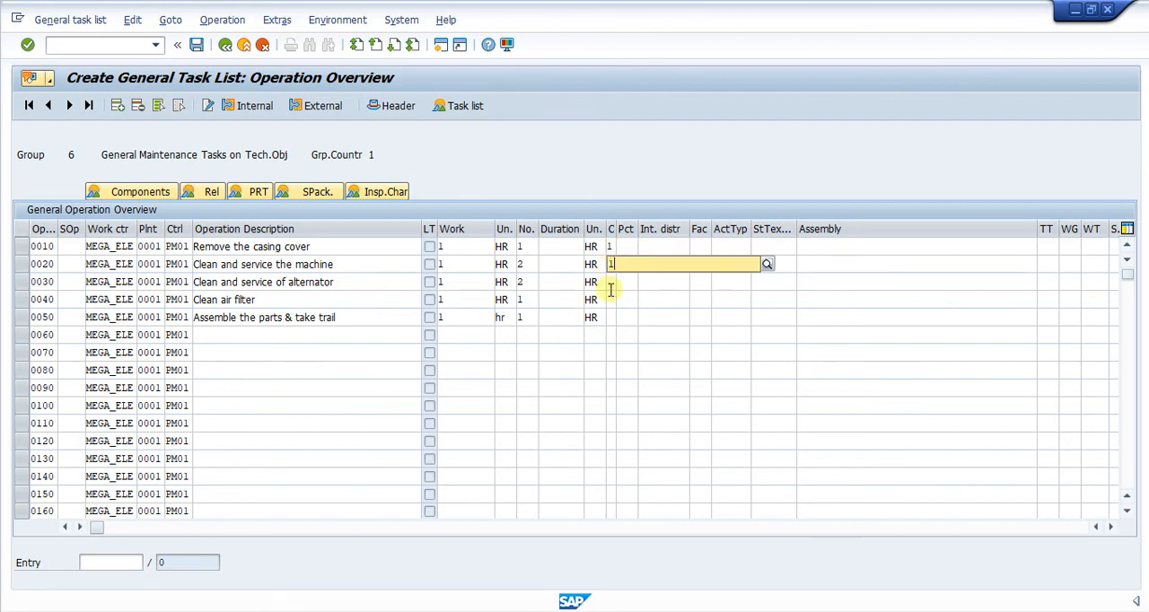
{"action": "left_click", "coordinate": [616, 300]}
{"action": "left_click", "coordinate": [612, 282]}
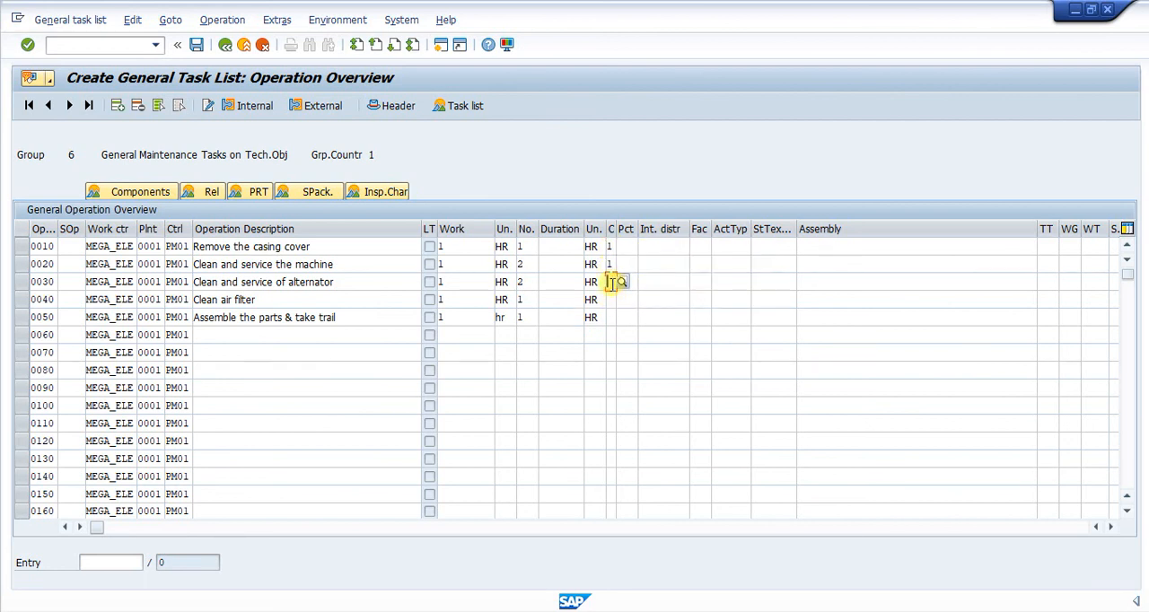
{"action": "type", "text": "1"}
{"action": "left_click", "coordinate": [615, 316]}
{"action": "left_click", "coordinate": [613, 300]}
{"action": "type", "text": "1"}
{"action": "left_click", "coordinate": [613, 334]}
{"action": "left_click", "coordinate": [613, 317]}
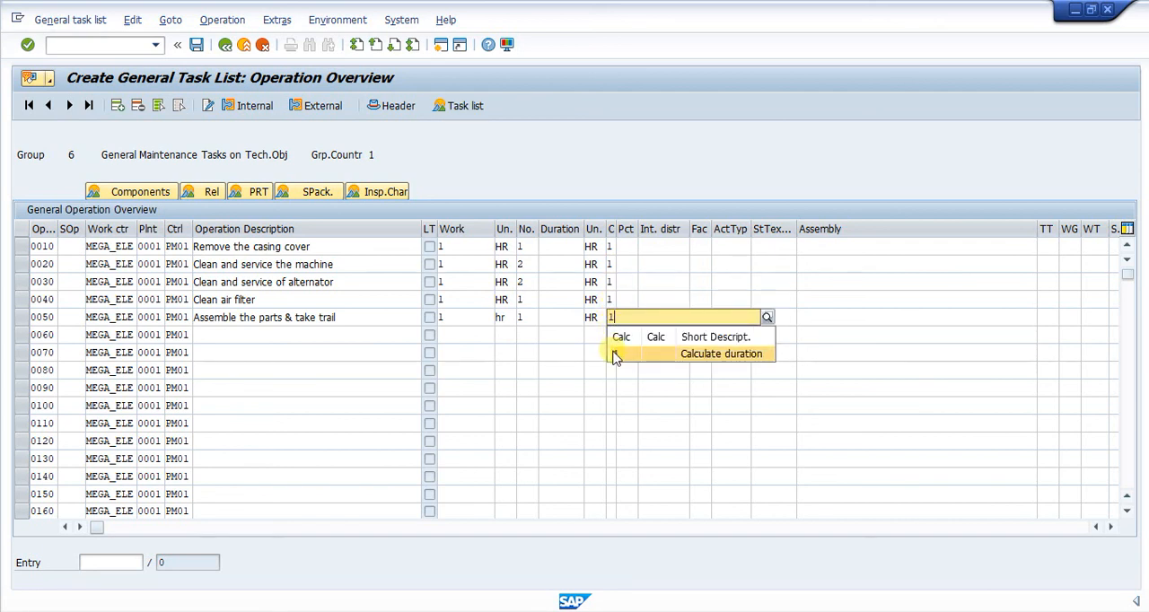
{"action": "left_click", "coordinate": [615, 353]}
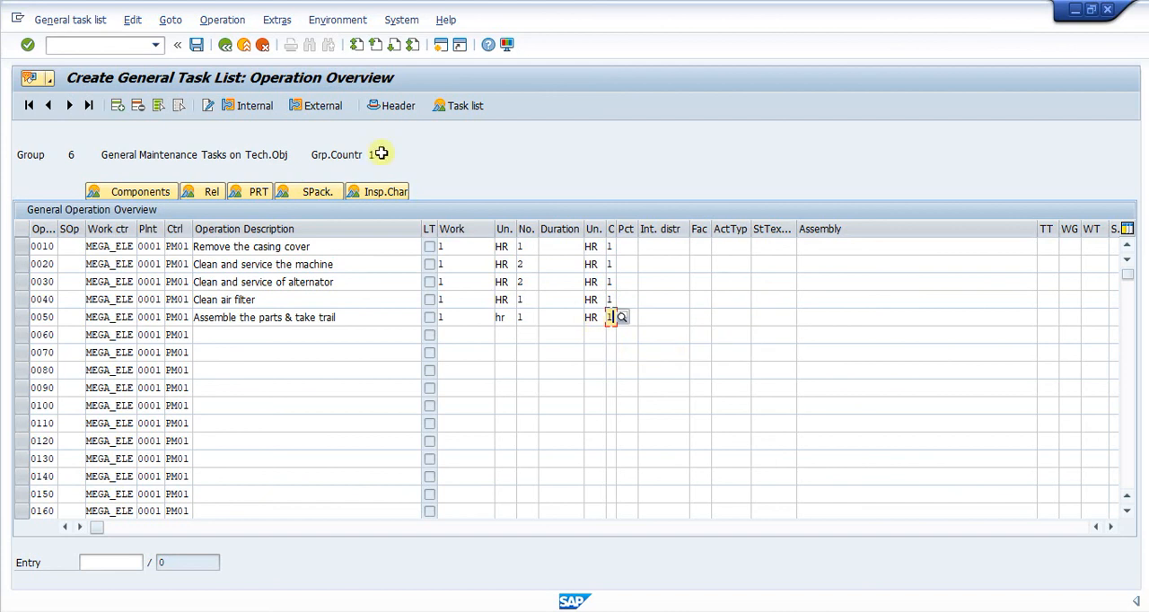
Save the general task list, accepting the capacity warnings
{"action": "left_click", "coordinate": [198, 50]}
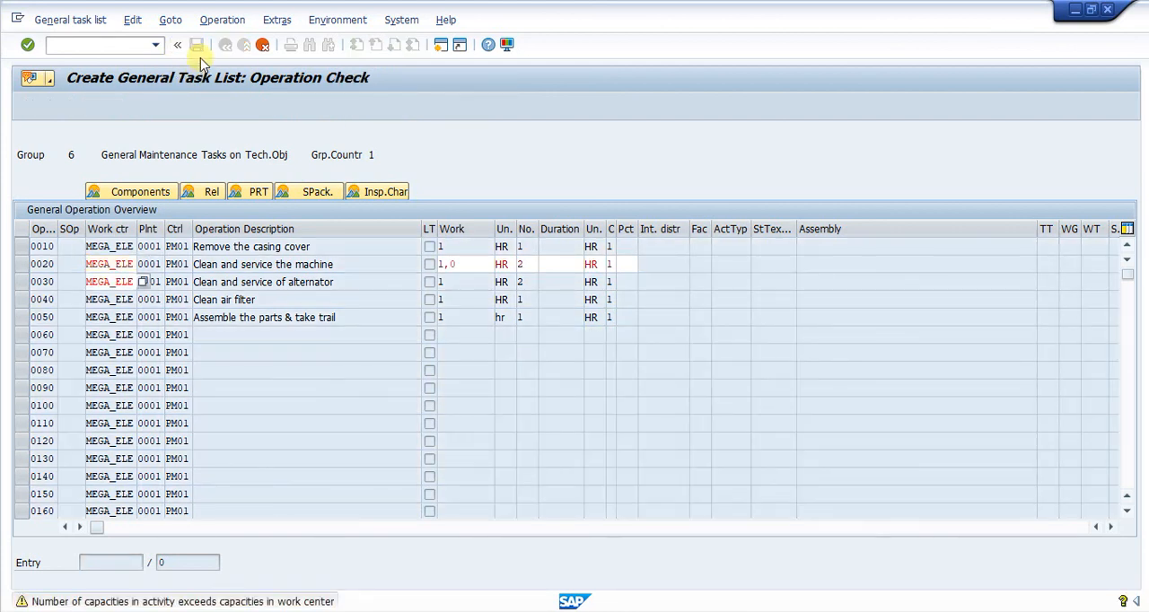
{"action": "key", "text": "Return"}
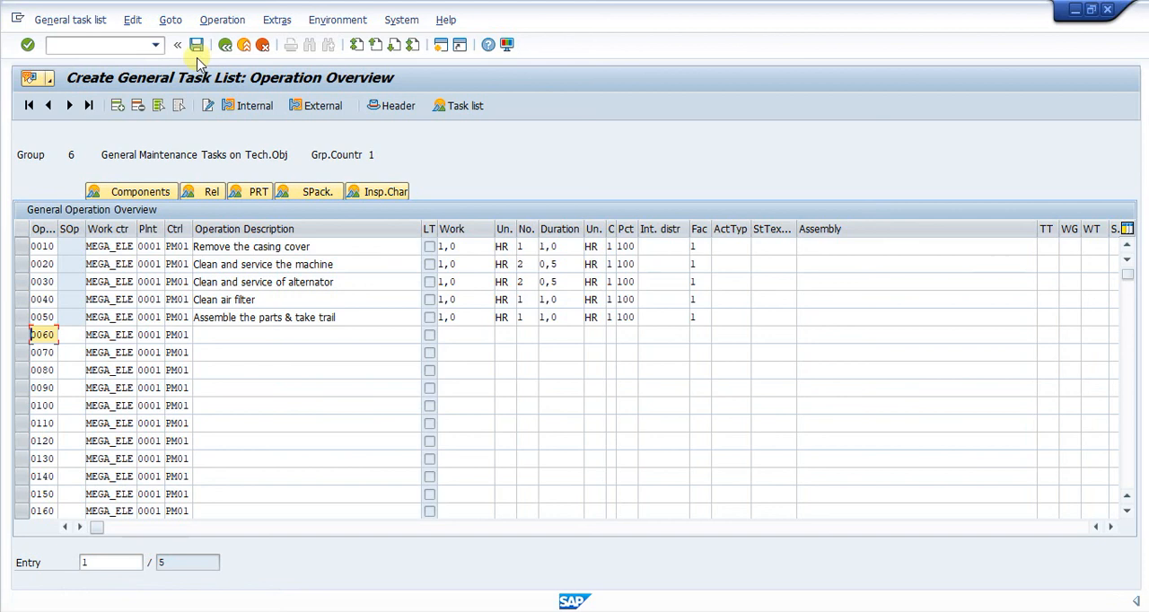
{"action": "left_click", "coordinate": [196, 45]}
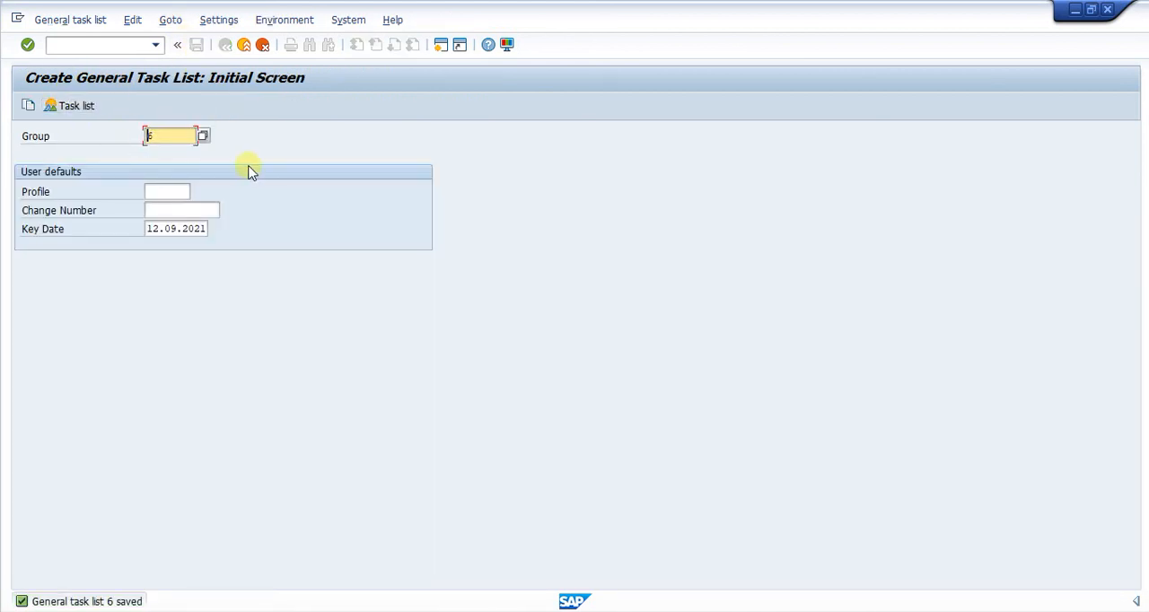
View the task list overview of group 6, and switch to the Task List slide of the preventive maintenance presentation in PowerPoint
{"action": "left_click", "coordinate": [75, 106]}
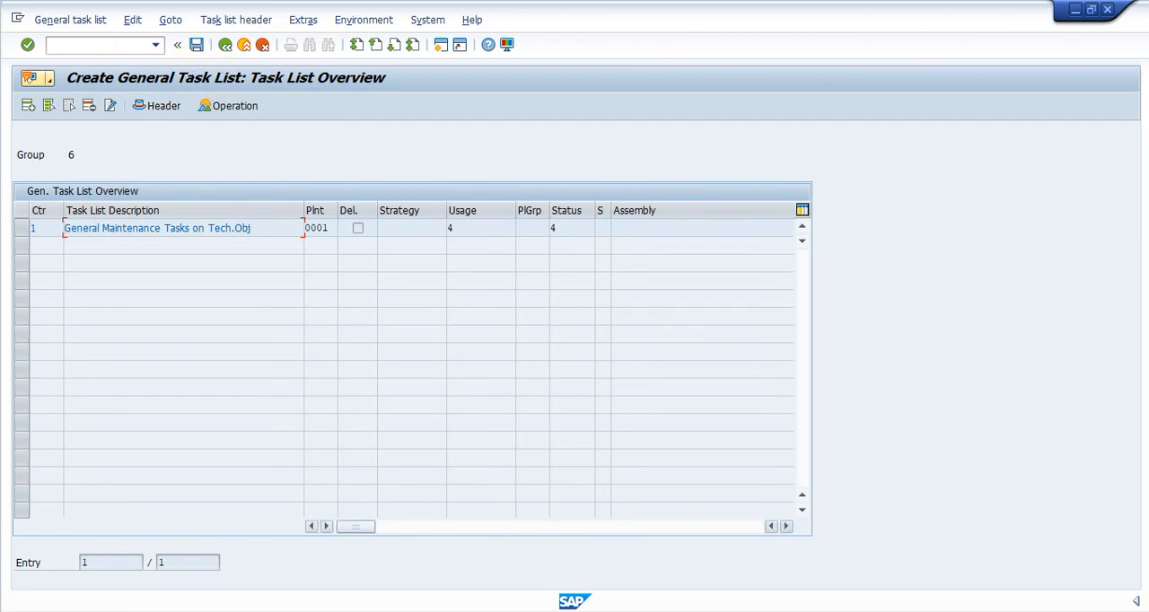
{"action": "left_click", "coordinate": [728, 611]}
{"action": "left_click", "coordinate": [741, 461]}
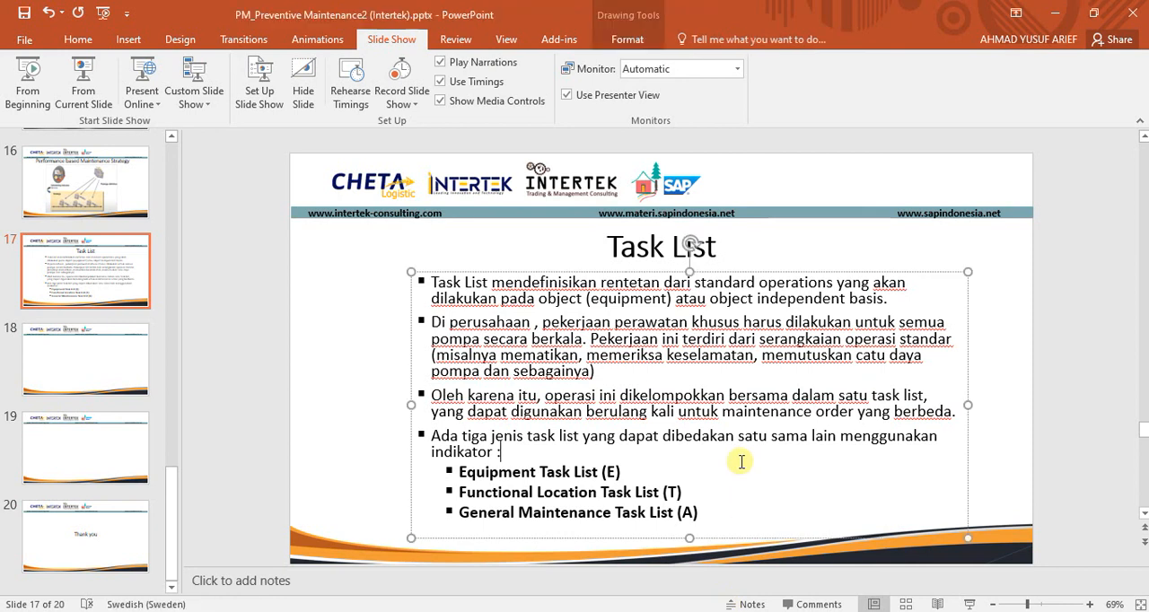